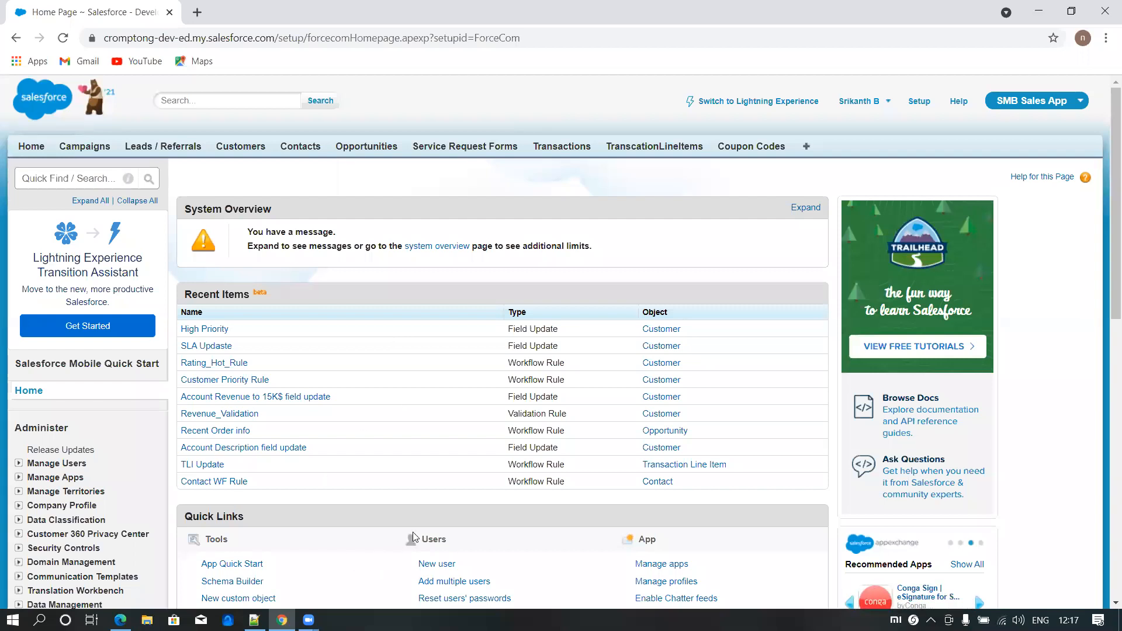
- Open Opportunities separately, dismiss the Lightning Experience prompt, and start a new opportunity with the Open Orders record type
middle_click(367, 146)
left_click(233, 15)
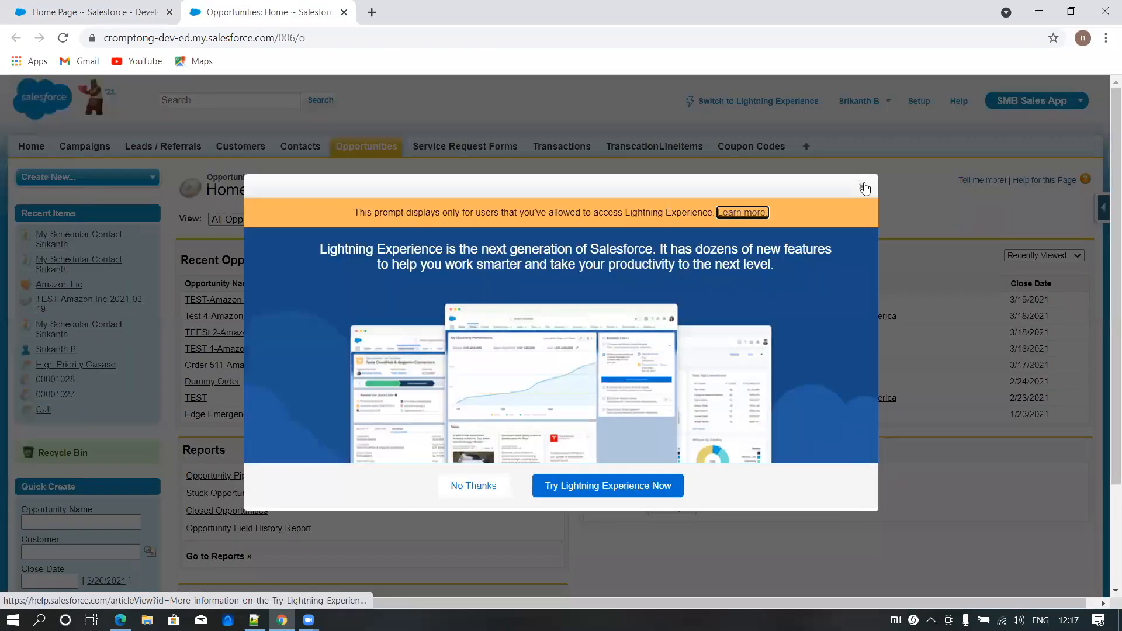
left_click(864, 186)
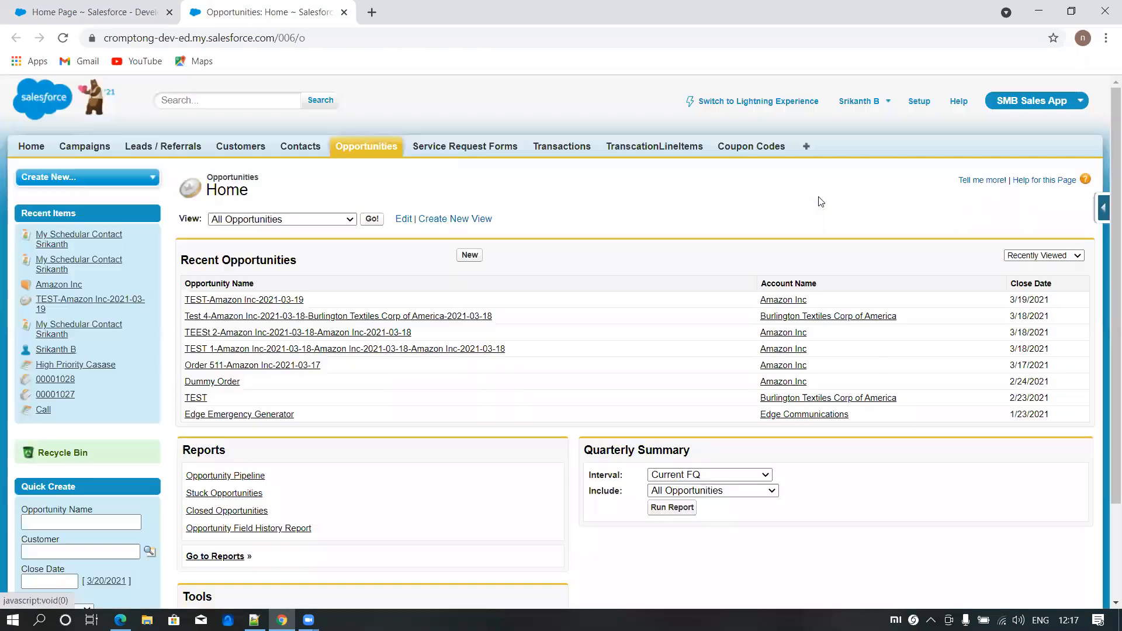
left_click(468, 257)
left_click(480, 319)
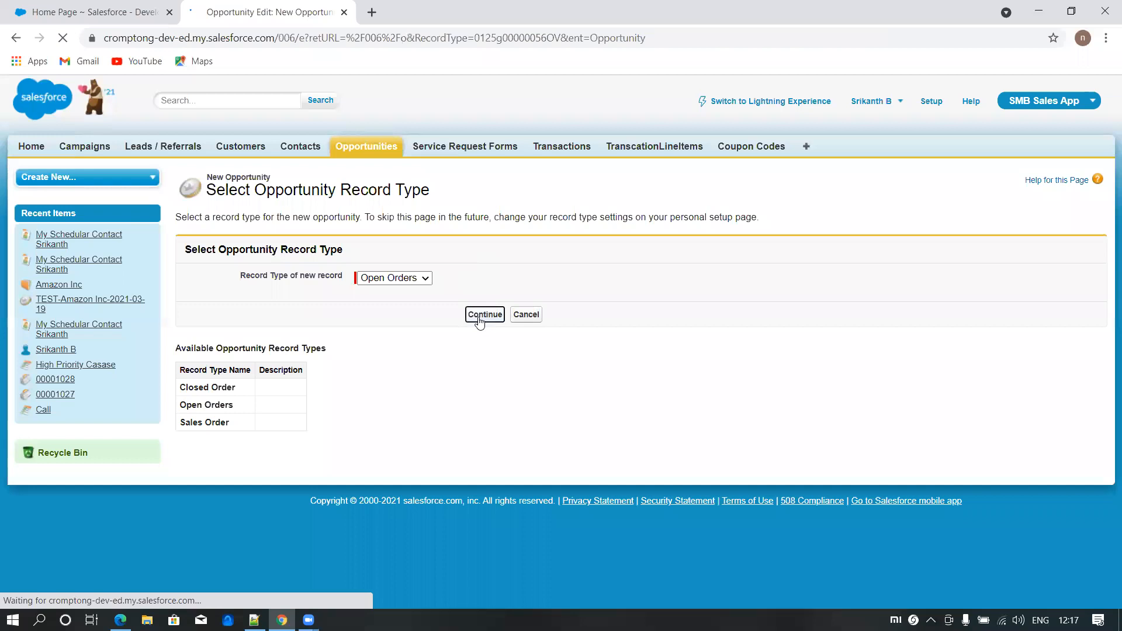
- Name the new opportunity "Open Order" and look up Amazon Inc as its account
left_click(390, 308)
type("Open Order")
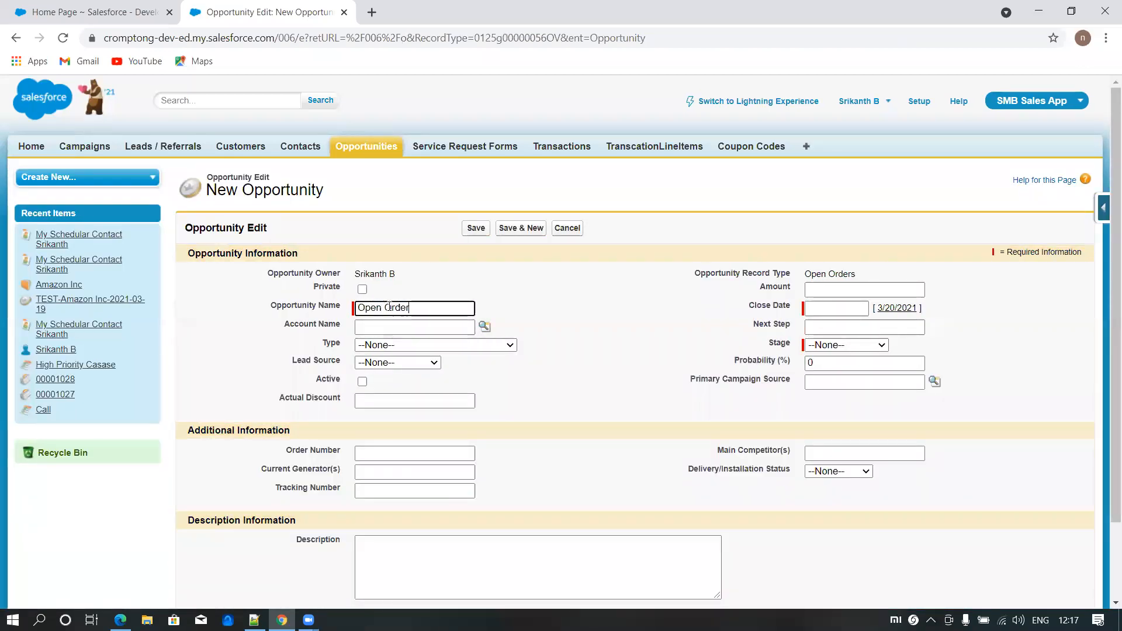
left_click_drag(812, 274, 855, 274)
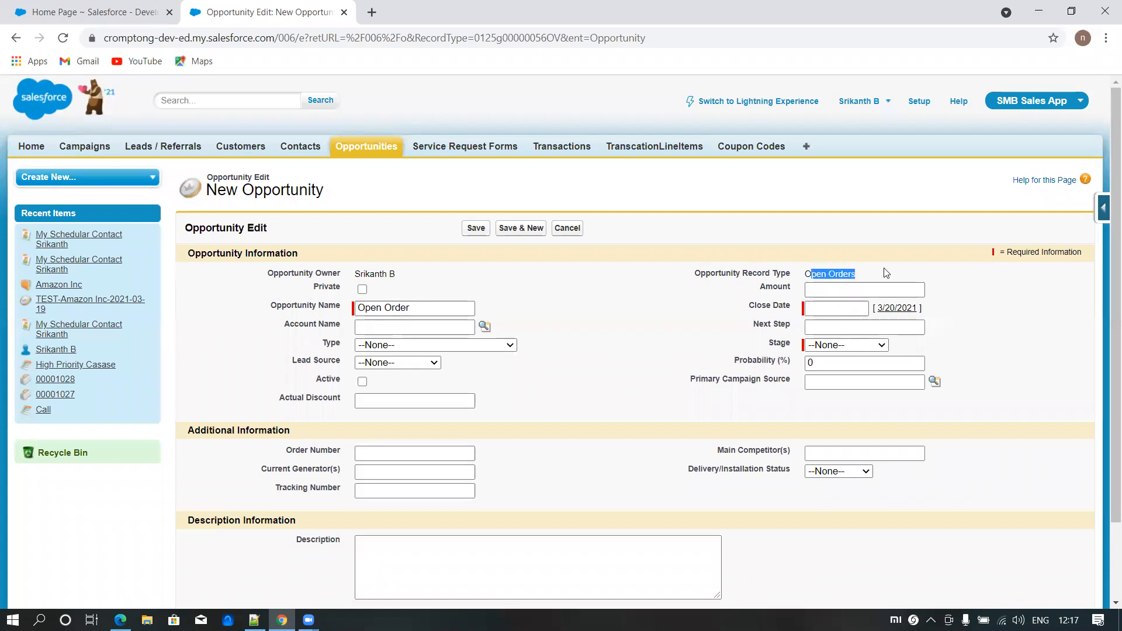
left_click(484, 325)
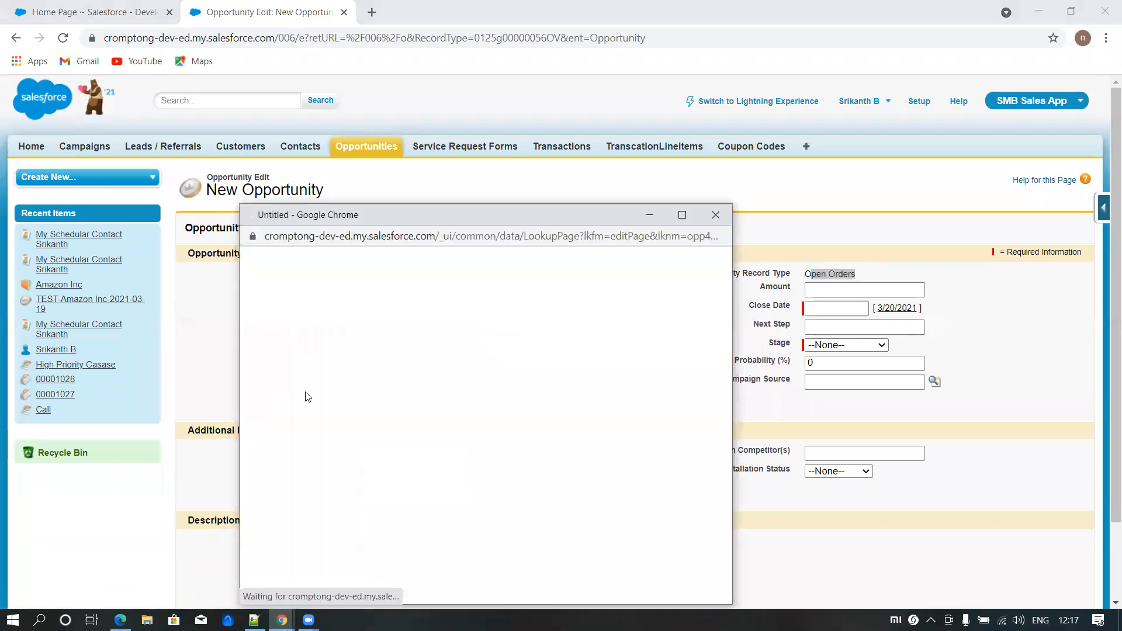
left_click(270, 319)
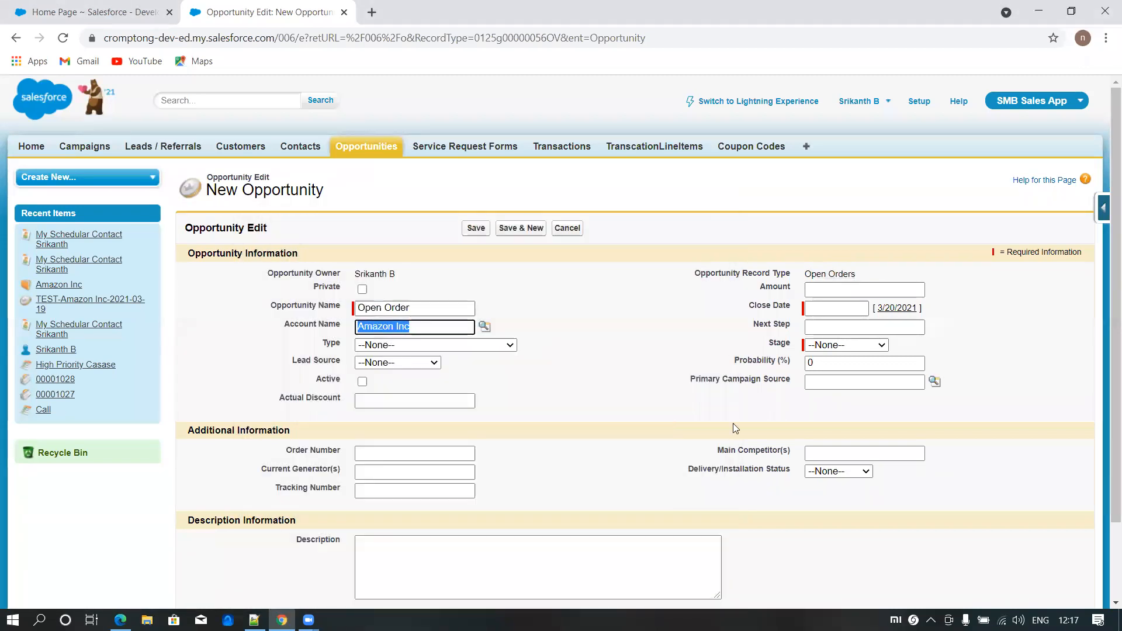
left_click(700, 416)
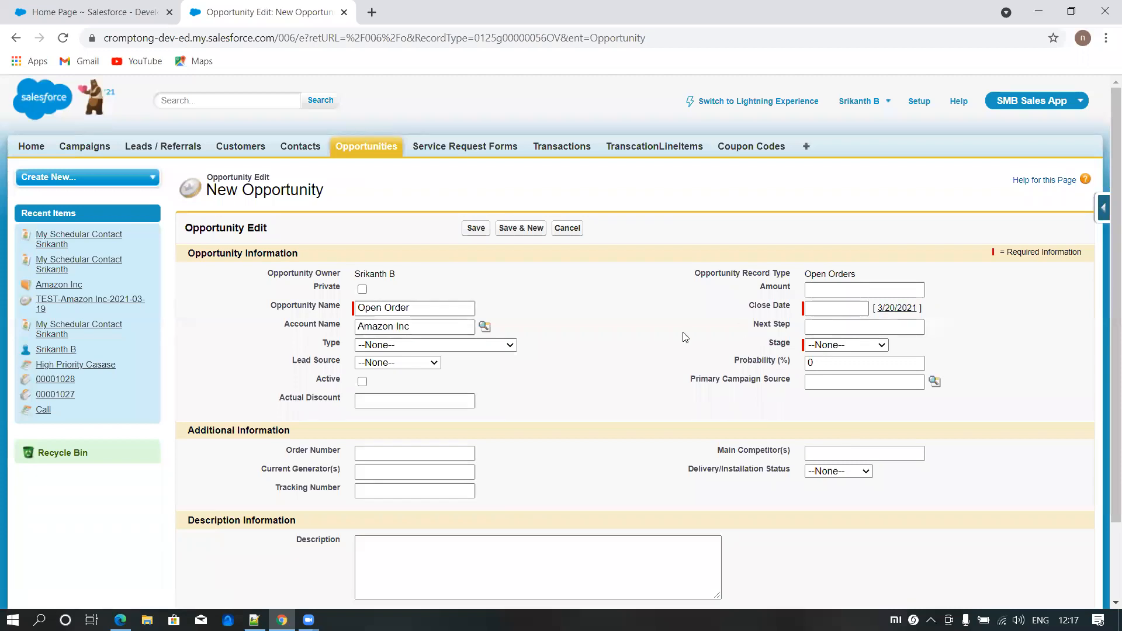
- Set the opportunity's close date to 3/20/2021 and its stage to Prospecting
left_click(899, 310)
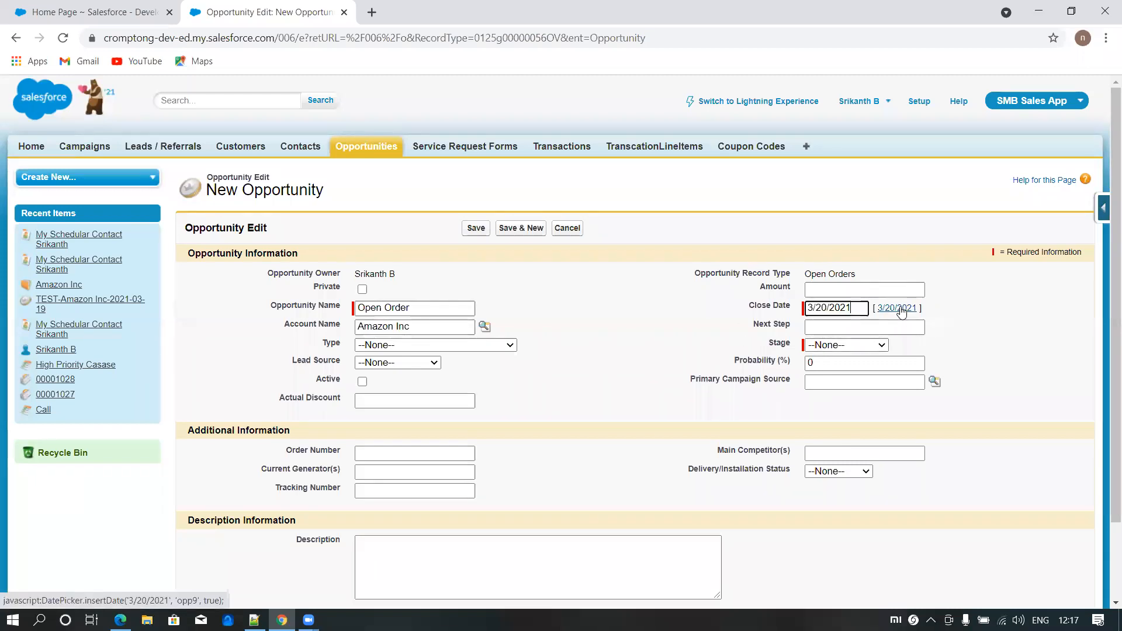
left_click(852, 346)
left_click(841, 370)
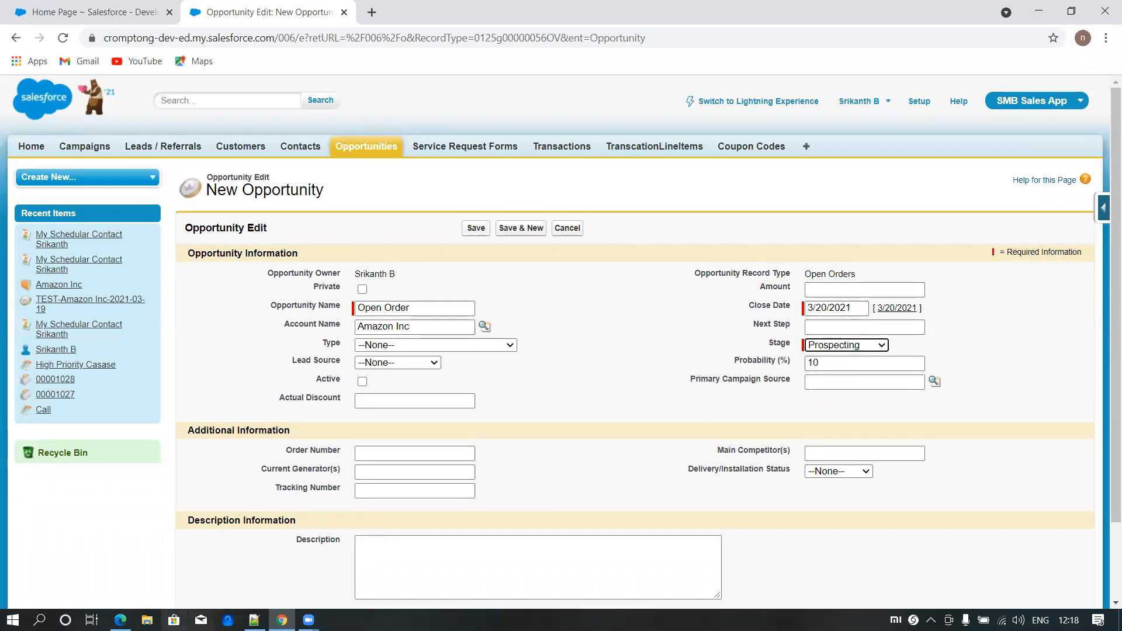
- Open Paint and write the text note "prob < 75 - open order" on the blank canvas
left_click(39, 620)
type("mspaint")
key("Return")
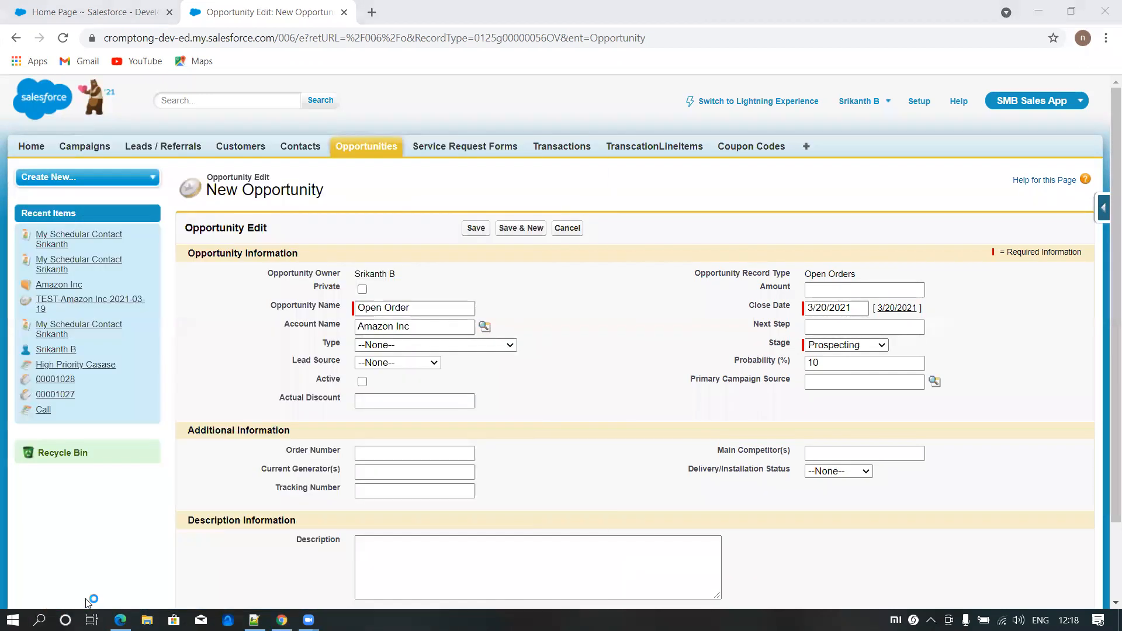
left_click(318, 120)
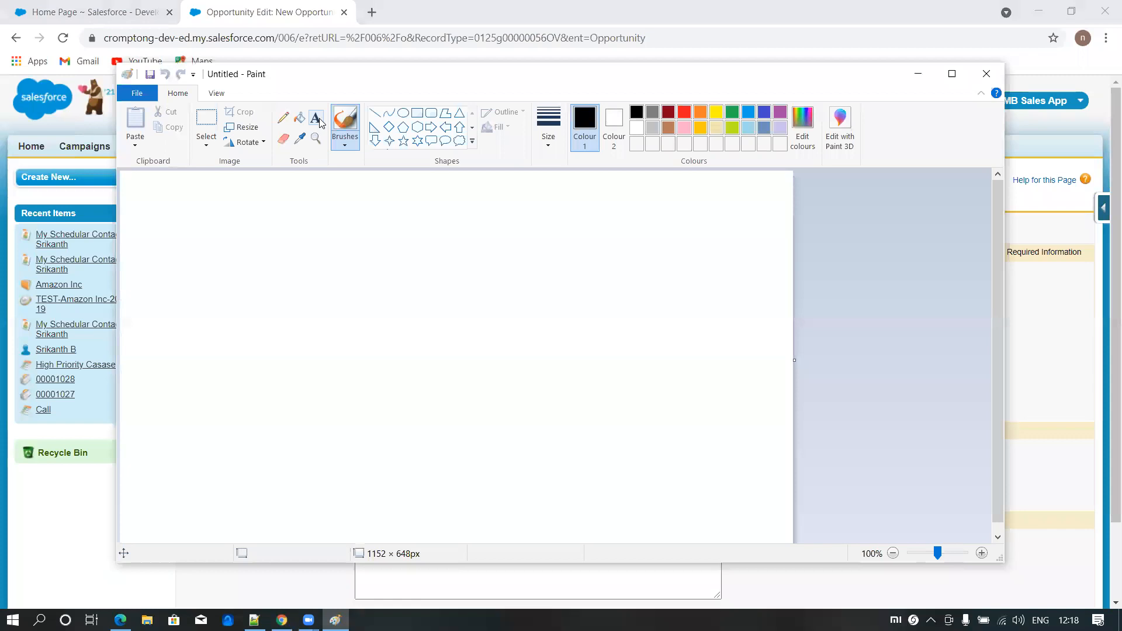
left_click(339, 282)
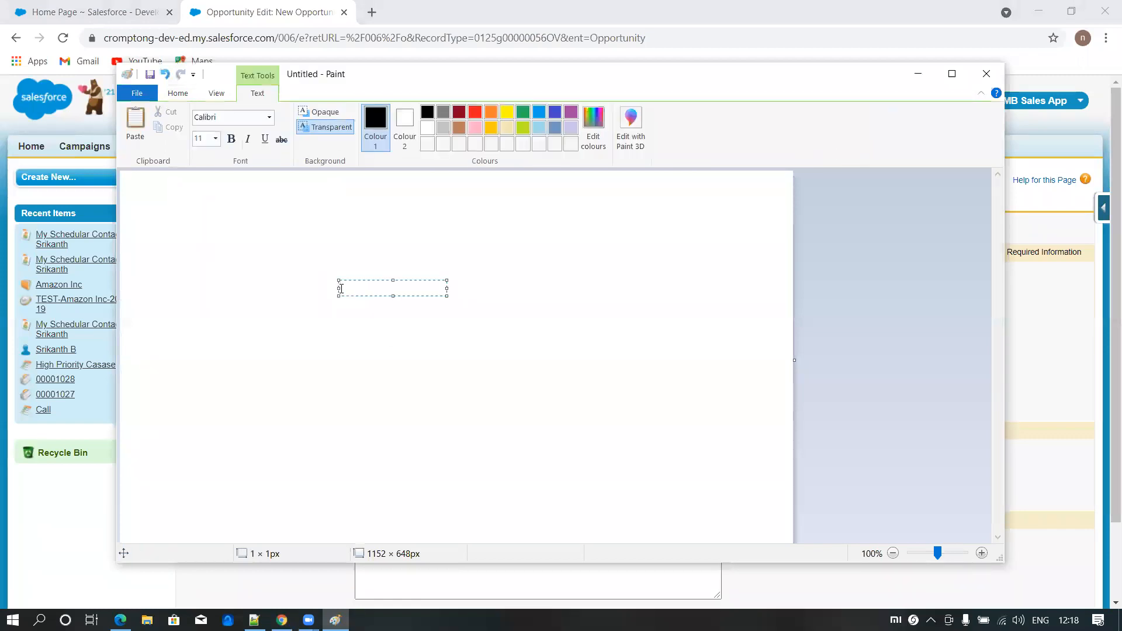
type("prob < 75")
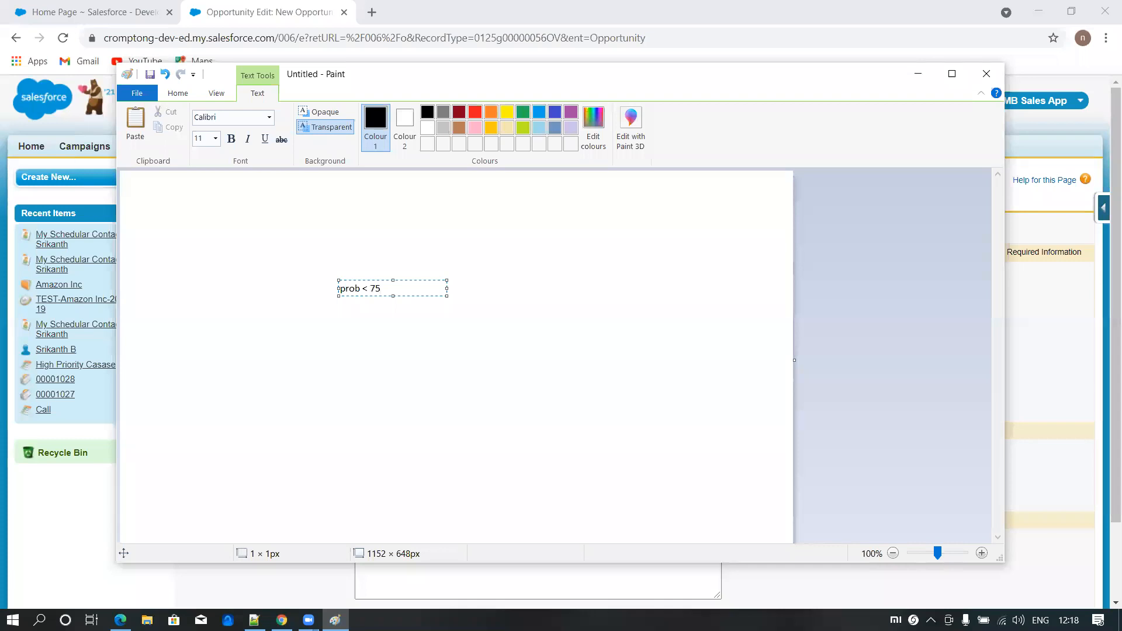
type("open order")
key("Return")
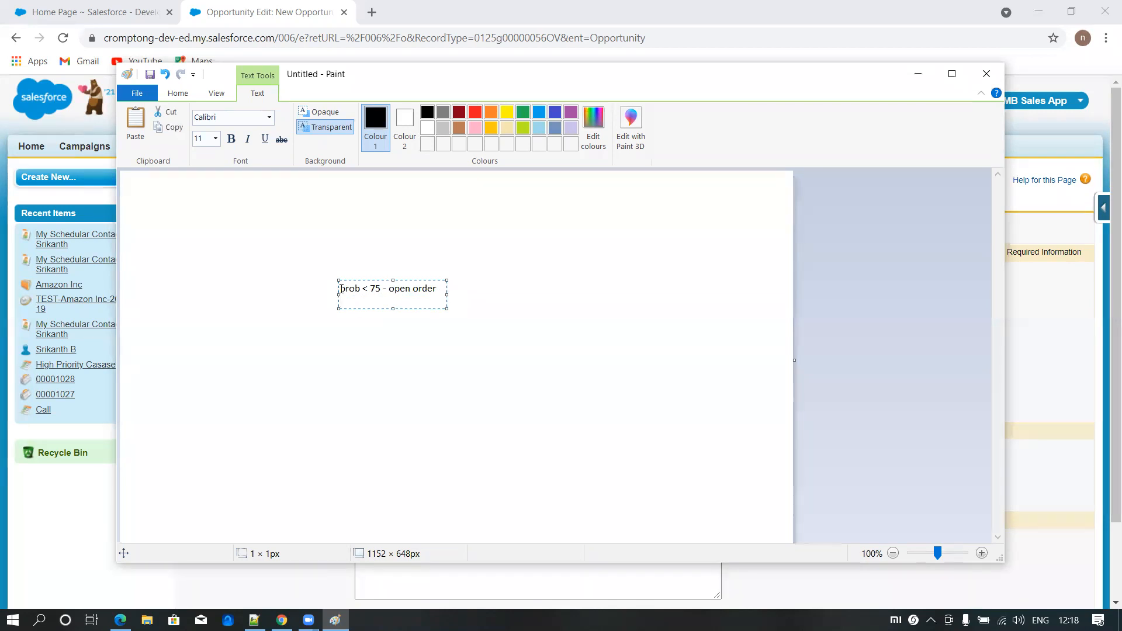
- Add the line "stage = closed won or closed lost = closed orders" to the note and widen the text box so it fits on one line
type("stage ")
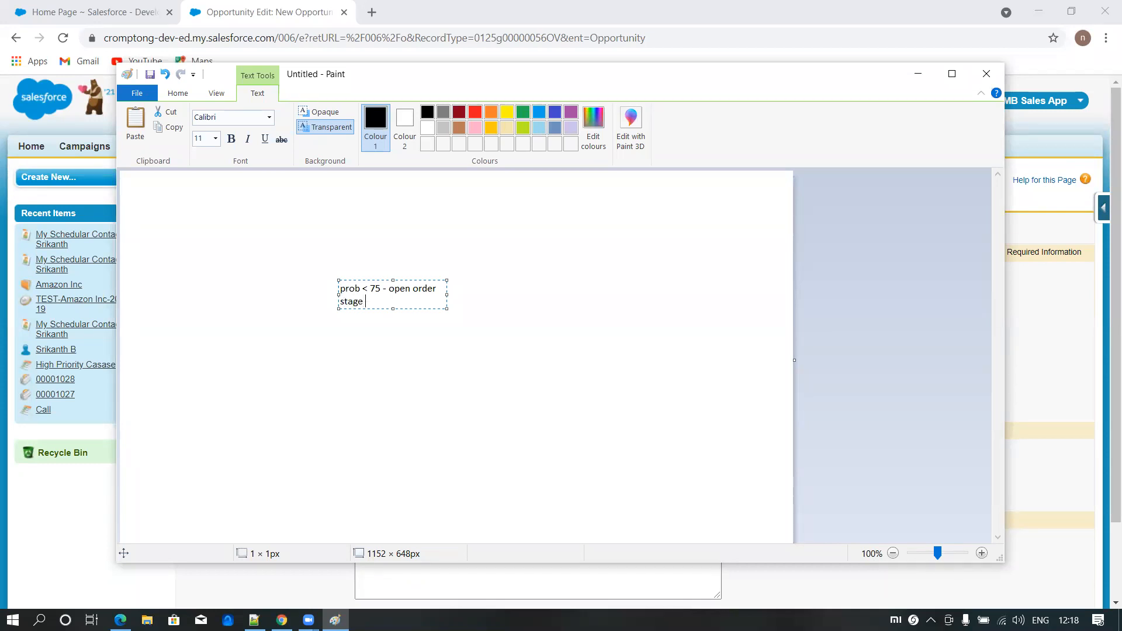
type("= closed won or closed")
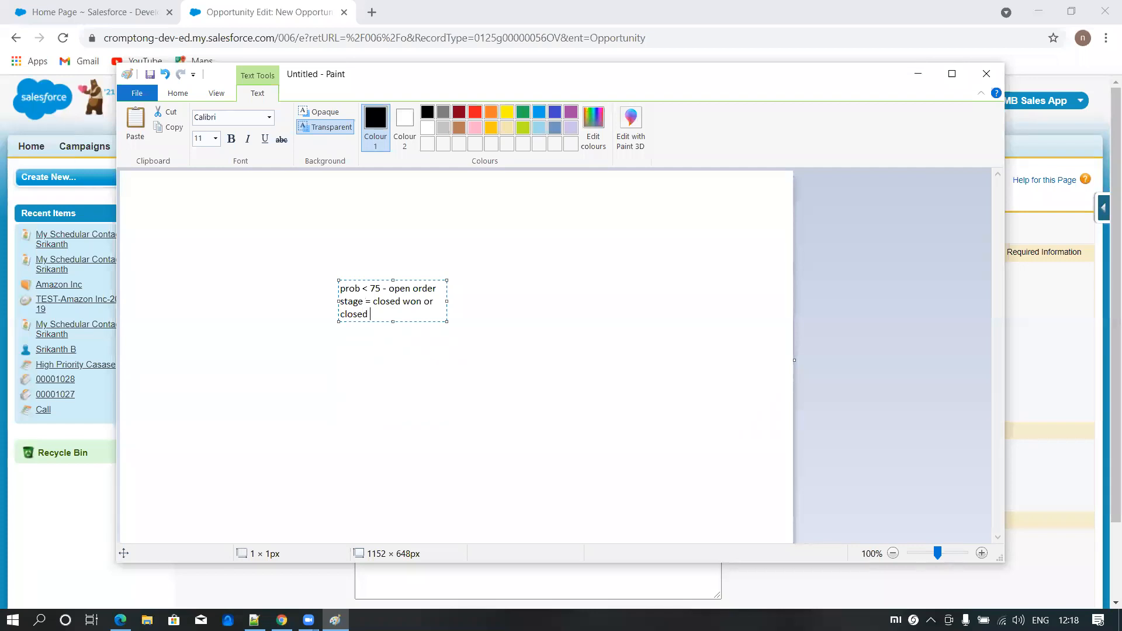
type(" lost ")
type("=")
type(" col")
type("e")
key("BackSpace")
key("BackSpace")
type("osed orders")
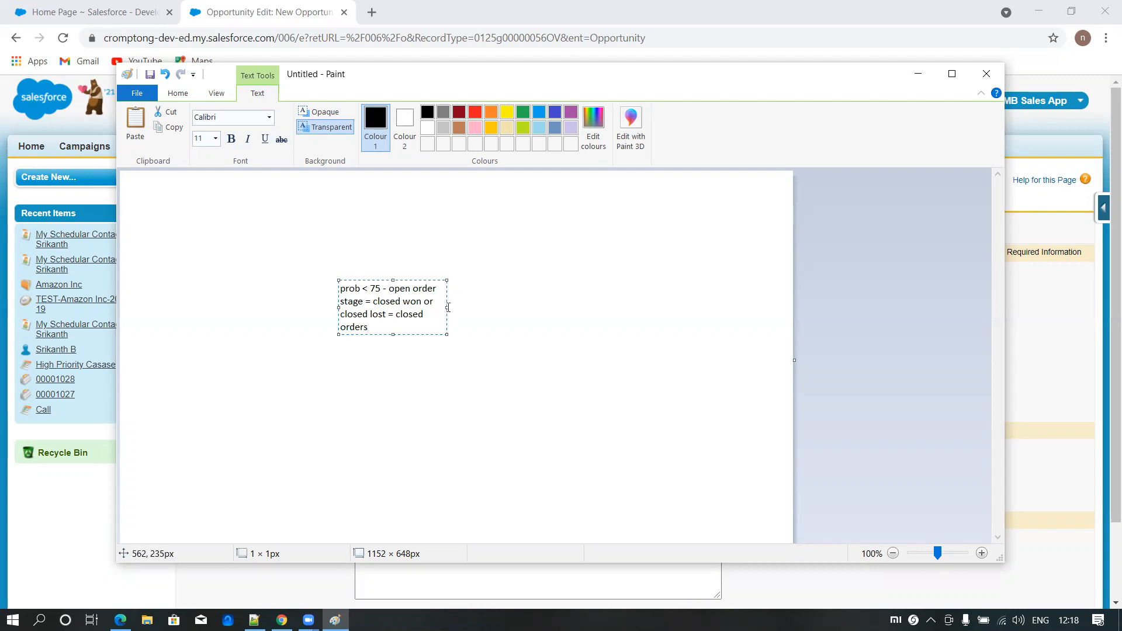
left_click_drag(446, 307, 695, 307)
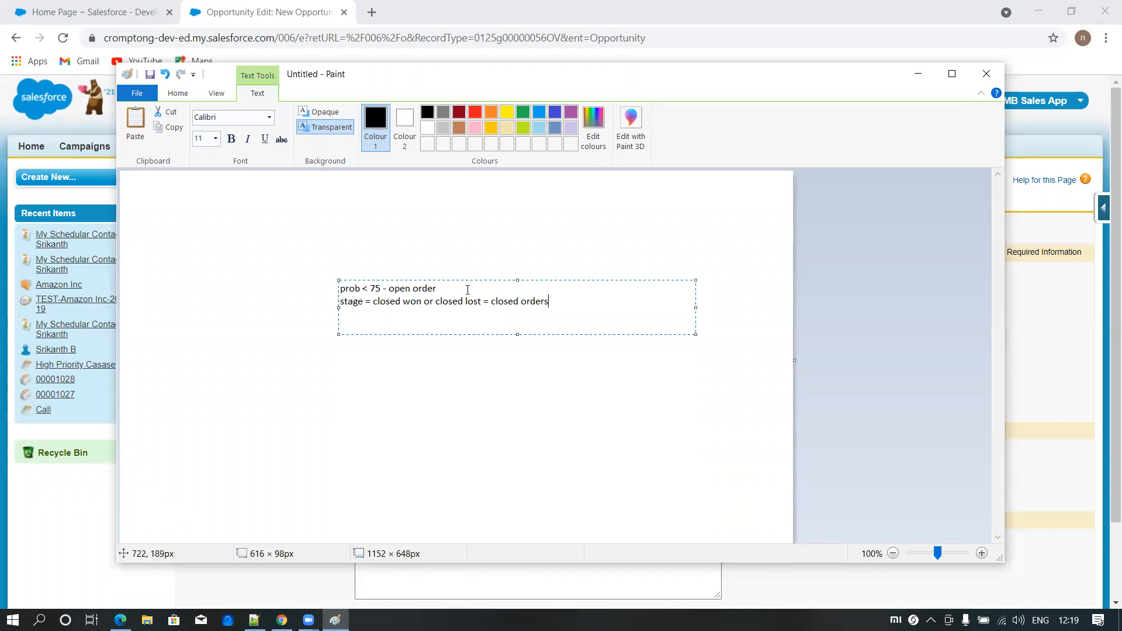
- Insert the line "prob > 75/90 sales order" between the open order and closed orders lines
key("Return")
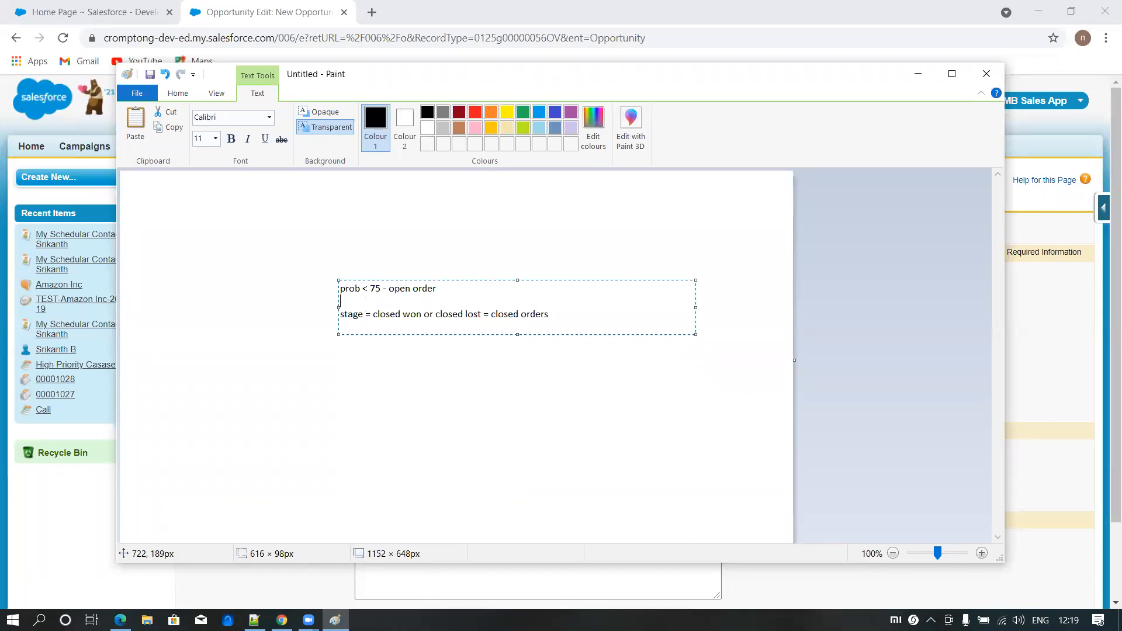
type("sales")
type(">")
type(" p")
type("ro")
type("b")
key("Right")
type("75/")
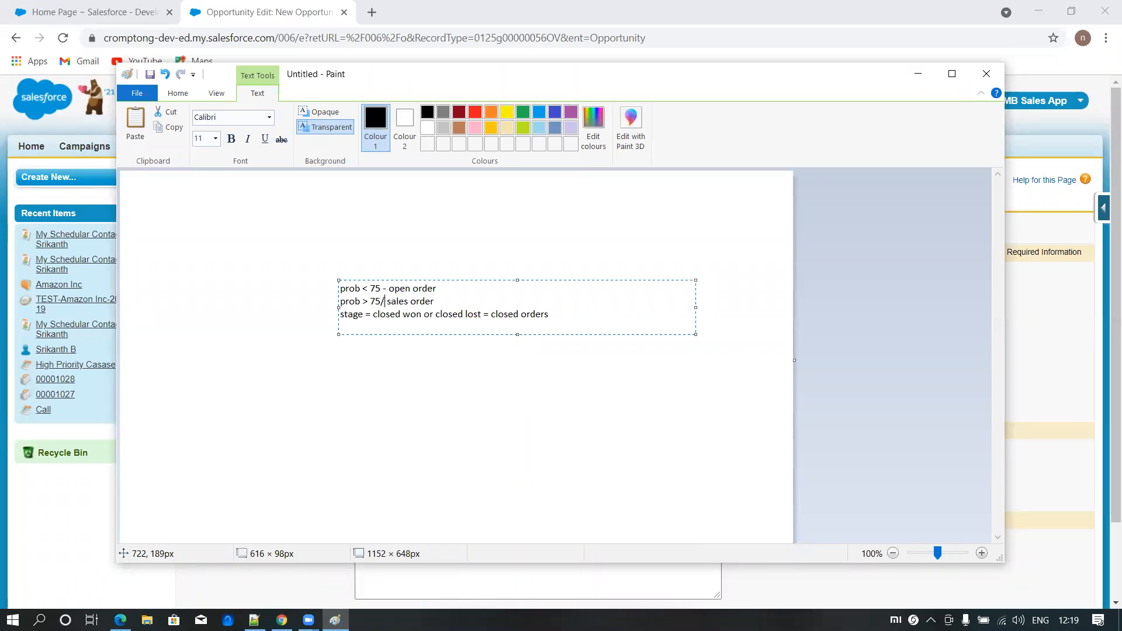
type("90")
key("BackSpace")
type("0")
type("()")
type("100")
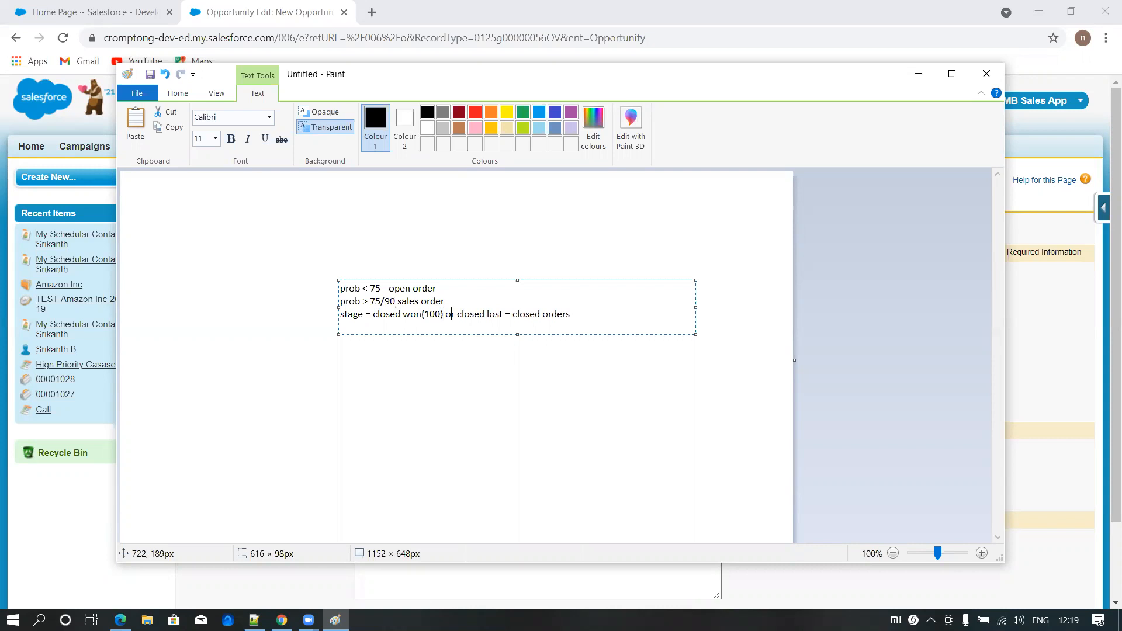
type("()0")
- Add "(100)" after "closed won" and "(0)" after "closed lost", and finish the text block
left_click(304, 261)
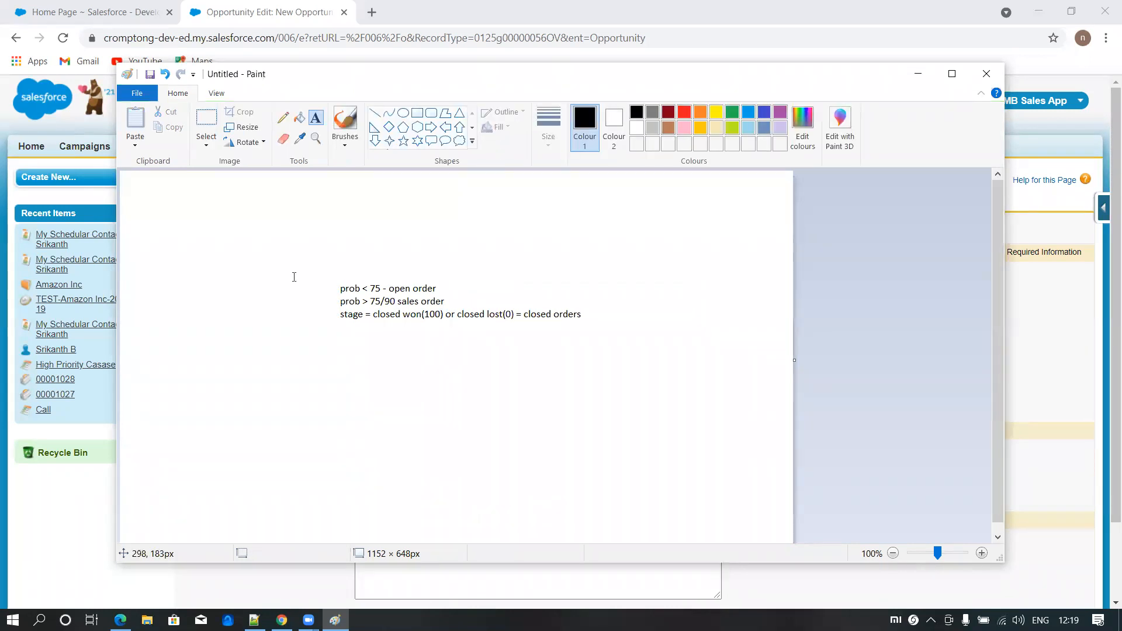
- Add the heading "Sales process" above the note, and minimize Paint to return to Salesforce
left_click(294, 270)
type("Sales process")
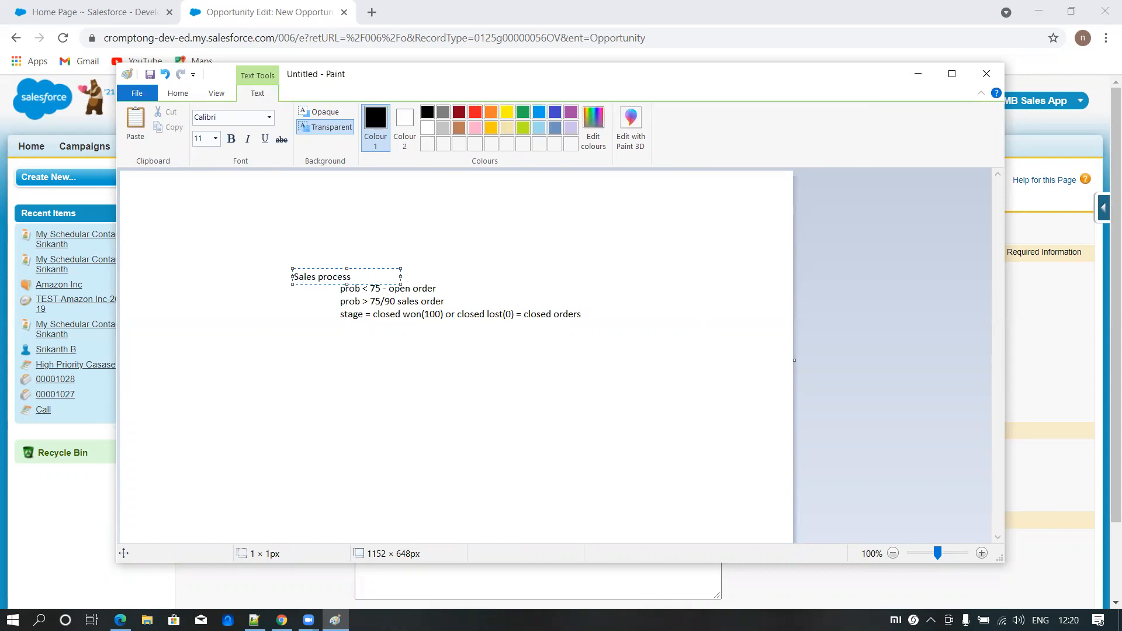
left_click(501, 467)
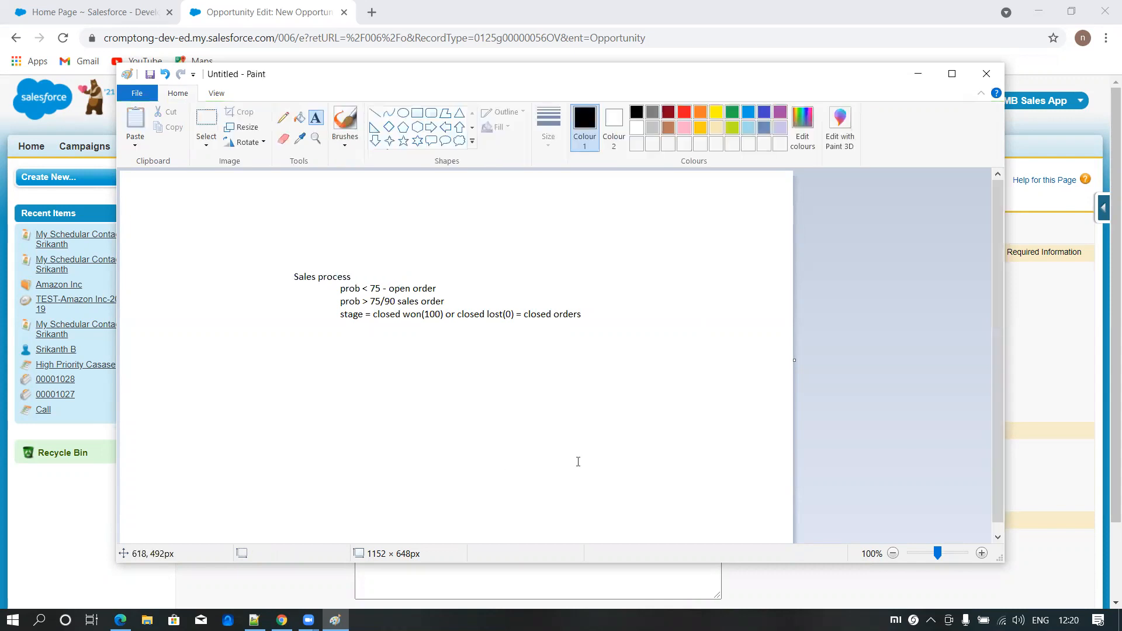
left_click(918, 76)
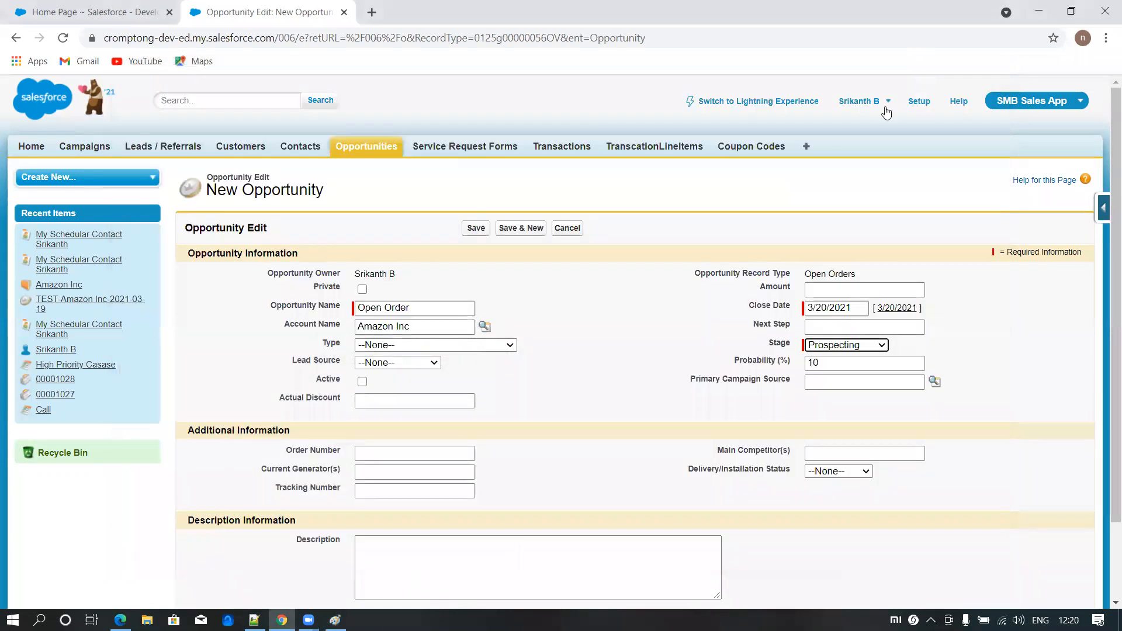
- Open Salesforce Setup separately, search it for "oppo", and bring up the opportunity Sales Processes page
left_click(920, 103, "ctrl")
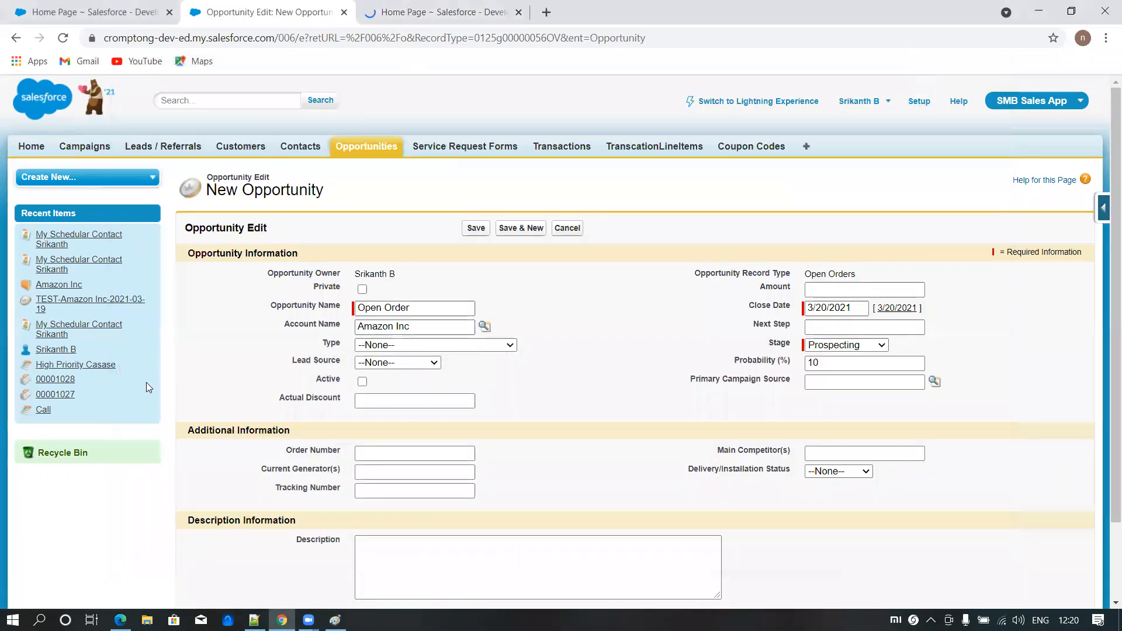
left_click(388, 16)
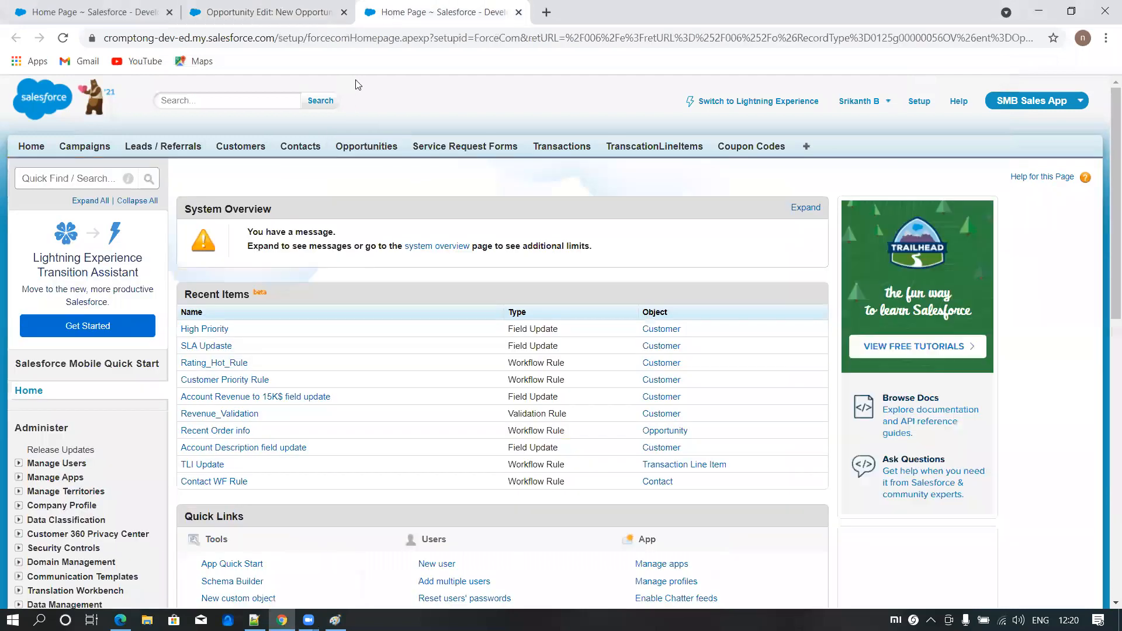
left_click(53, 178)
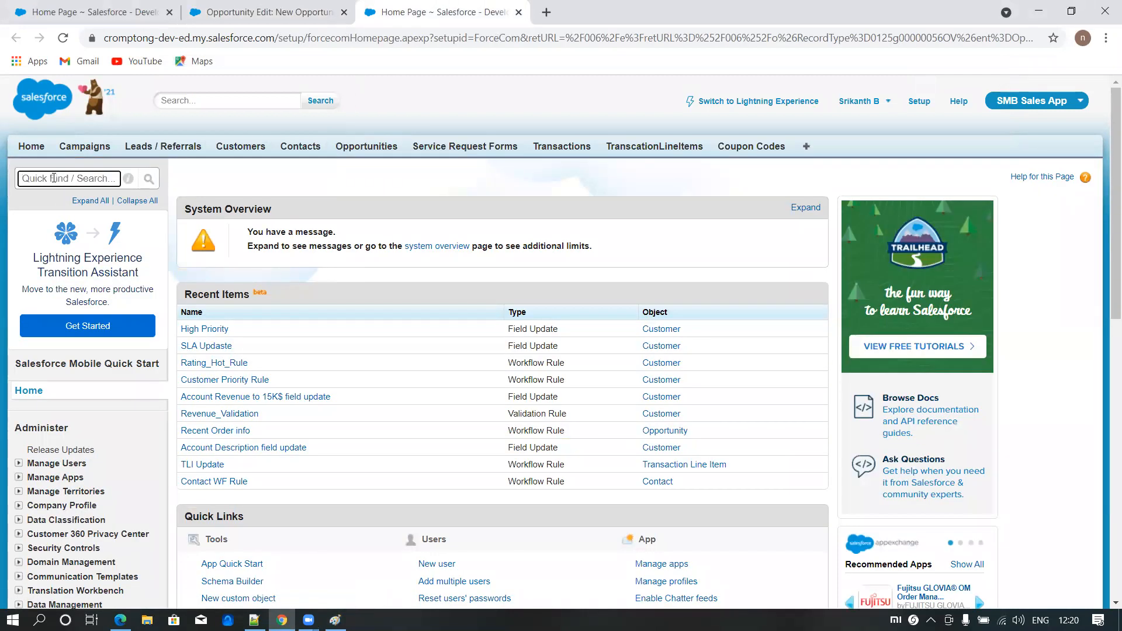
type("oppo")
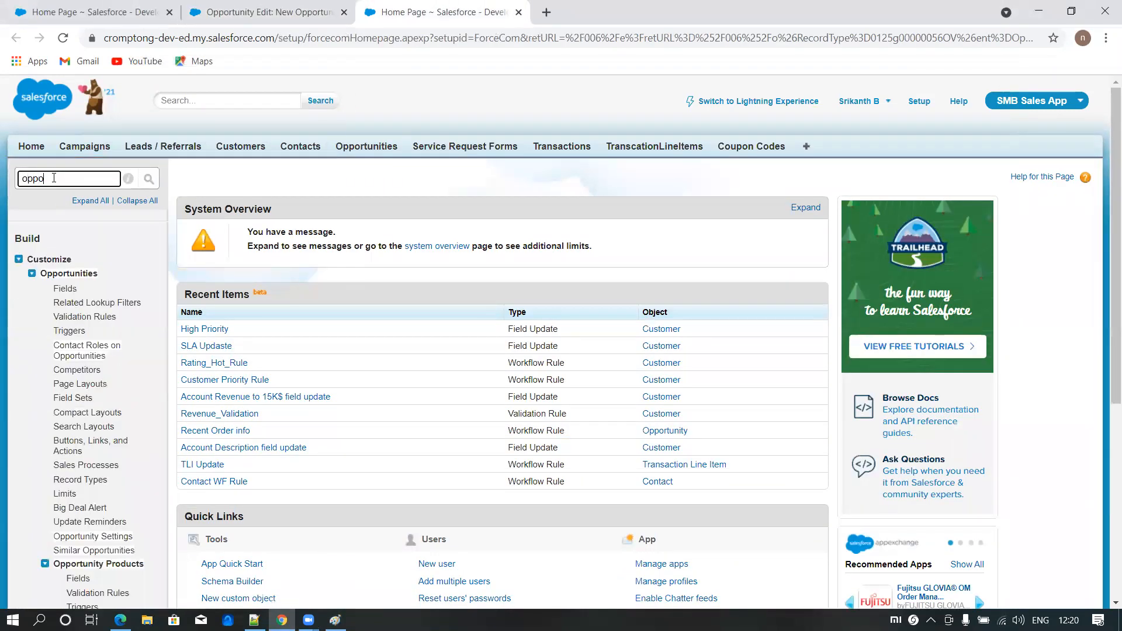
middle_click(94, 470)
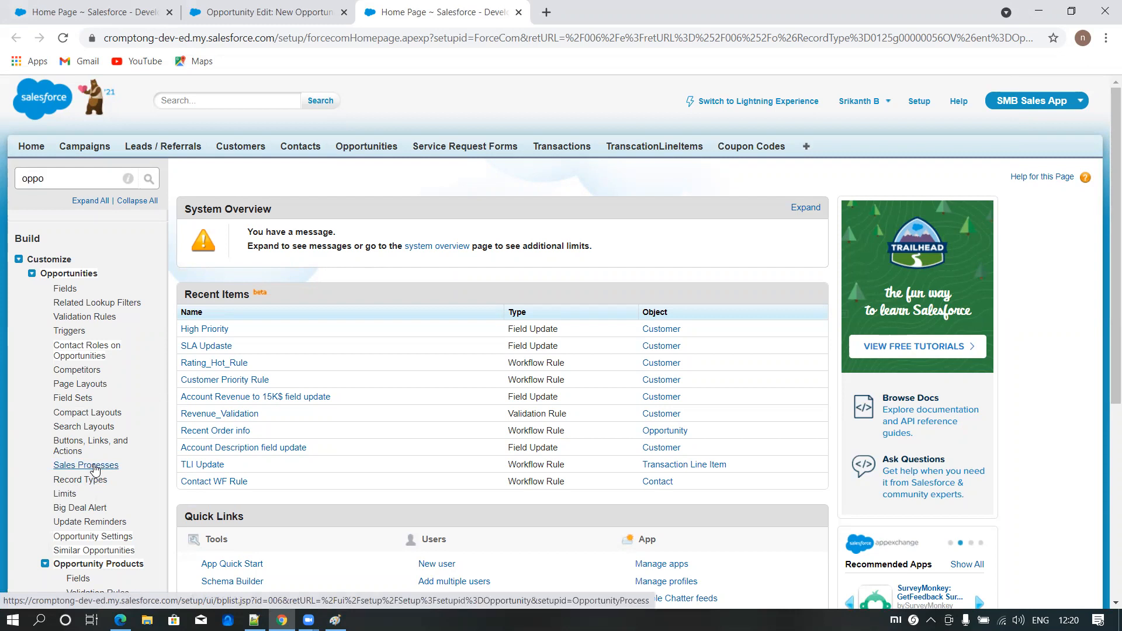
left_click(575, 10)
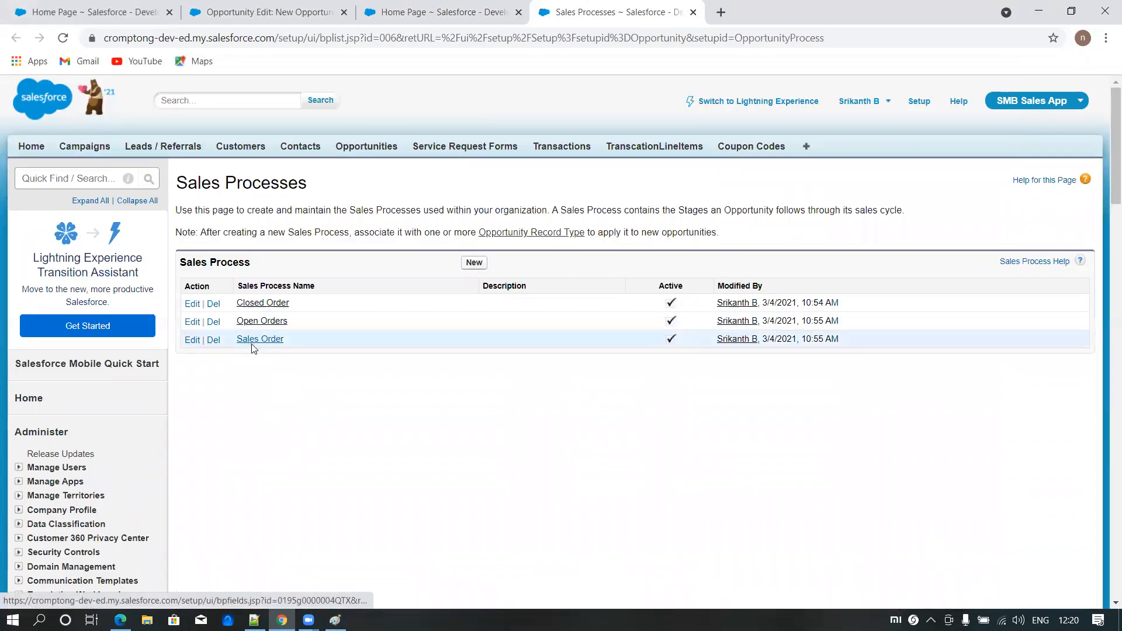
- Add the Proposal/Price Quote and In Review stages to the Open Orders sales process and save it
left_click(258, 322)
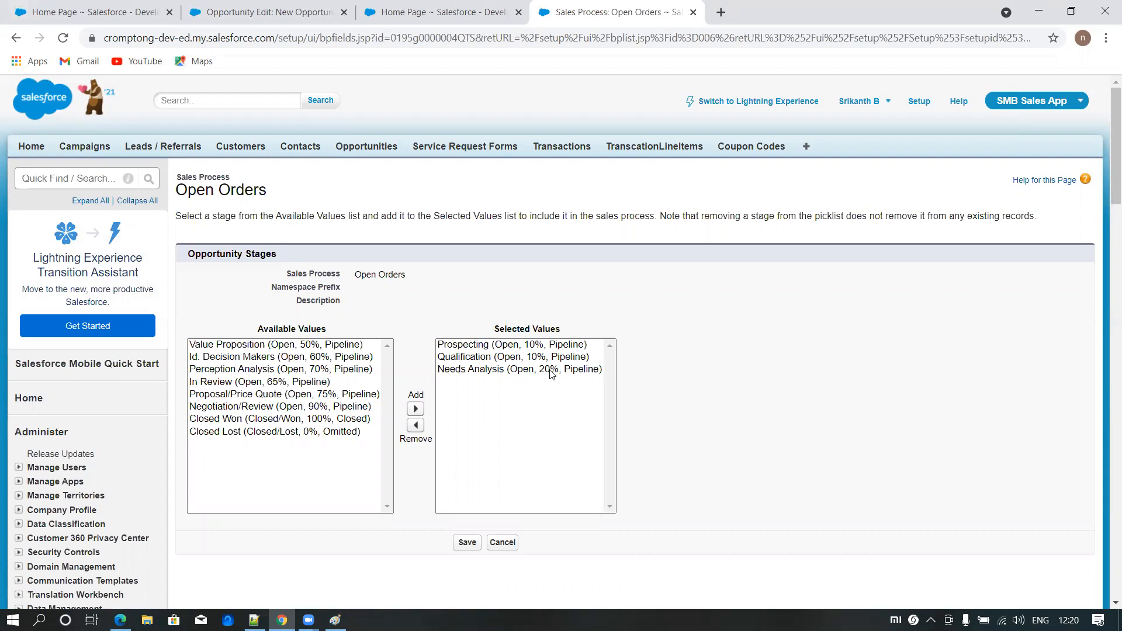
left_click(316, 395)
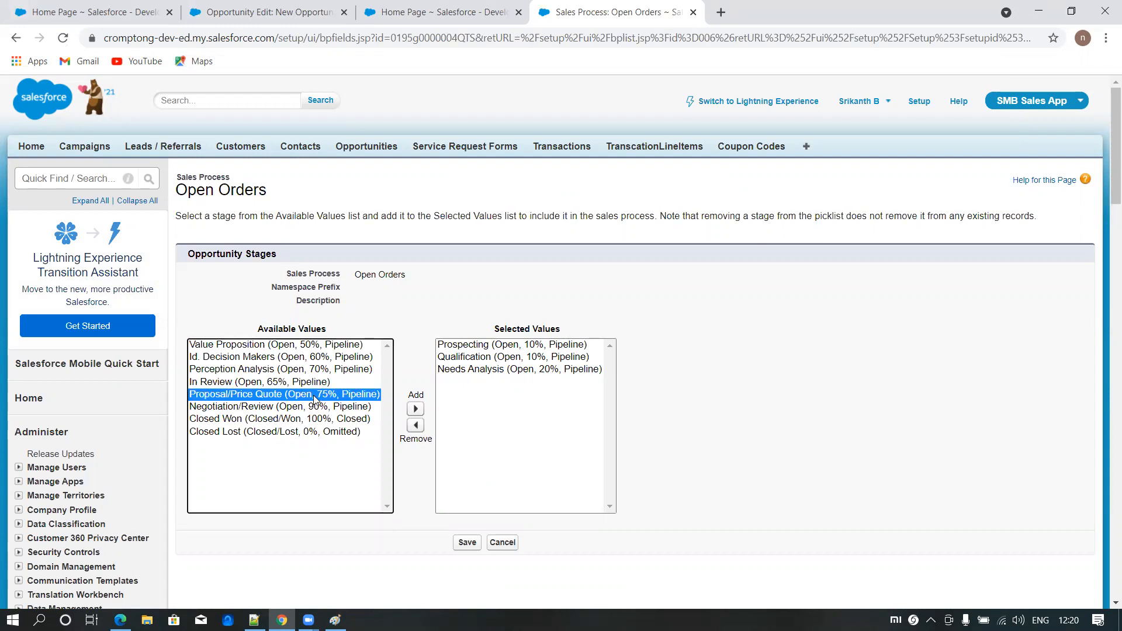
left_click(415, 410)
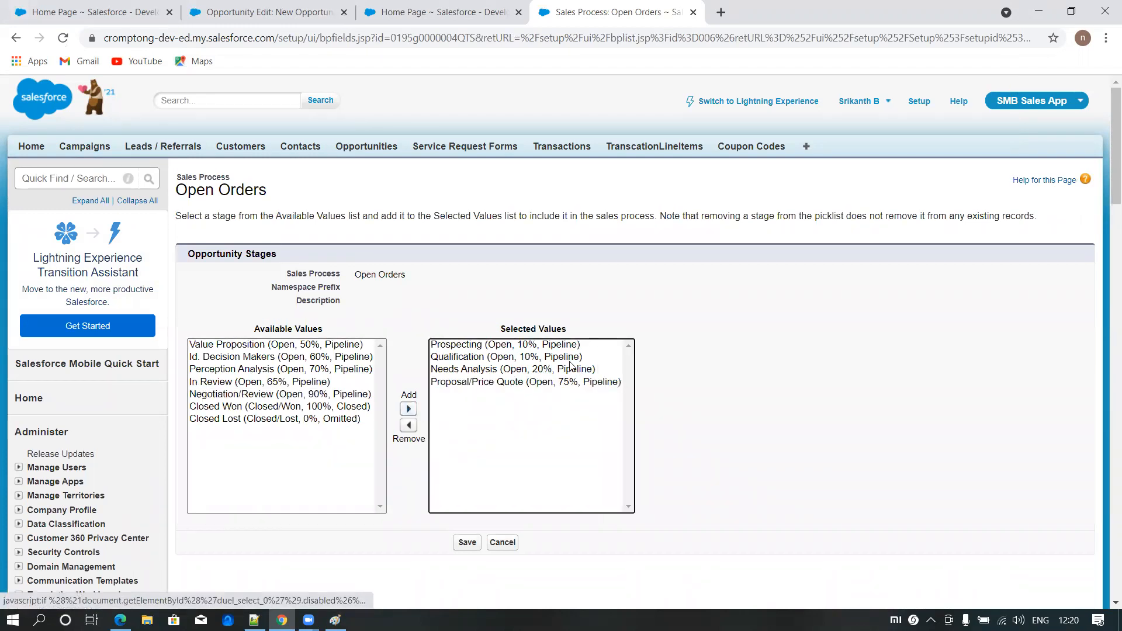
left_click(272, 383)
left_click(408, 408)
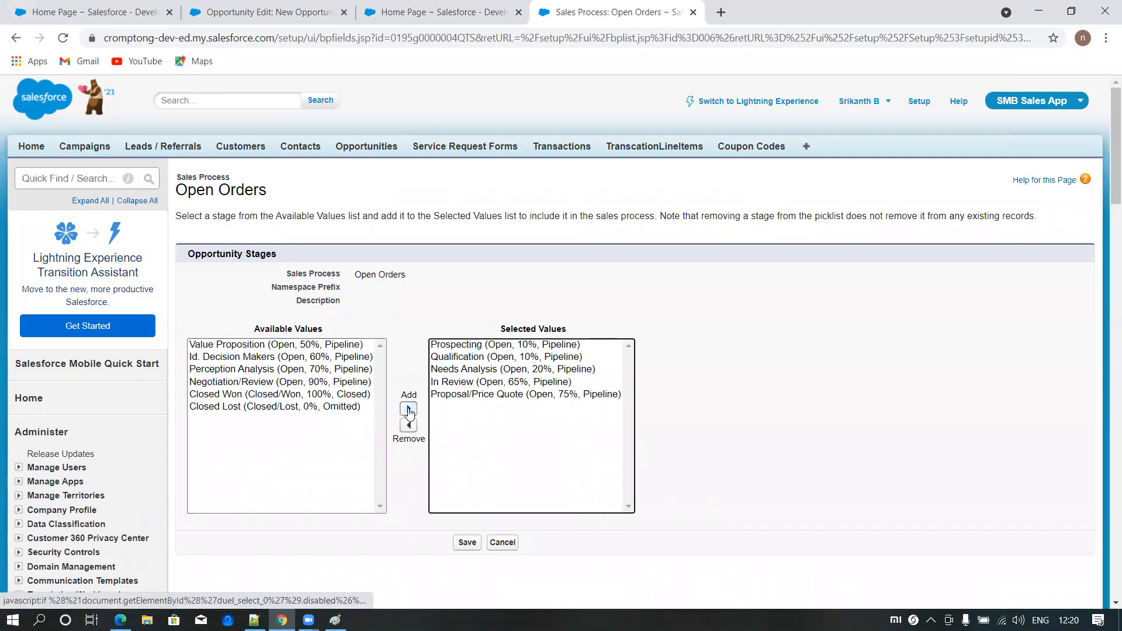
left_click(467, 542)
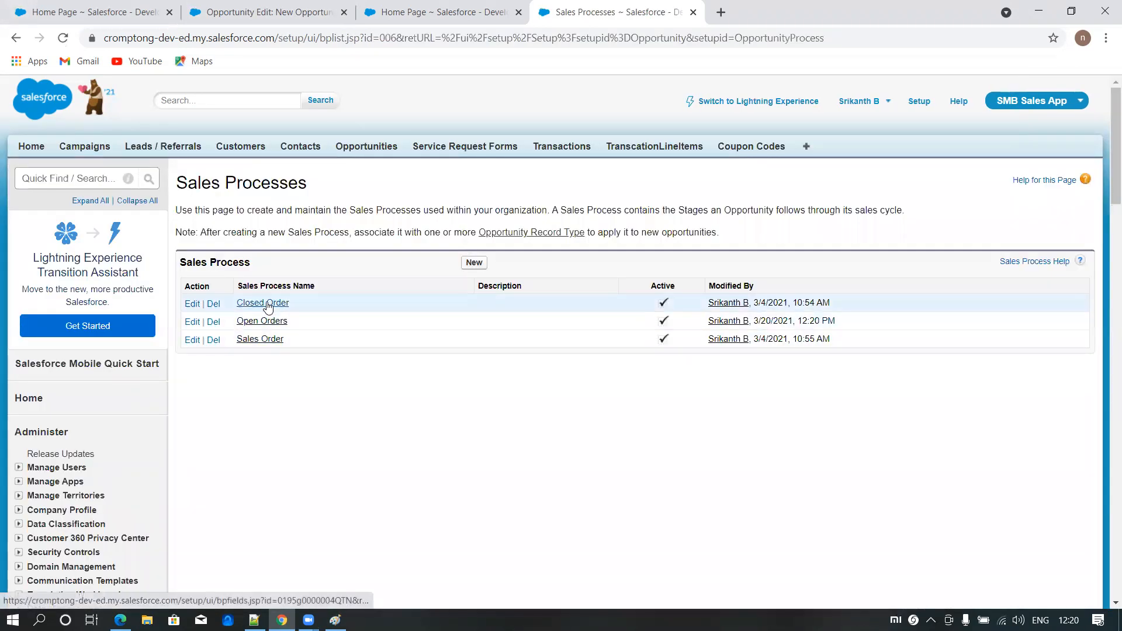
- Check the stages of the Sales Order process, and change the open order probability threshold to 50 in the Paint note
left_click(263, 344)
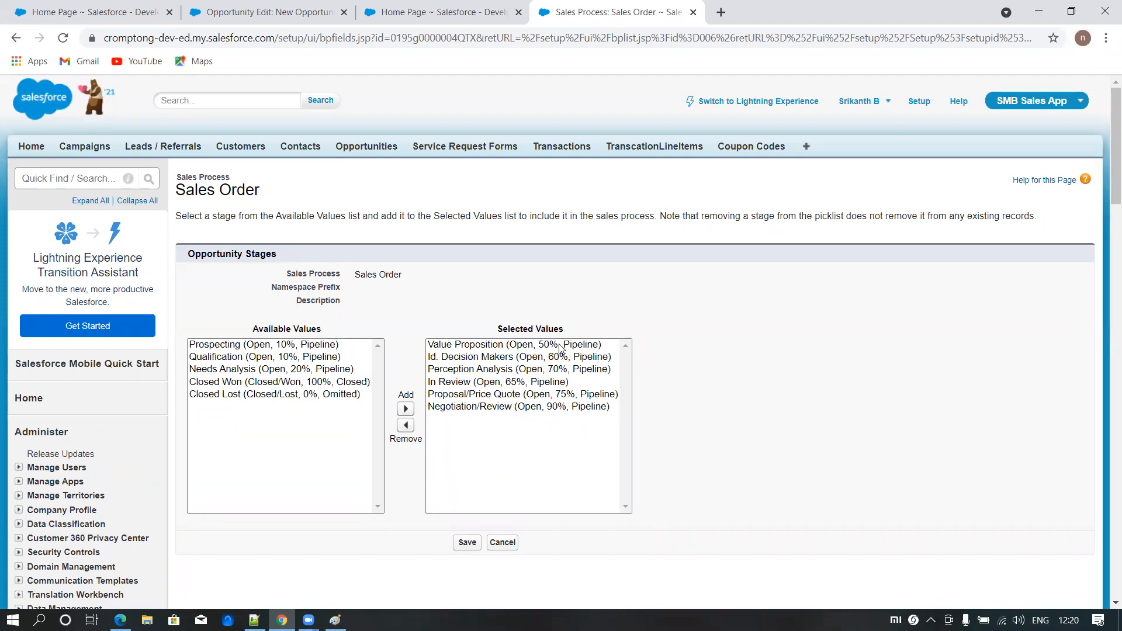
left_click(335, 620)
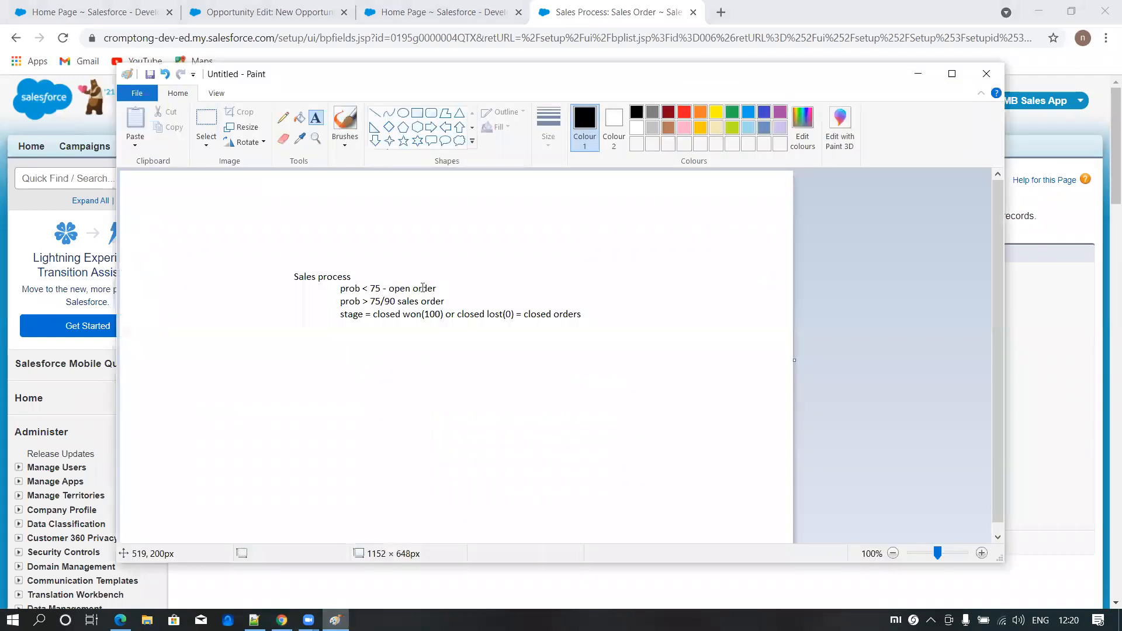
left_click(283, 139)
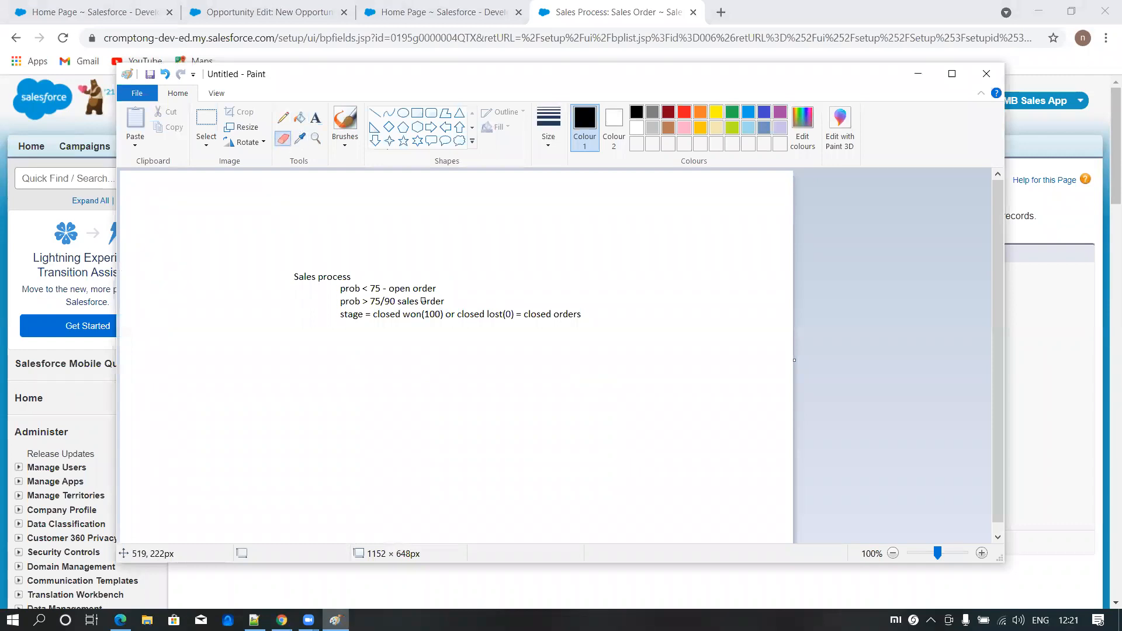
left_click_drag(370, 290, 374, 290)
left_click(315, 117)
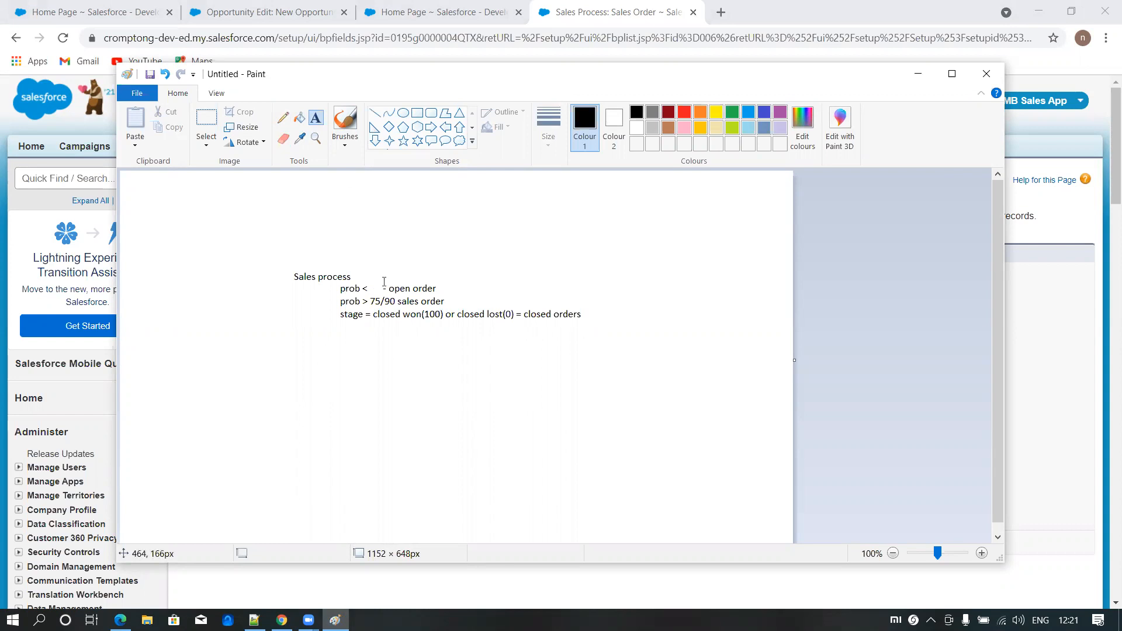
left_click(372, 286)
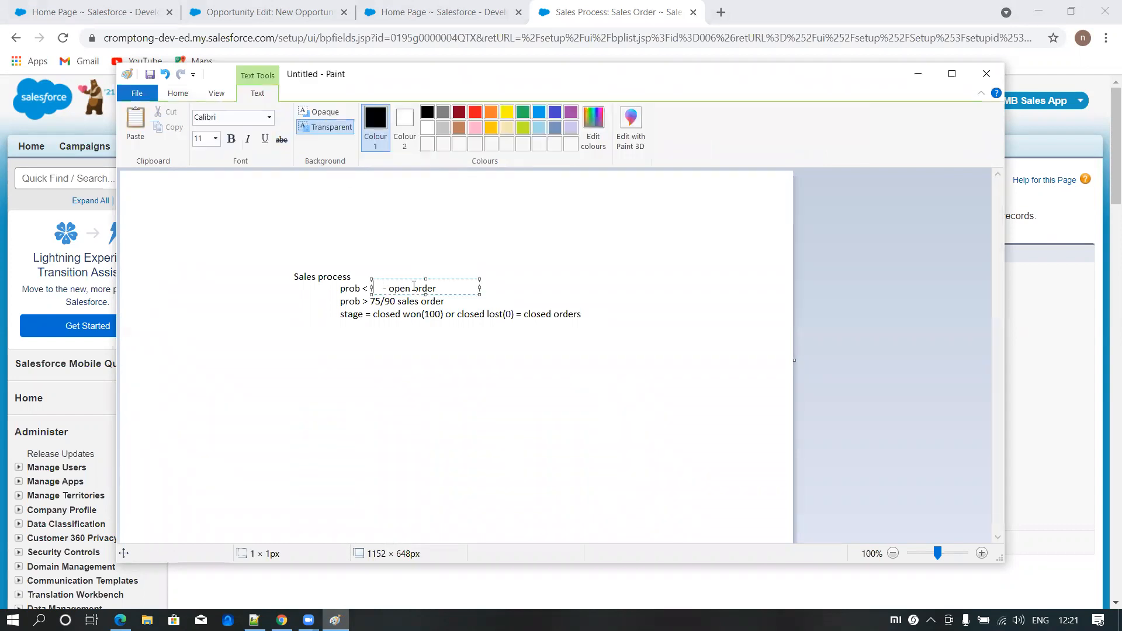
type("50")
left_click(608, 13)
left_click(502, 542)
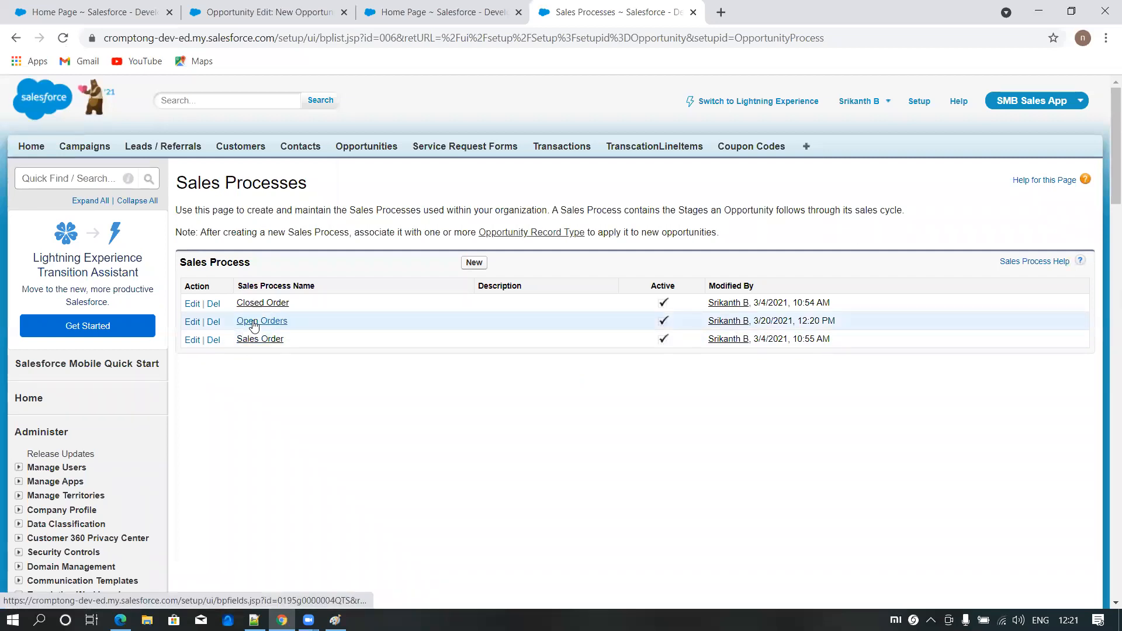
- Replace In Review and Proposal/Price Quote with Value Proposition among the Open Orders sales process stages, and save it
left_click(254, 323)
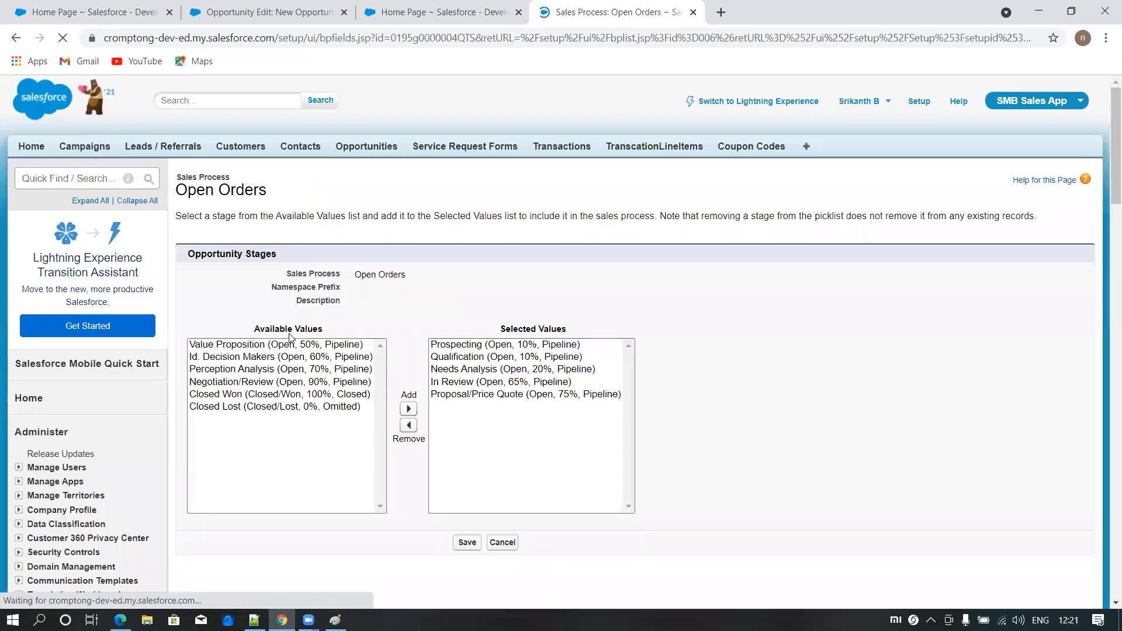
left_click(537, 393)
left_click(520, 381, "shift")
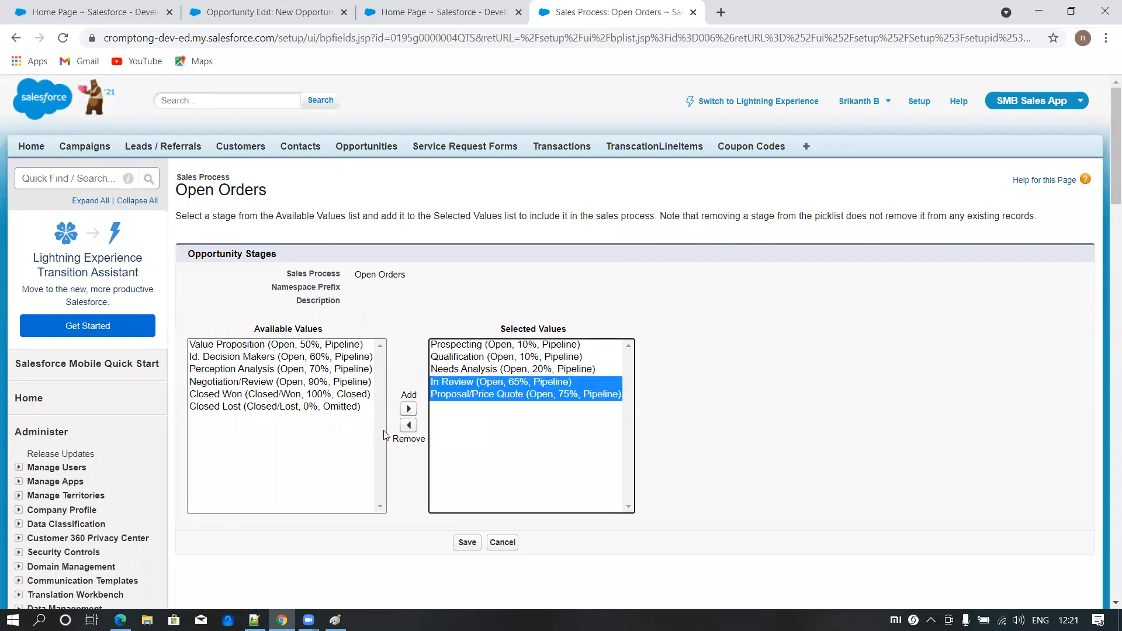
left_click(408, 424)
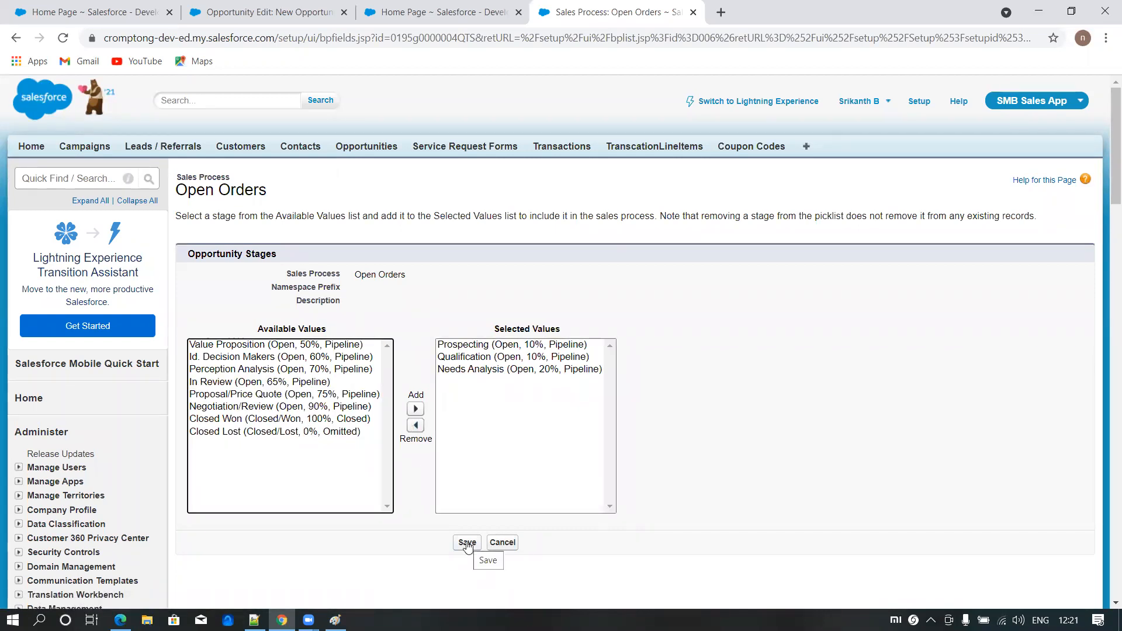
left_click(327, 349)
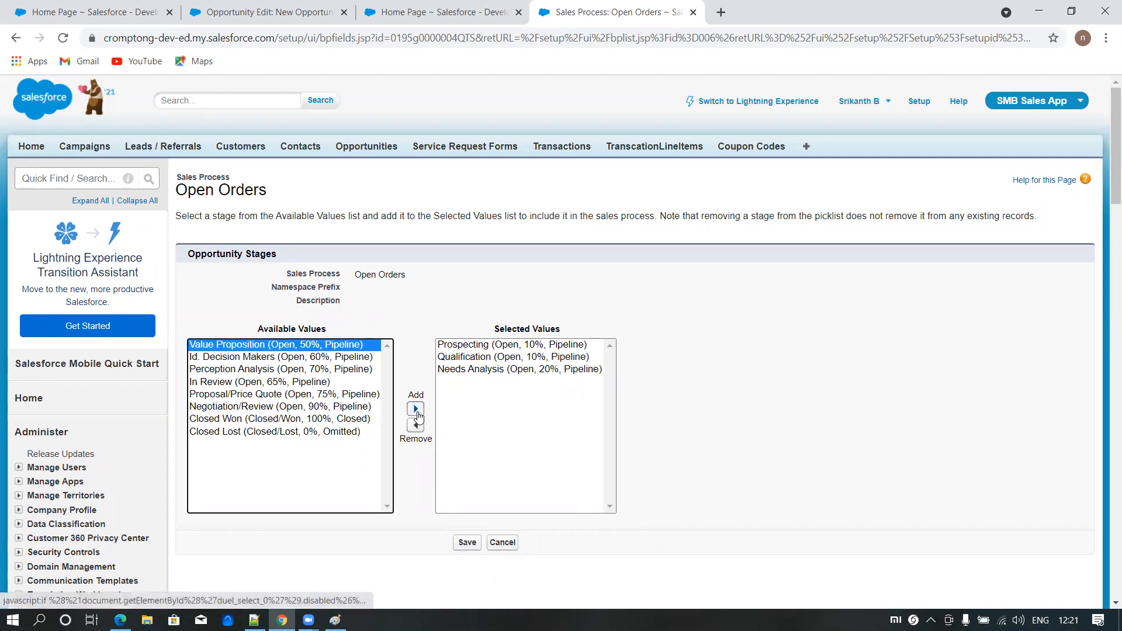
left_click(416, 409)
left_click(467, 543)
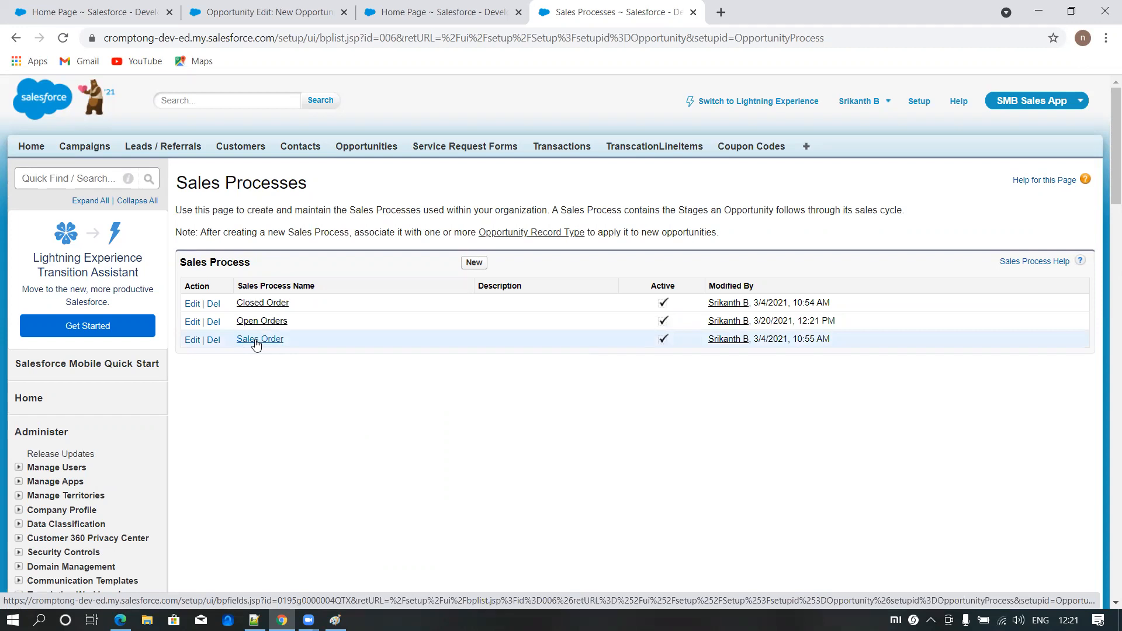
- View the stages of the Closed Order sales process, and start a new opportunity to examine the record type choices
left_click(271, 303)
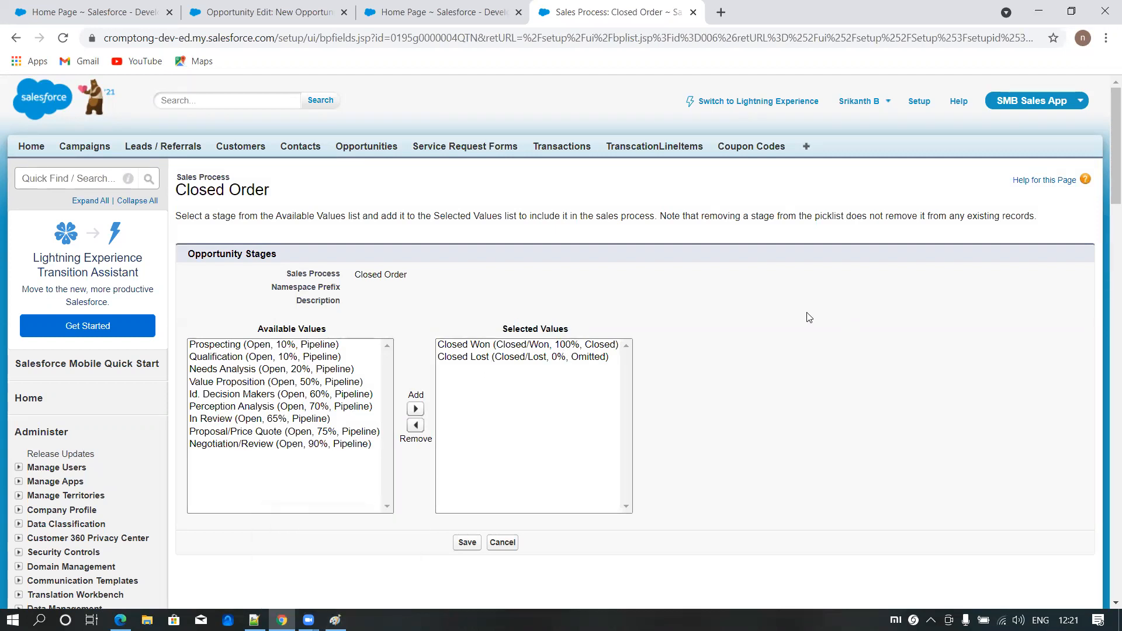
left_click(370, 149)
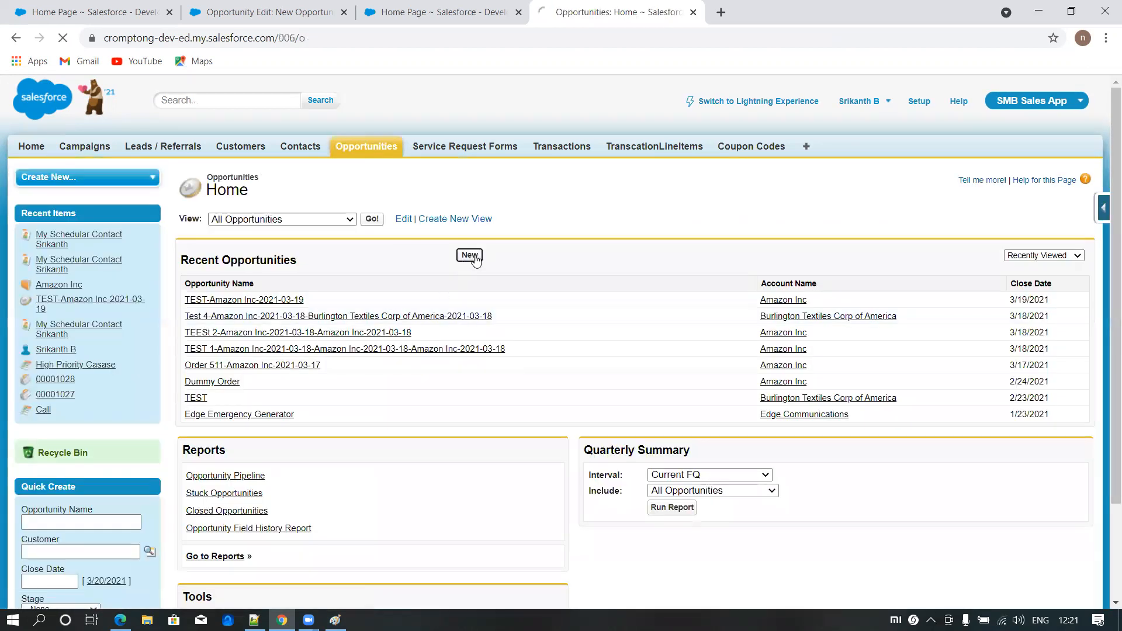
left_click(393, 278)
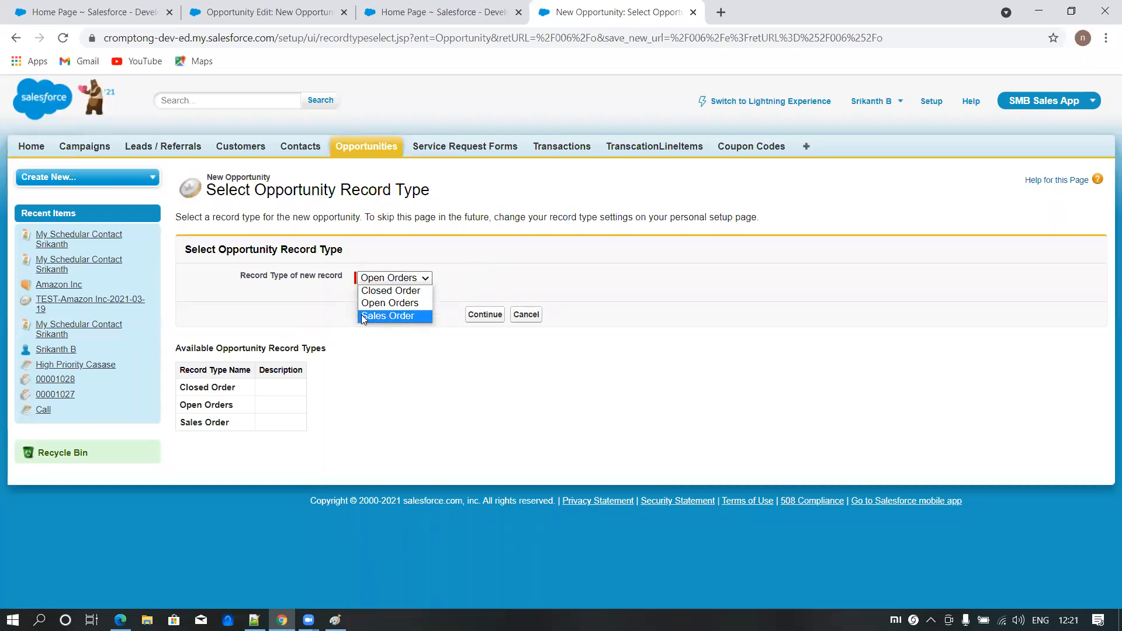
left_click(757, 275)
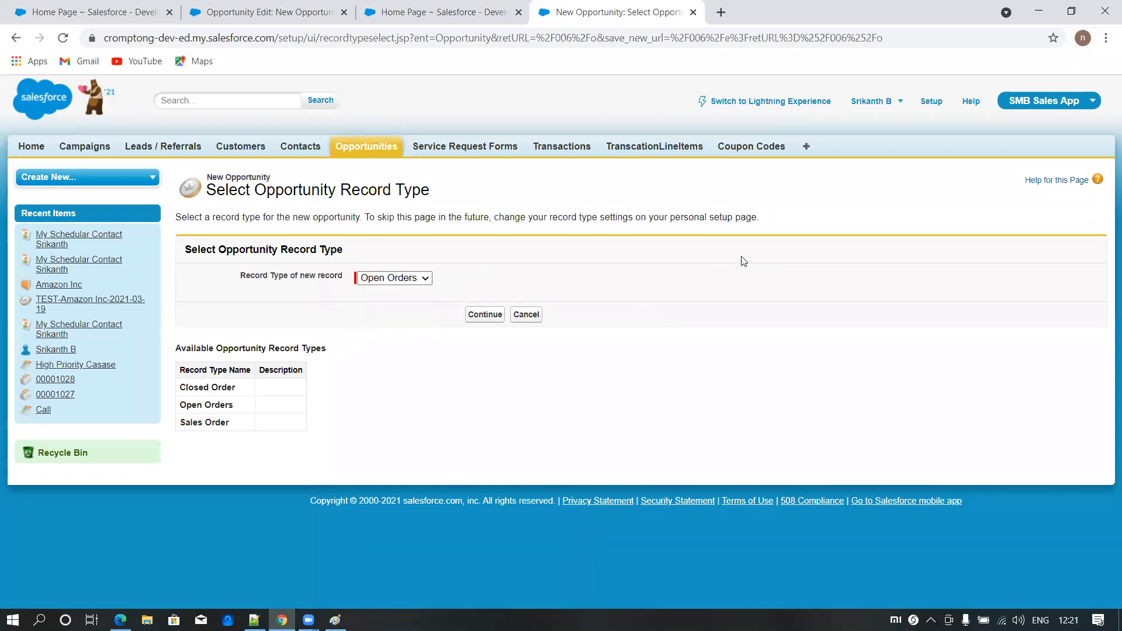
- Return to the Open Orders opportunity form, reload it blank, and name the opportunity "Open orders"
left_click(279, 12)
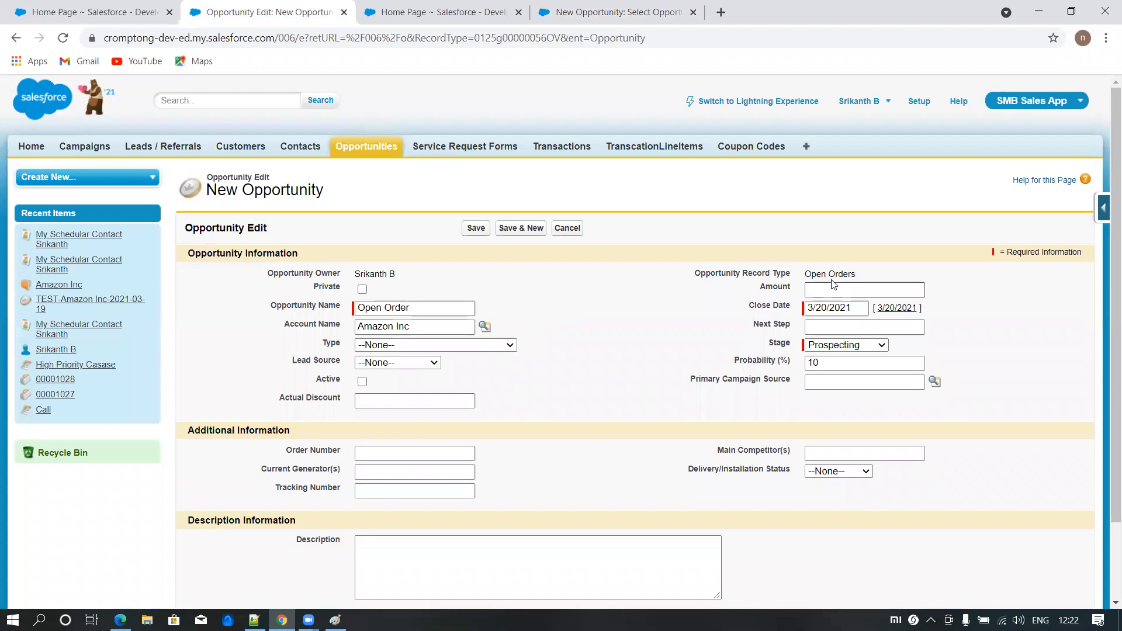
left_click(499, 45)
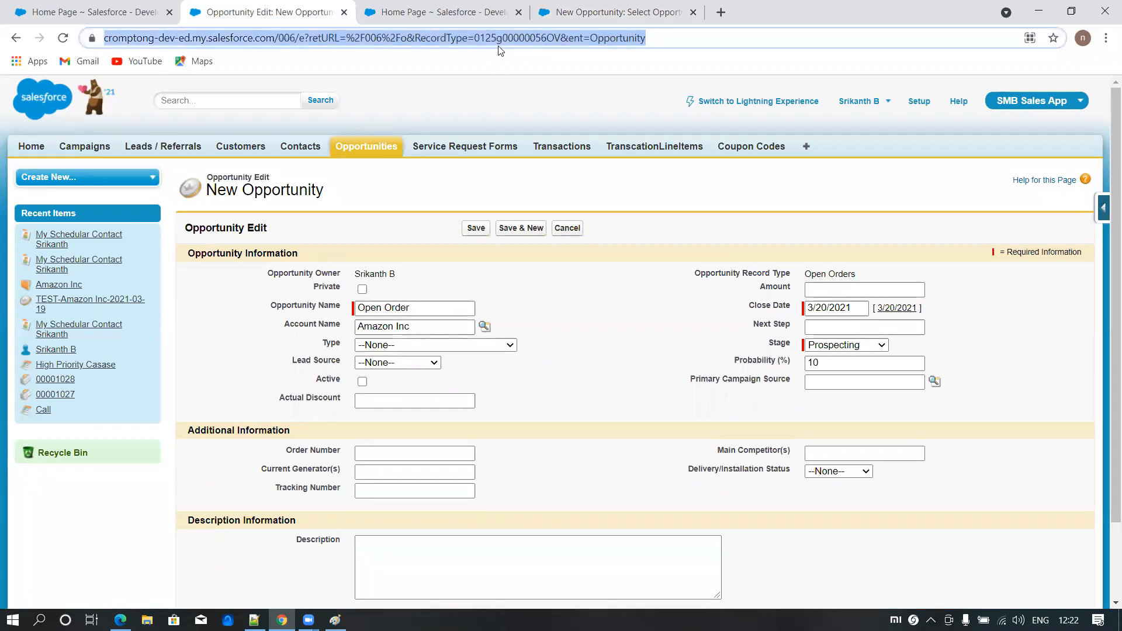
key("Return")
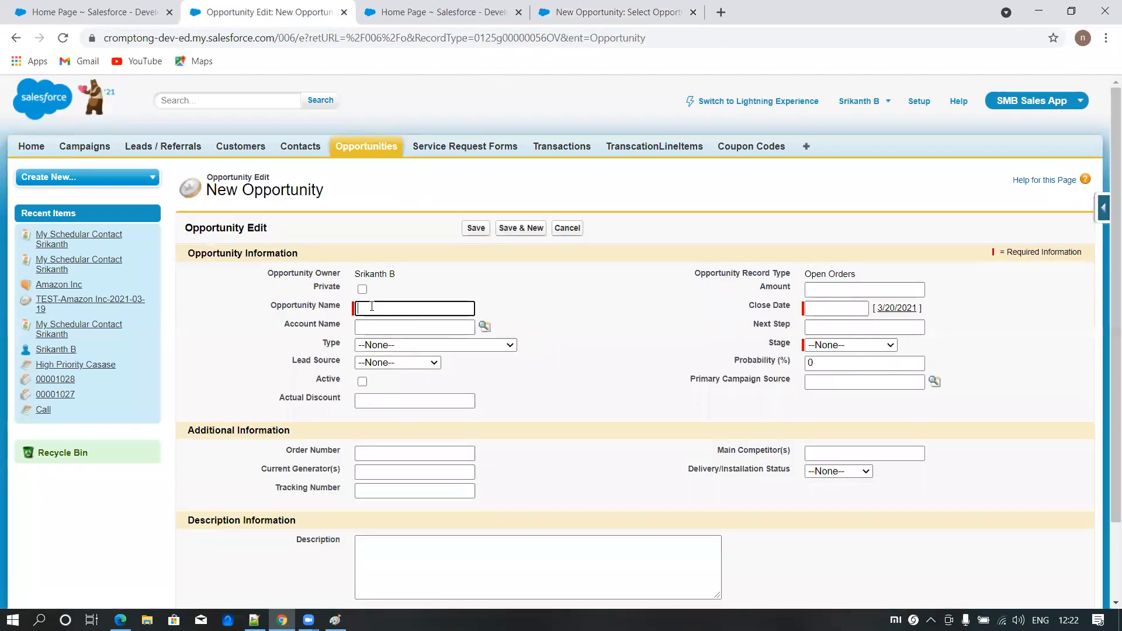
type("Open orders")
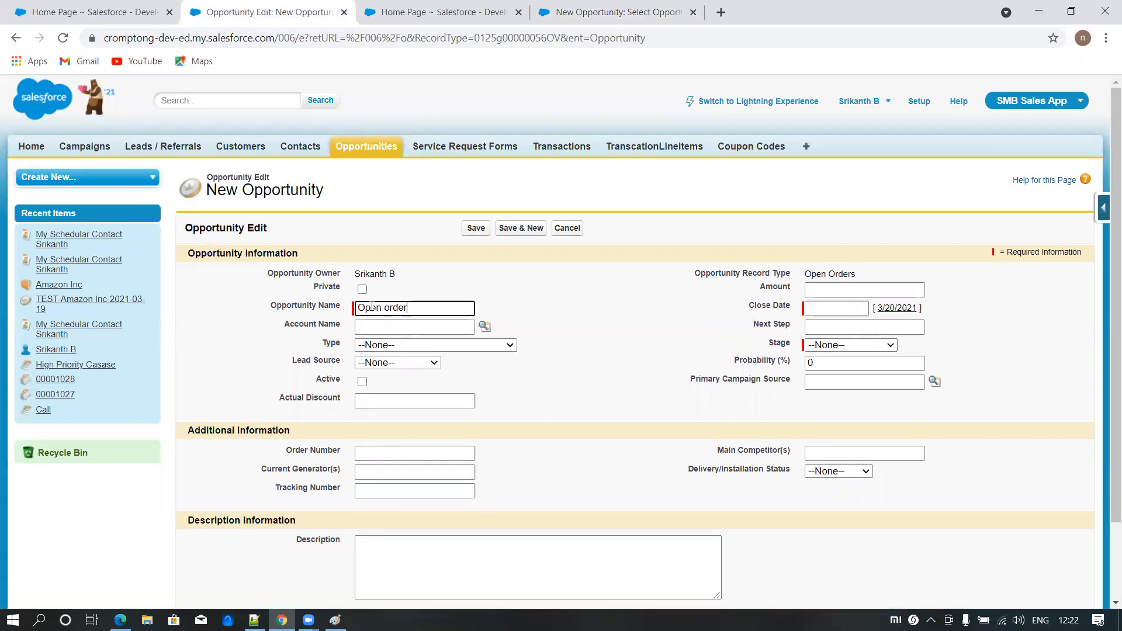
- Set the account to Amazon Inc, the close date to 3/20/2021 and the stage to Qualification, and try to save the opportunity
left_click(484, 326)
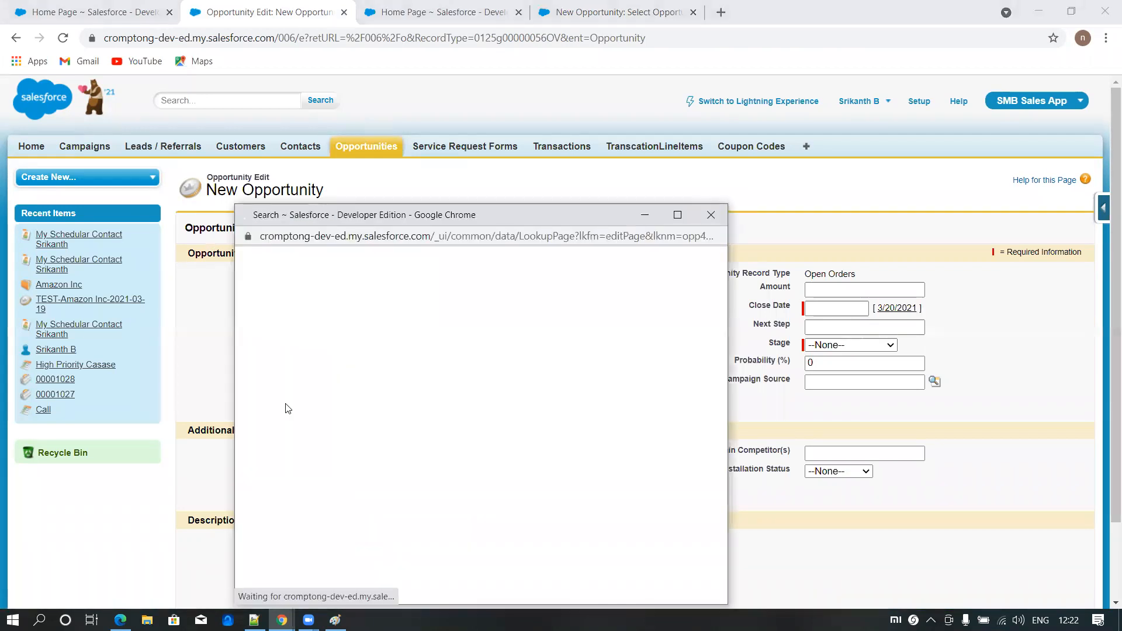
left_click(270, 390)
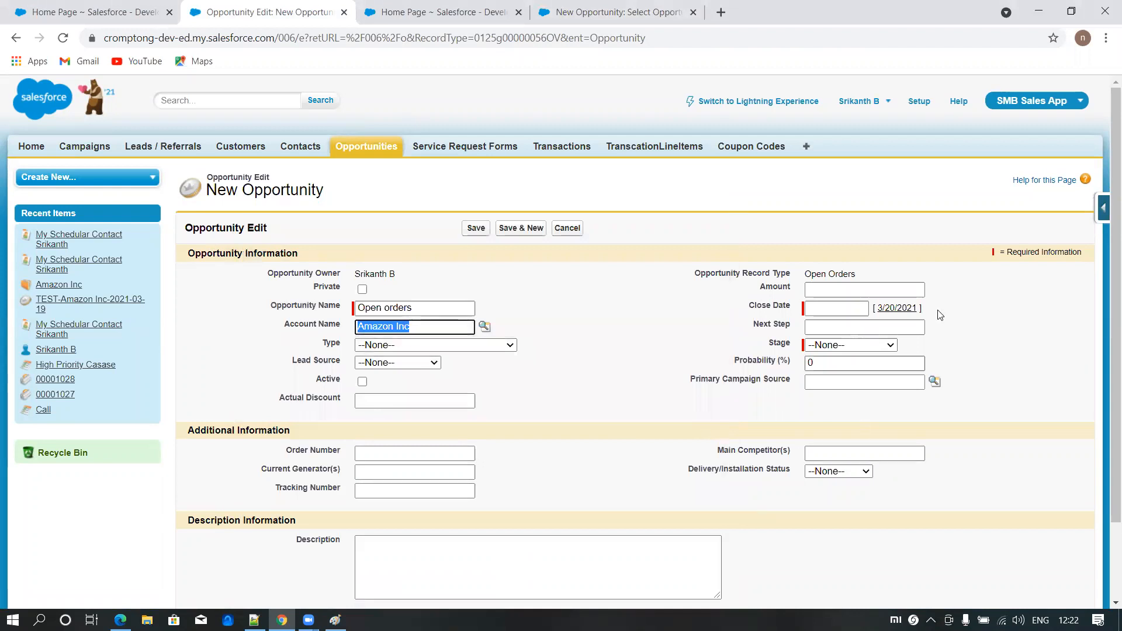
left_click(896, 308)
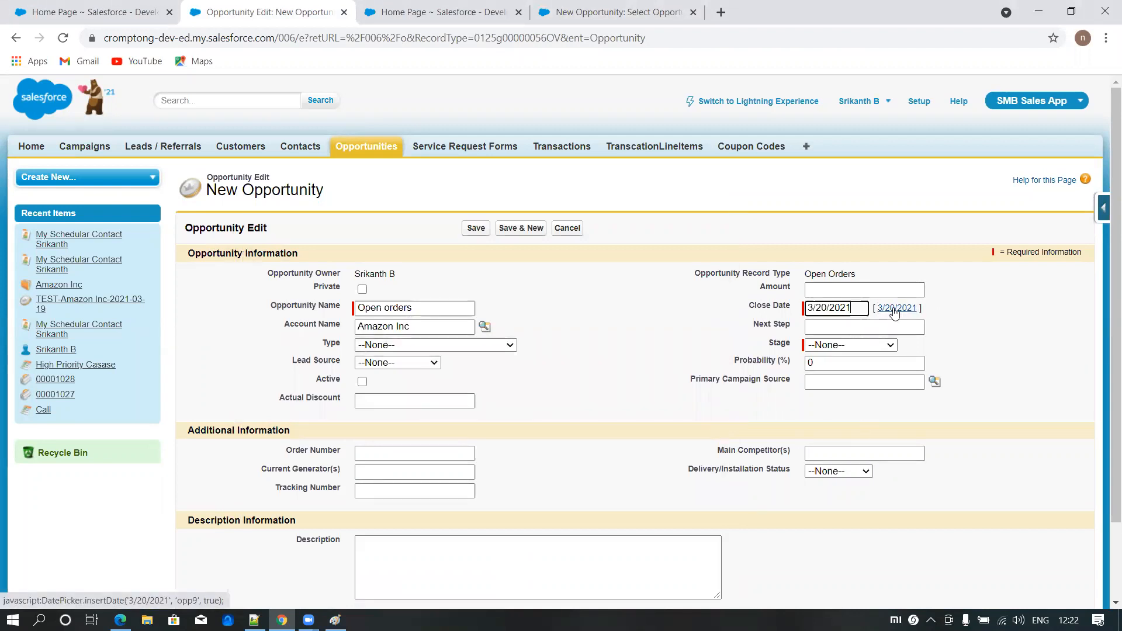
left_click(847, 346)
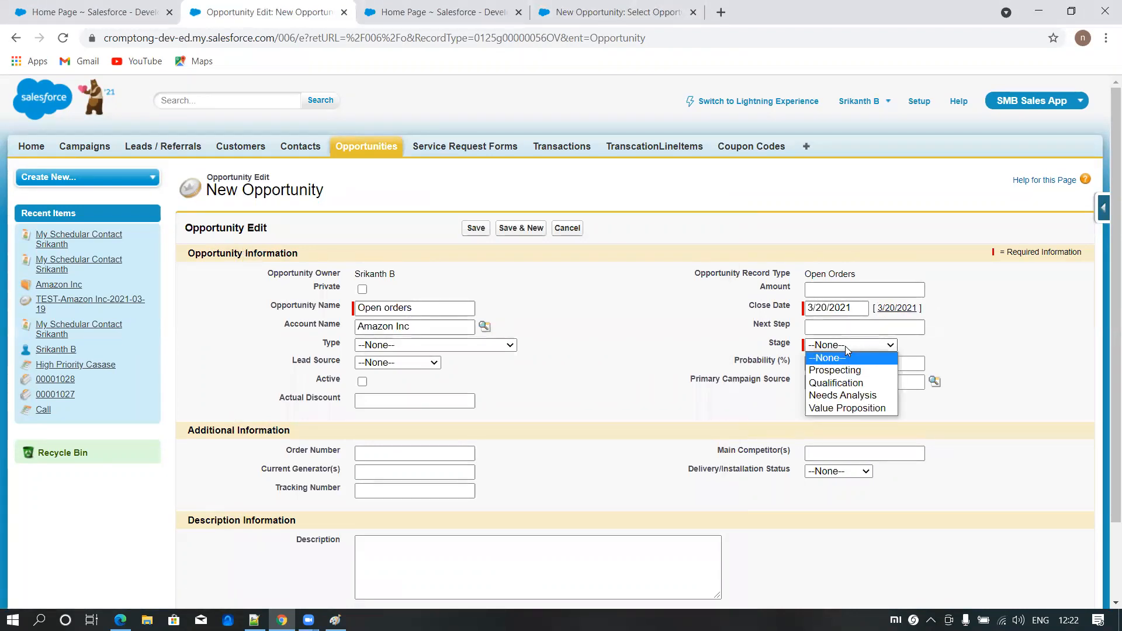
left_click(846, 386)
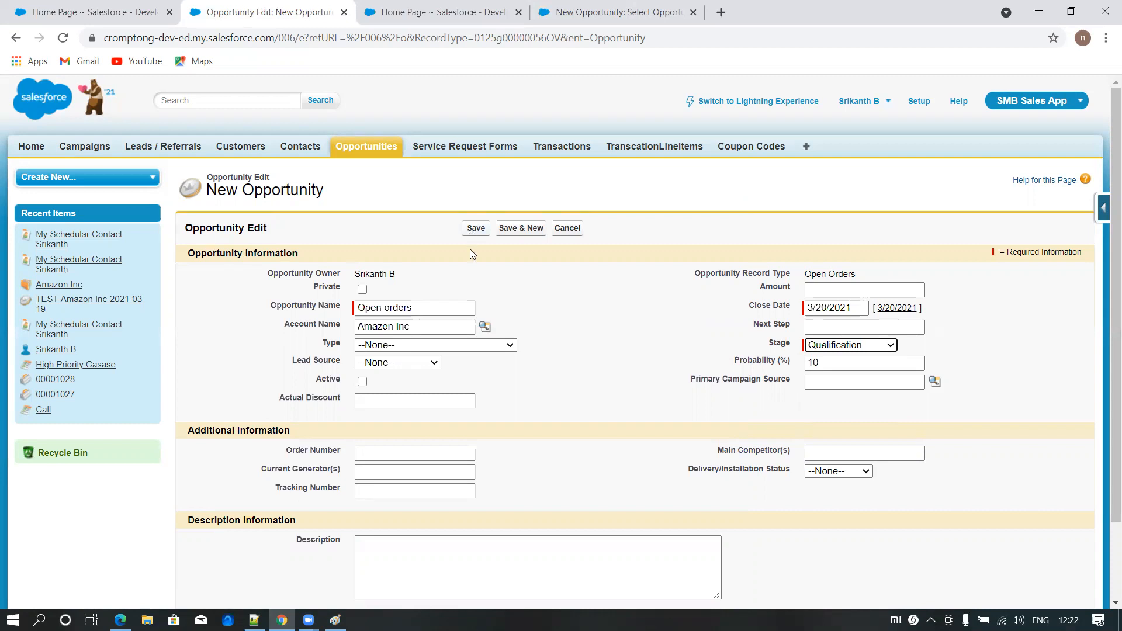
left_click(475, 229)
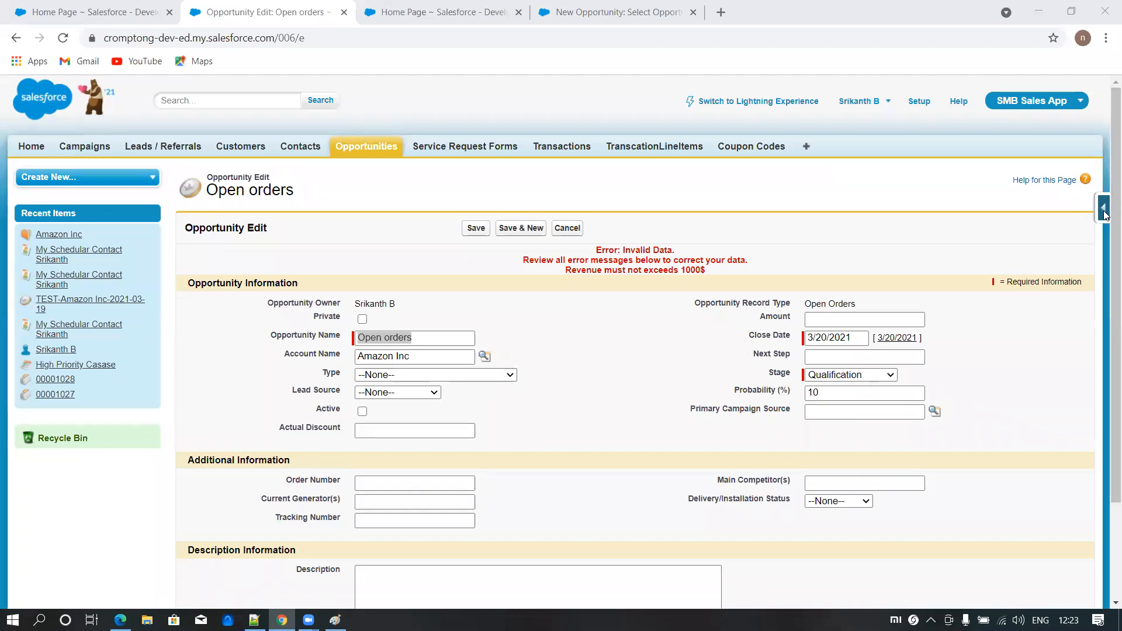
- Open the account validation rules from Customers, deactivate the Revenue_Validation rule, and save it
left_click(99, 13)
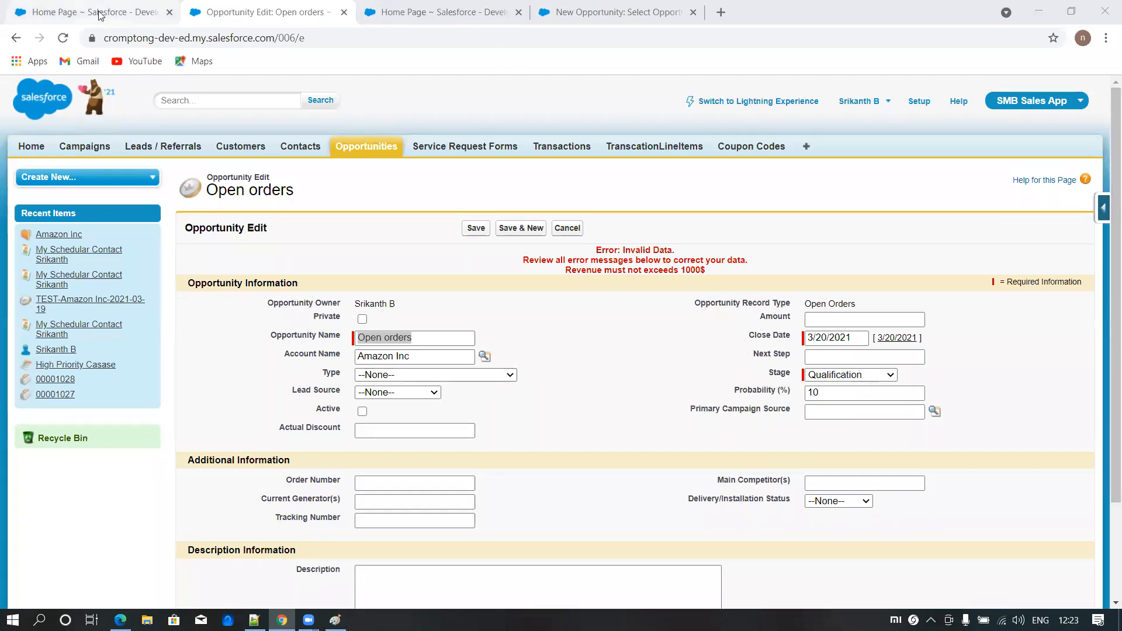
left_click(228, 150)
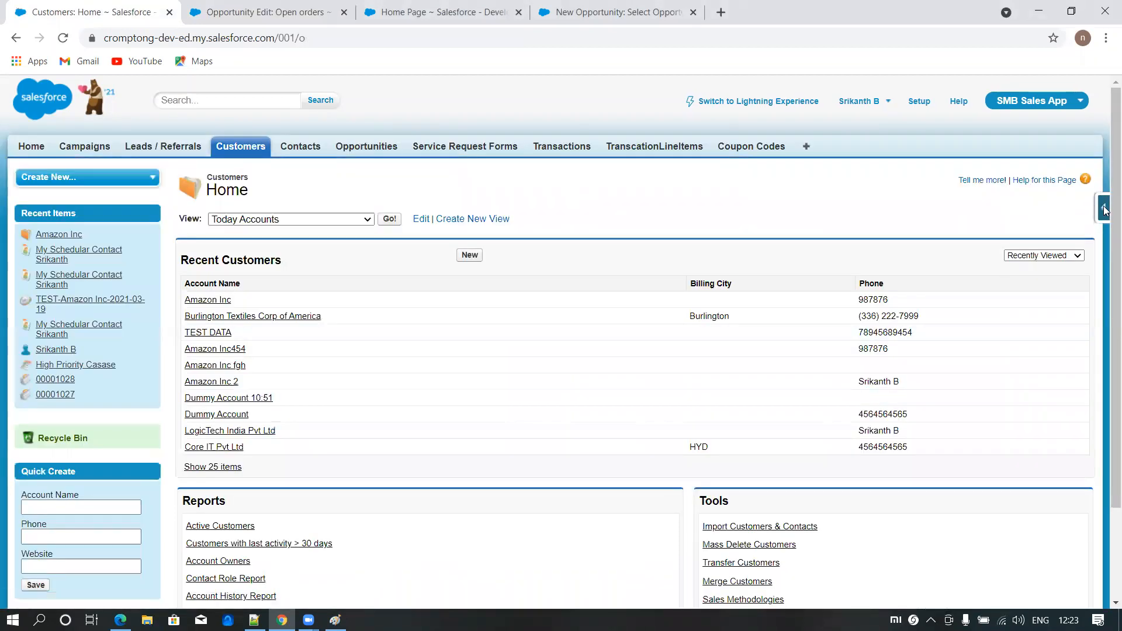
left_click(1103, 208)
left_click(988, 294)
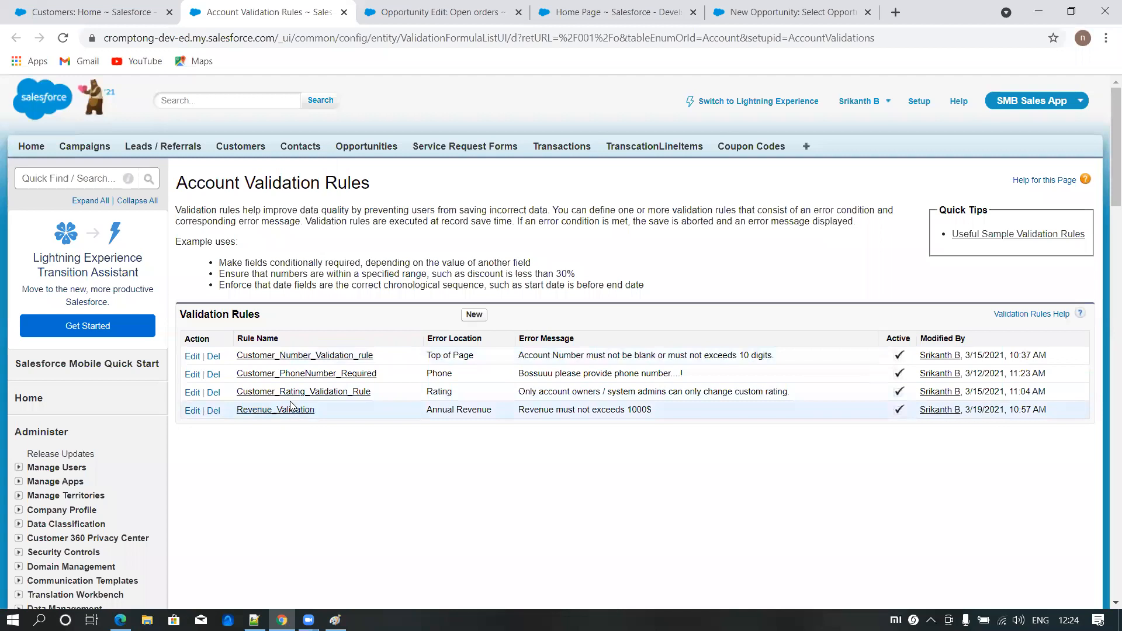
left_click(194, 411)
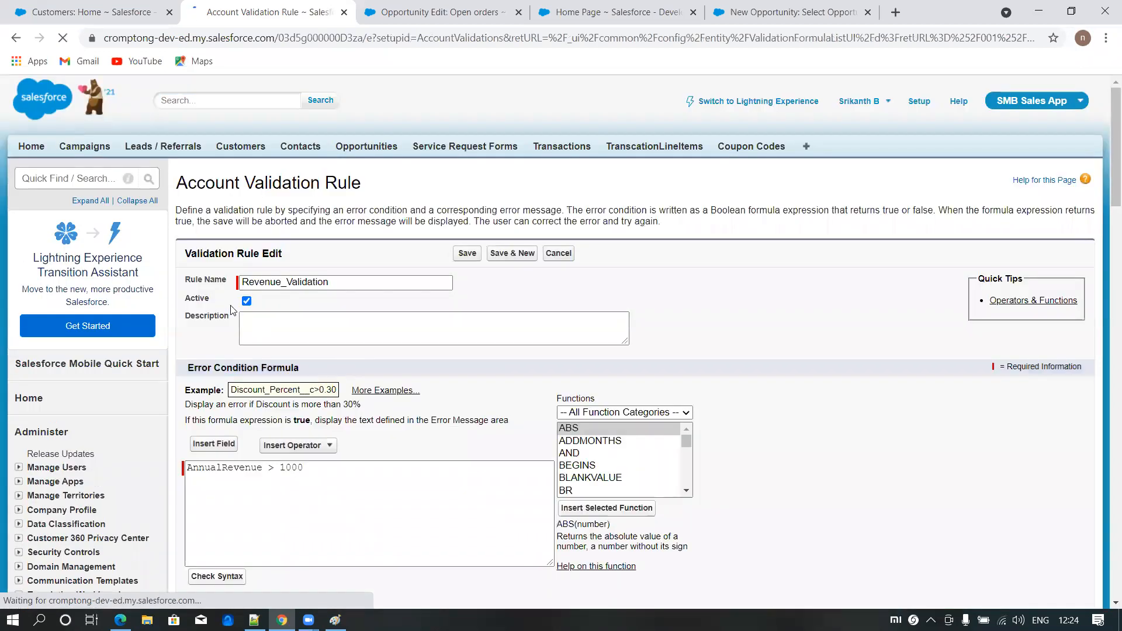
left_click(469, 253)
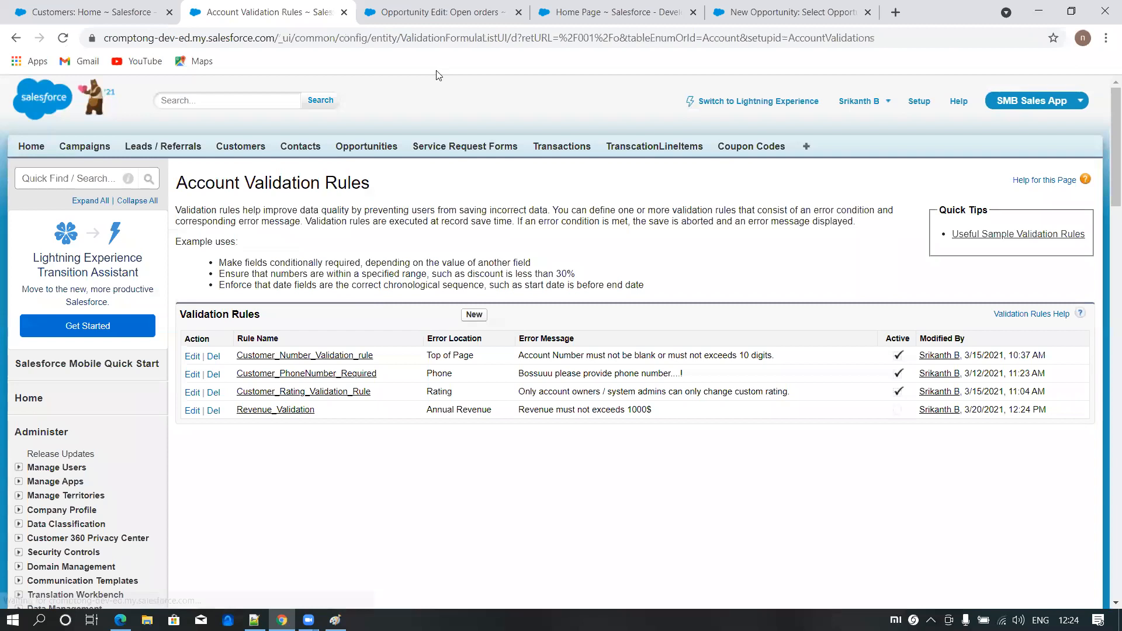
- Save the Open orders opportunity again and switch its record type to Sales Order, continuing to the edit form
left_click(421, 12)
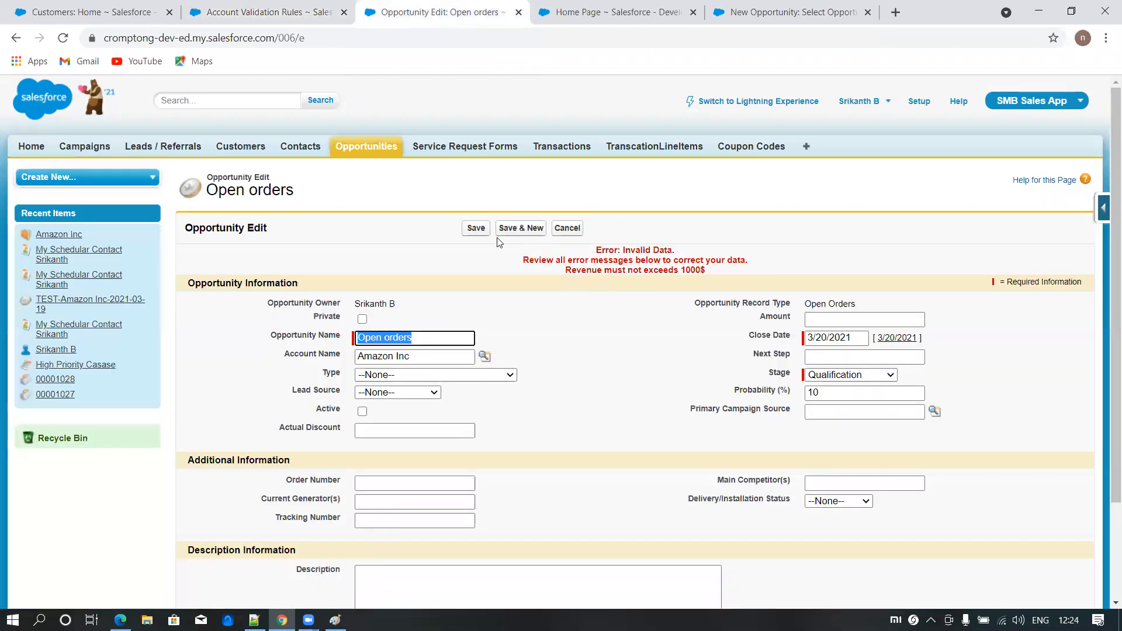
left_click(480, 229)
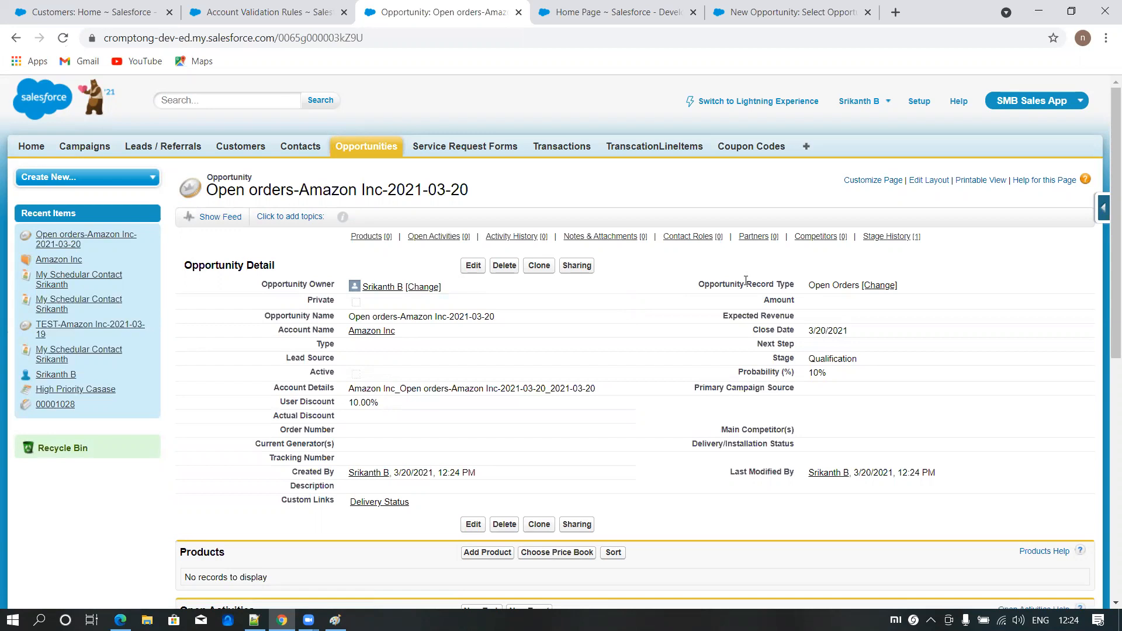
left_click(878, 287)
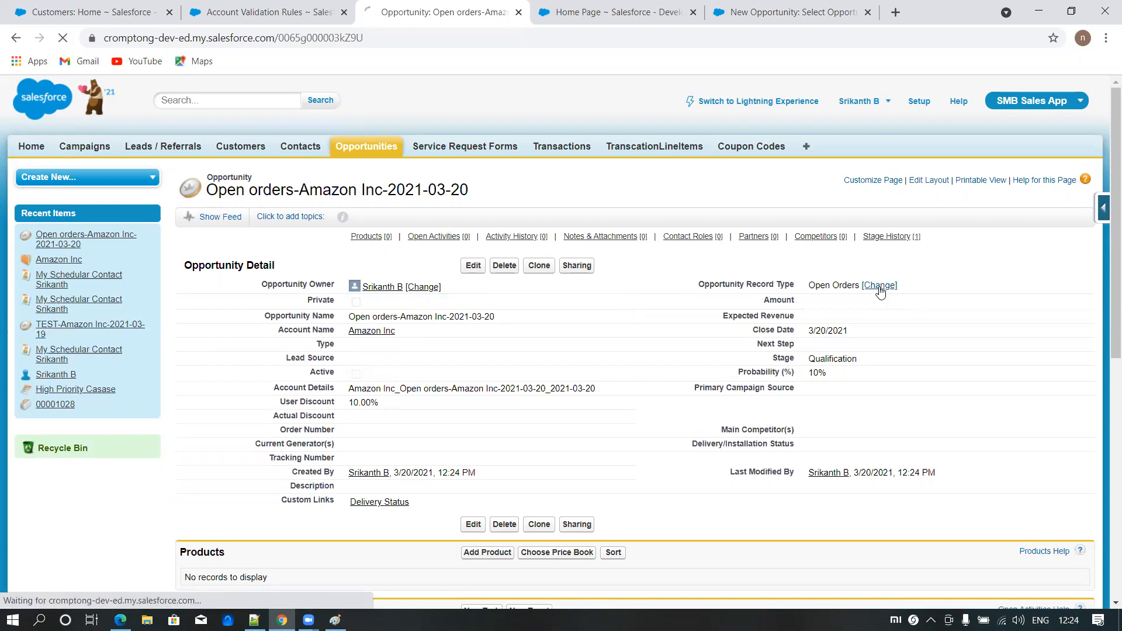
left_click(402, 327)
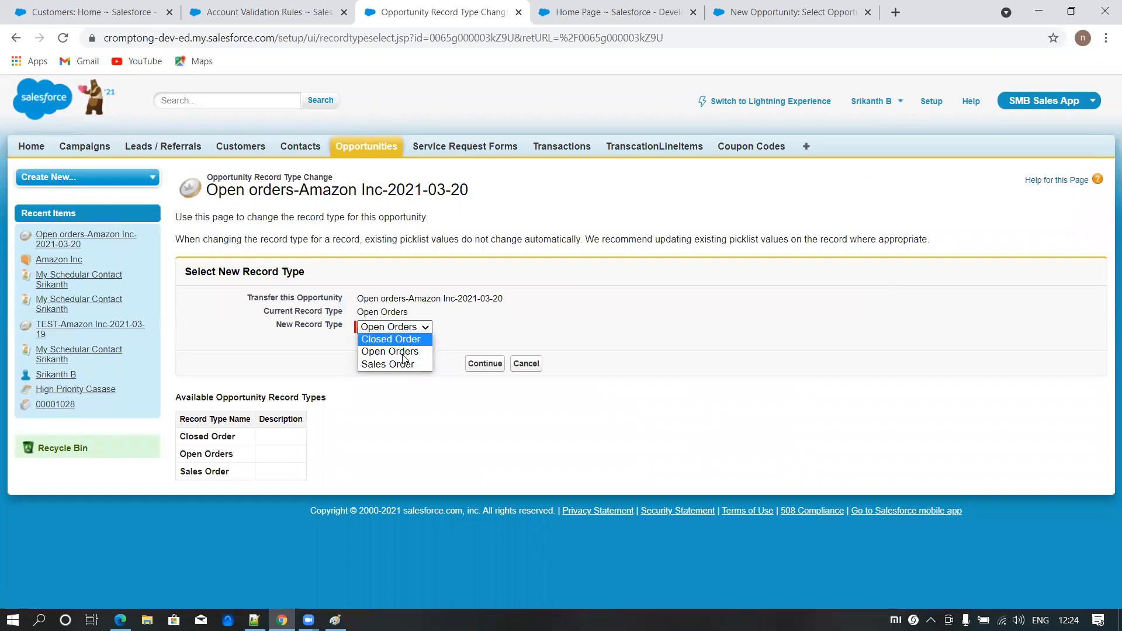
left_click(398, 364)
left_click(489, 368)
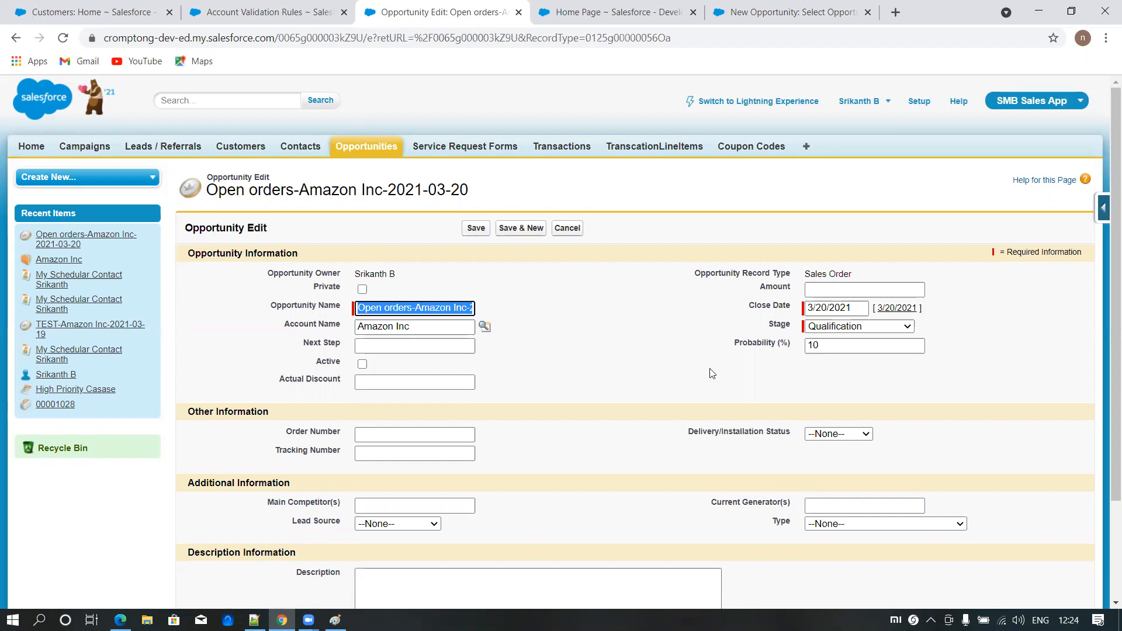
- Set the opportunity's stage to Proposal/Price Quote under the Sales Order record type and save it
left_click(862, 328)
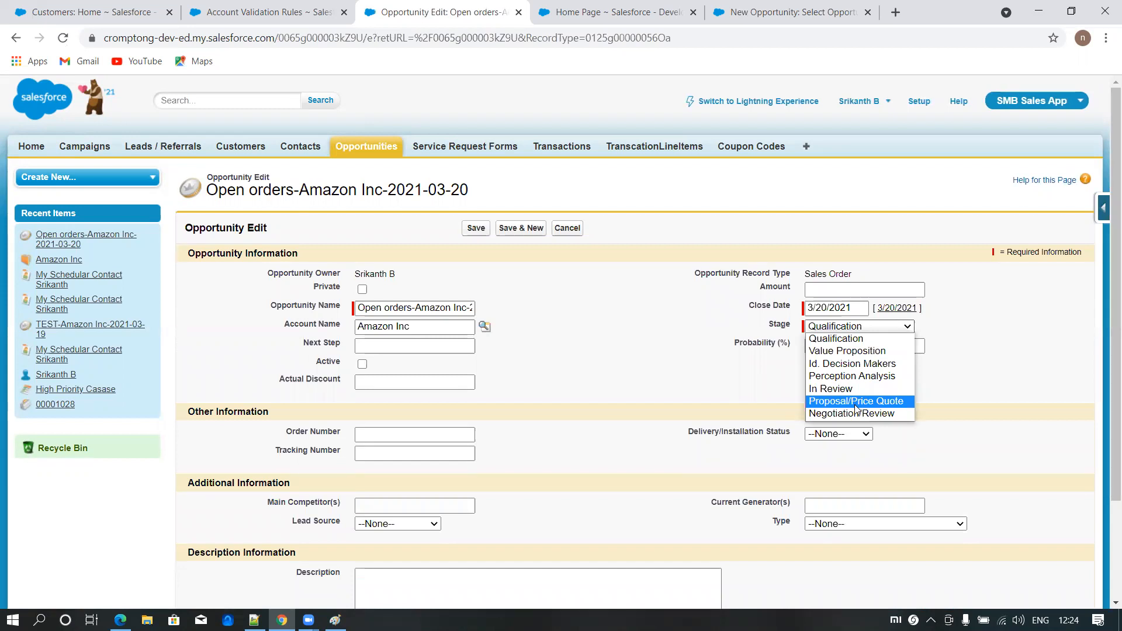
left_click(878, 401)
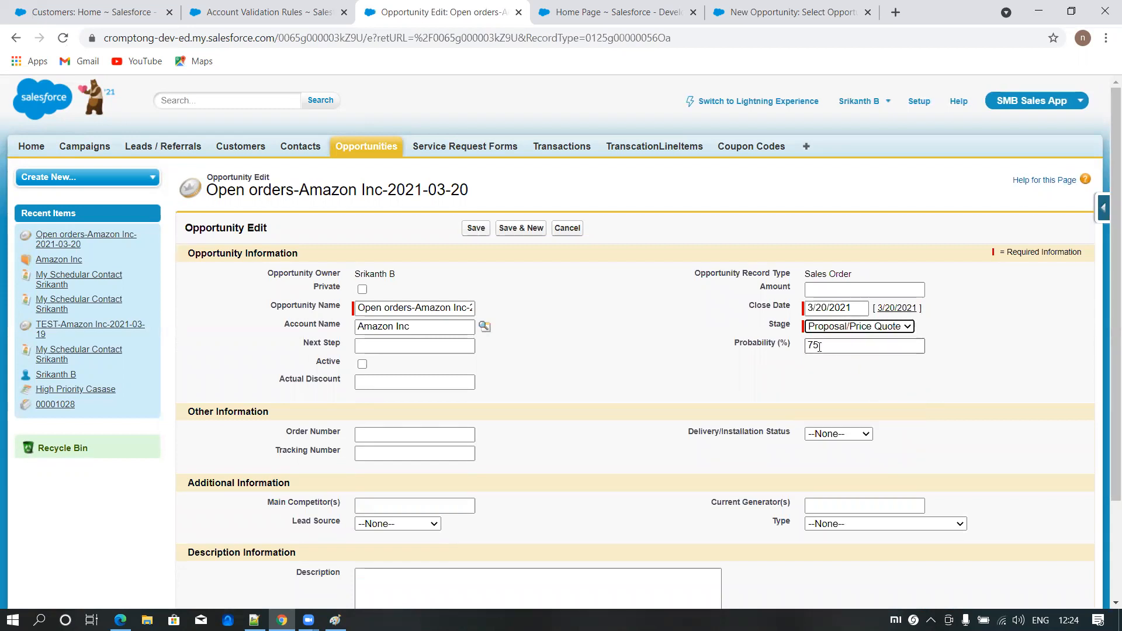
left_click_drag(806, 272, 869, 274)
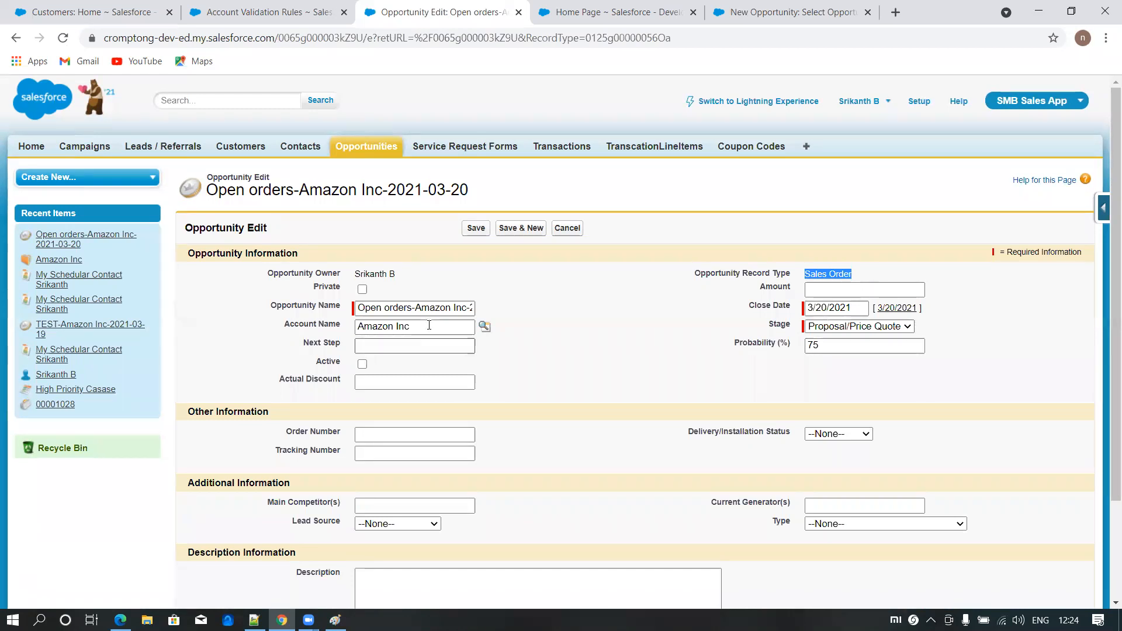
left_click(474, 230)
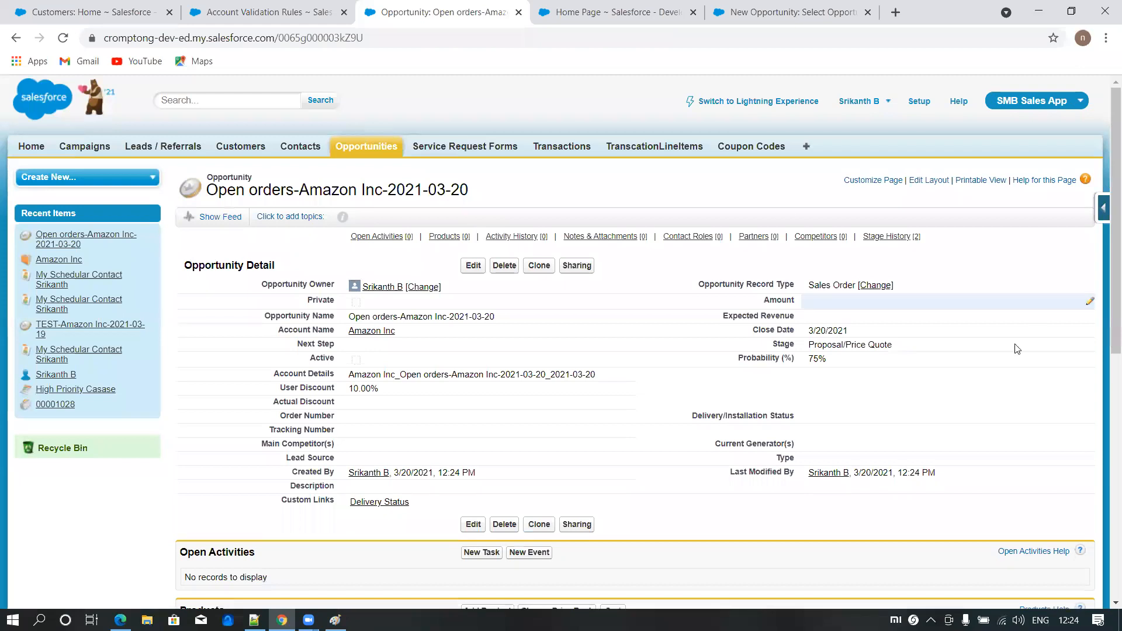
double_click(892, 346)
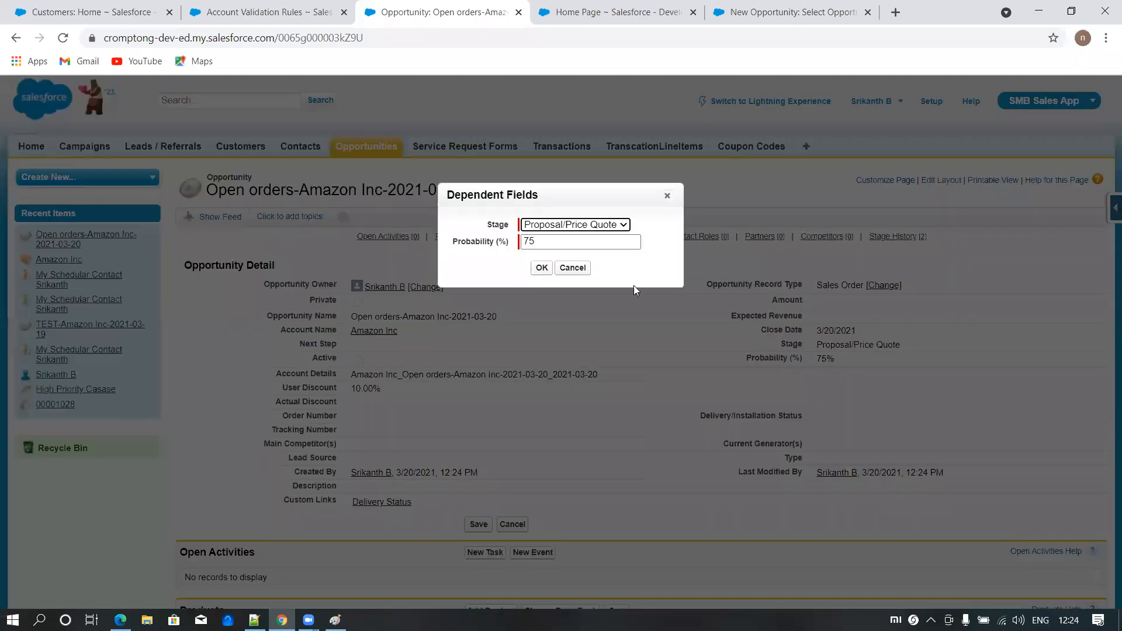
left_click(587, 226)
left_click(672, 246)
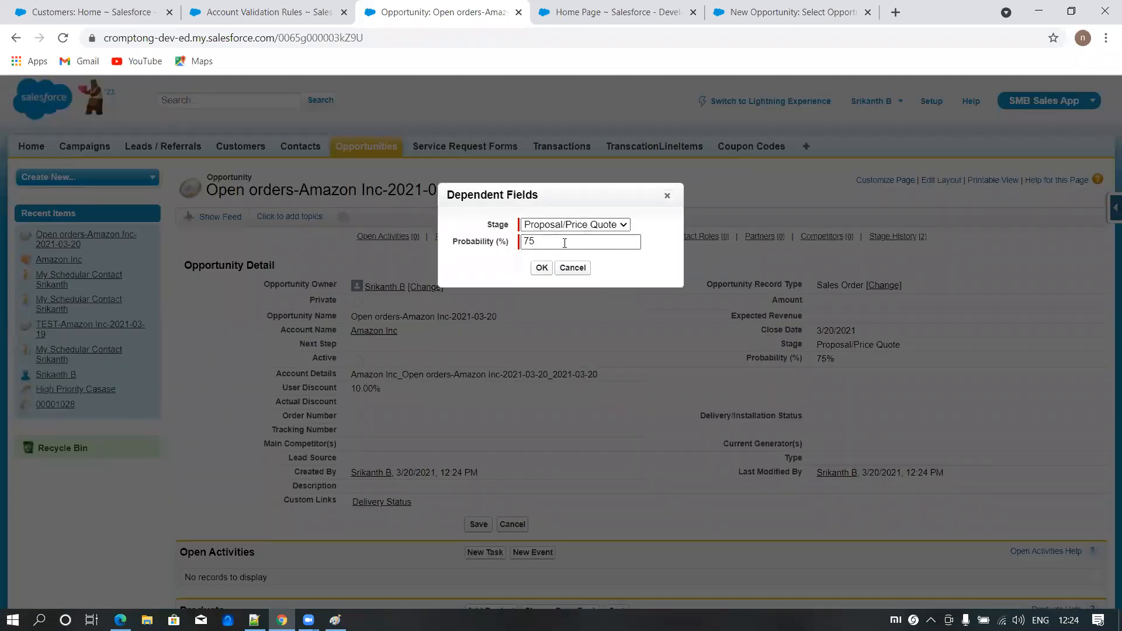
left_click(570, 268)
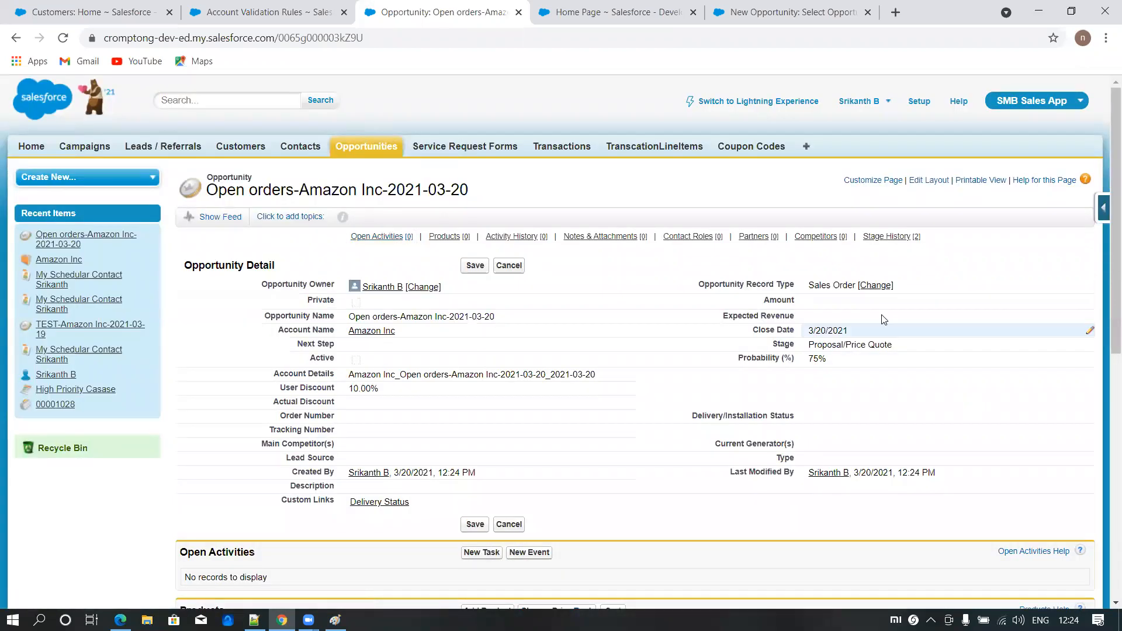
- Switch the opportunity's record type to Closed Order and continue to the edit form
left_click(880, 282)
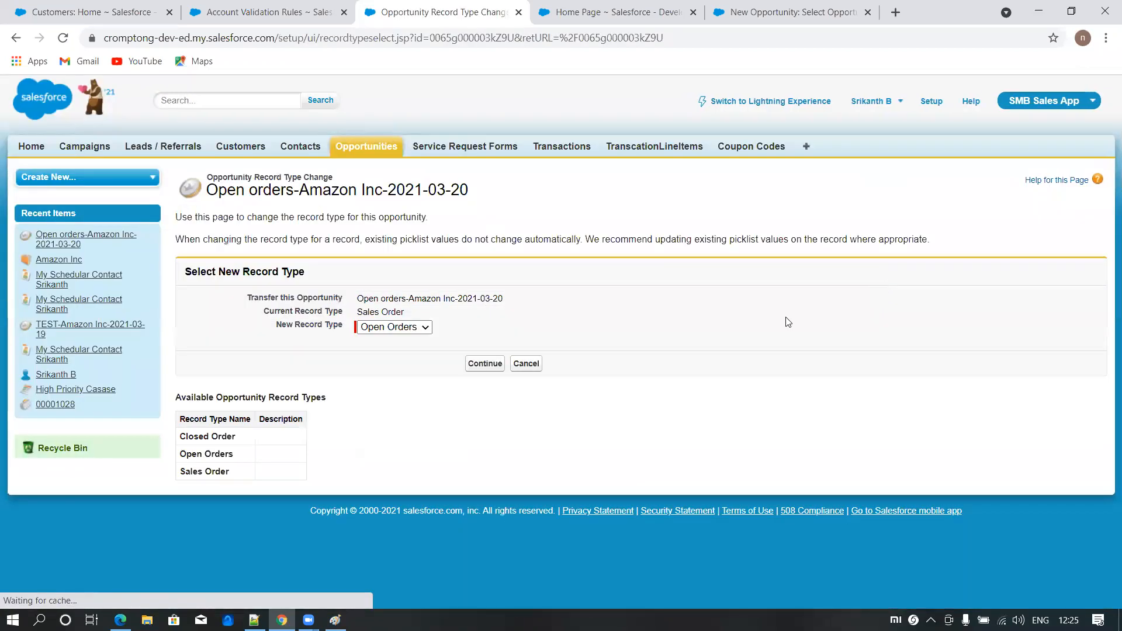
left_click(393, 327)
left_click(387, 341)
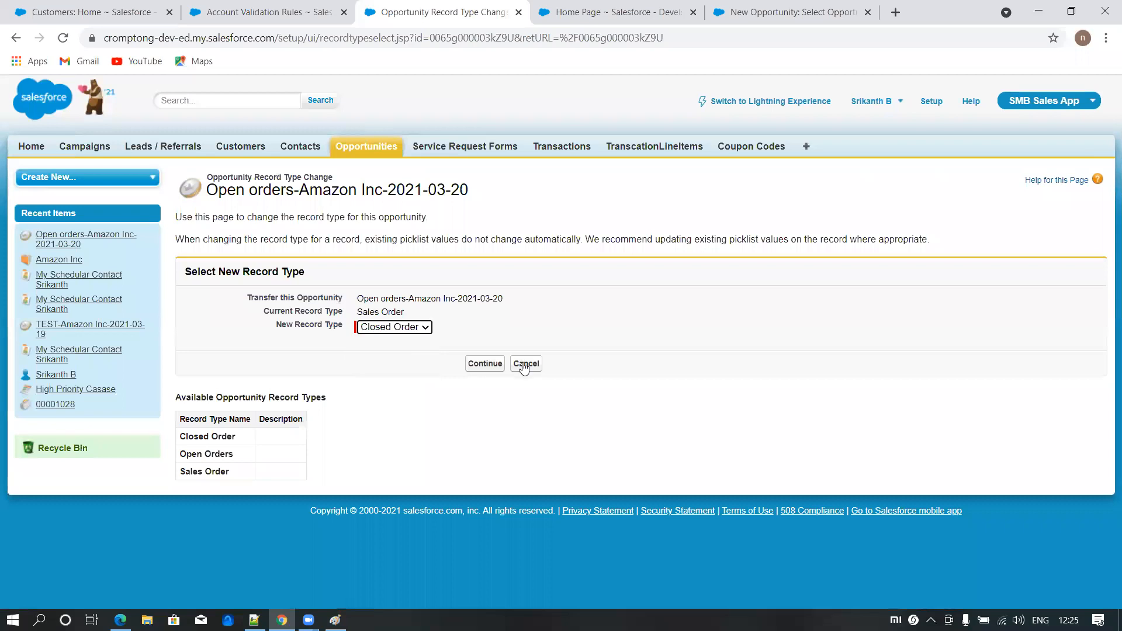
left_click(484, 364)
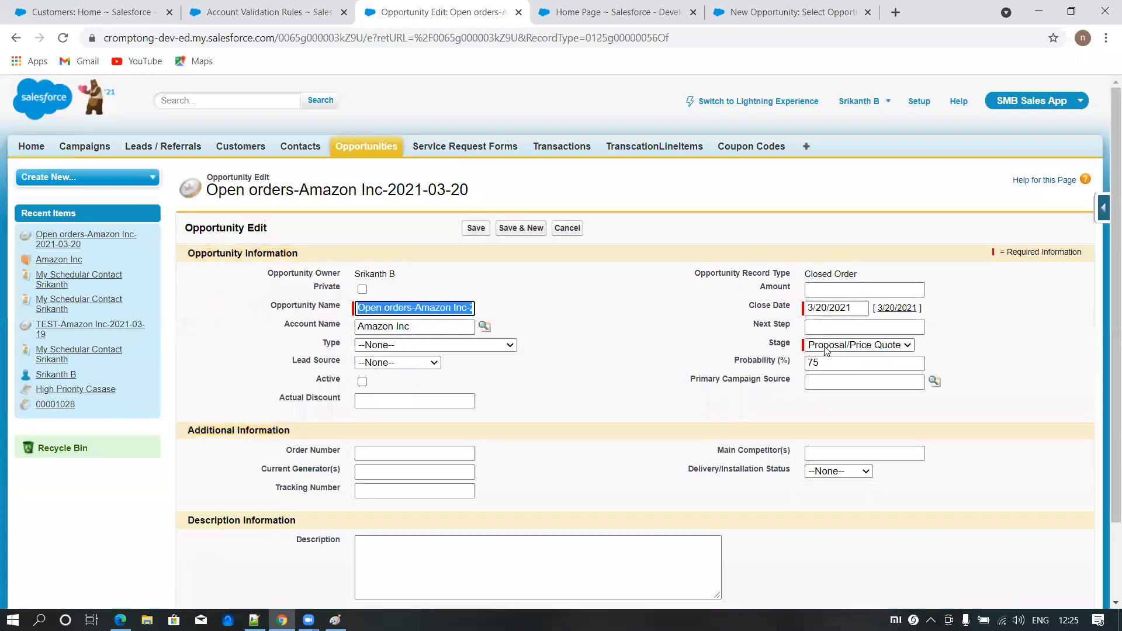
- Set the opportunity's stage to Closed Won, save it, and check the record type on the detail page
left_click(825, 348)
left_click(824, 371)
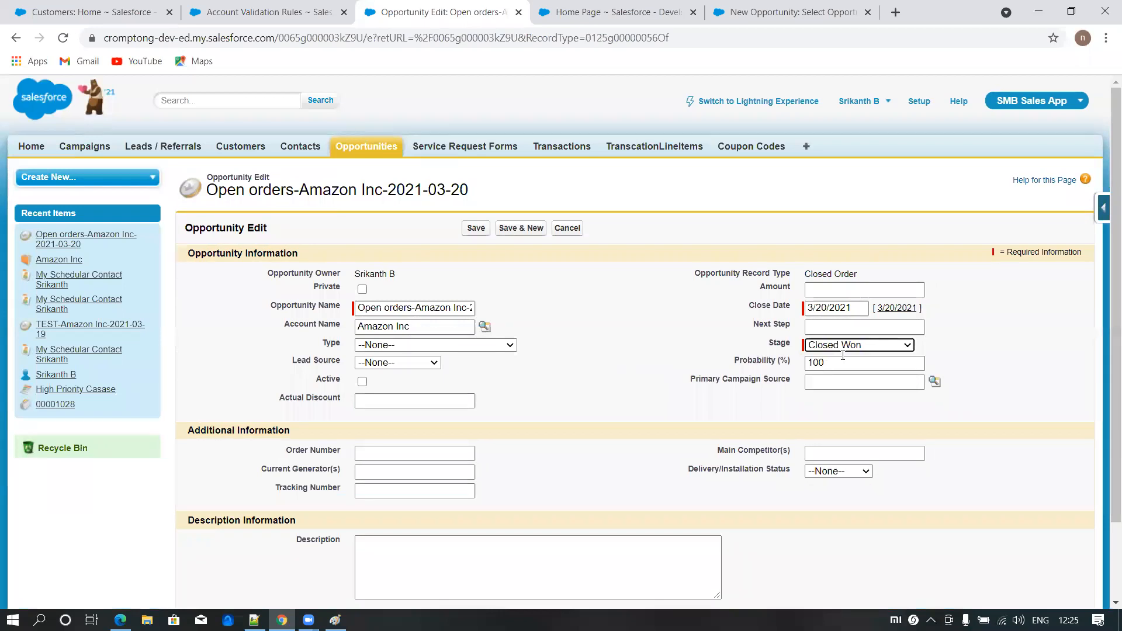
left_click(475, 230)
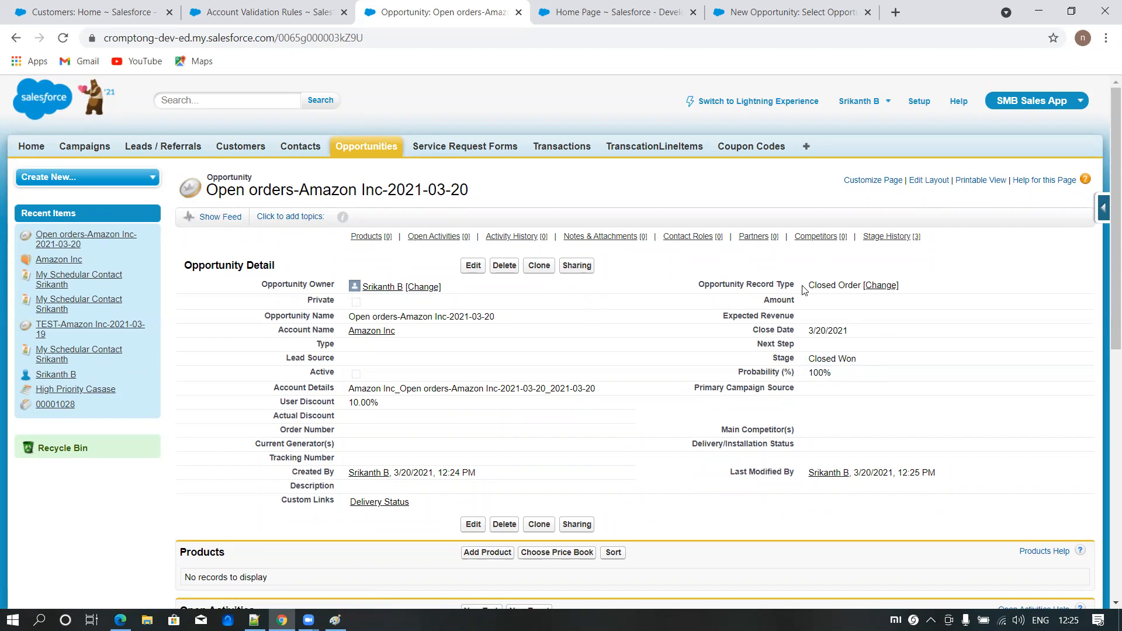
left_click_drag(809, 285, 865, 287)
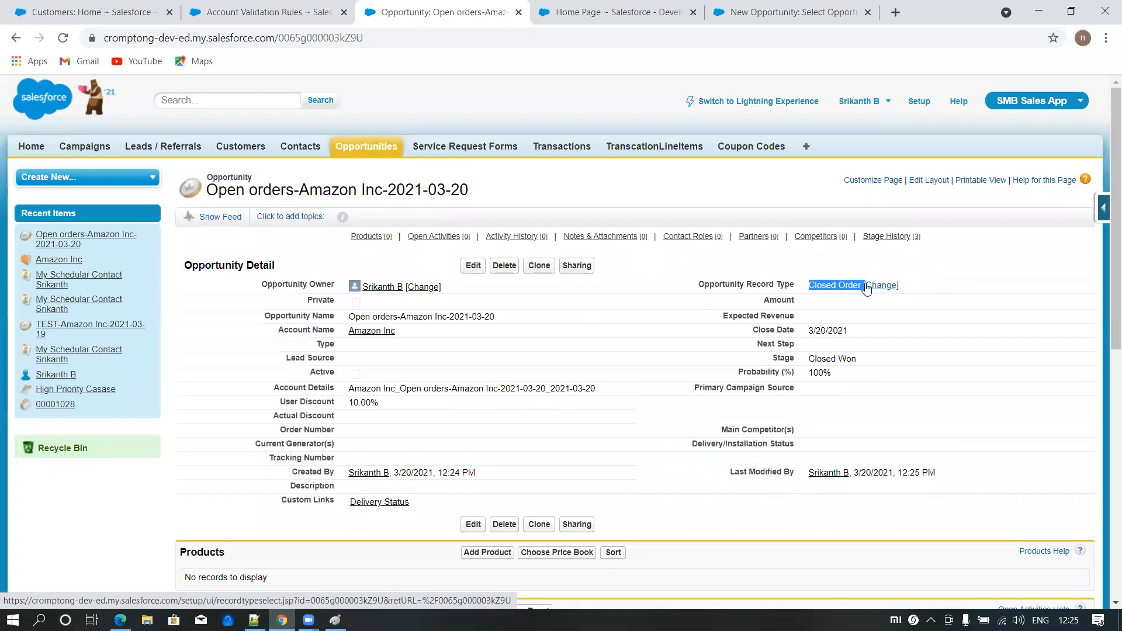
left_click(700, 196)
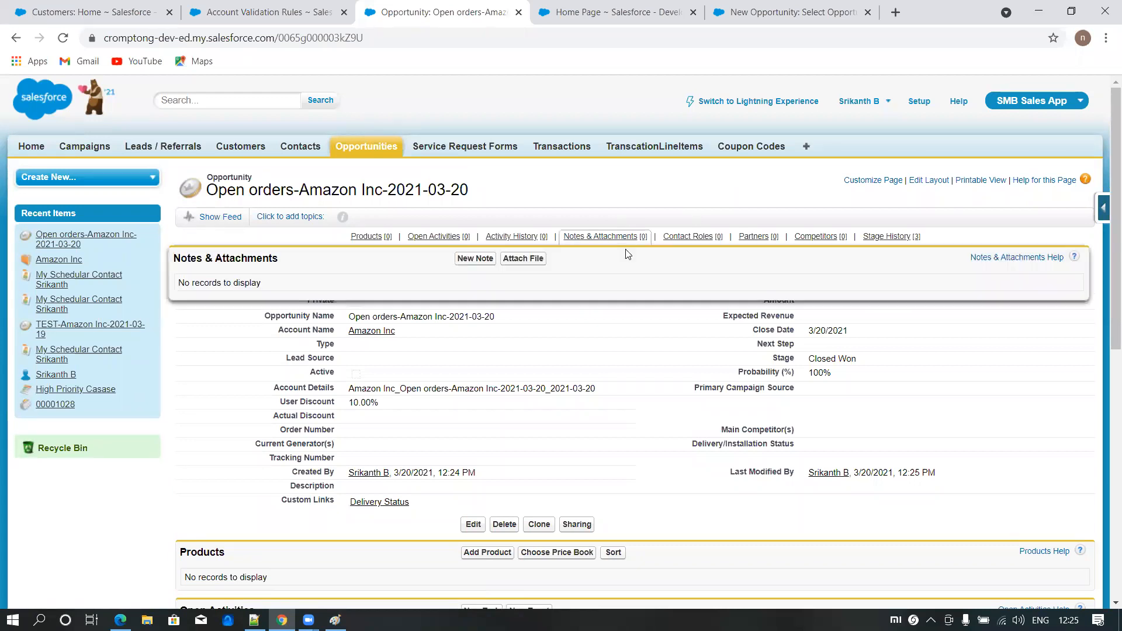
- Open Setup in a separate browser tab, search for "workf", and go past the introduction to the list of all workflow rules
left_click(922, 108, "ctrl")
left_click(534, 12)
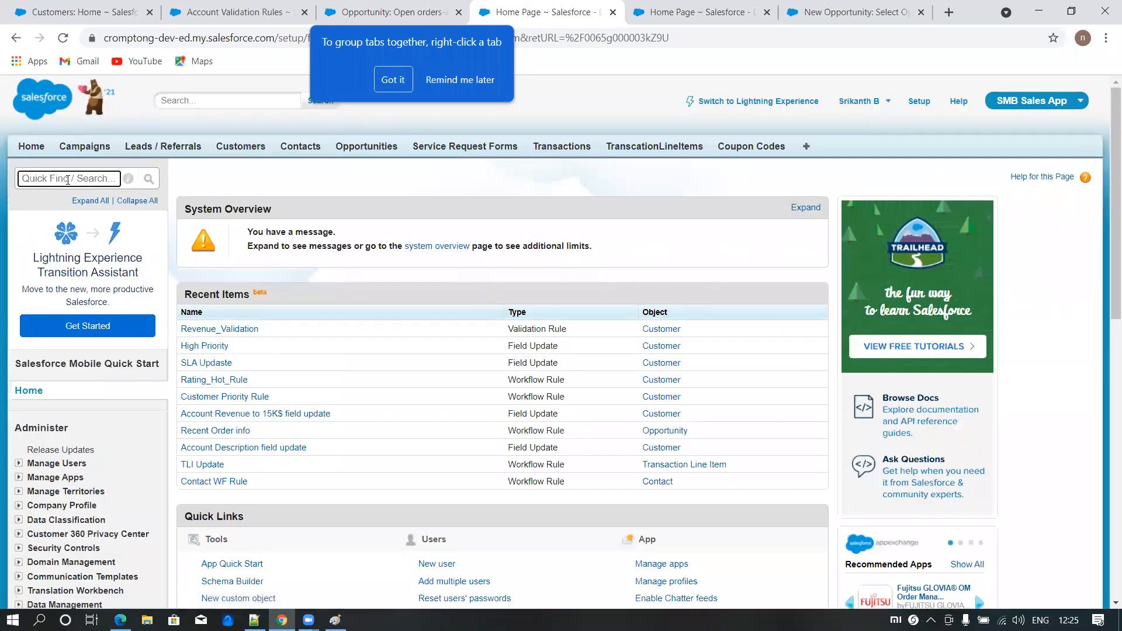
type("workf")
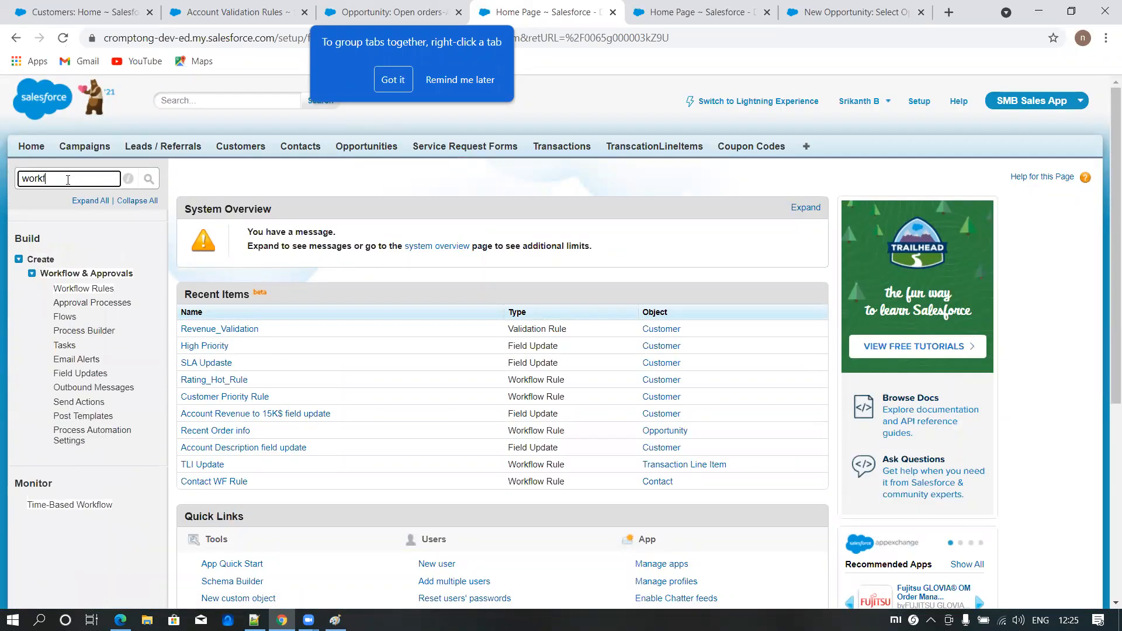
left_click(79, 290)
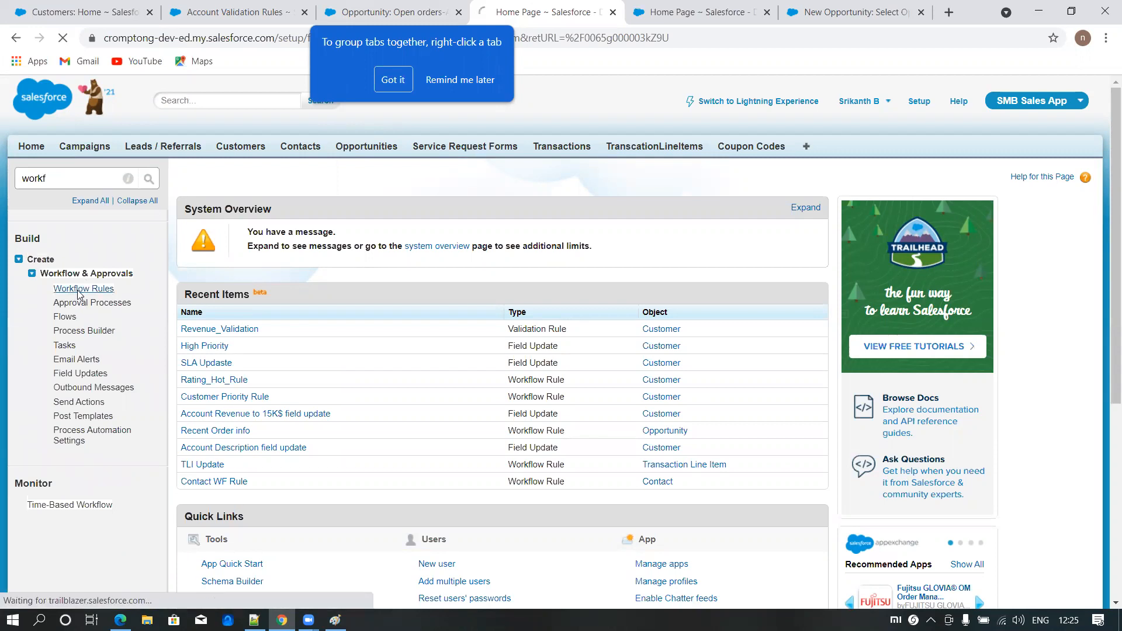
scroll(286, 418, "down", 2)
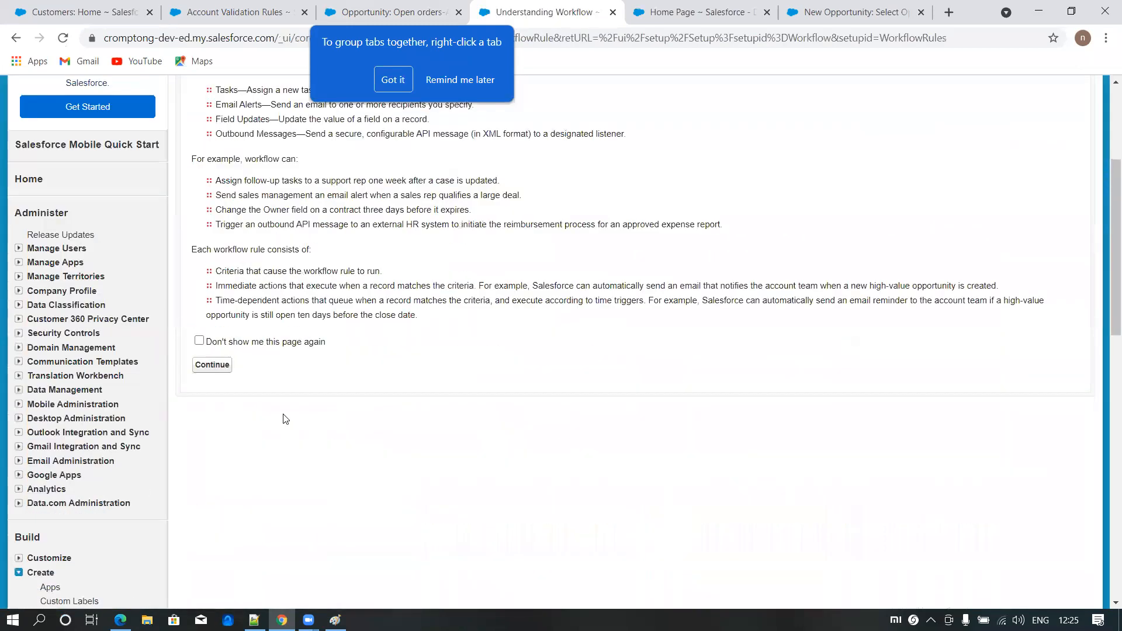
left_click(214, 365)
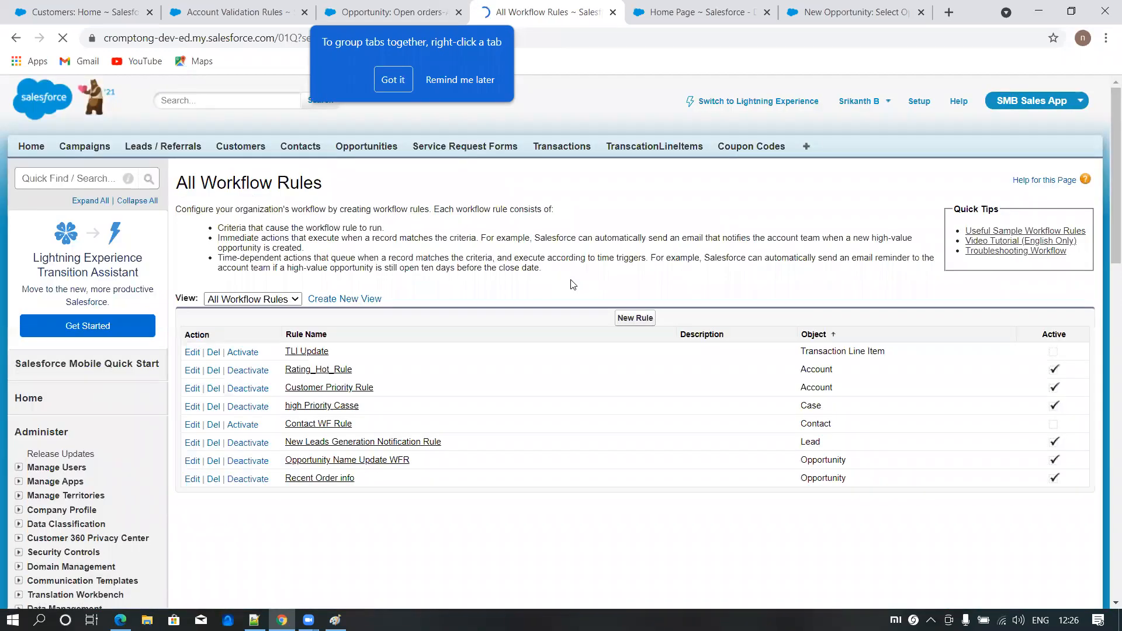
- Create a new workflow rule for the Opportunity object and continue to its configuration
left_click(636, 320)
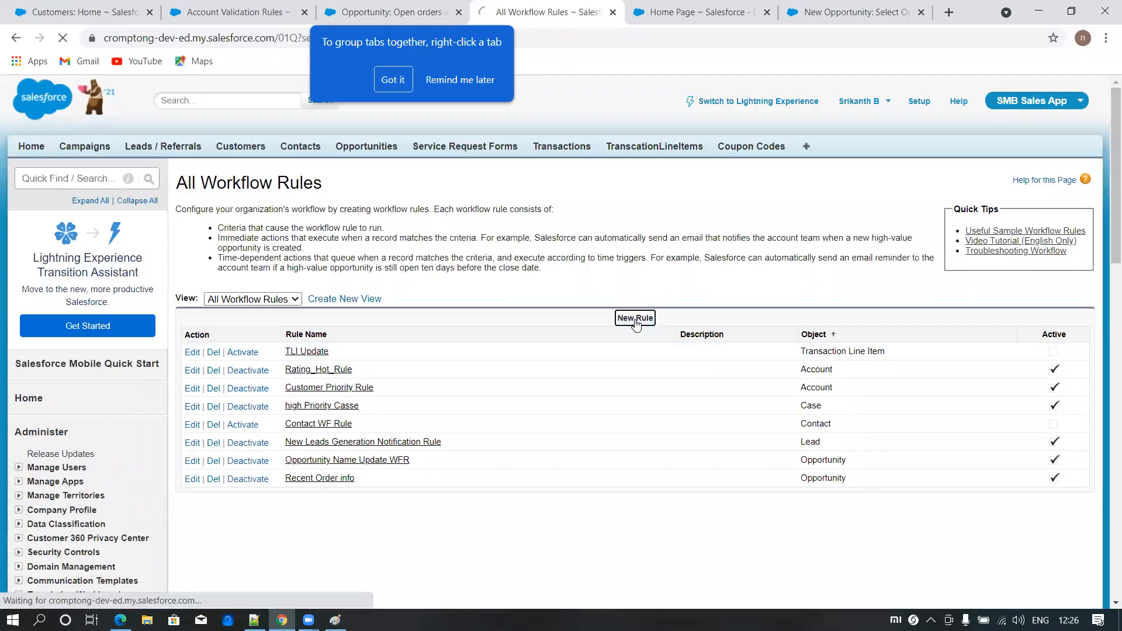
left_click(484, 316)
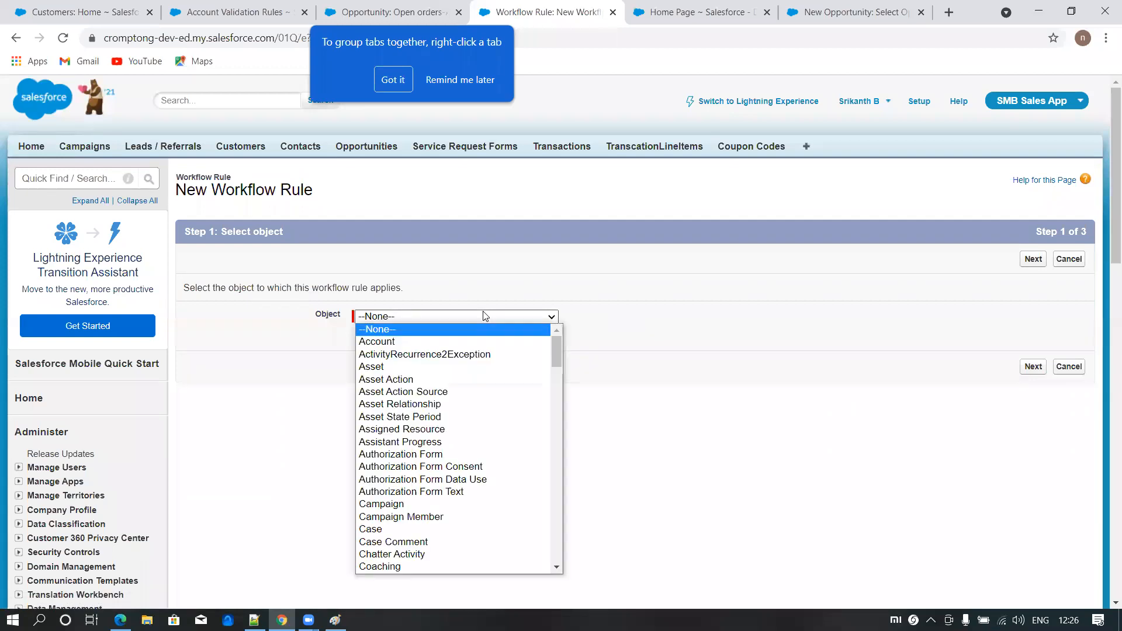
key("o")
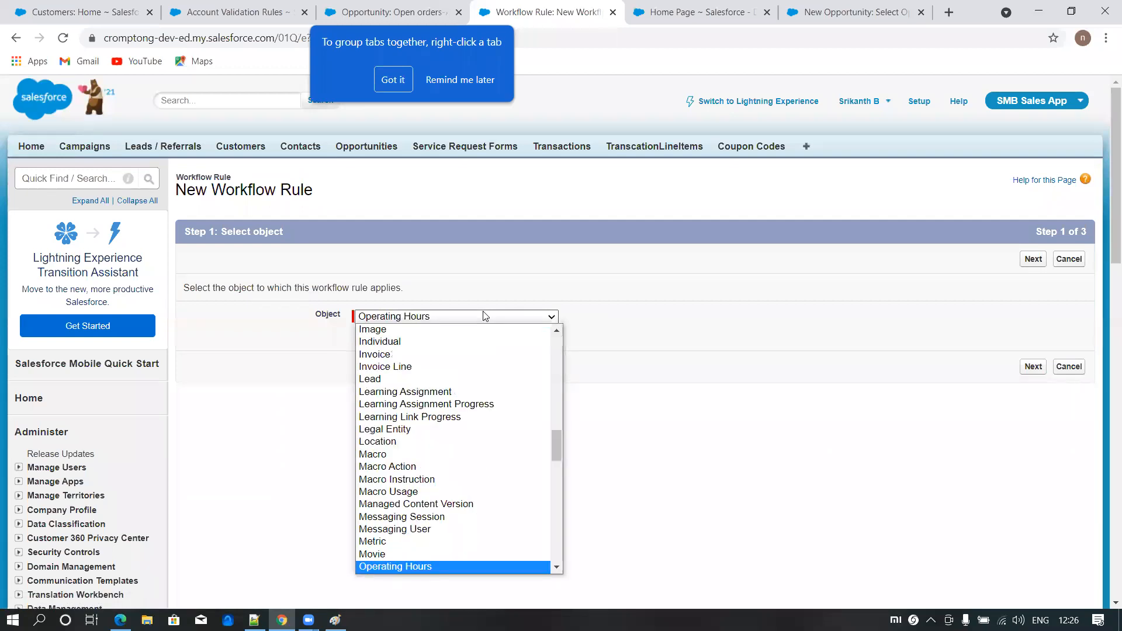
left_click_drag(554, 441, 553, 452)
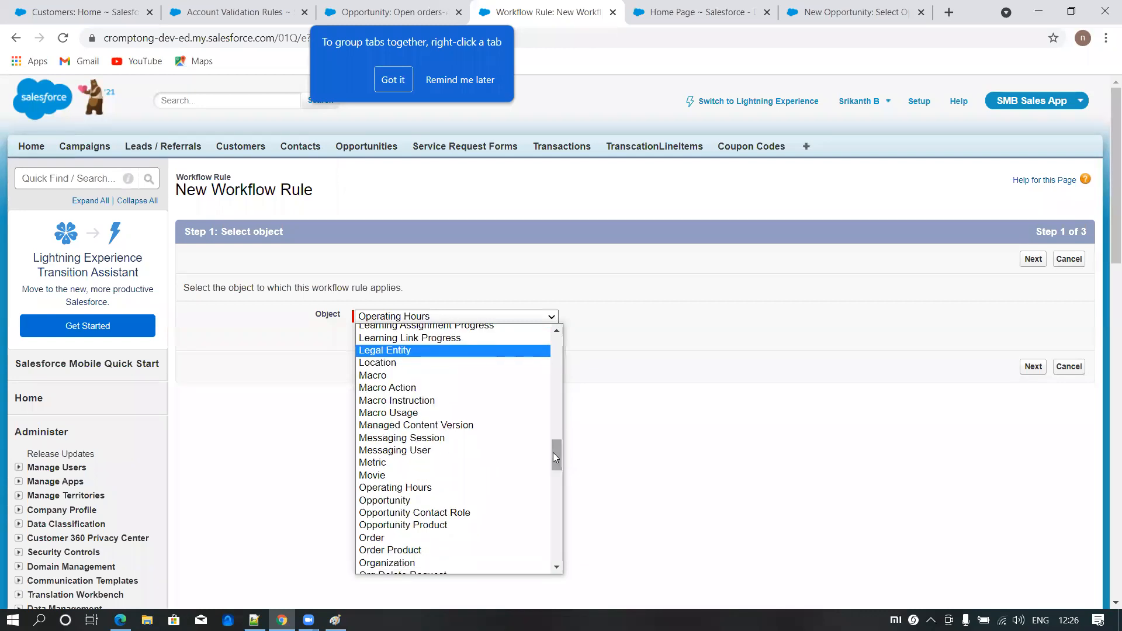
left_click(417, 500)
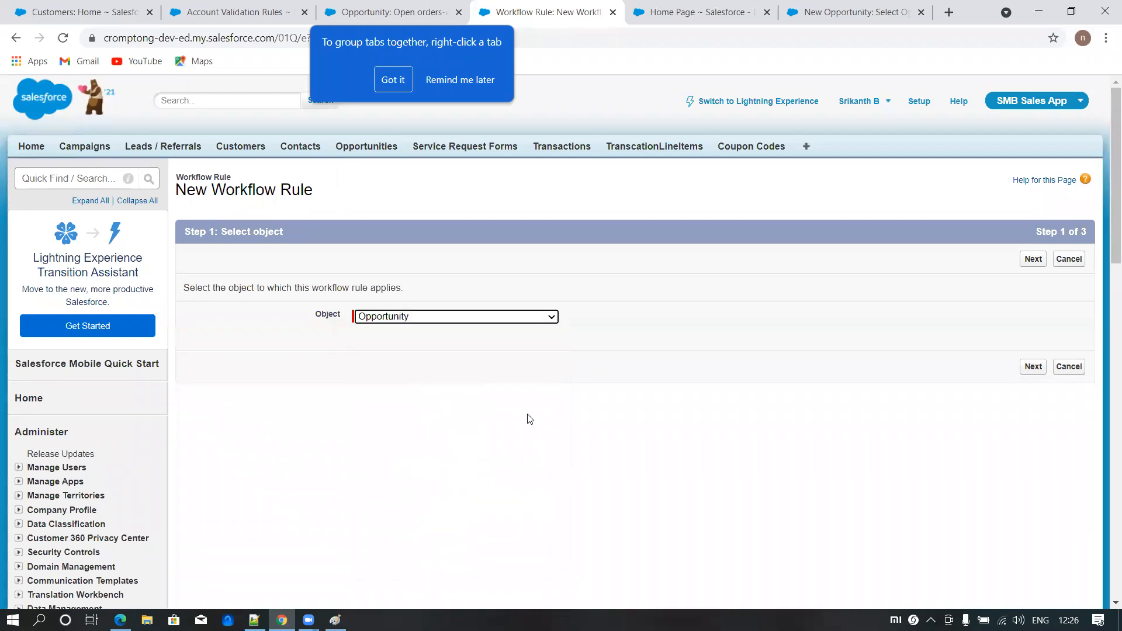
left_click(1031, 369)
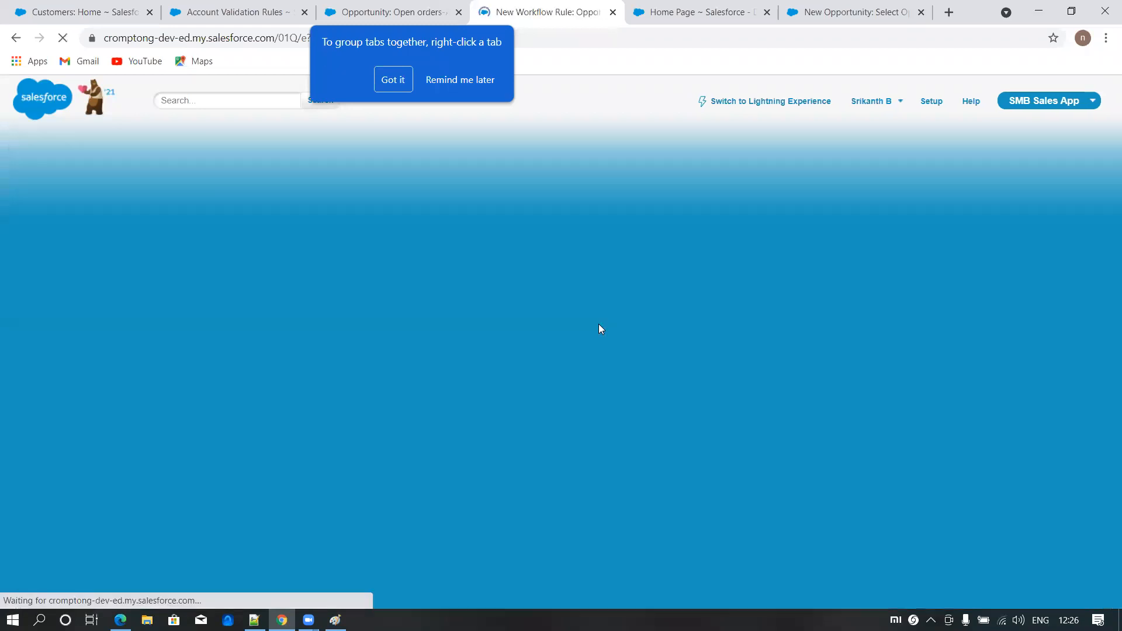
- Name the rule "Sales Order Rule" and evaluate it when a record is created and every time it's edited
left_click(366, 342)
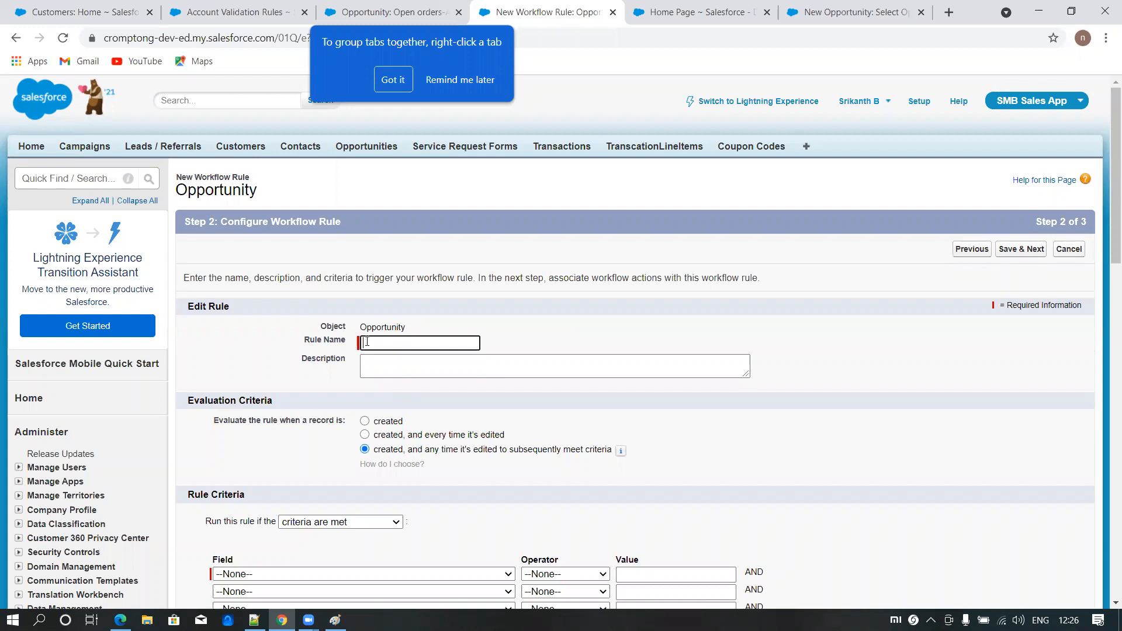
type("Sales")
scroll(372, 391, "down", 3)
left_click(364, 289)
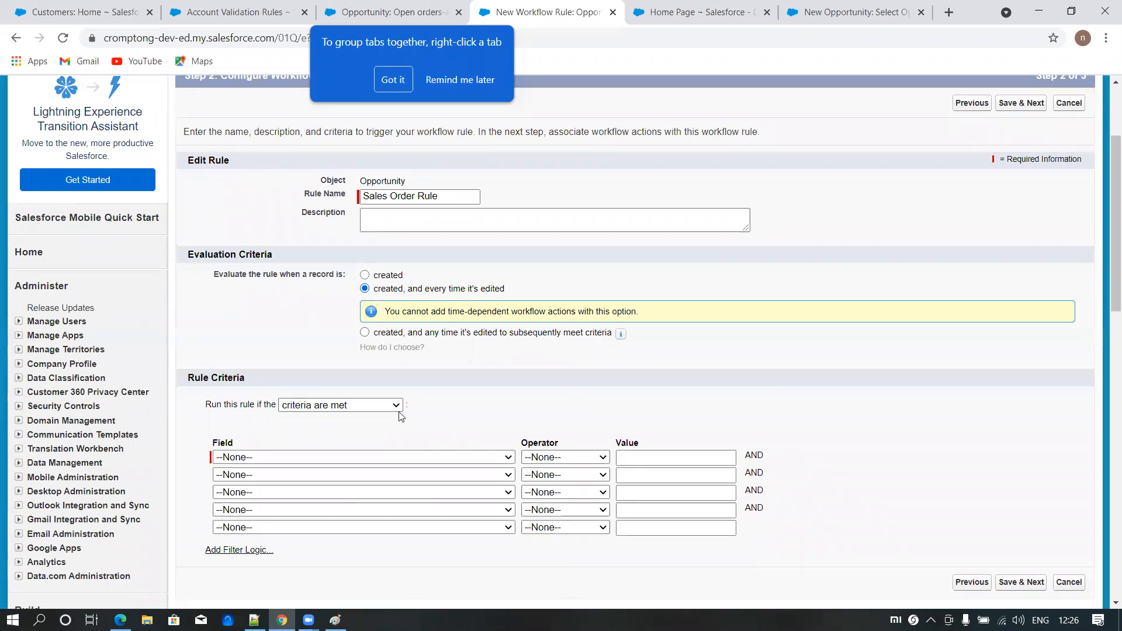
- Add a first rule criterion requiring Account: Account Name to be not equal to a blank value
scroll(403, 416, "down", 1)
left_click(298, 385)
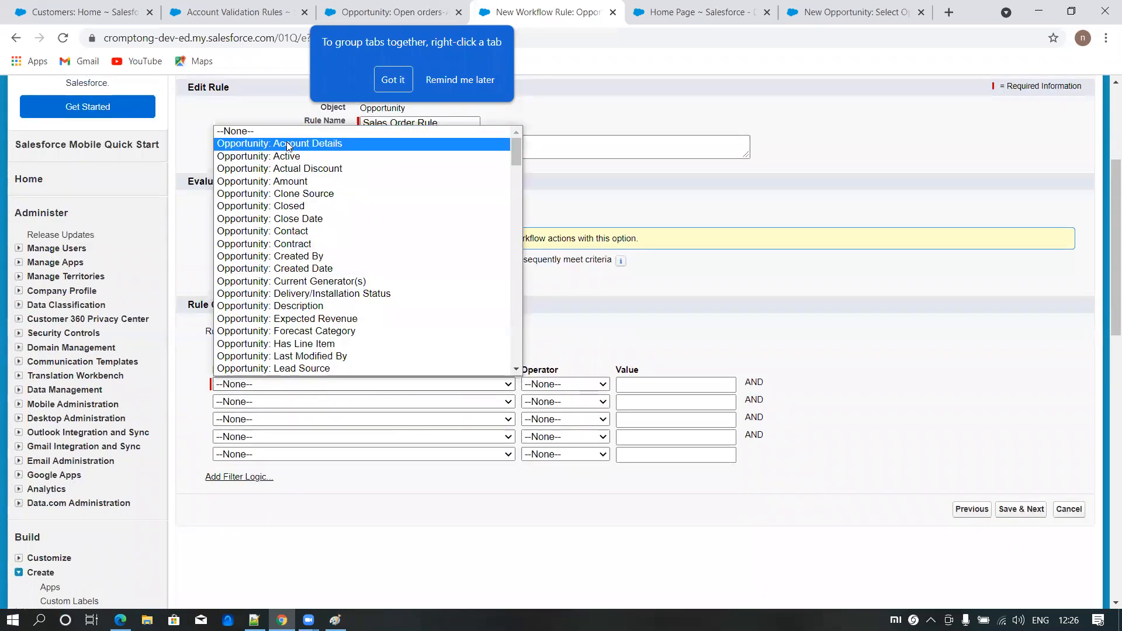
scroll(272, 357, "down", 5)
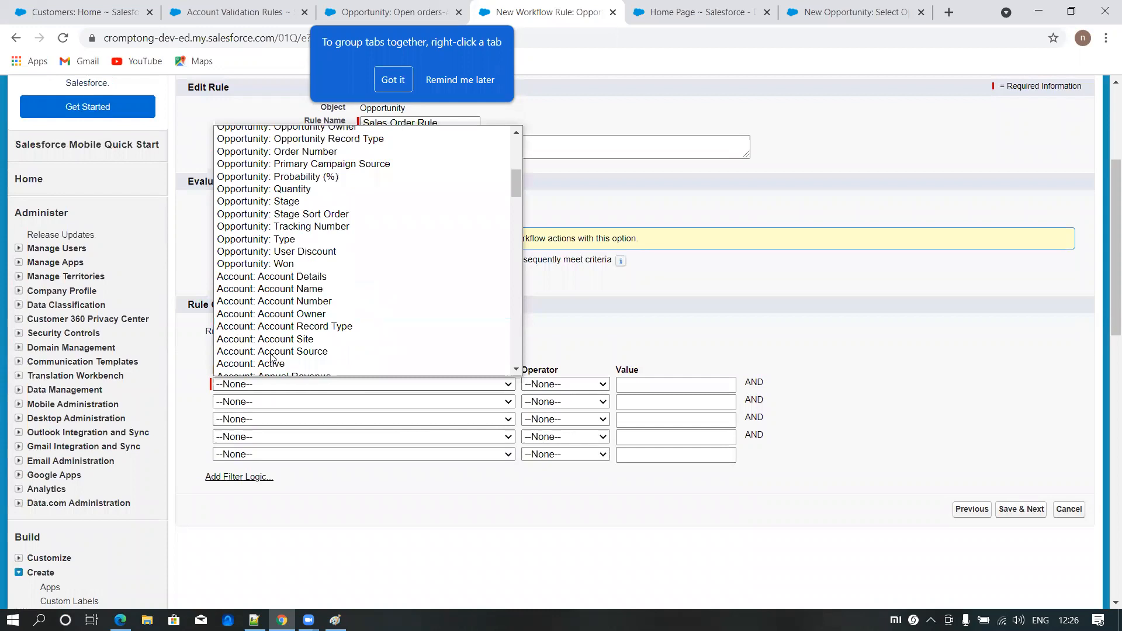
left_click(284, 289)
left_click(548, 386)
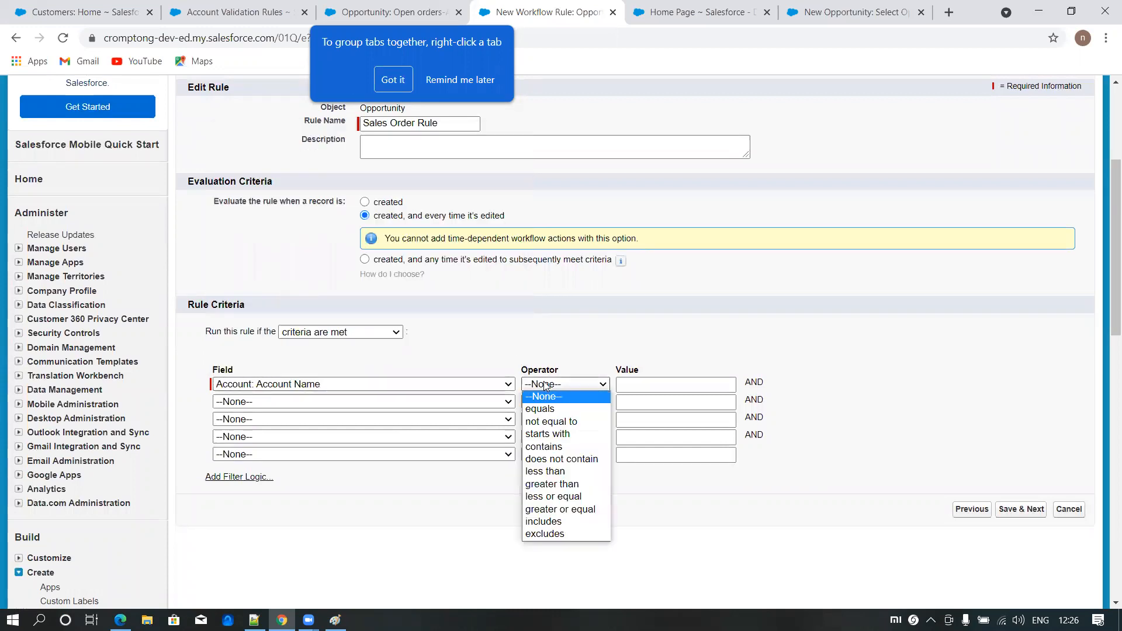
left_click(544, 426)
- Add a second criterion, Opportunity: Probability (%) greater than 50, and save the rule to continue to the workflow actions
left_click(288, 403)
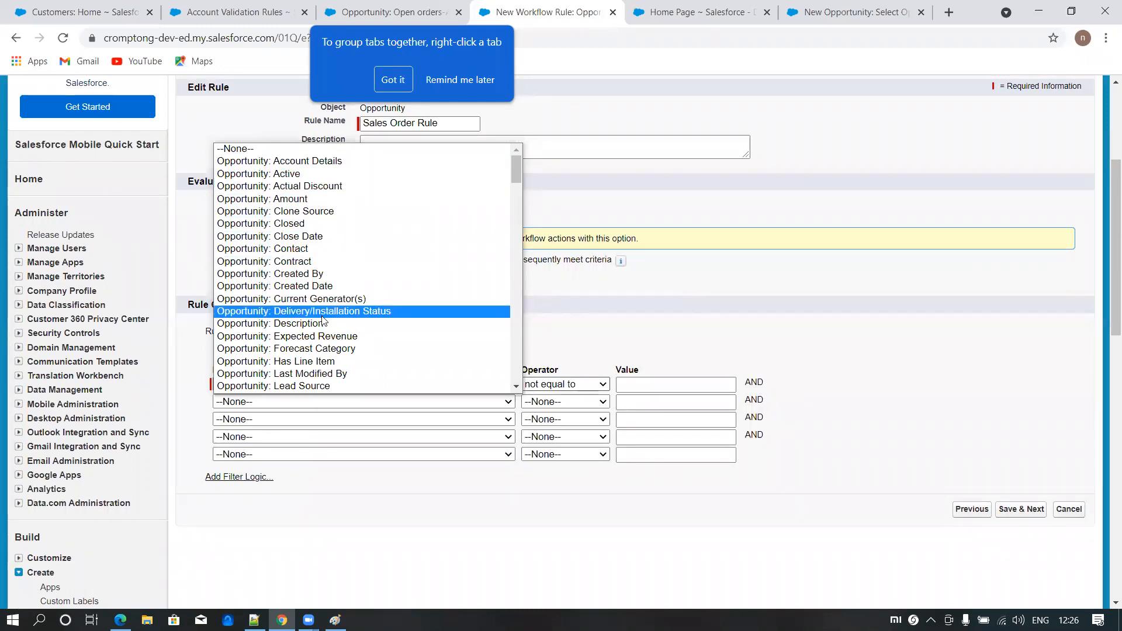
scroll(323, 319, "down", 4)
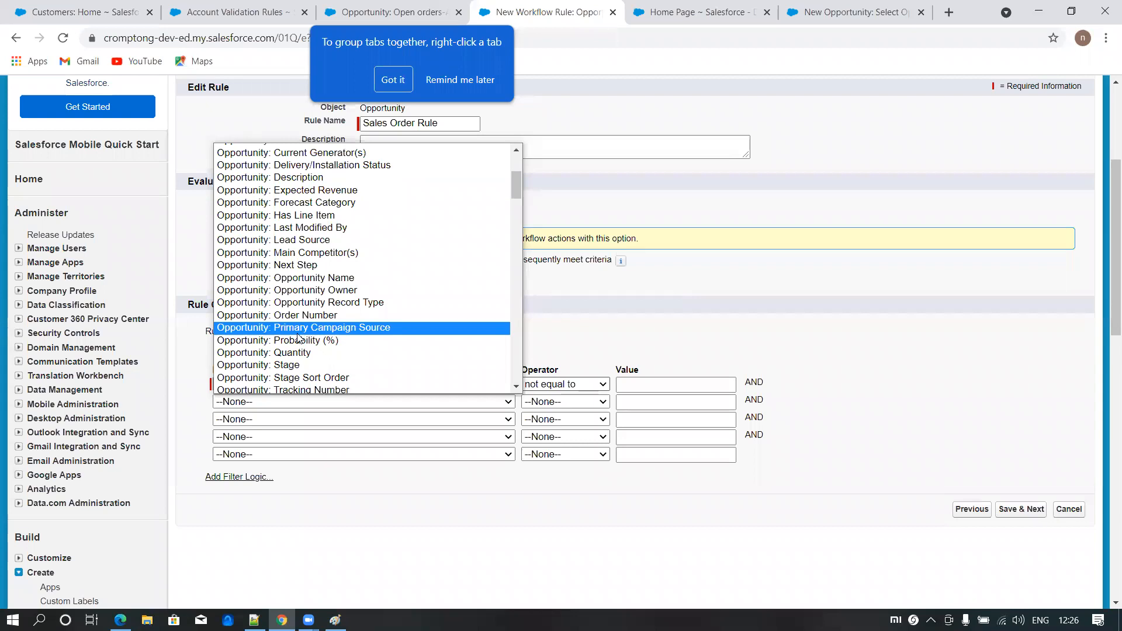
left_click(297, 341)
left_click(562, 401)
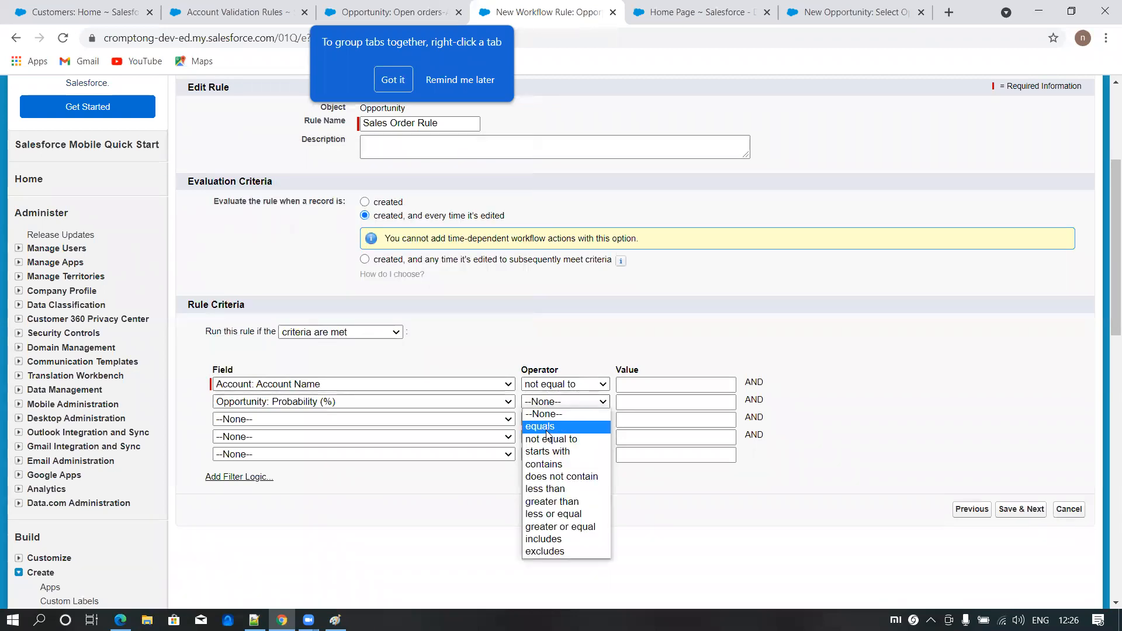
left_click(552, 502)
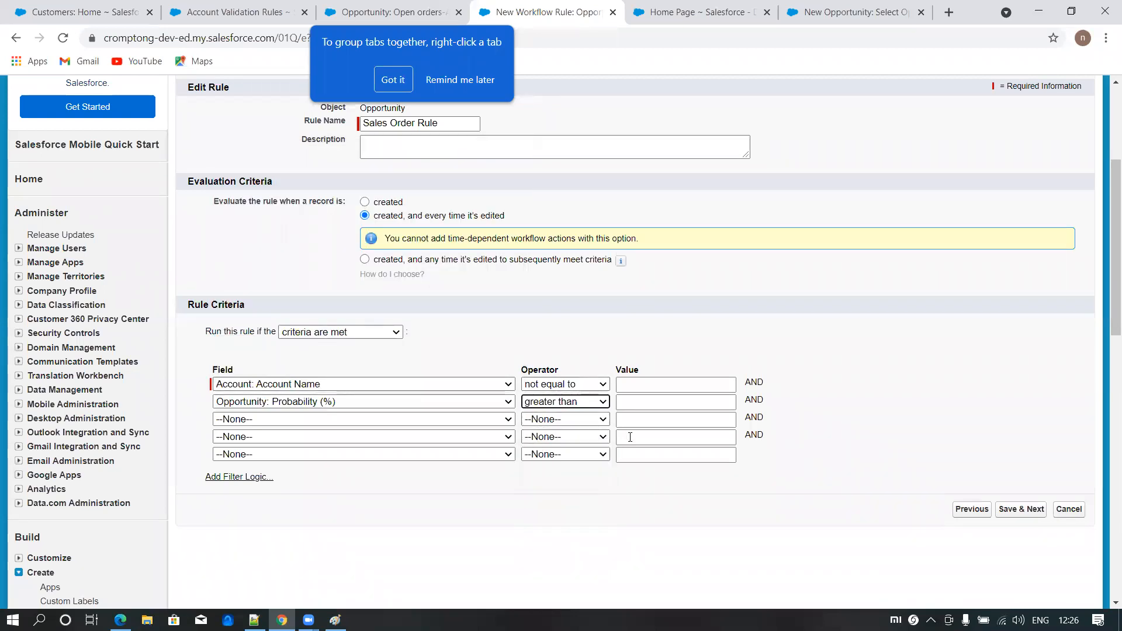
left_click(642, 402)
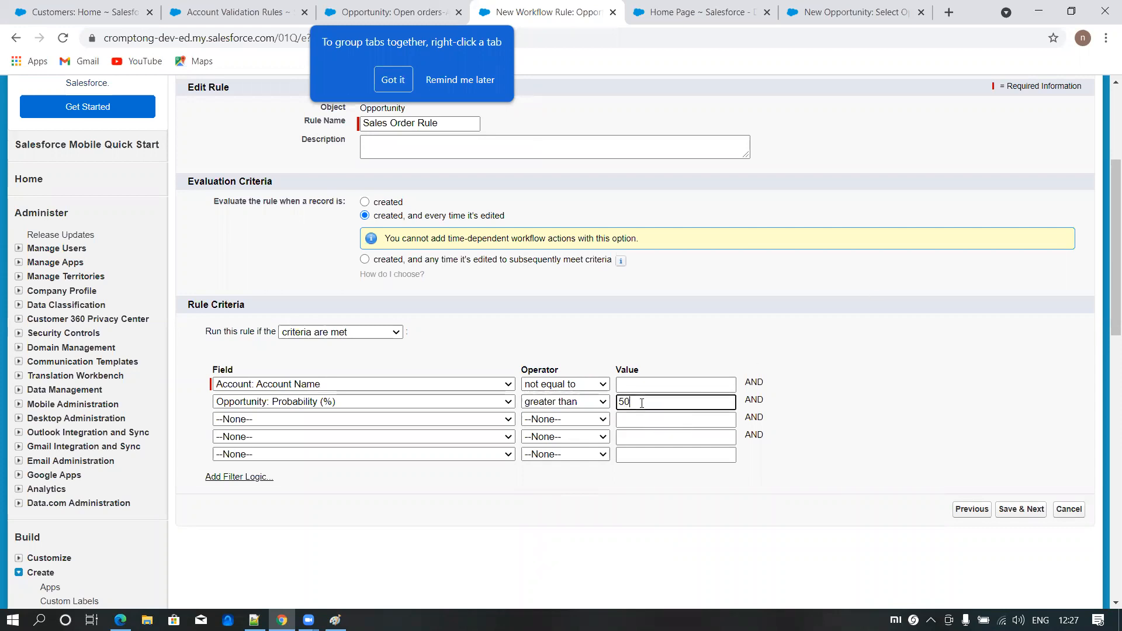
left_click(911, 437)
left_click(1020, 511)
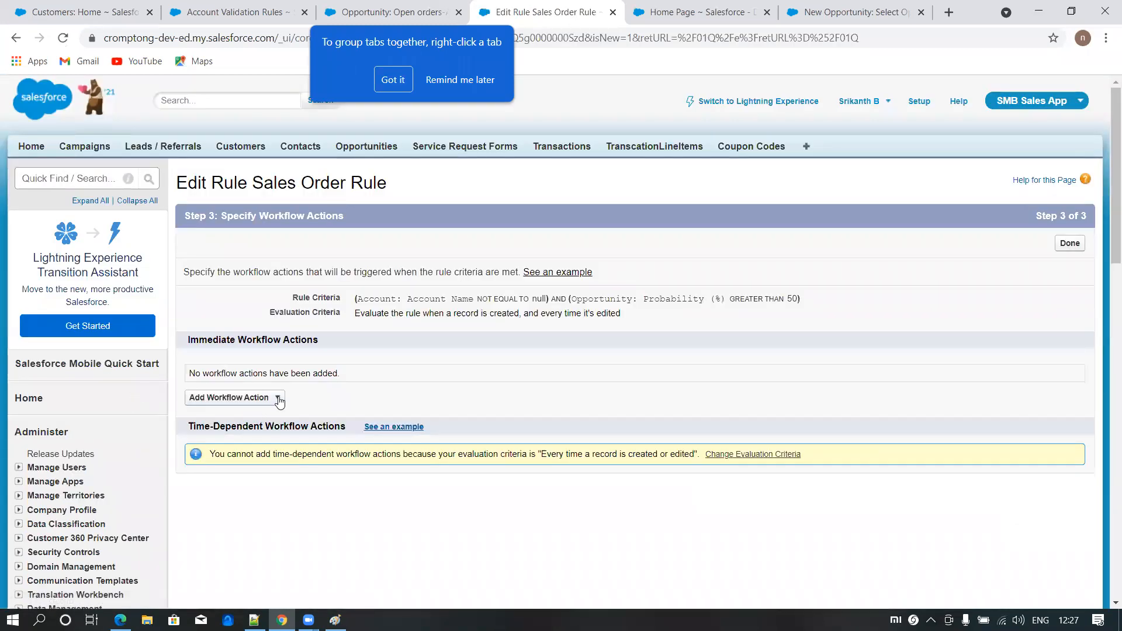
- Add a new field update as an immediate workflow action and name it "Sales Order Field update"
left_click(278, 399)
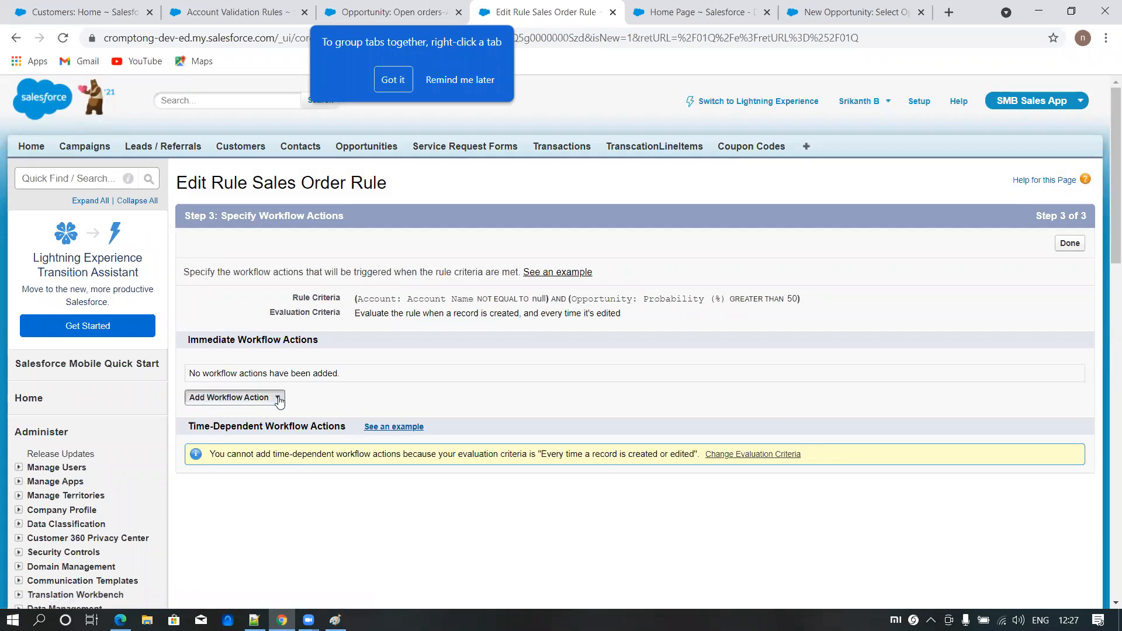
left_click(233, 445)
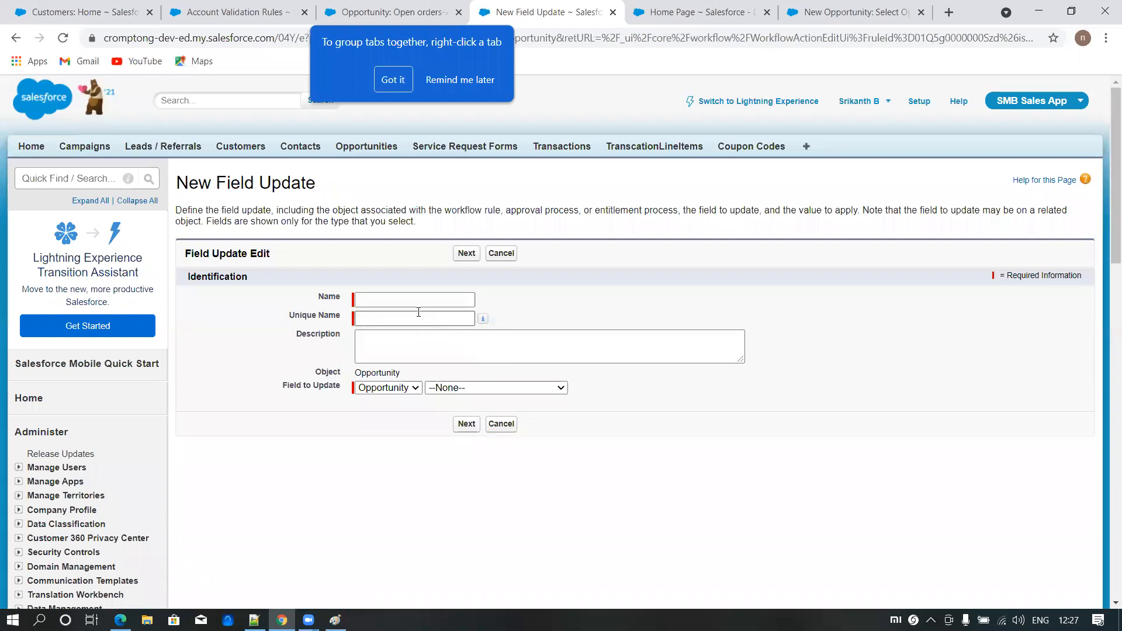
left_click(387, 298)
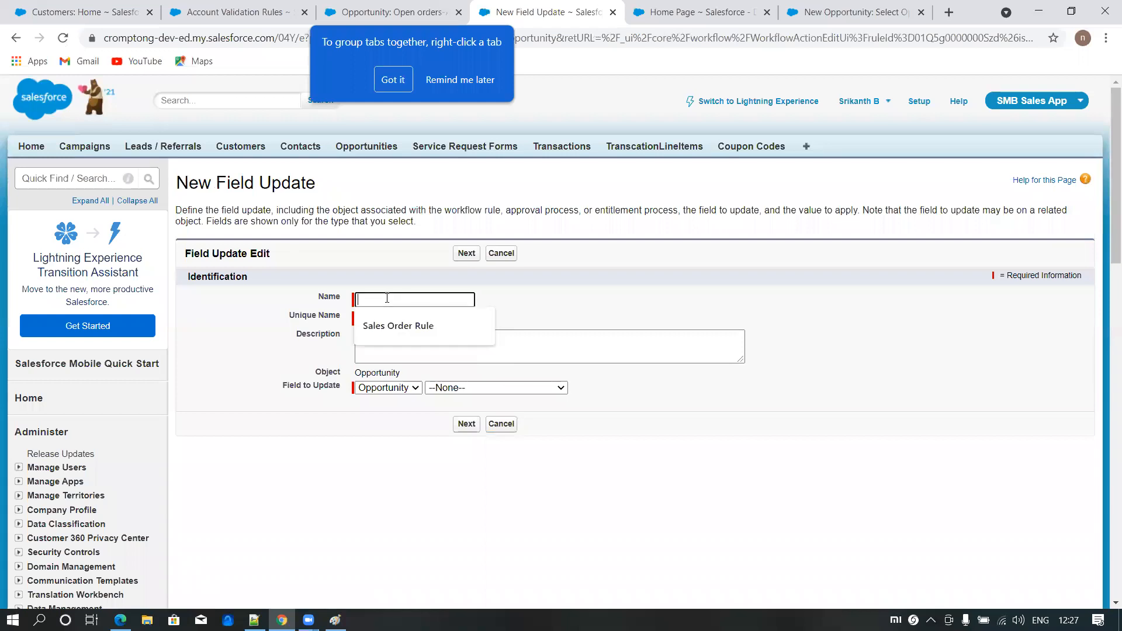
left_click(399, 325)
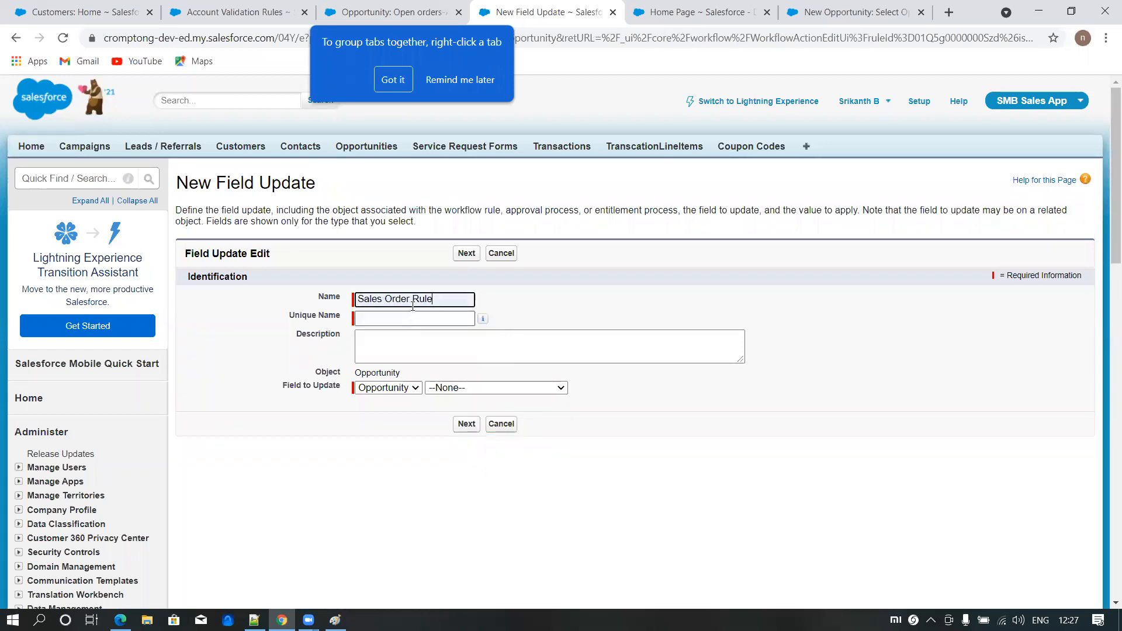
key("ctrl+Left")
type("Field upda")
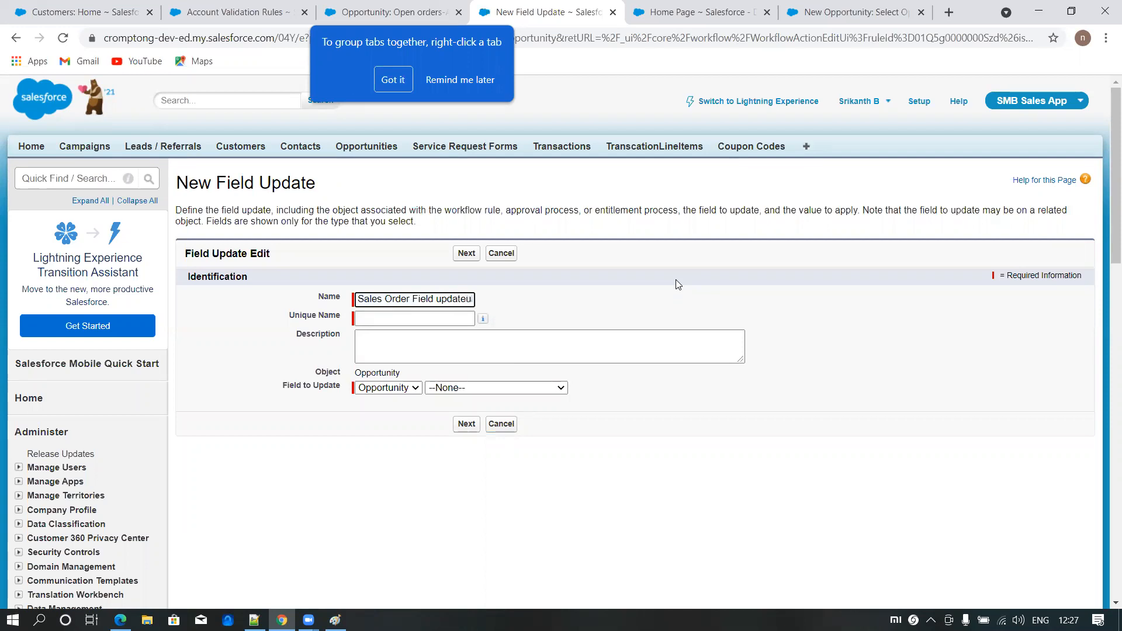
- Make the field update change the Opportunity Record Type to Sales Order, and save it
left_click(451, 390)
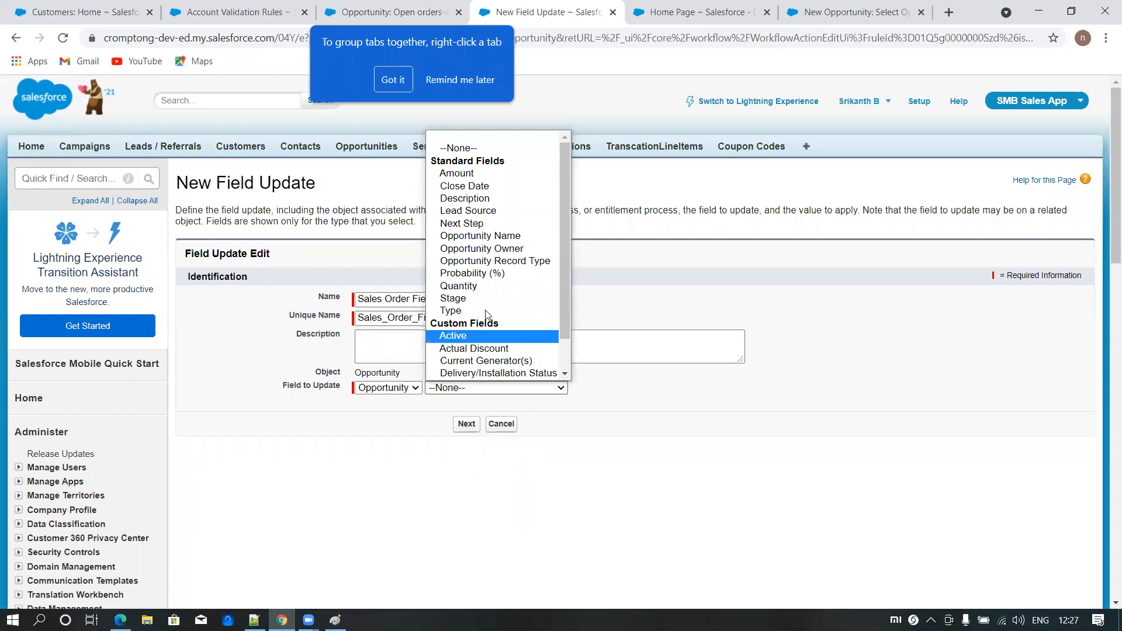
left_click(496, 261)
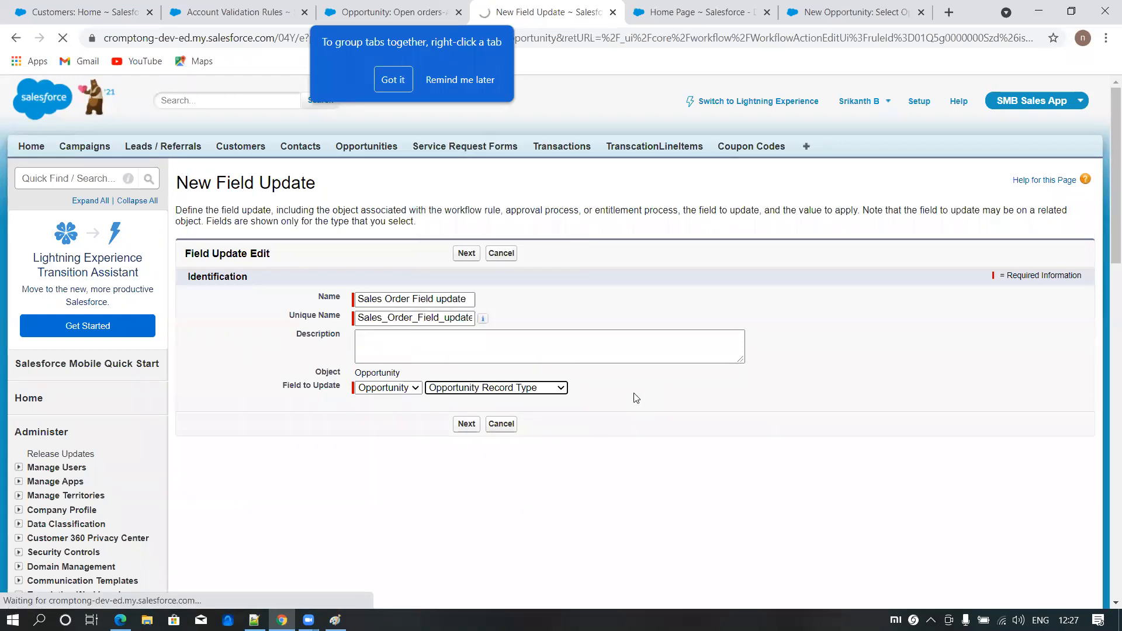
scroll(398, 454, "down", 1)
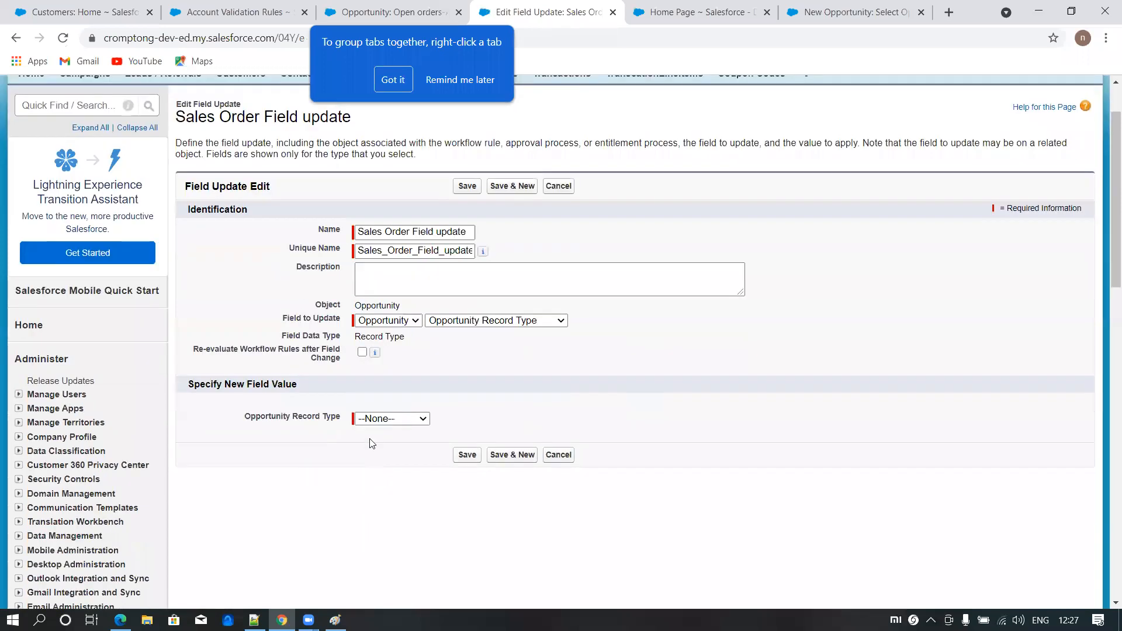
left_click(379, 419)
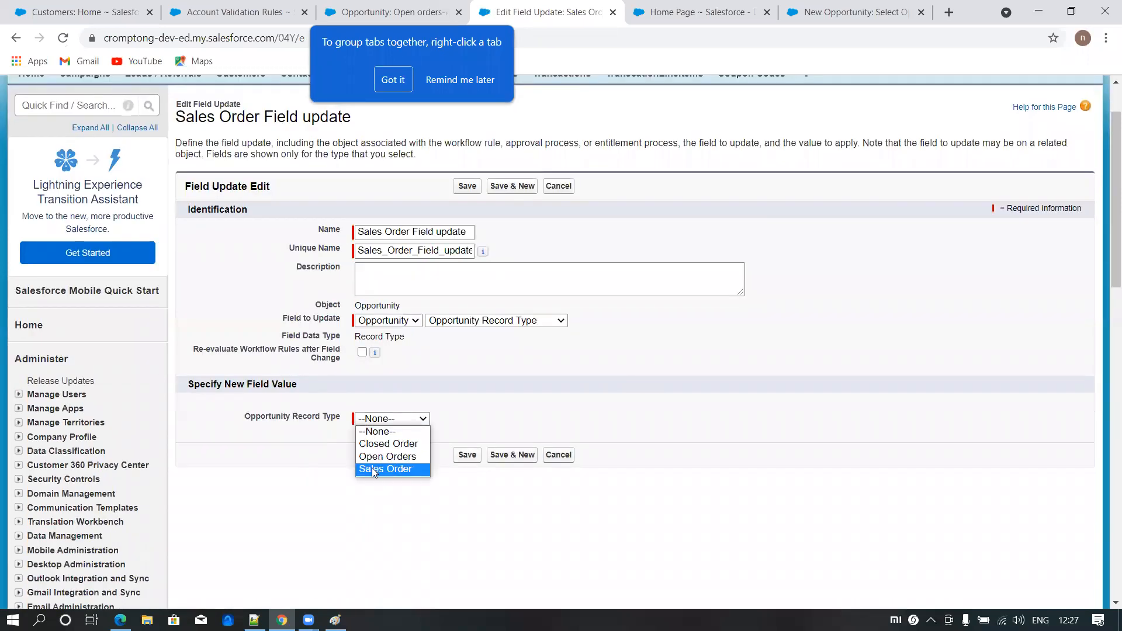
left_click(374, 469)
left_click(458, 186)
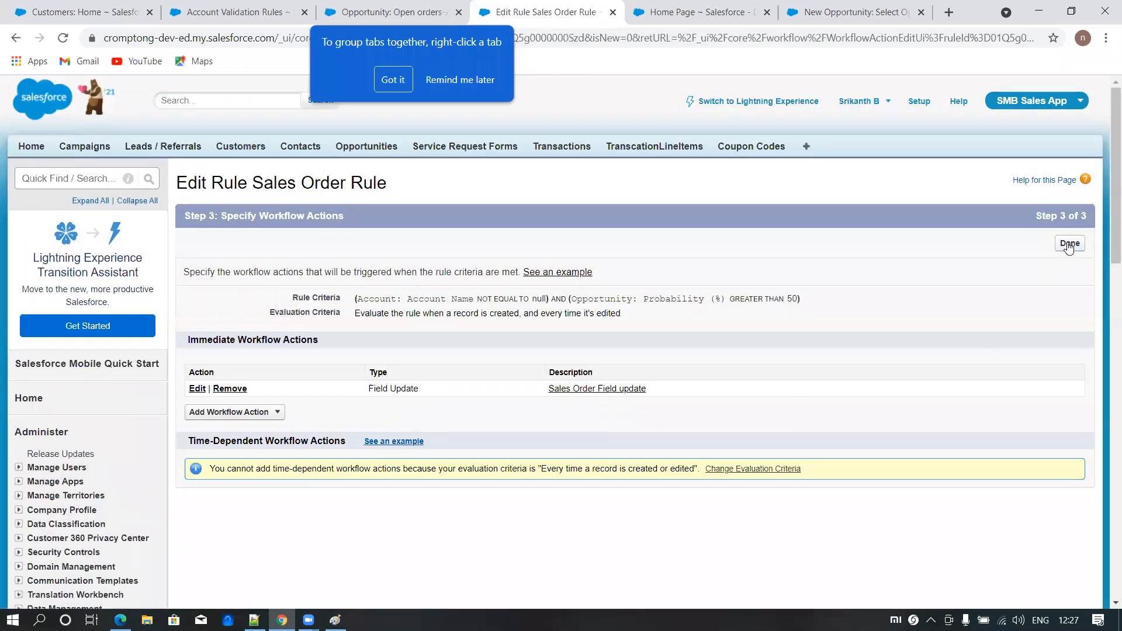
- Finish the workflow action setup, activate the Sales Order Rule, and dismiss the browser's tab-grouping tip
left_click(1069, 244)
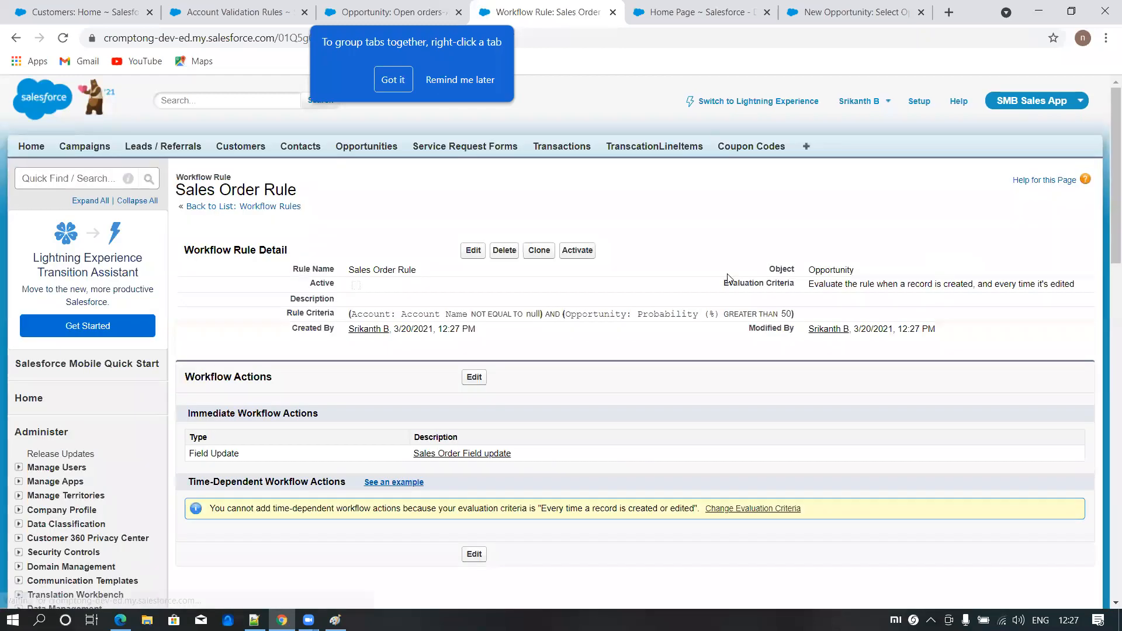
left_click(578, 253)
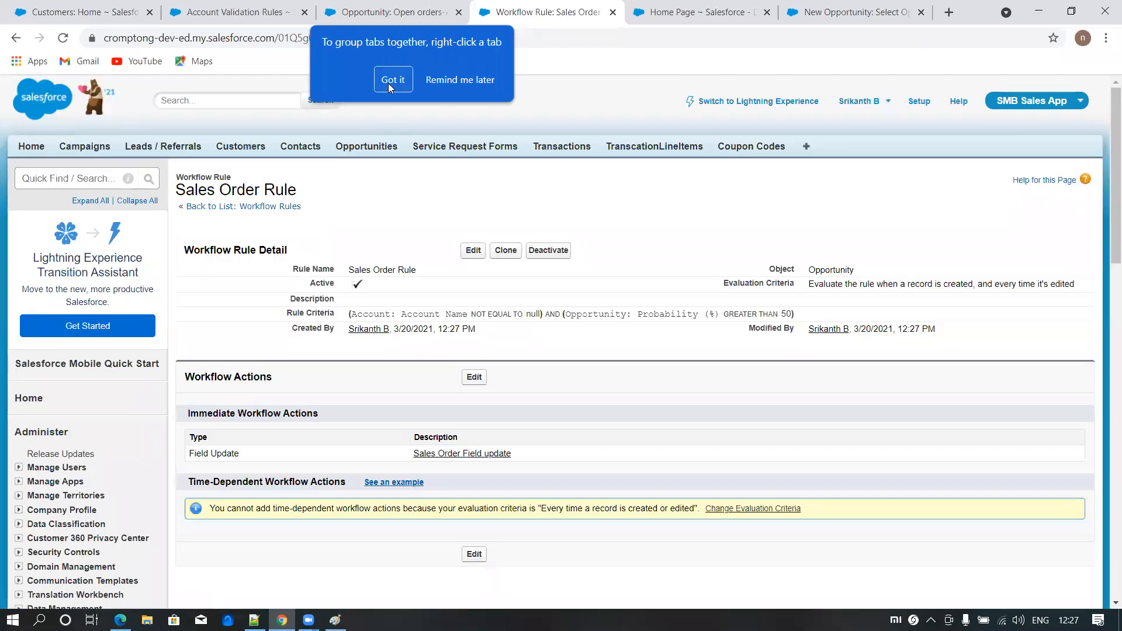
left_click(391, 81)
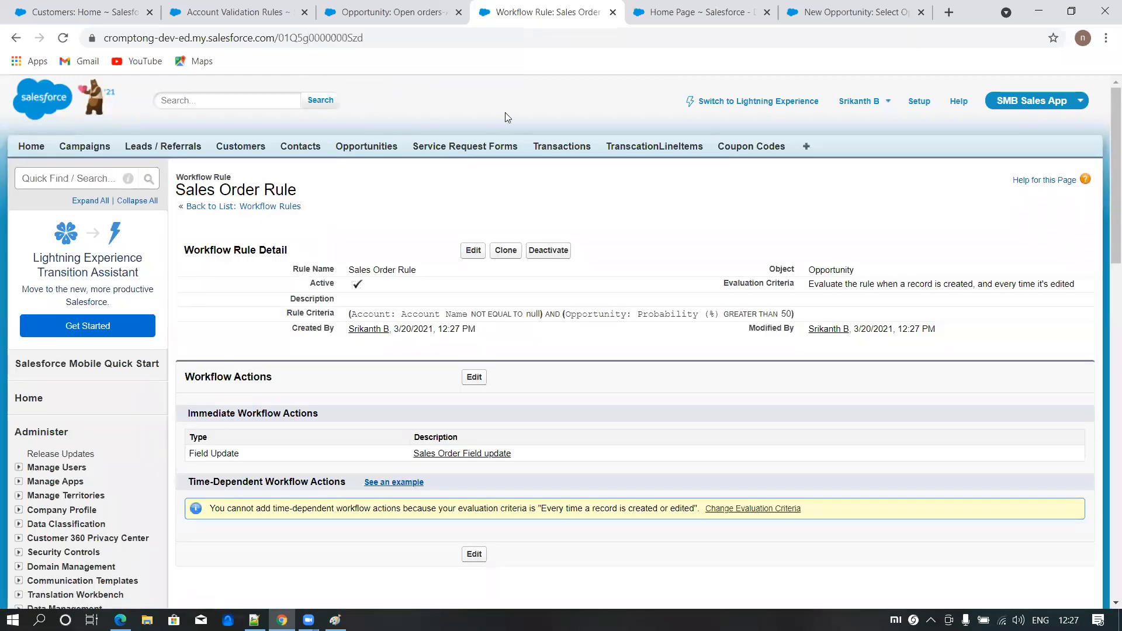
- Switch to the browser tab with the opportunity and start a new opportunity with the Open Orders record type
left_click(407, 14)
left_click(364, 150)
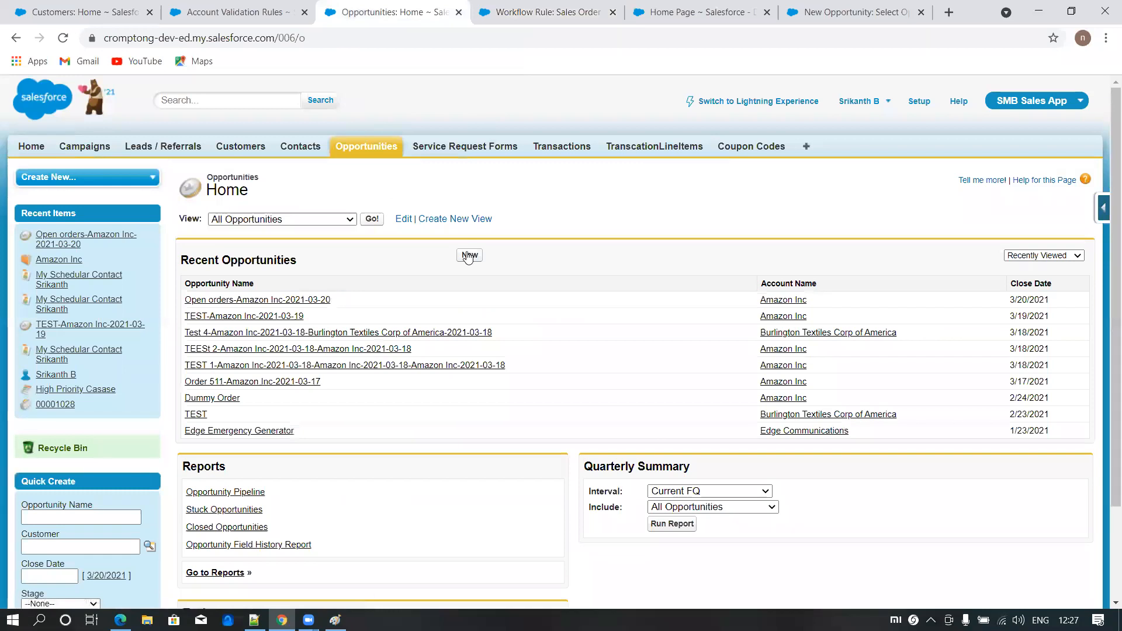
left_click(469, 256)
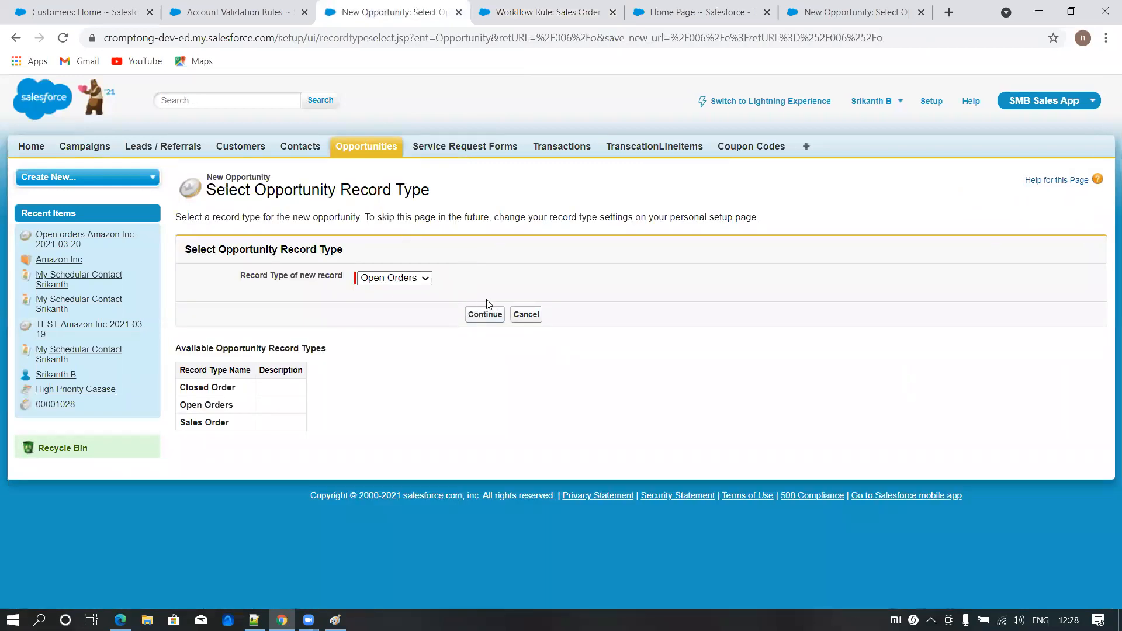
left_click(478, 317)
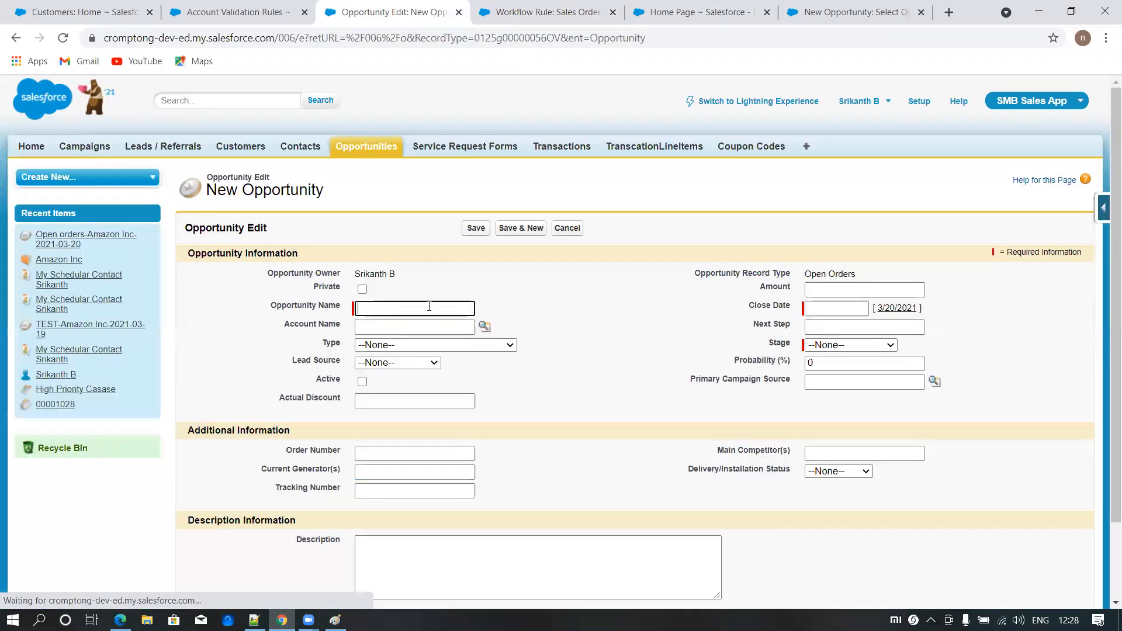
- Name the opportunity "TESTing workflow" and look up Amazon Inc as its account
left_click(403, 307)
type("TESTing workflow")
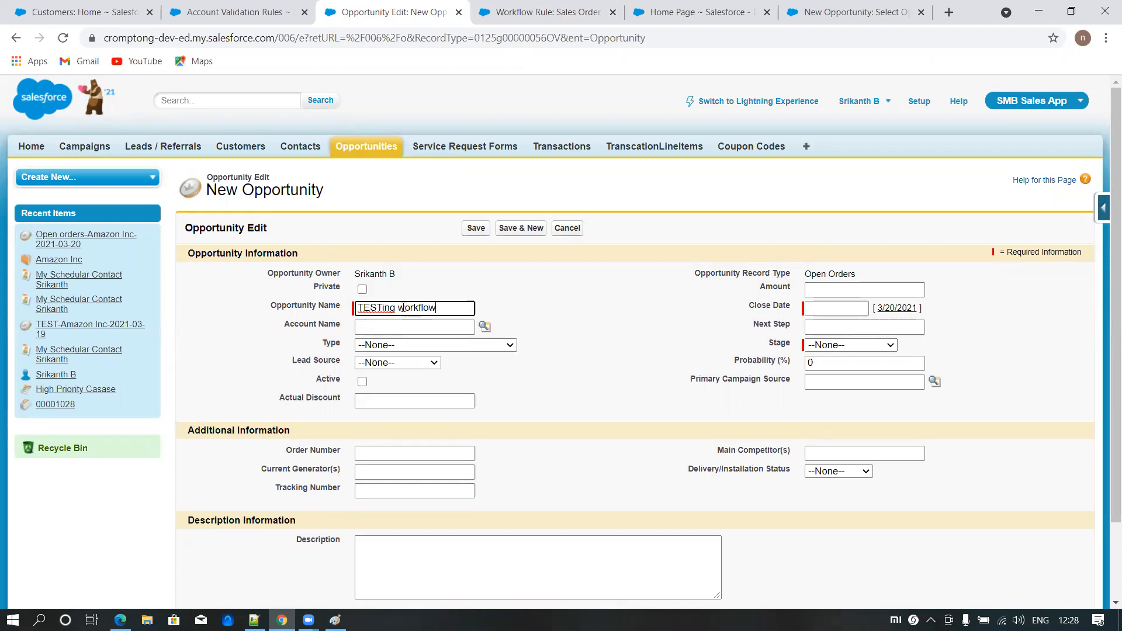
left_click(484, 325)
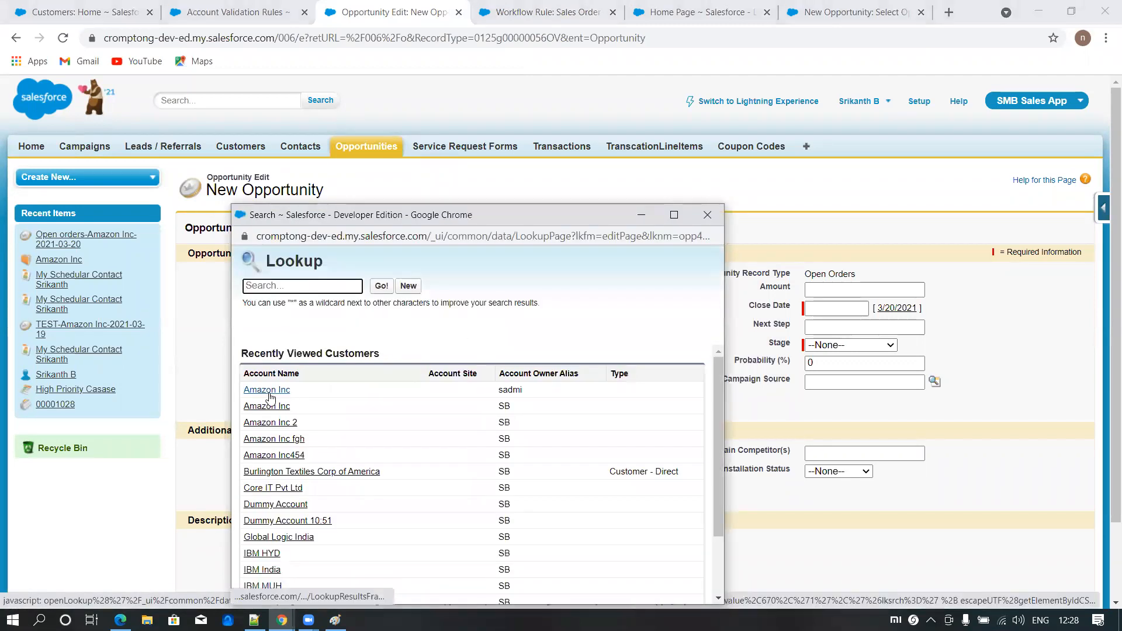
left_click(270, 403)
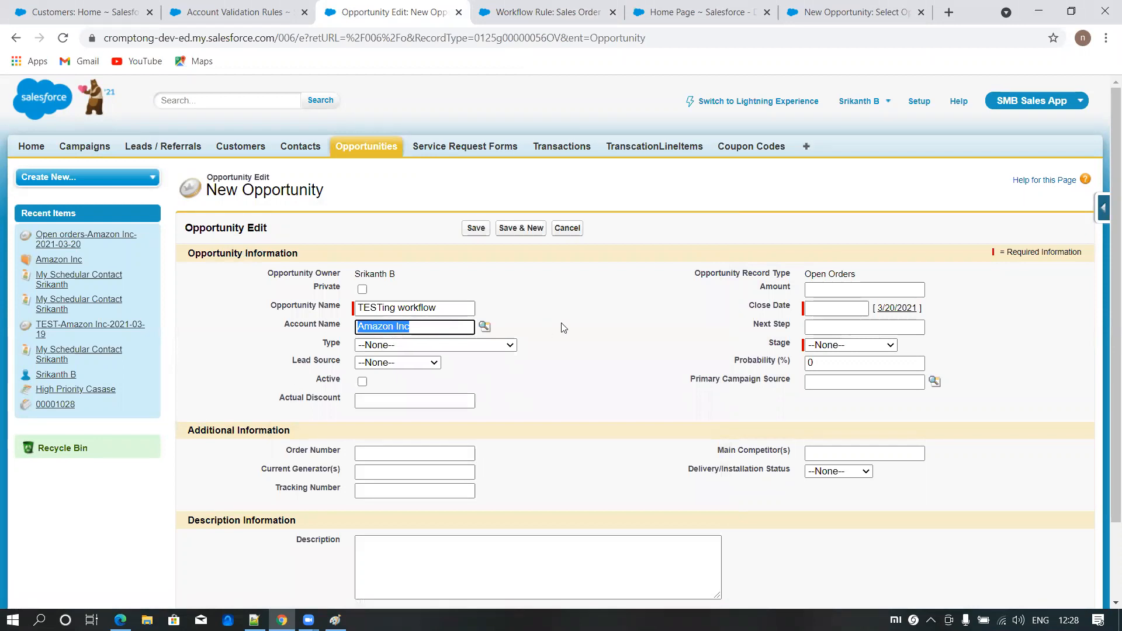
- Set the close date to 3/20/2021, the stage to Value Proposition and the probability to 40%, and save the opportunity
left_click(893, 309)
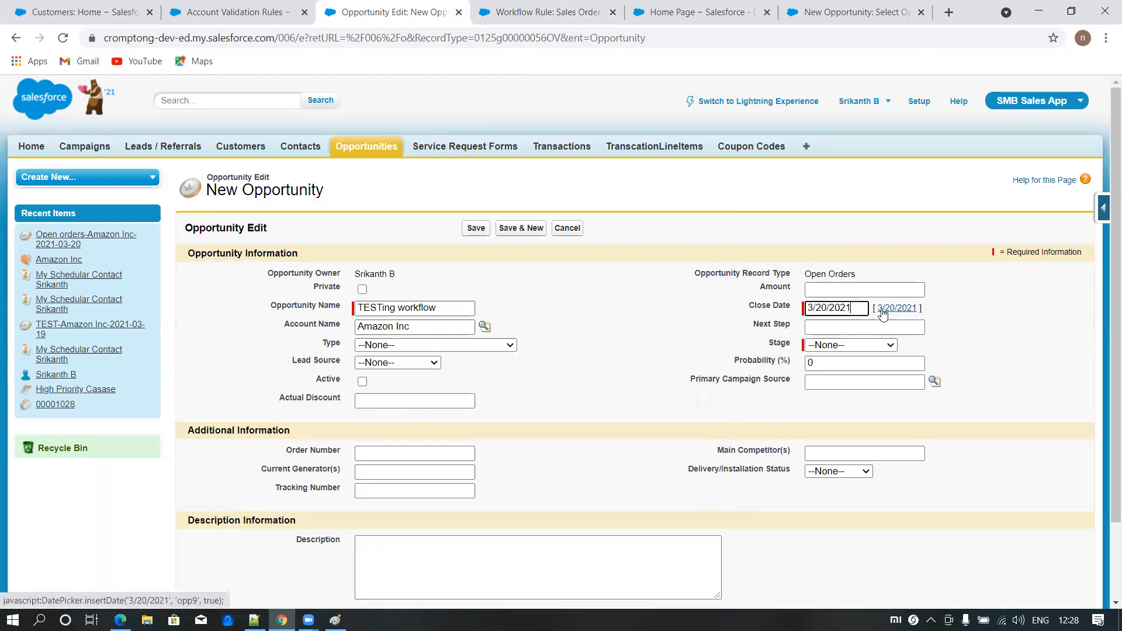
left_click(837, 349)
left_click(836, 411)
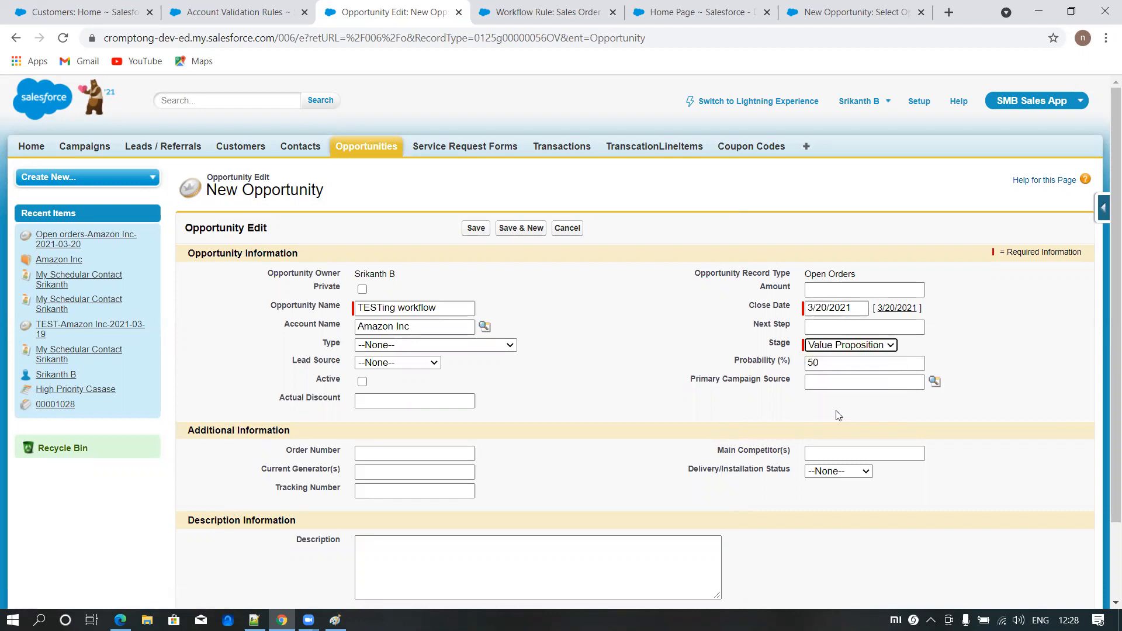
left_click(813, 363)
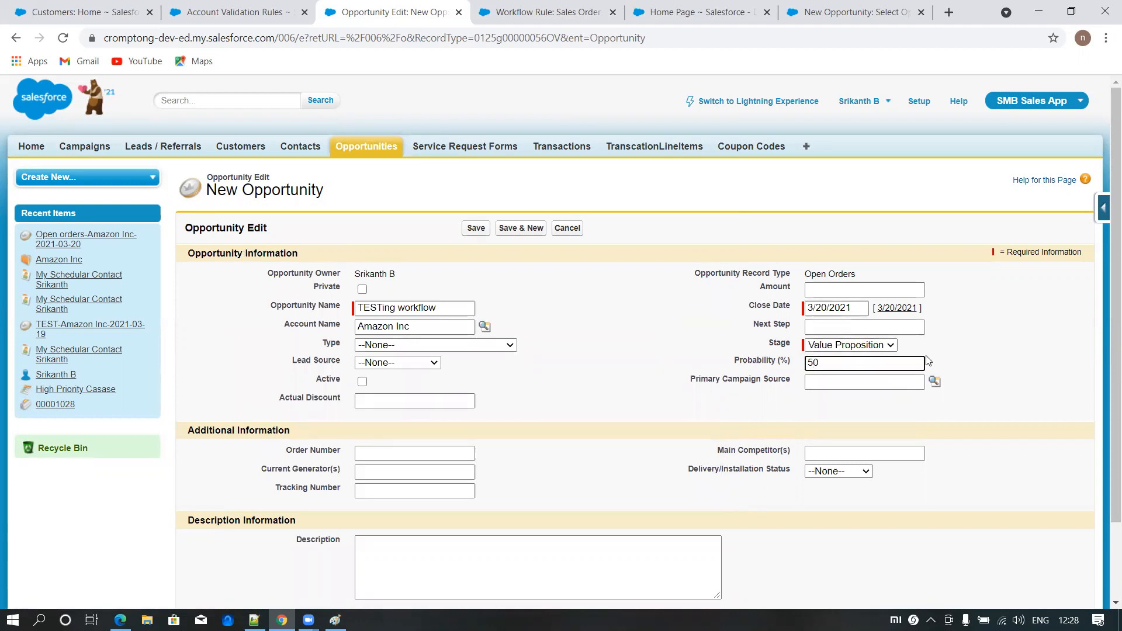
key("BackSpace")
left_click(475, 228)
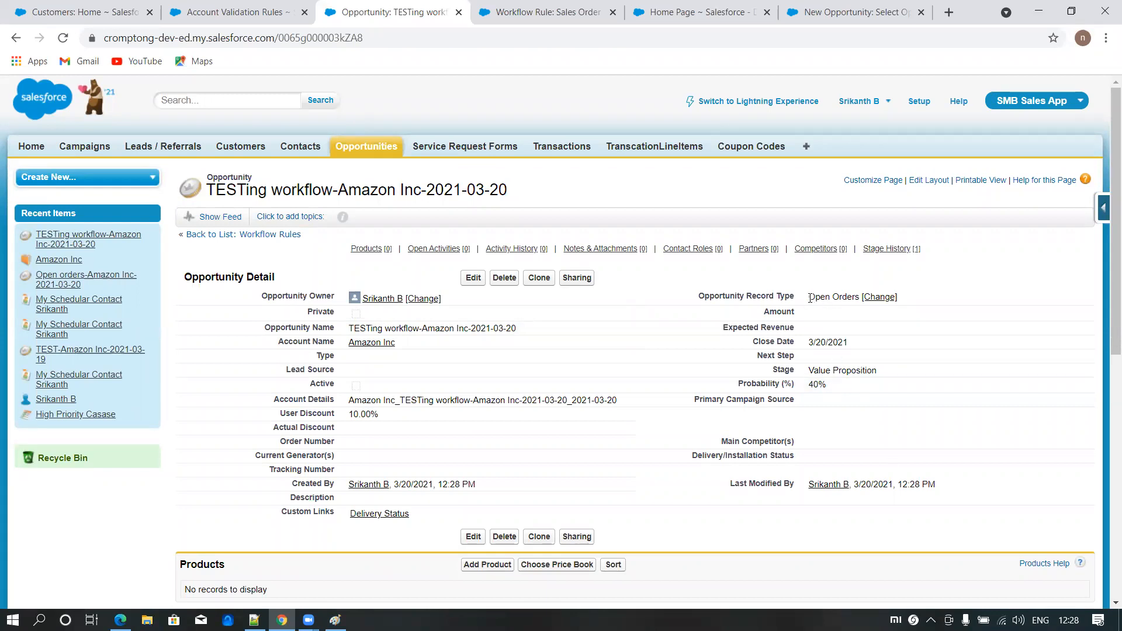
- Set the TESTing workflow opportunity's probability to 75%, save it and check its record type
left_click(473, 278)
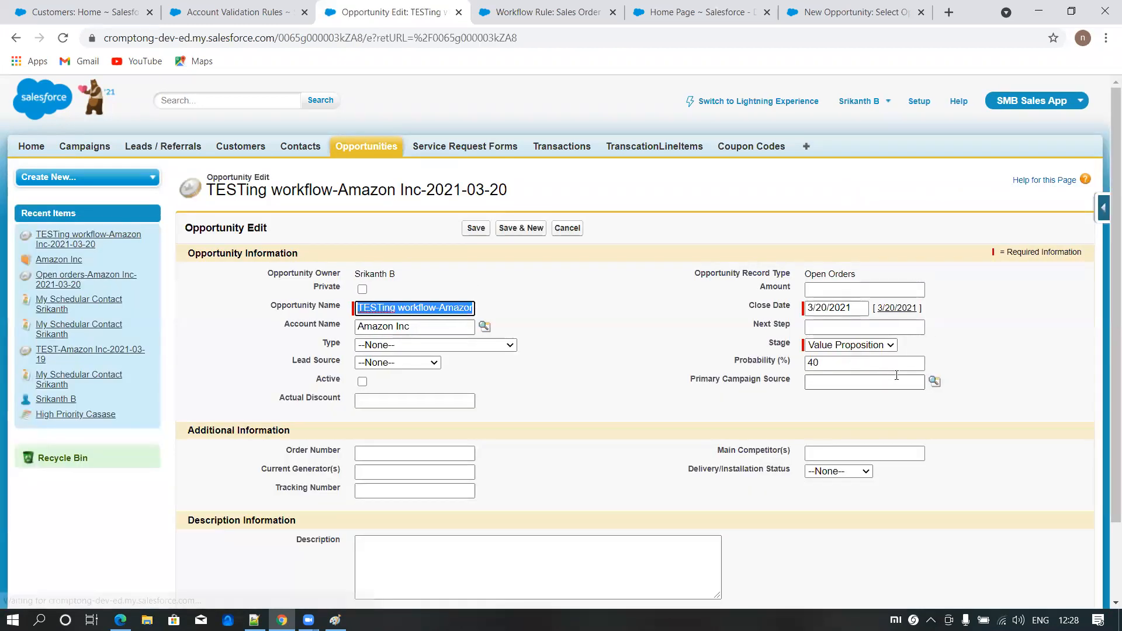
left_click(752, 365)
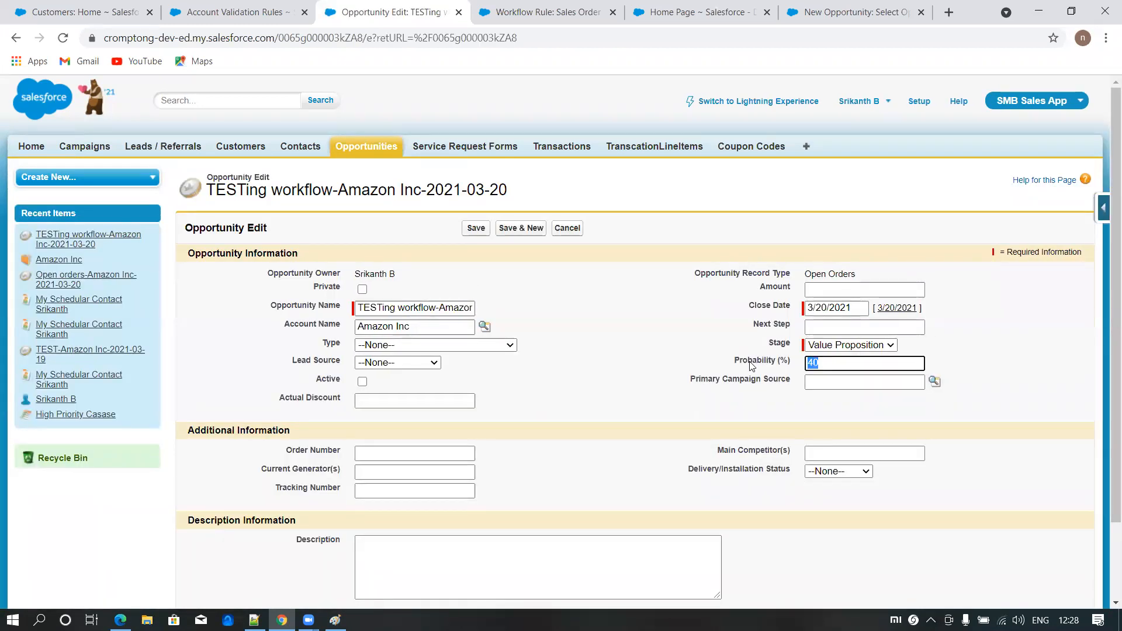
type("75")
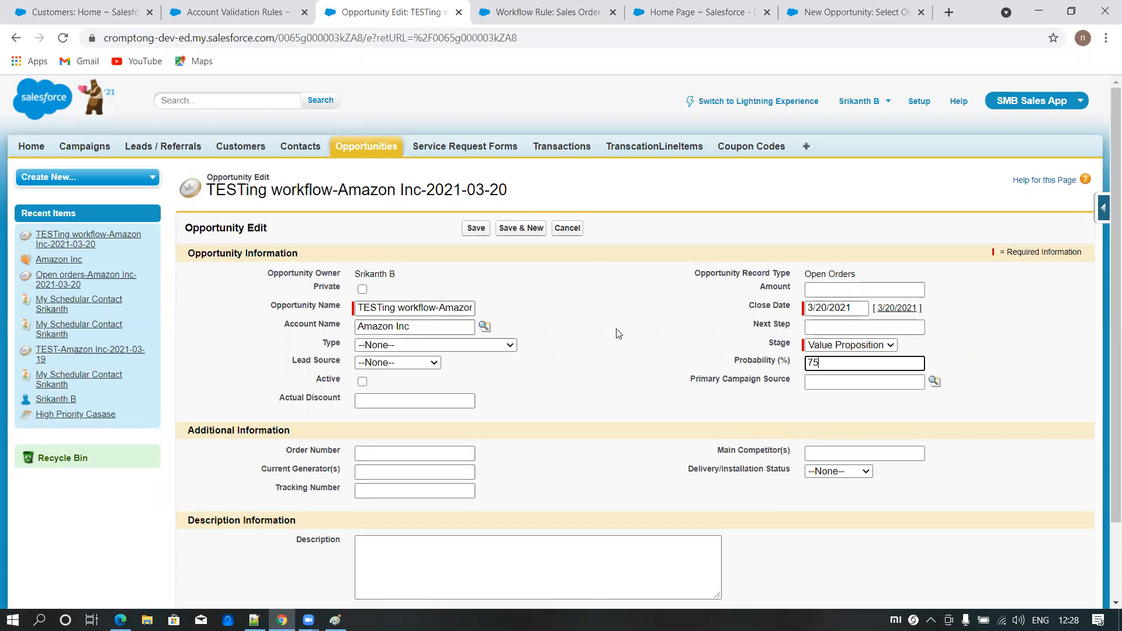
left_click(473, 228)
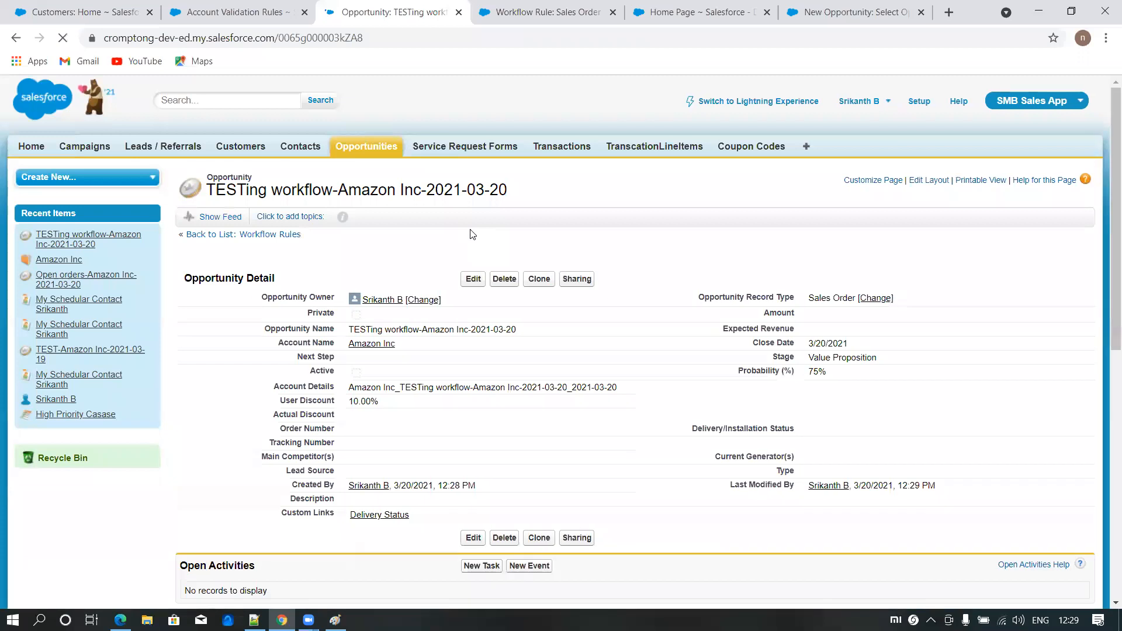
left_click_drag(809, 297, 857, 297)
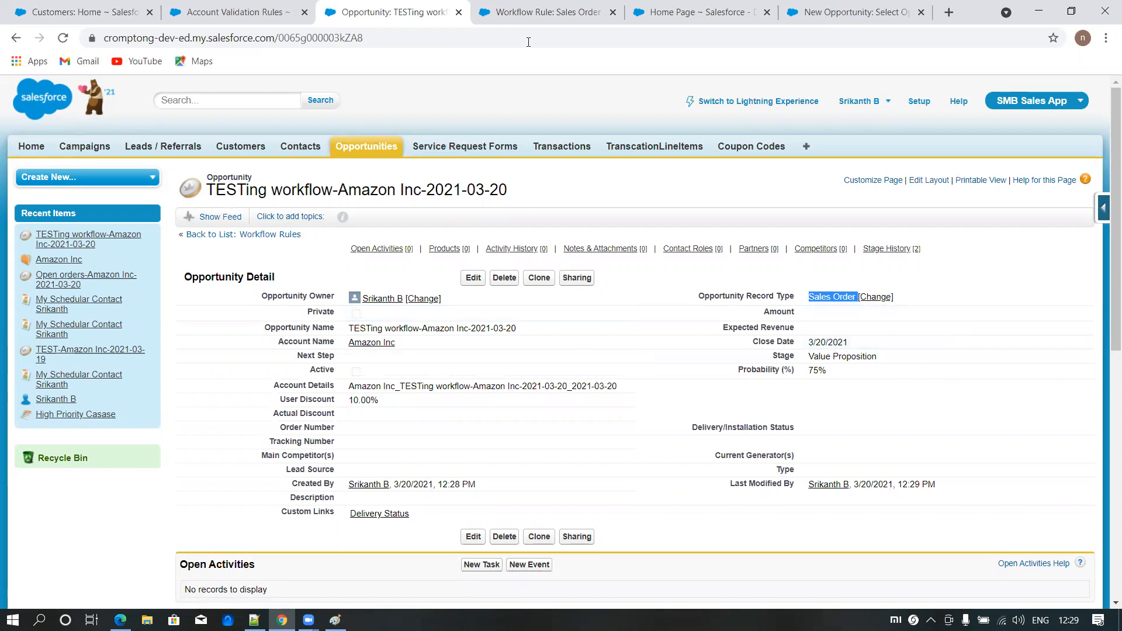
- Review the Sales Order Rule's criteria and the sales process notes in Paint
left_click(582, 16)
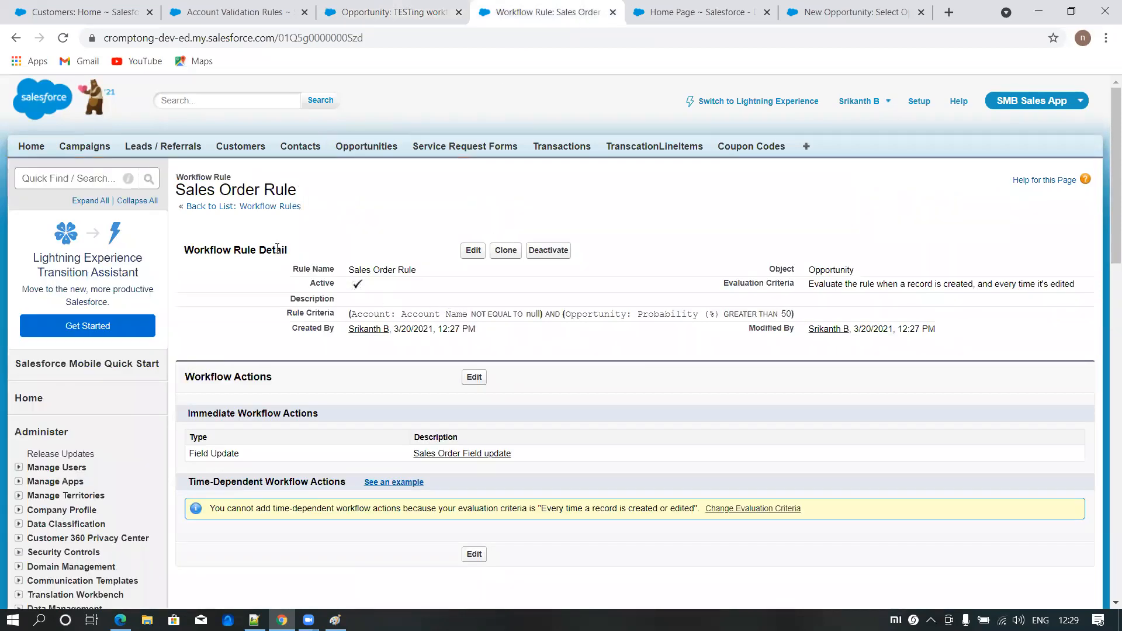
left_click(334, 619)
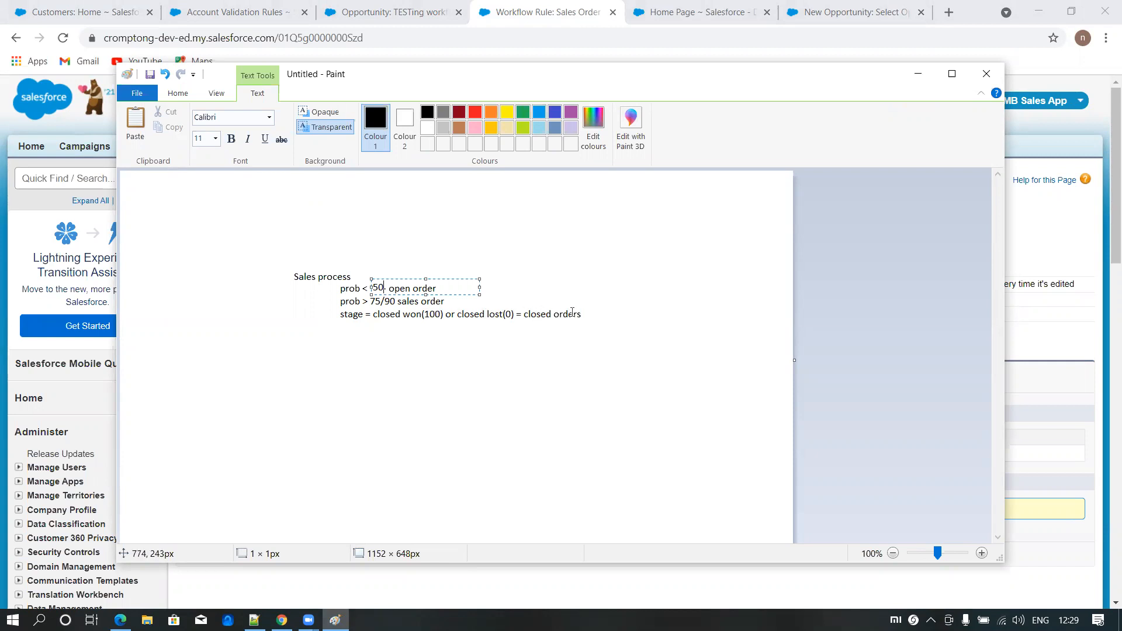
left_click(917, 74)
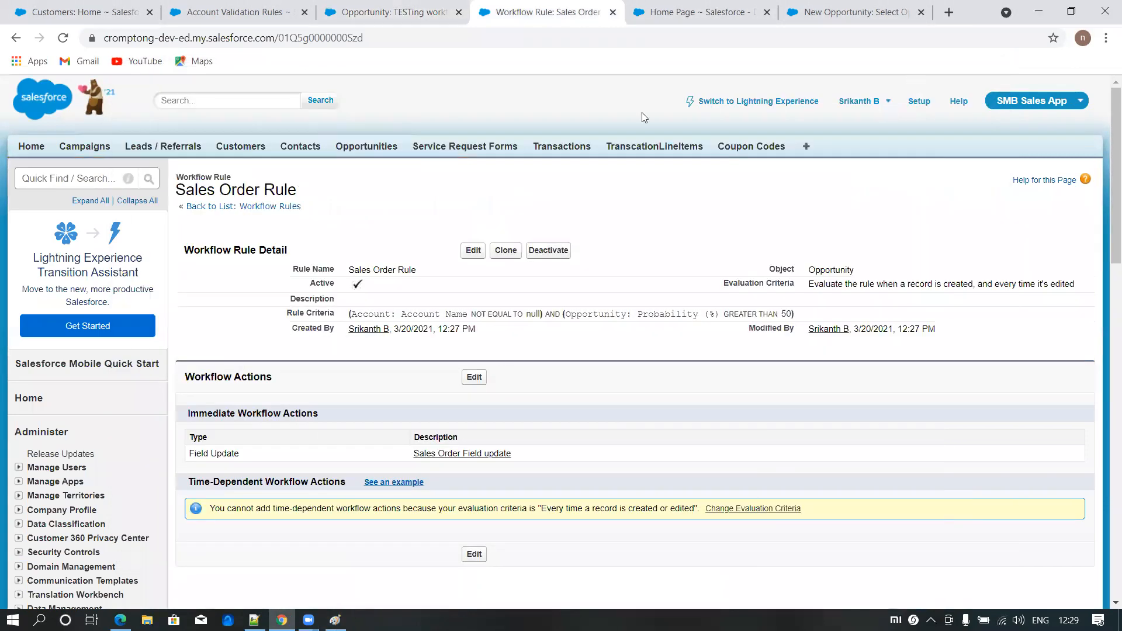
- Return to the TESTing workflow opportunity and examine the stages offered for its record type
left_click(435, 18)
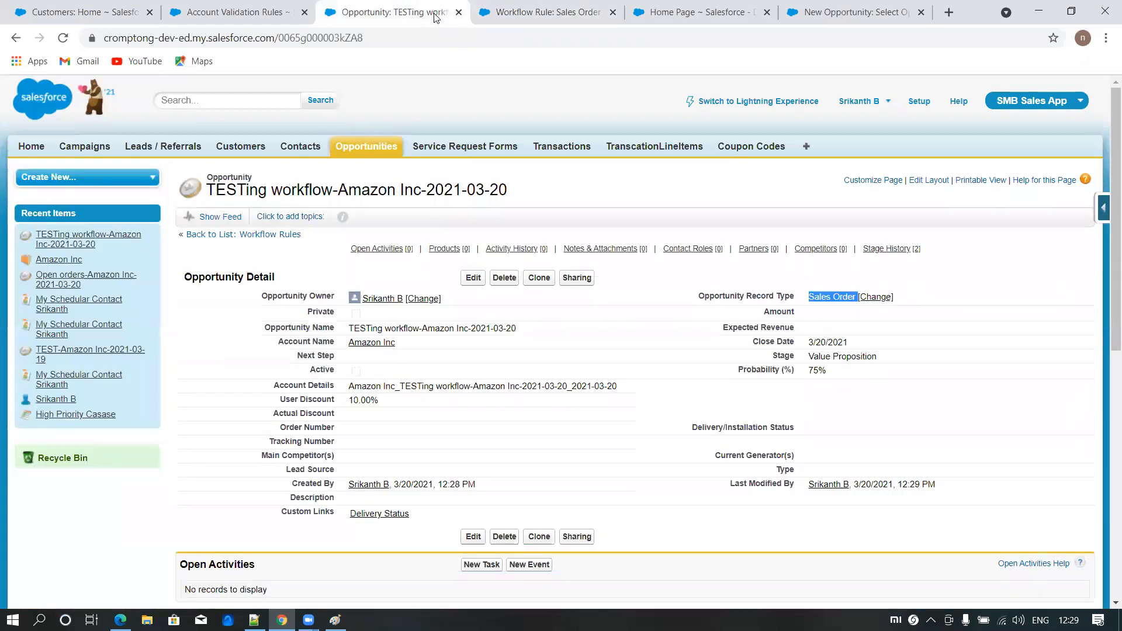
double_click(882, 357)
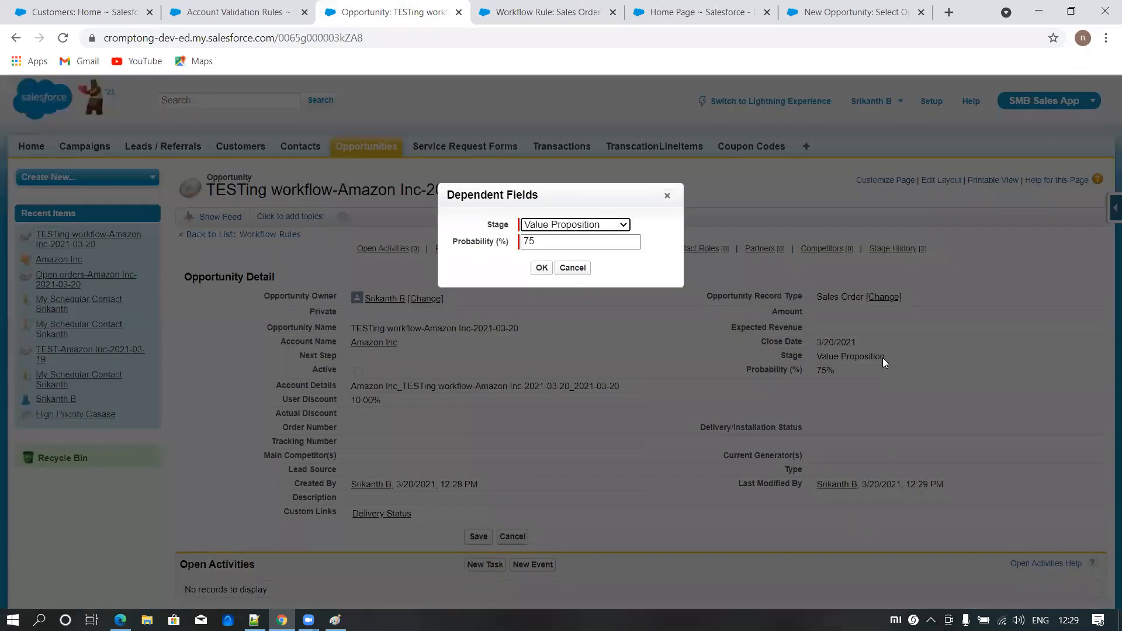
left_click(583, 226)
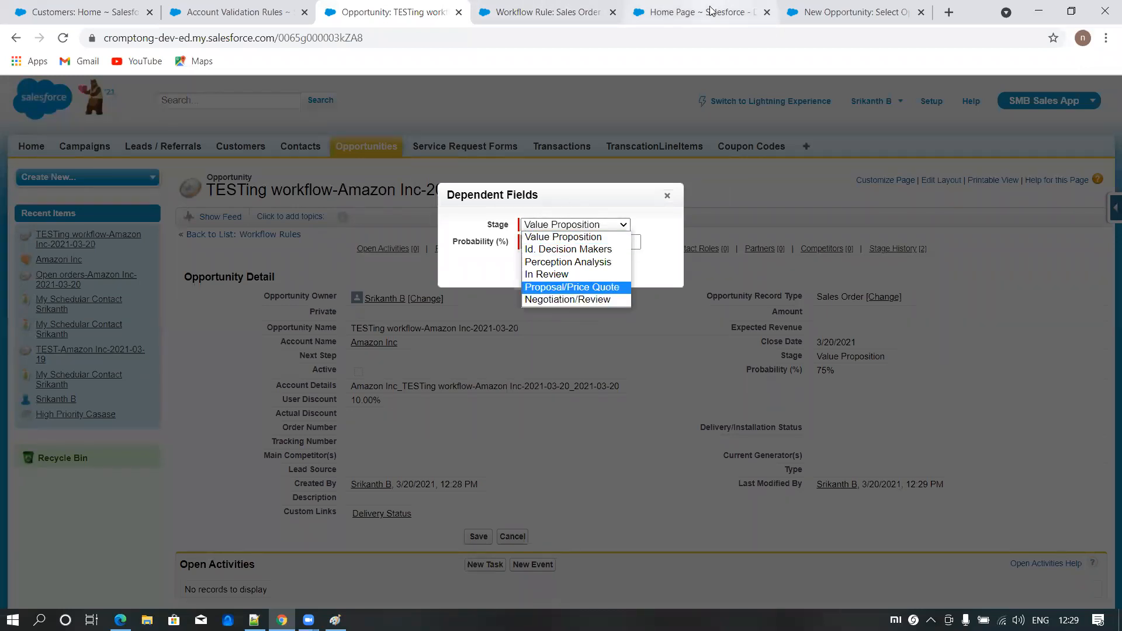
- Switch to the browser tab with the Customers home page, search Setup for "sales pro" and open Sales Processes
left_click(572, 19)
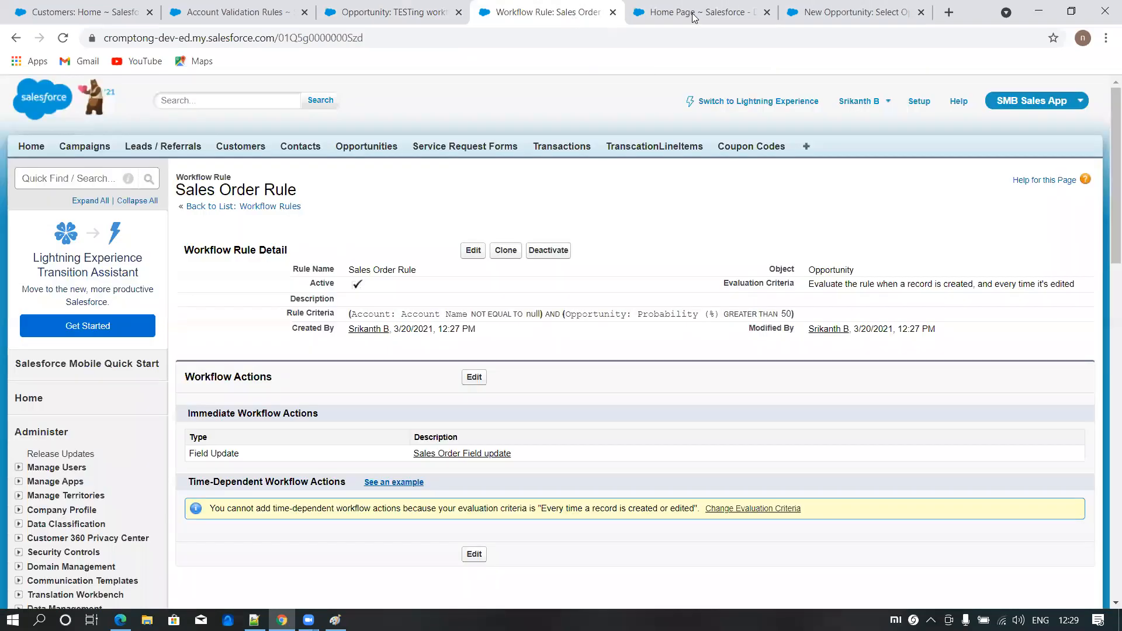
left_click(851, 13)
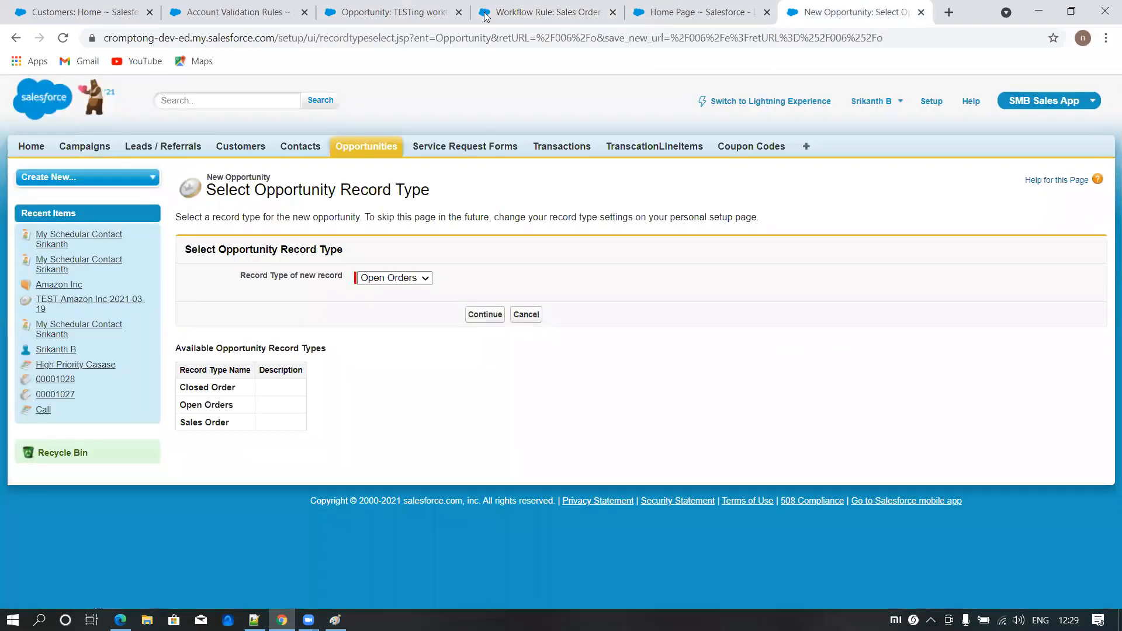
left_click(77, 12)
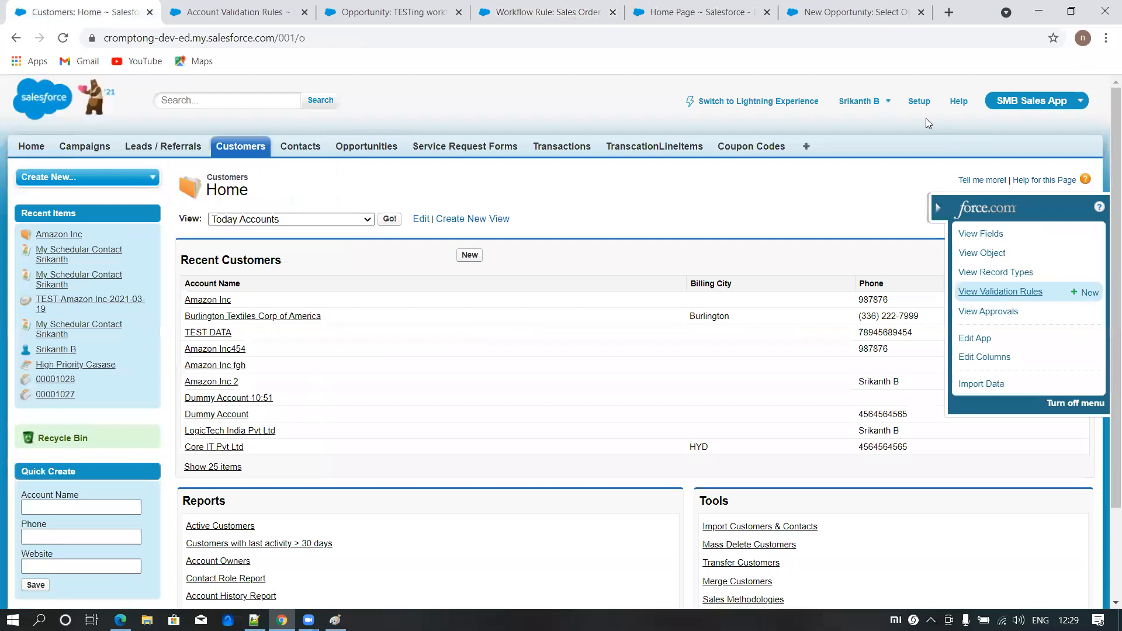
left_click(918, 103)
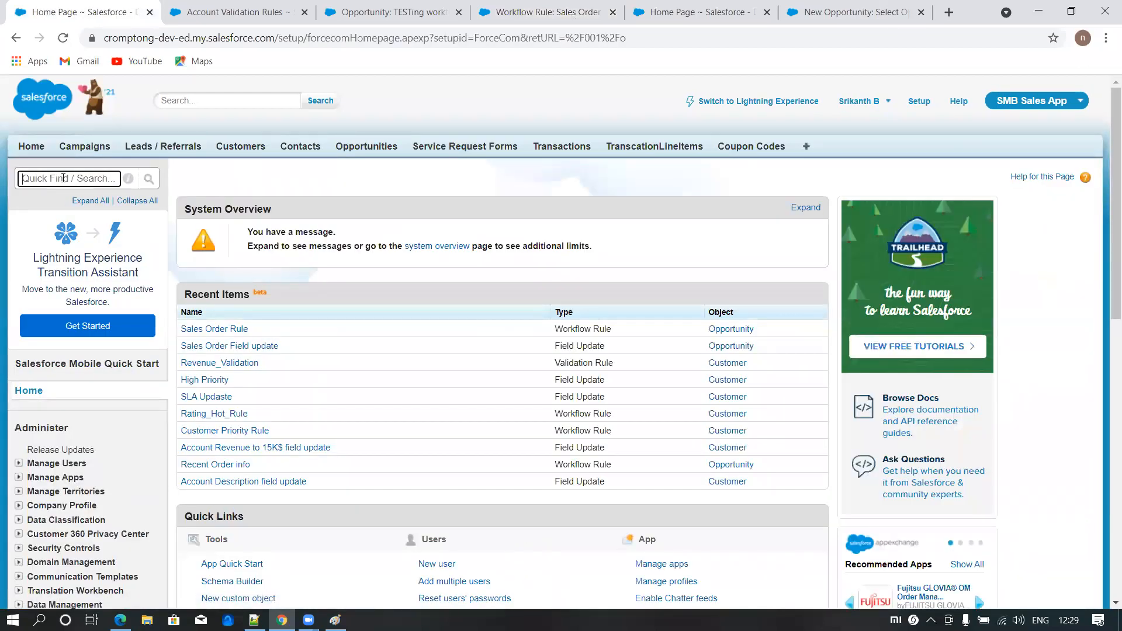
type("sales pro")
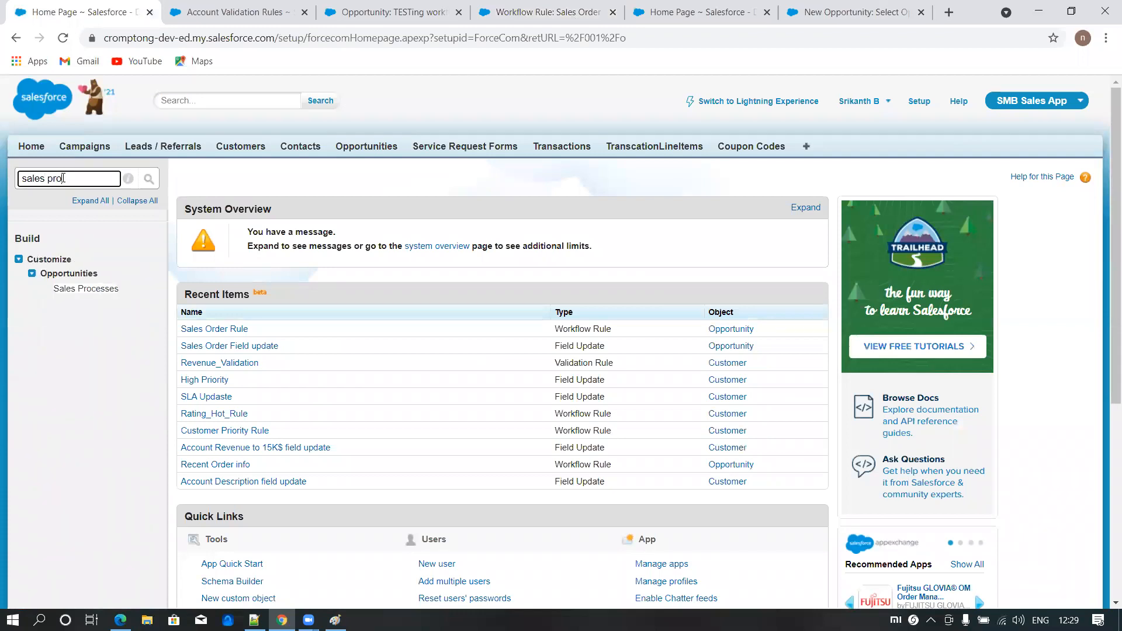
left_click(86, 289)
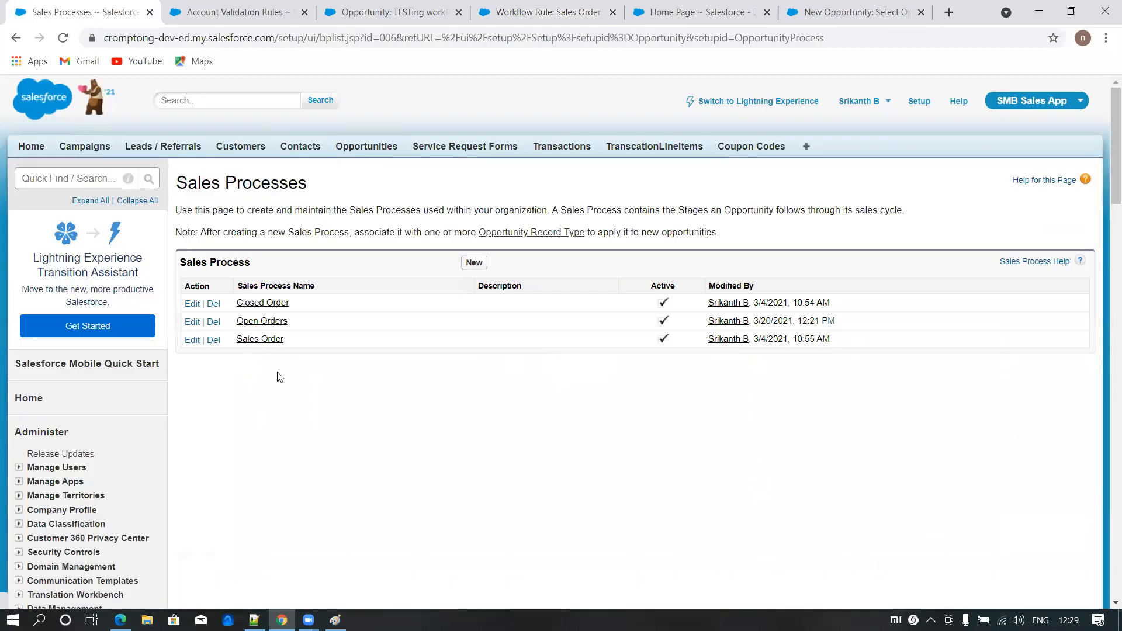
- Add the Closed Won and Closed Lost stages to the Sales Order sales process and save it
left_click(193, 340)
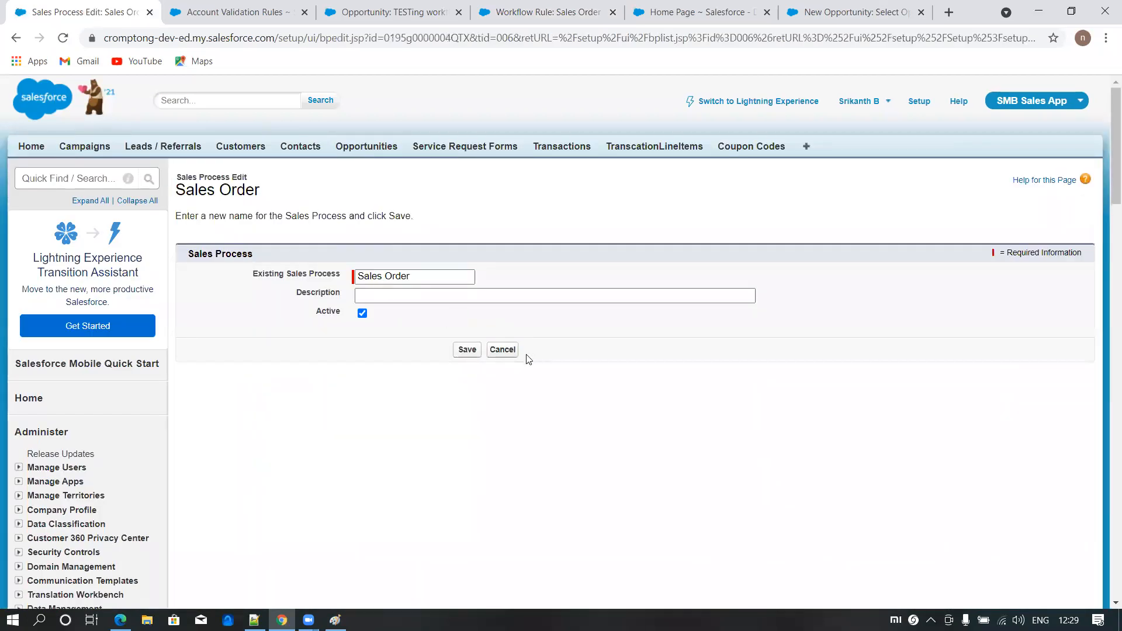
left_click(500, 356)
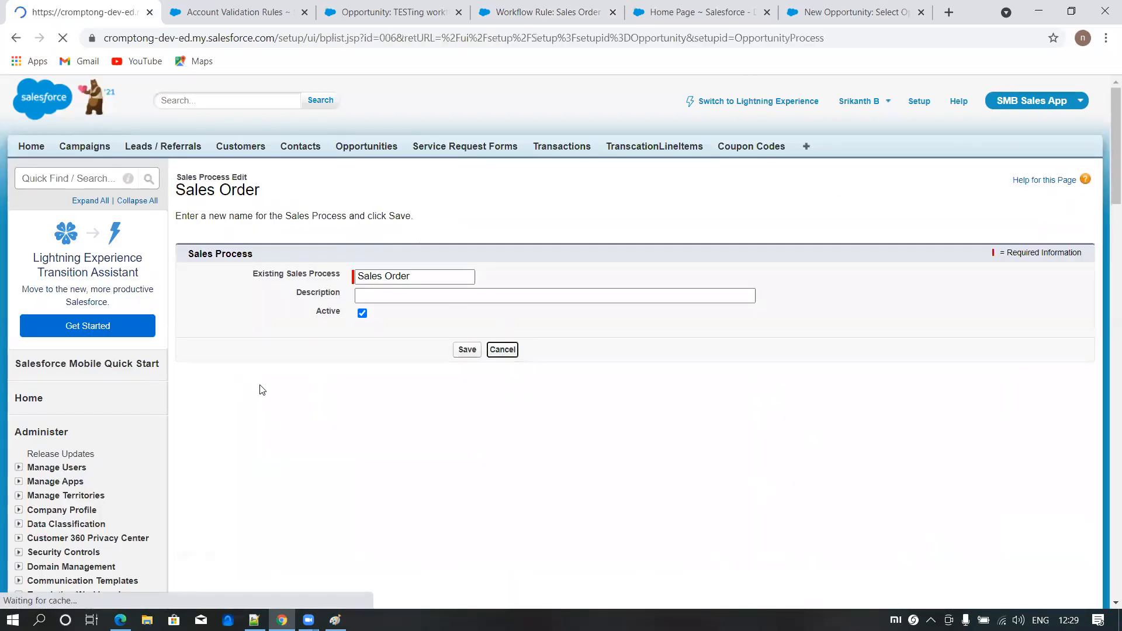
left_click(258, 341)
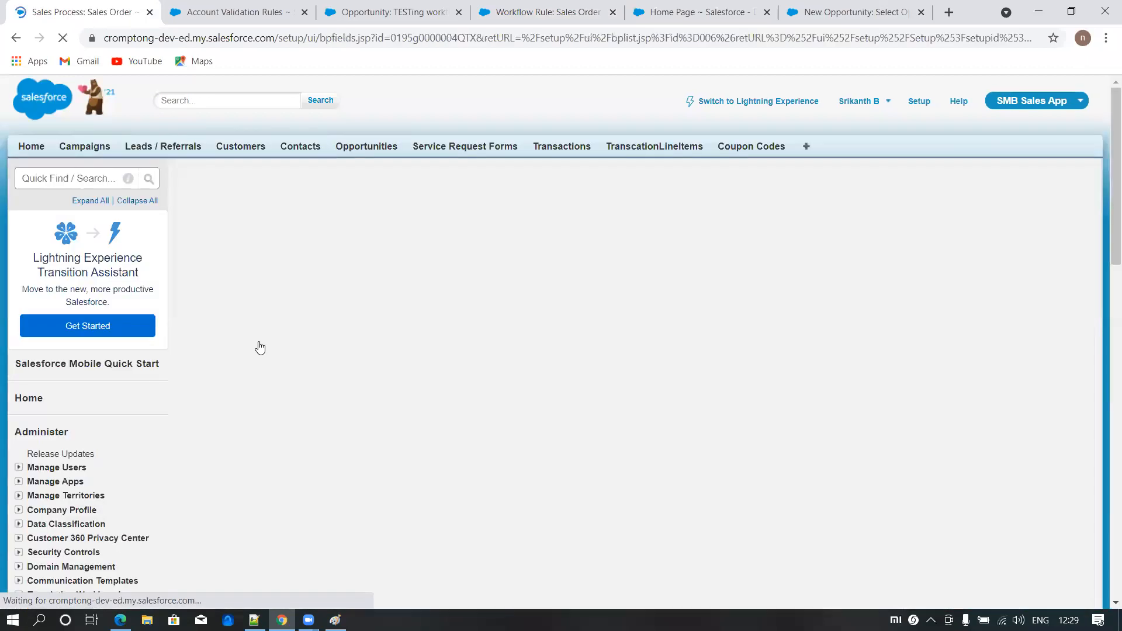
left_click(318, 381)
left_click(318, 394, "shift")
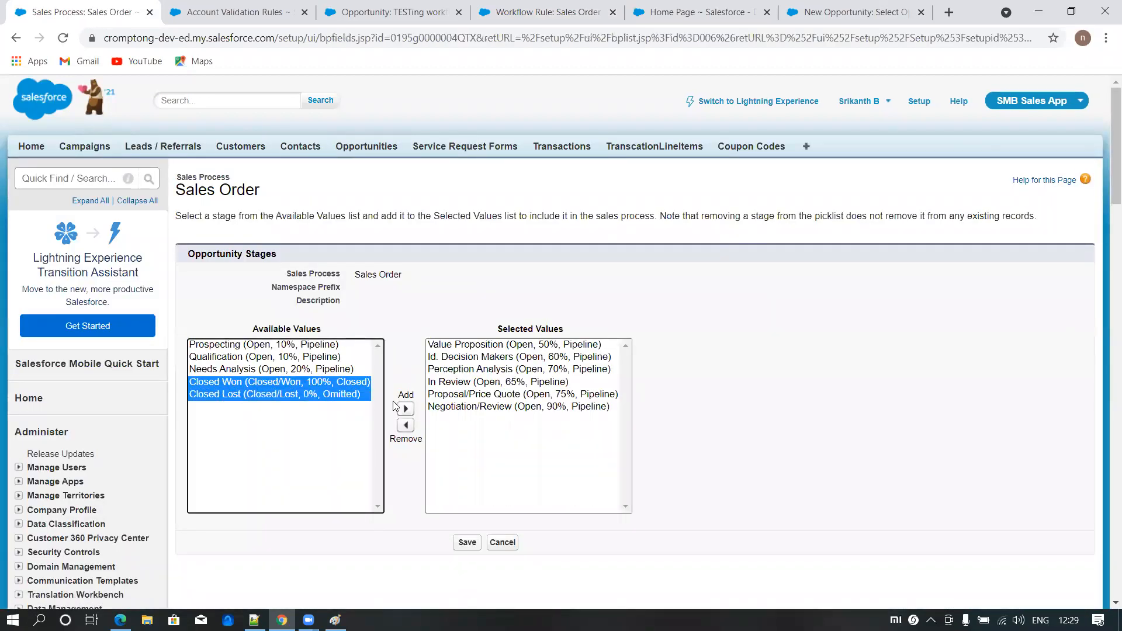
left_click(406, 410)
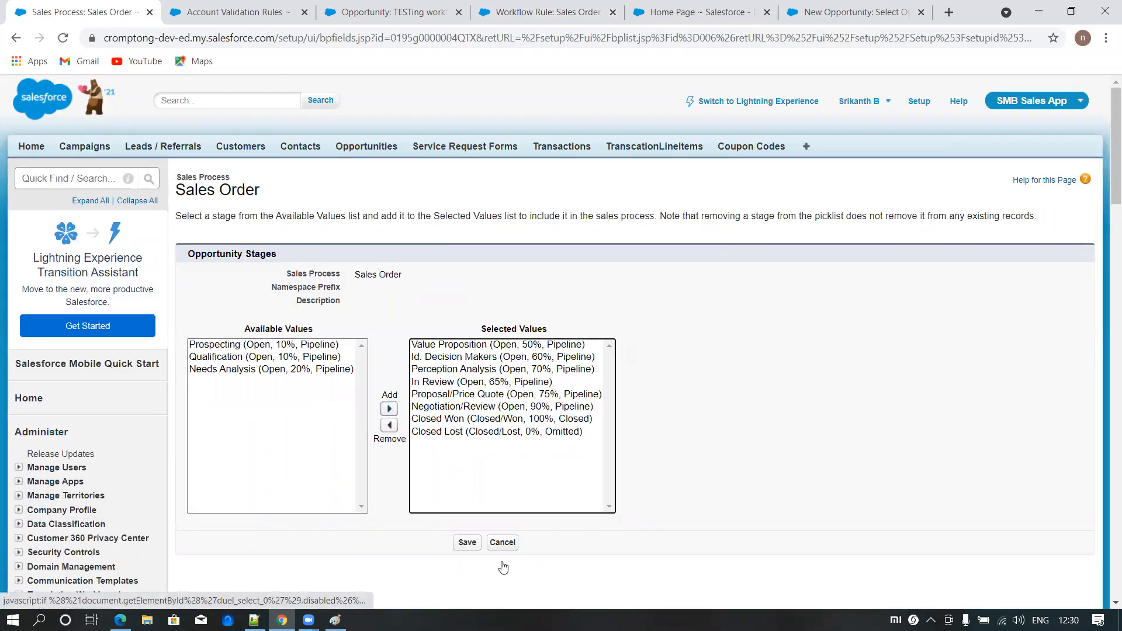
left_click(465, 543)
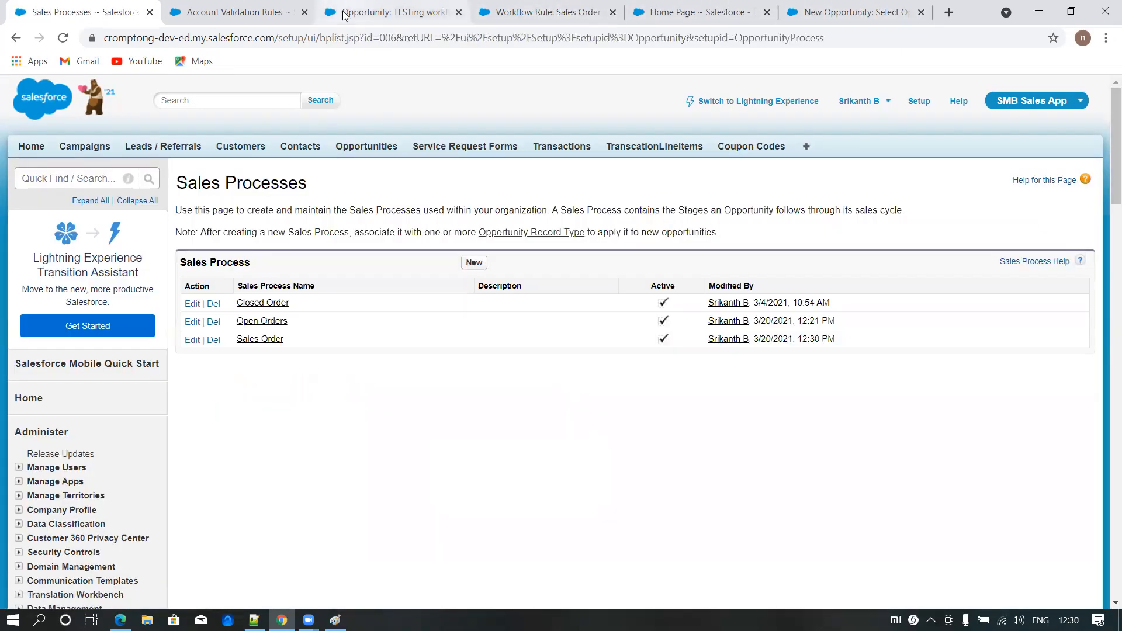
- Return to the TESTing workflow opportunity, dismiss the Dependent Fields dialog and reload the record
left_click(380, 13)
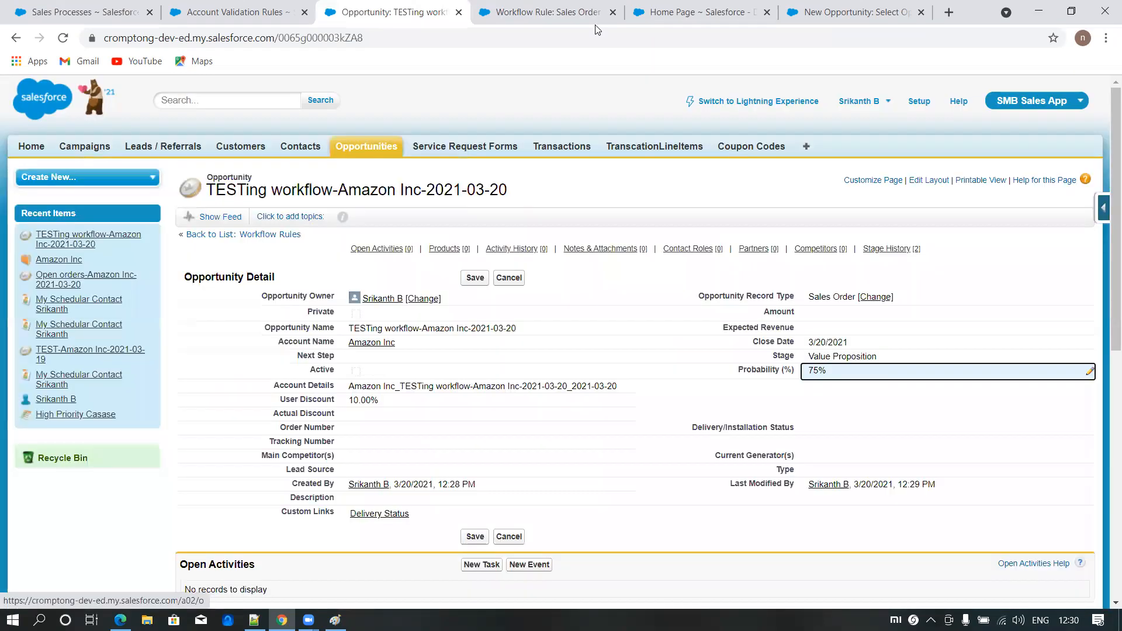
left_click(667, 195)
left_click(592, 38)
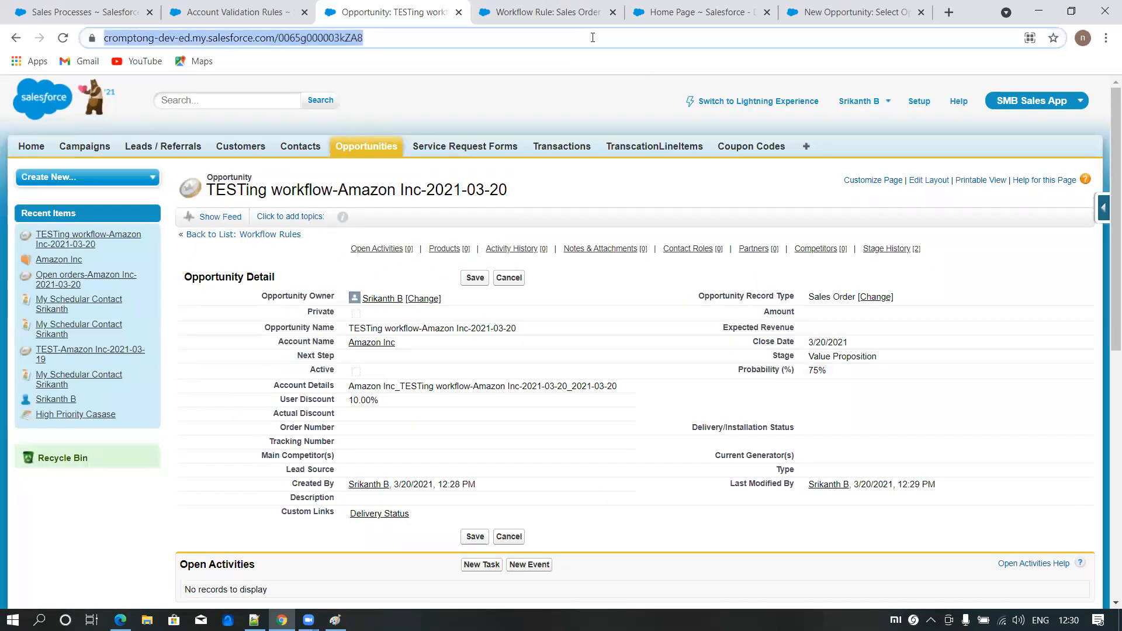
key("Return")
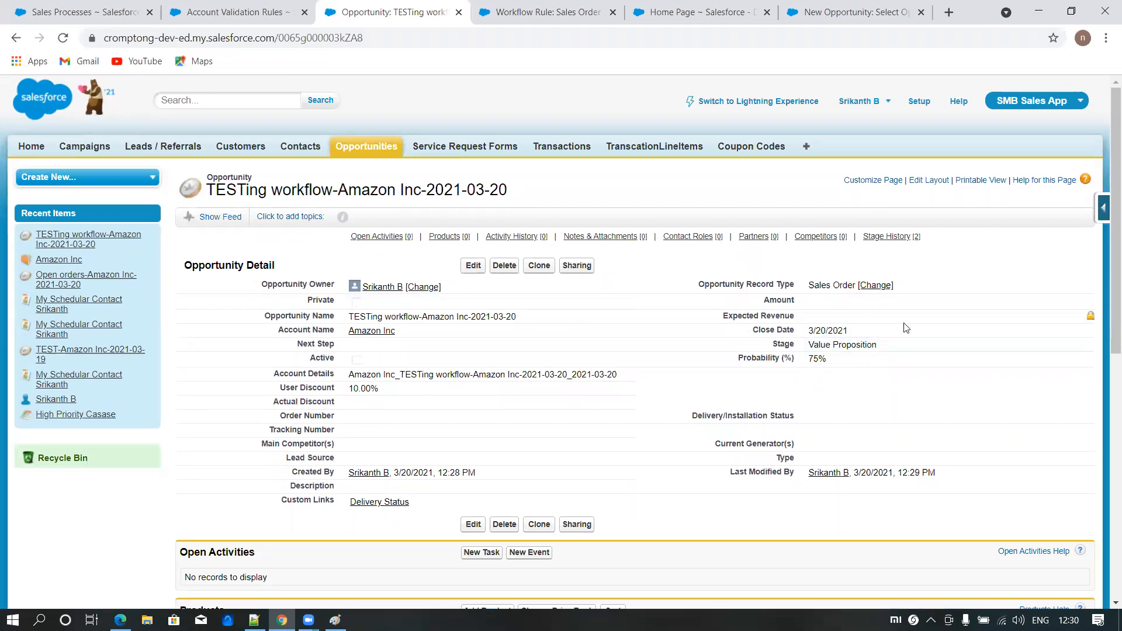
- Set the opportunity's stage to Closed Won with the dependent 100% probability and save the record
double_click(882, 345)
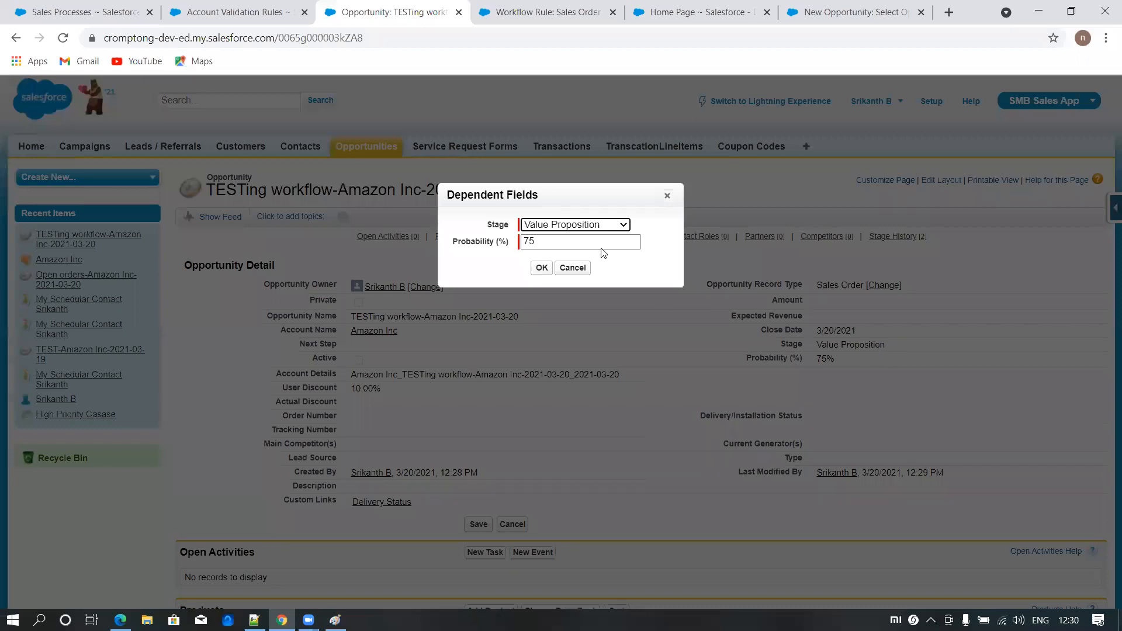
left_click(598, 229)
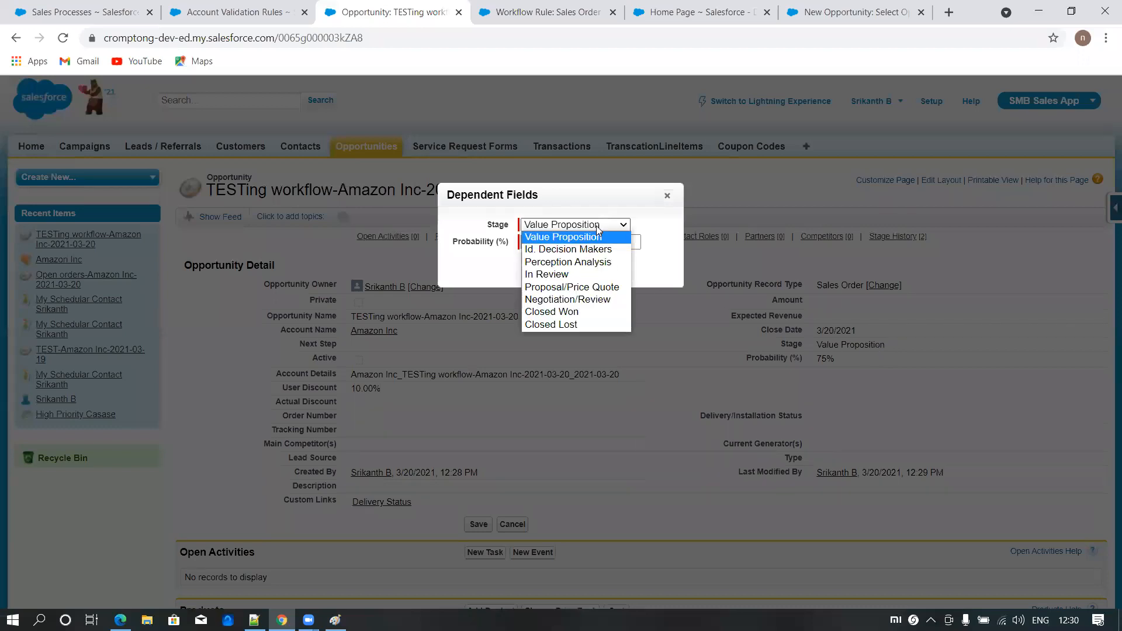
left_click(566, 312)
left_click(542, 269)
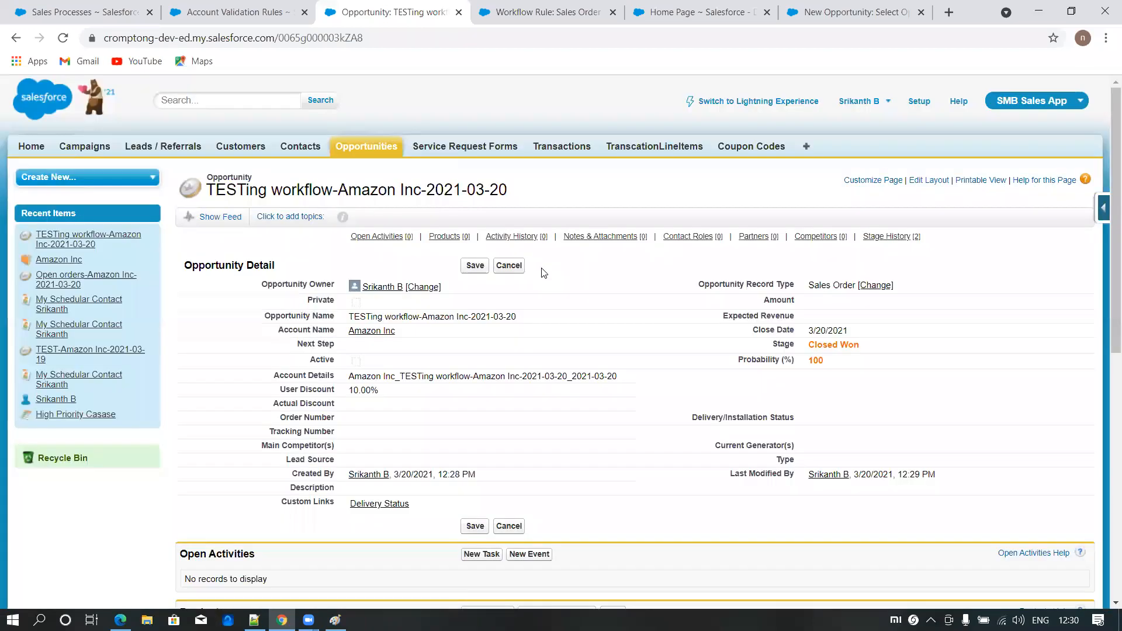
left_click(472, 267)
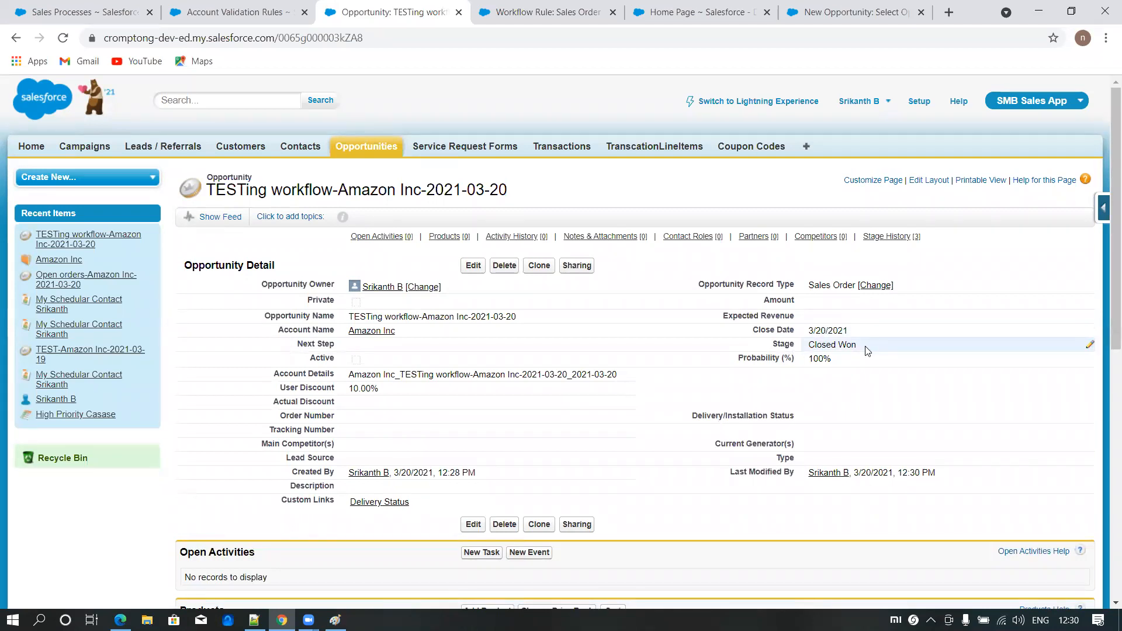
- Try to change the opportunity's record type to Closed Order and save the record
left_click(875, 285)
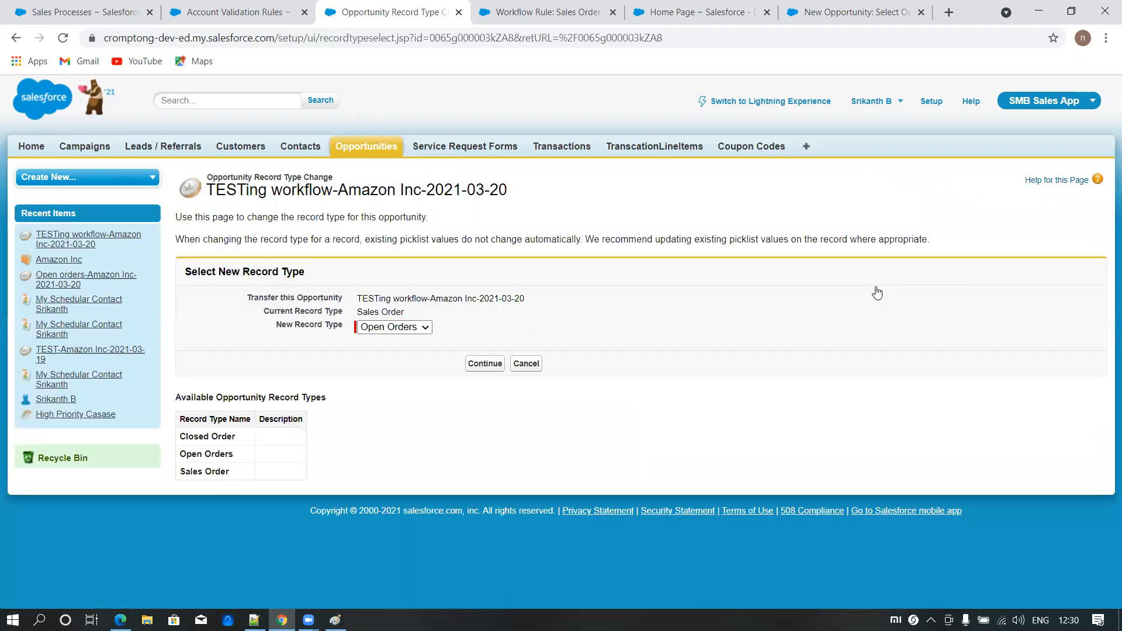
left_click(391, 328)
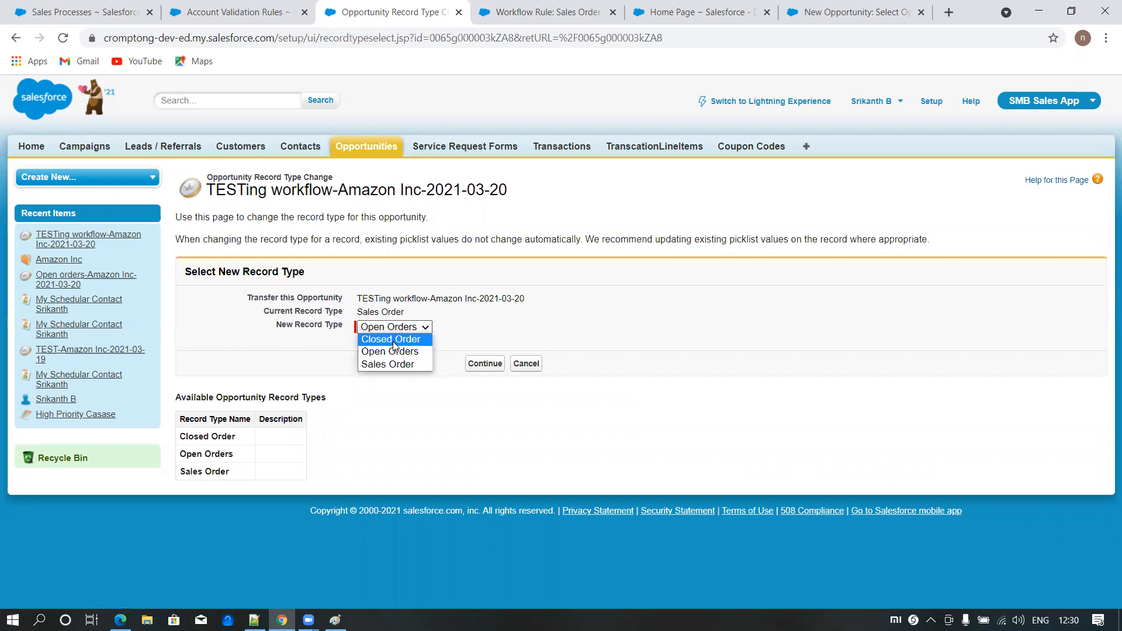
left_click(394, 342)
left_click(484, 364)
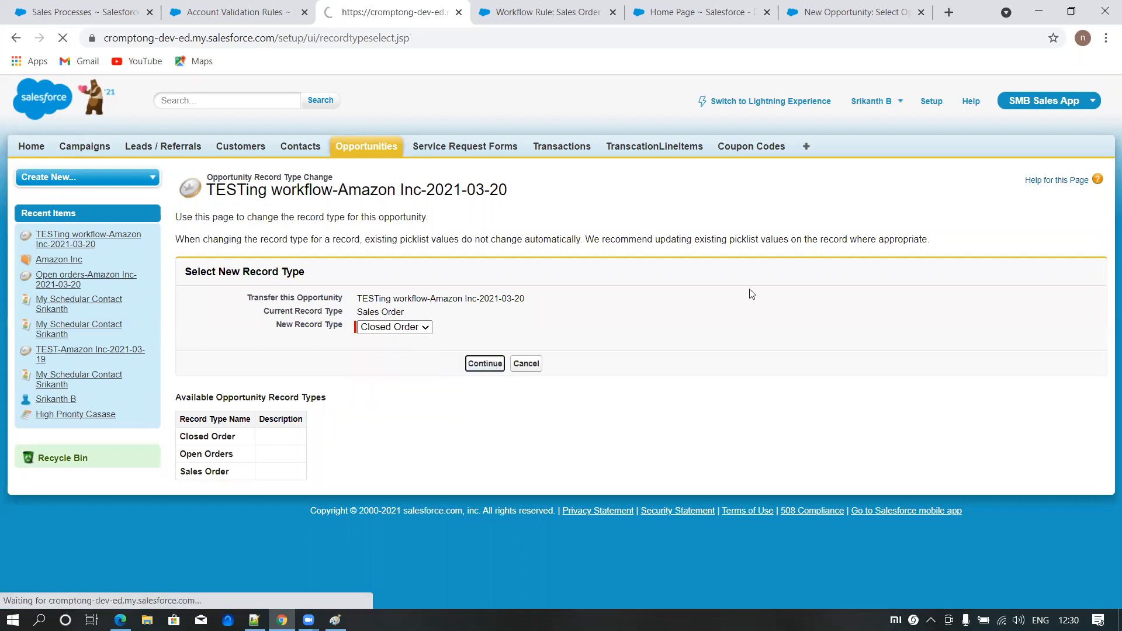
left_click(473, 230)
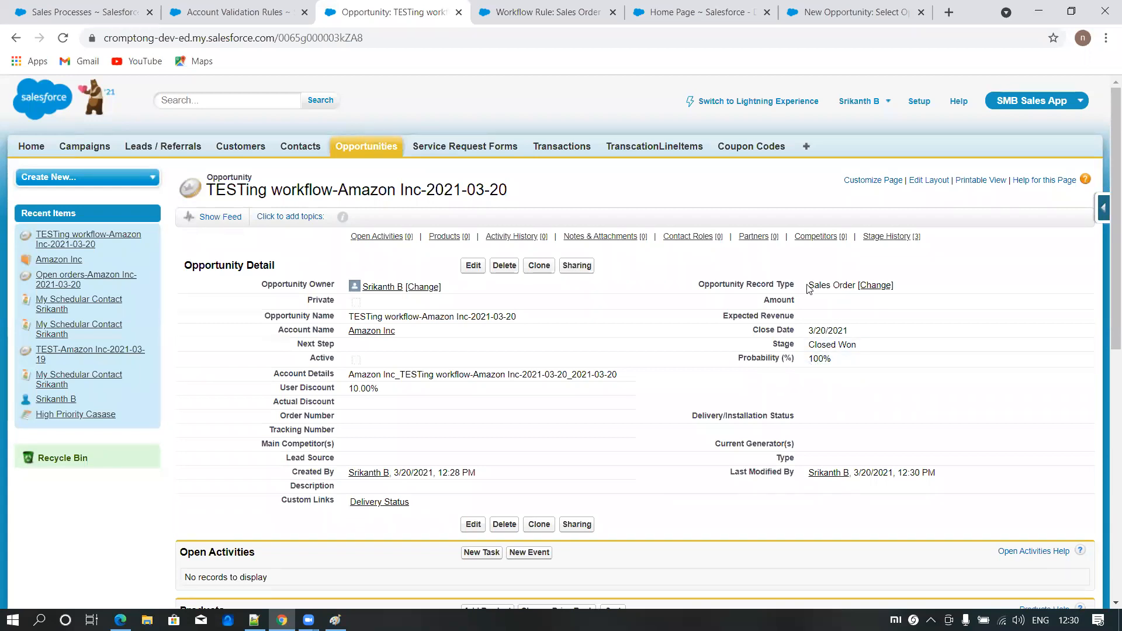
- Check the opportunity's record type and switch back to the Sales Order Rule's detail page
left_click_drag(820, 285, 858, 289)
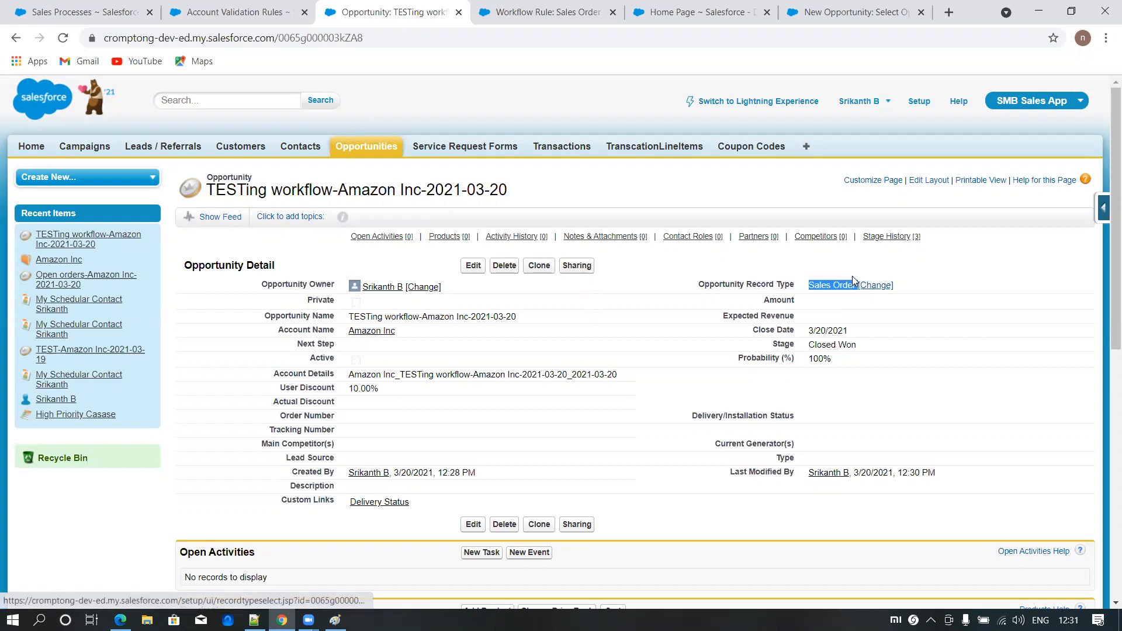
left_click(559, 17)
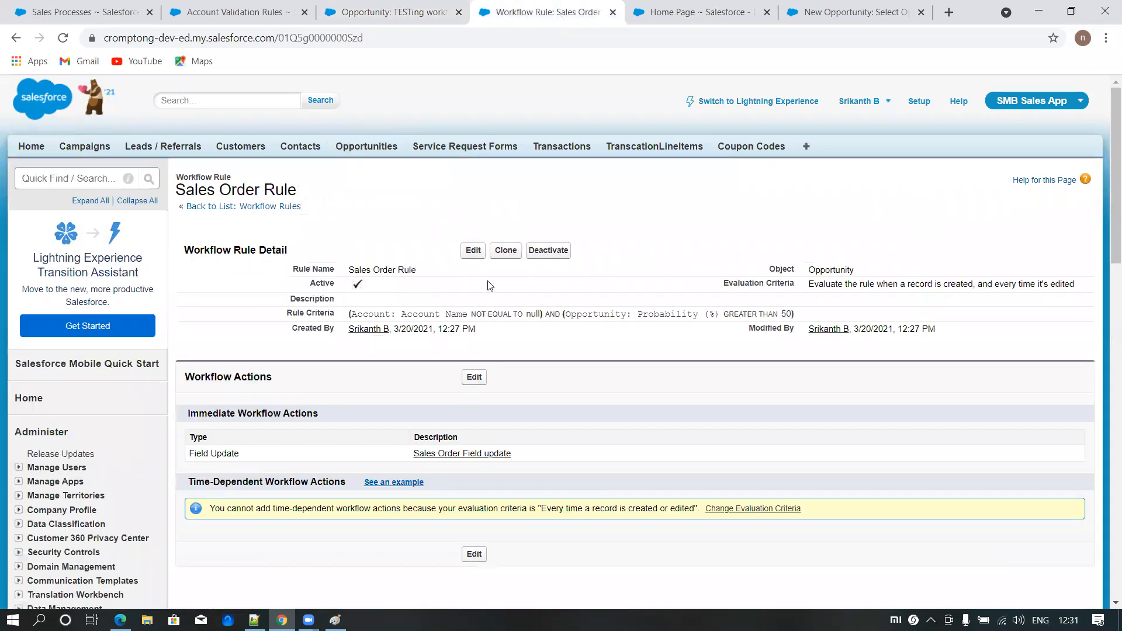
- Edit the Sales Order Rule and add a third criterion on Opportunity: Stage with the operator not equal to
left_click(473, 250)
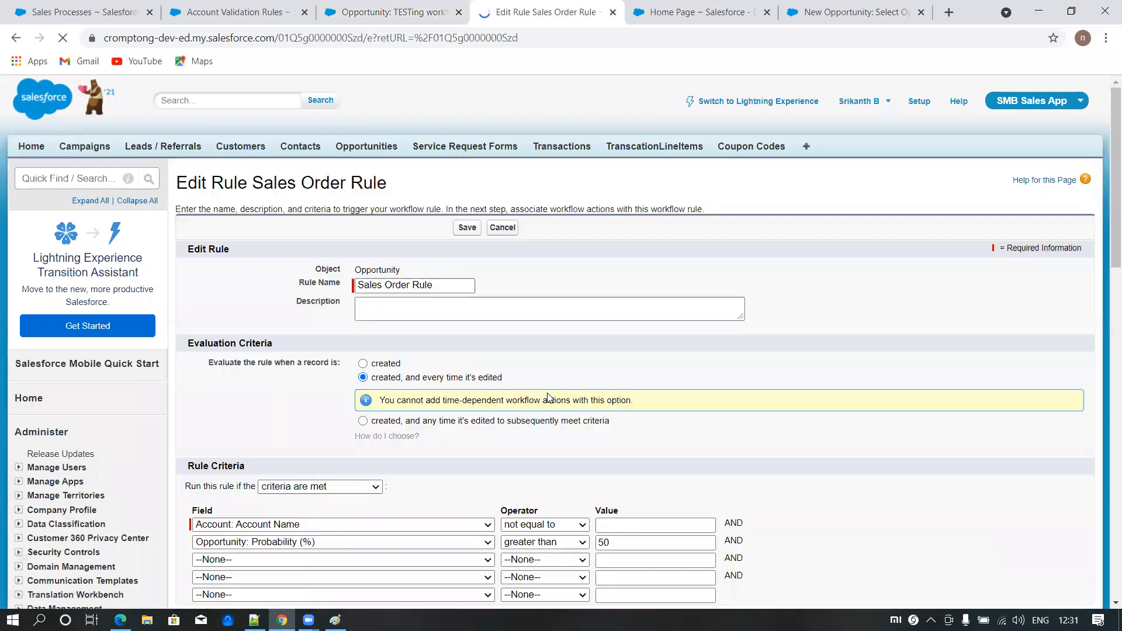
scroll(318, 403, "down", 2)
left_click(308, 415)
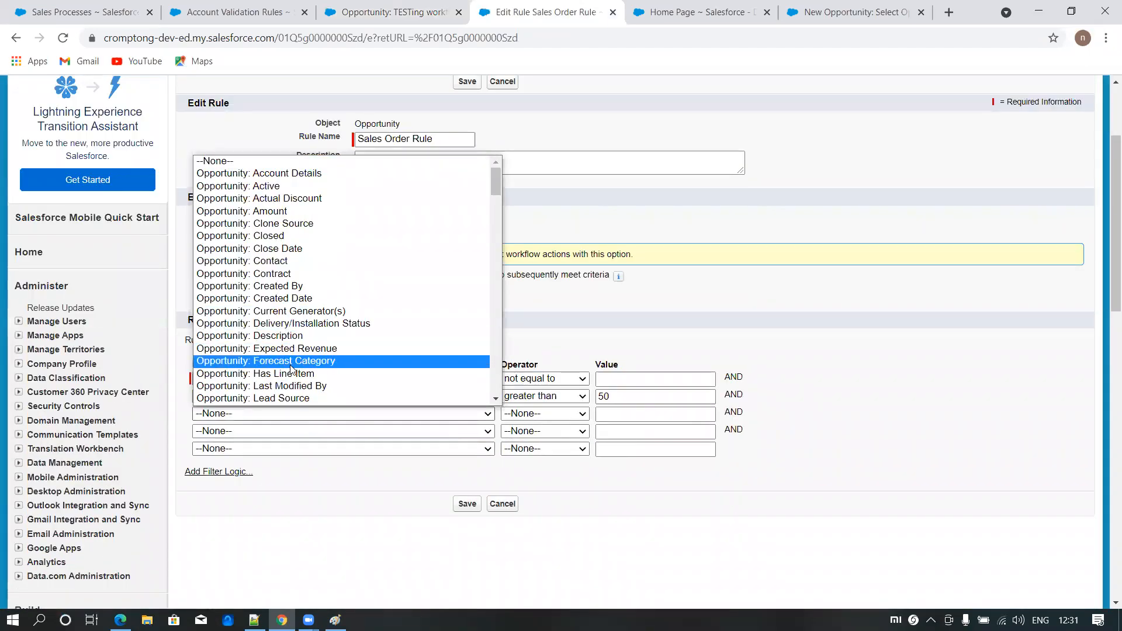
scroll(275, 293, "down", 3)
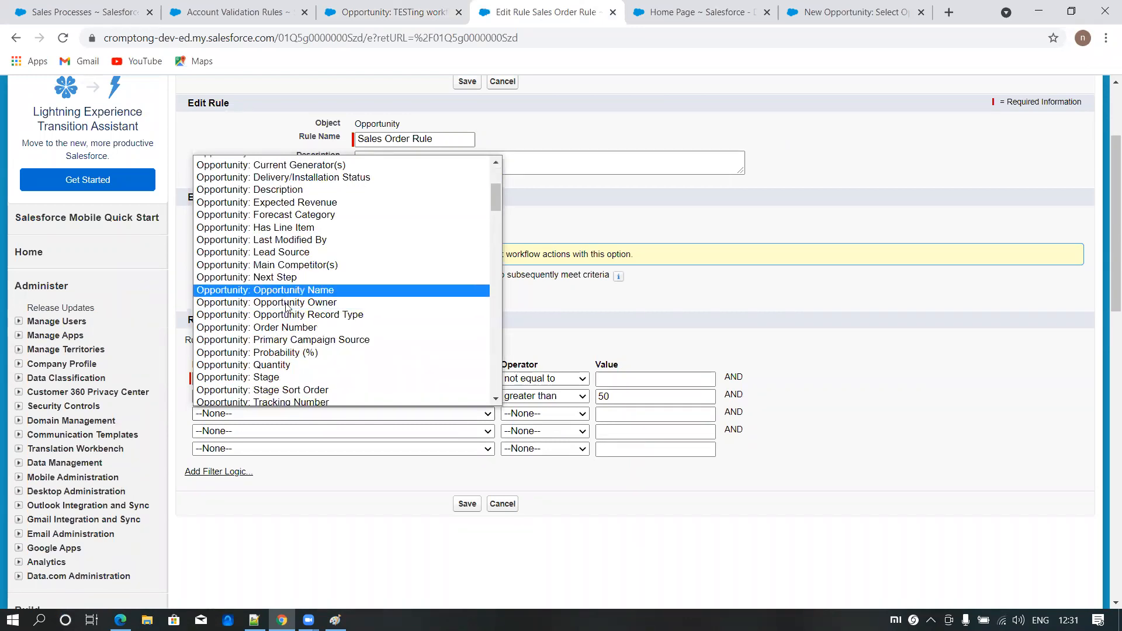
left_click(289, 377)
left_click(521, 414)
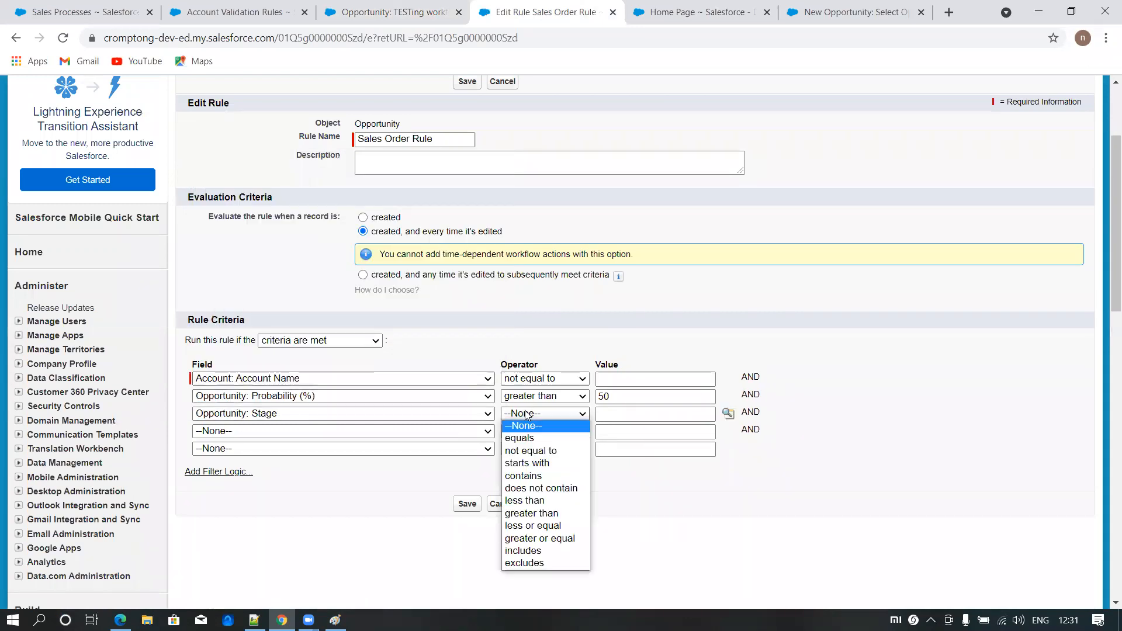
left_click(533, 455)
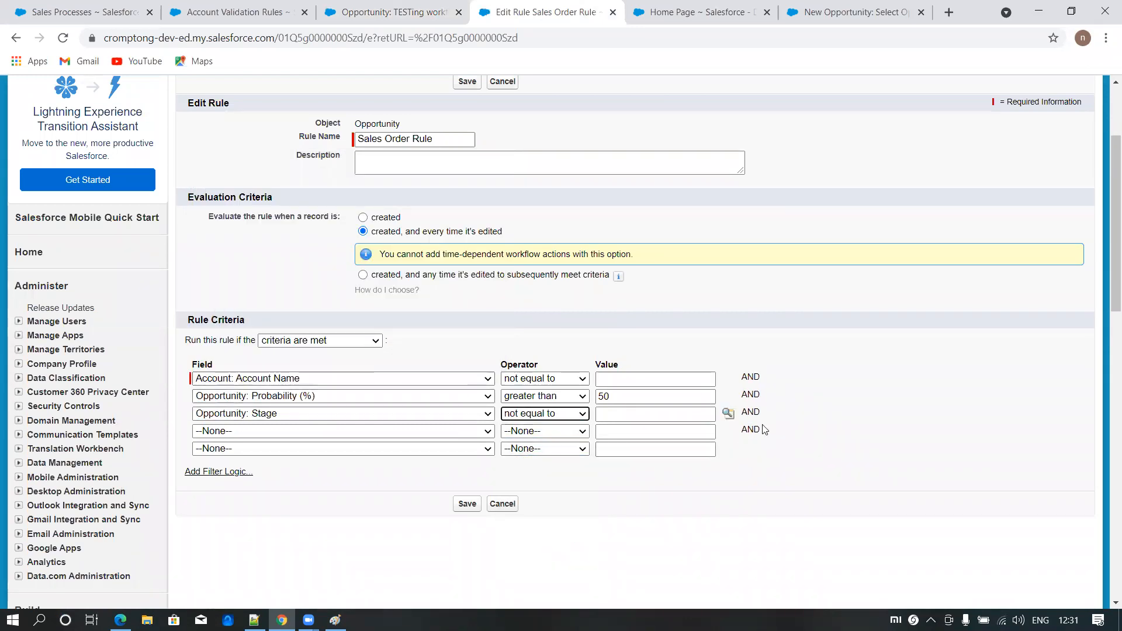
- Set the Stage criterion's values to Closed Won and Closed Lost and save the rule
left_click(728, 413)
left_click(25, 282)
left_click(25, 298)
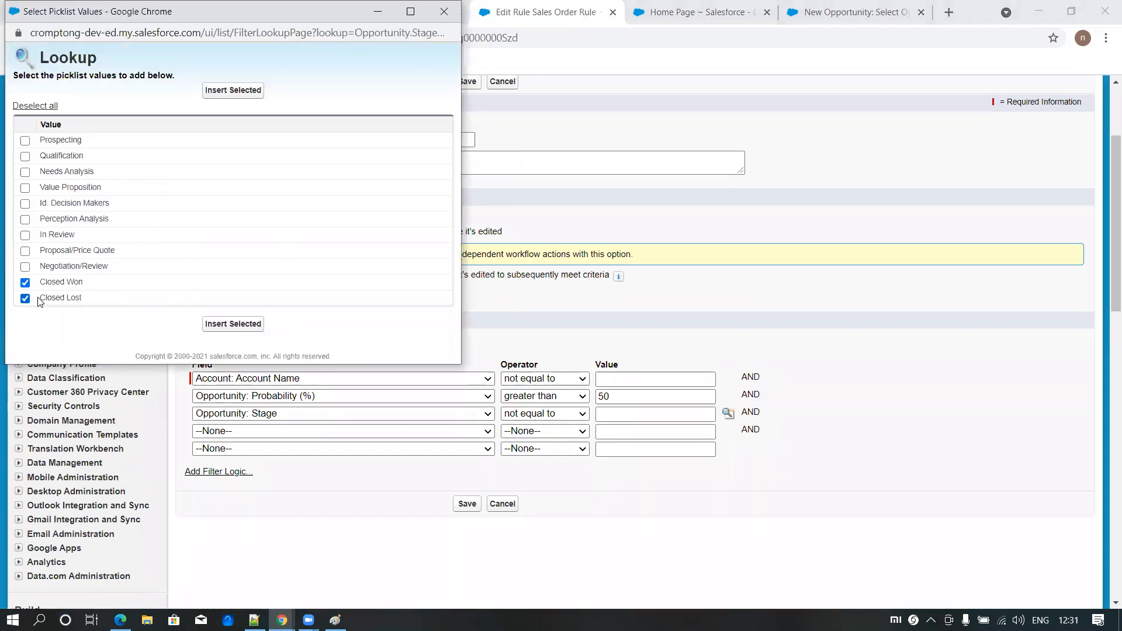
left_click(232, 325)
left_click(466, 504)
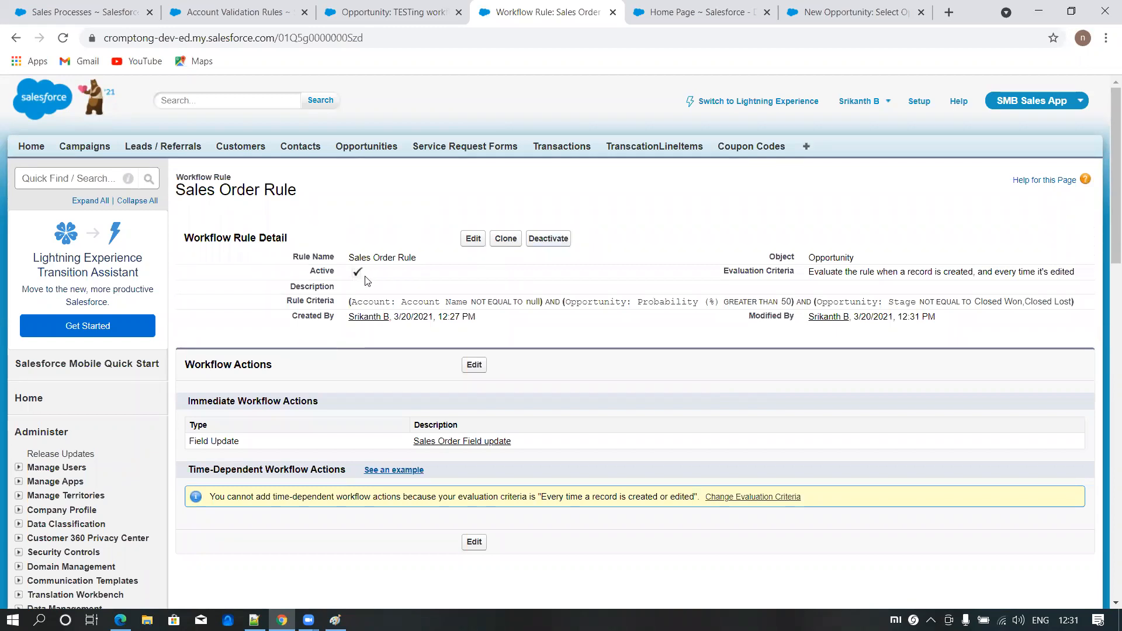
- Return to the TESTing workflow opportunity, set its stage to Negotiation/Review and save the record
left_click(417, 16)
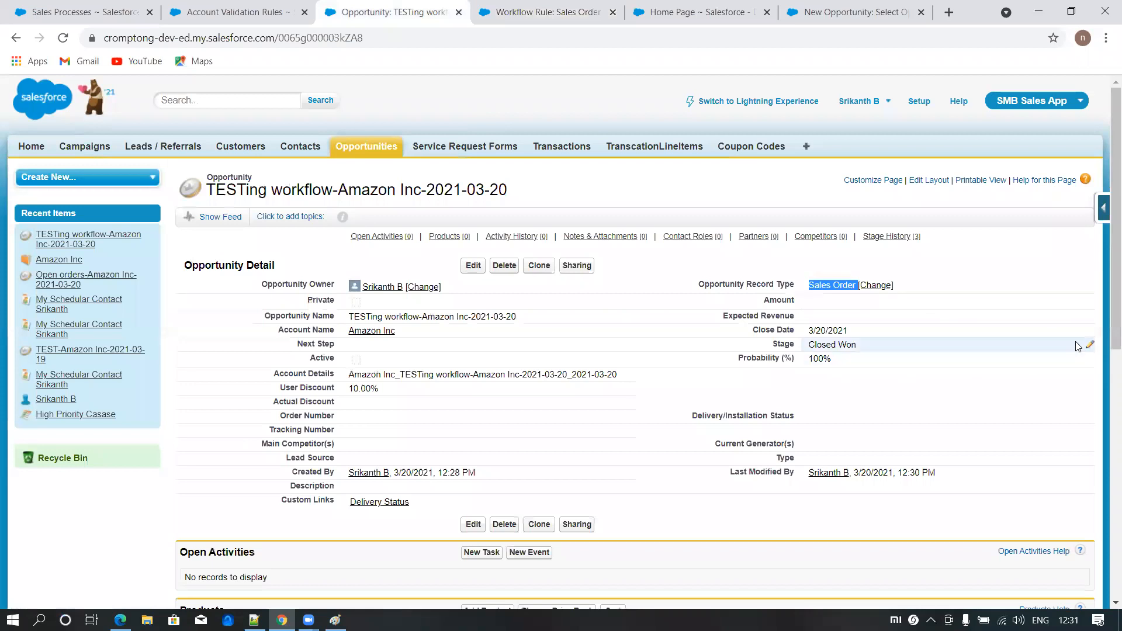
left_click(473, 265)
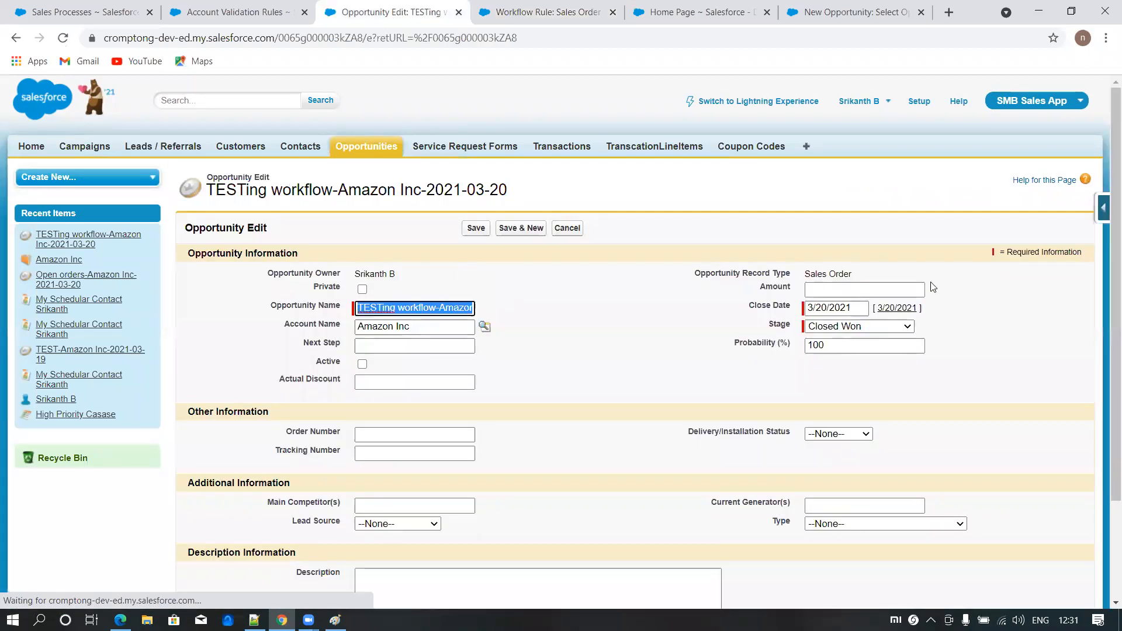
left_click(844, 327)
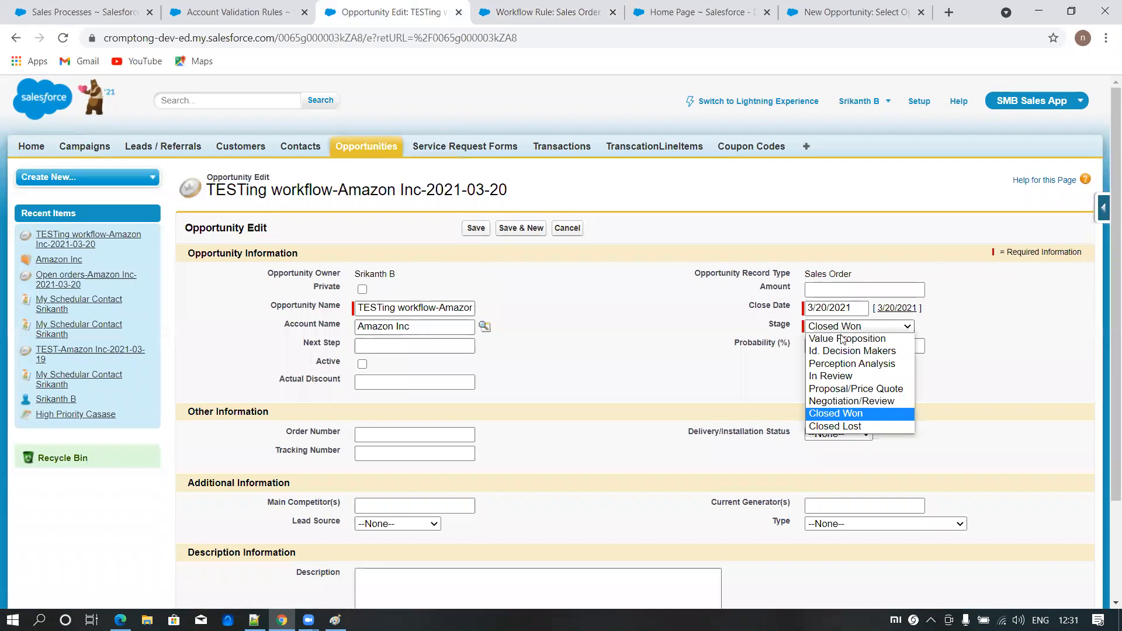
left_click(834, 400)
left_click_drag(805, 276, 871, 281)
left_click(475, 228)
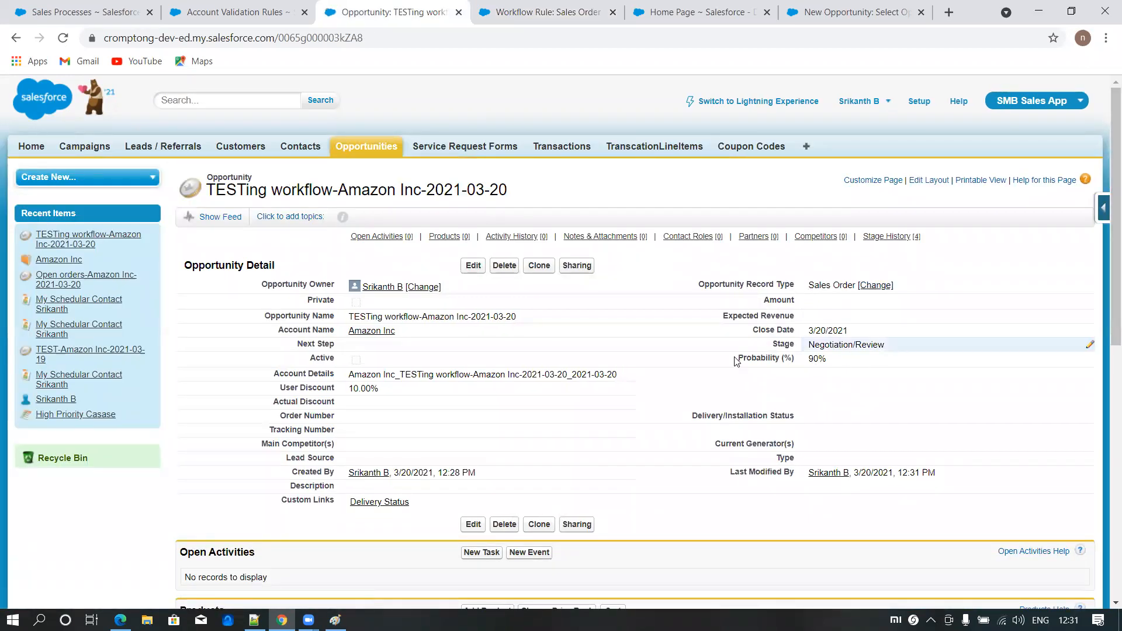
- Set the opportunity's stage to Closed Won with 100% probability, save it and check its record type
double_click(865, 345)
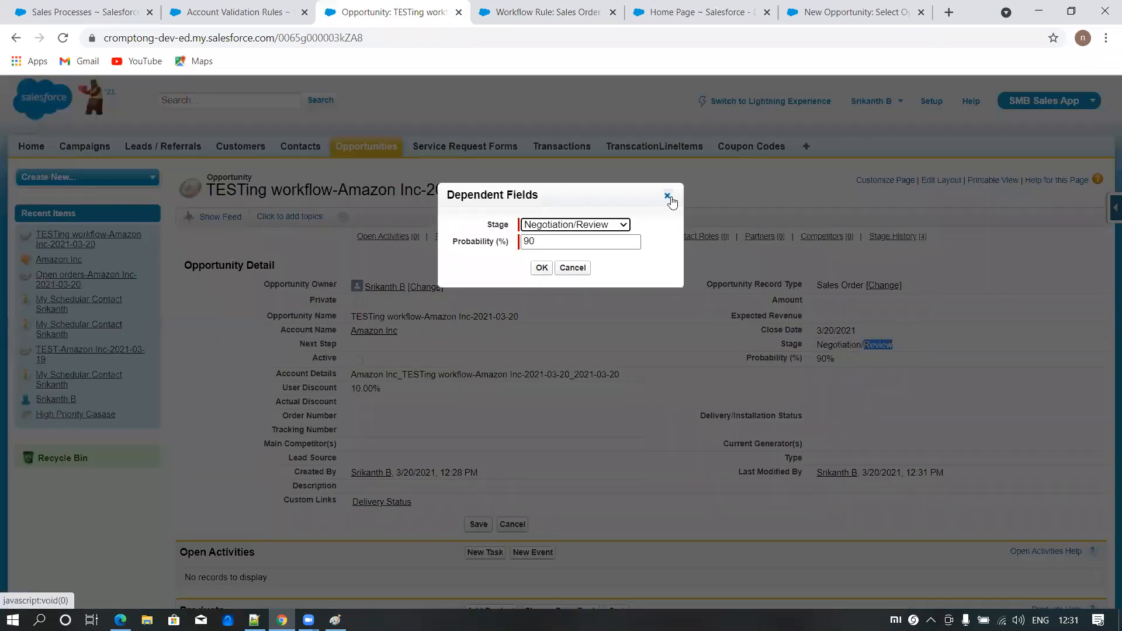
left_click(569, 224)
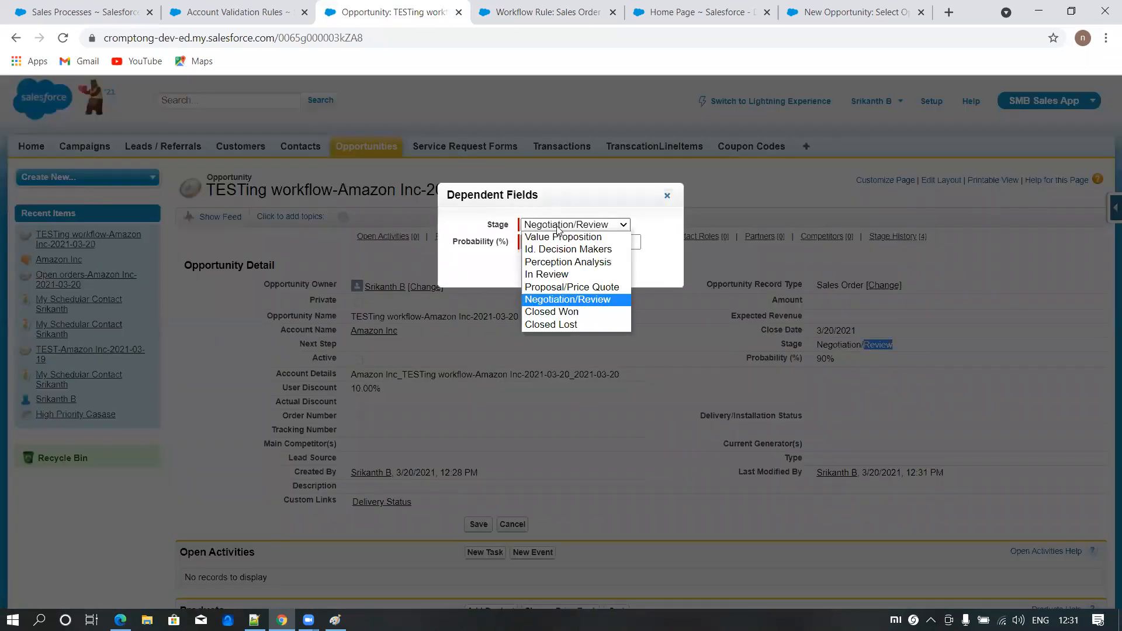
left_click(545, 319)
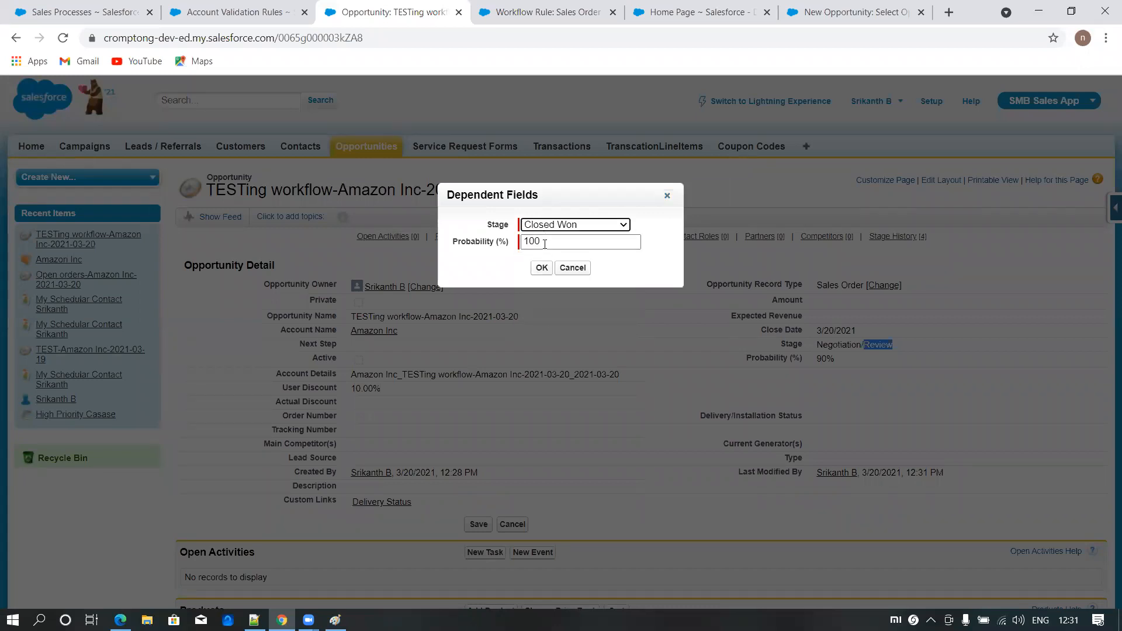
left_click(541, 268)
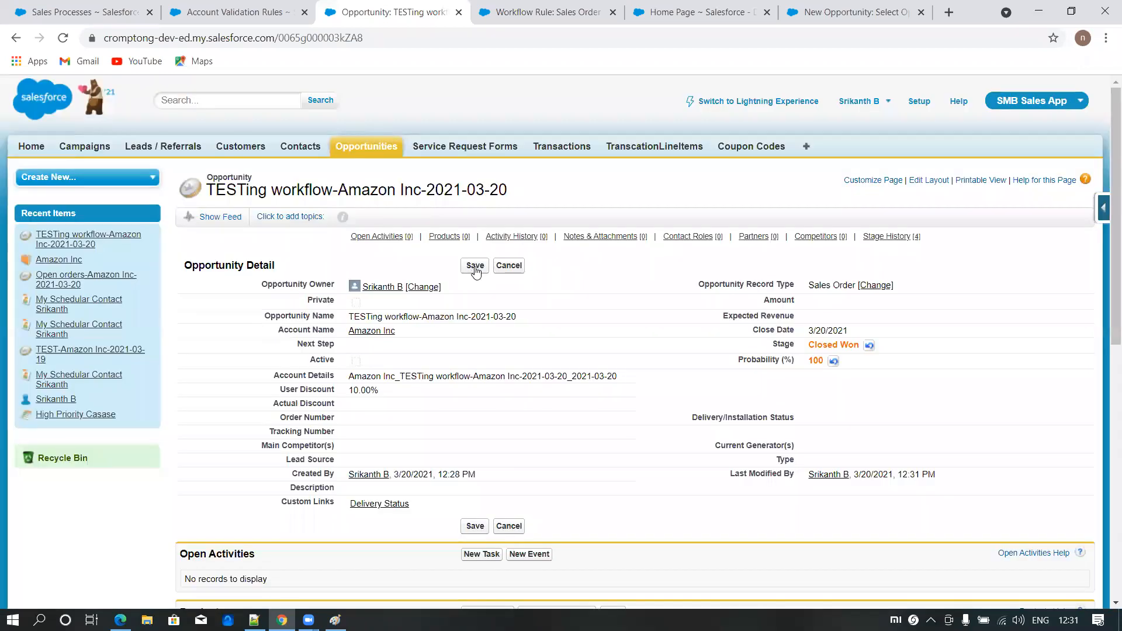
left_click_drag(823, 283, 855, 281)
- Return to the setup pages, start a new workflow rule from the All Workflow Rules list and choose Opportunity as its object
left_click(536, 11)
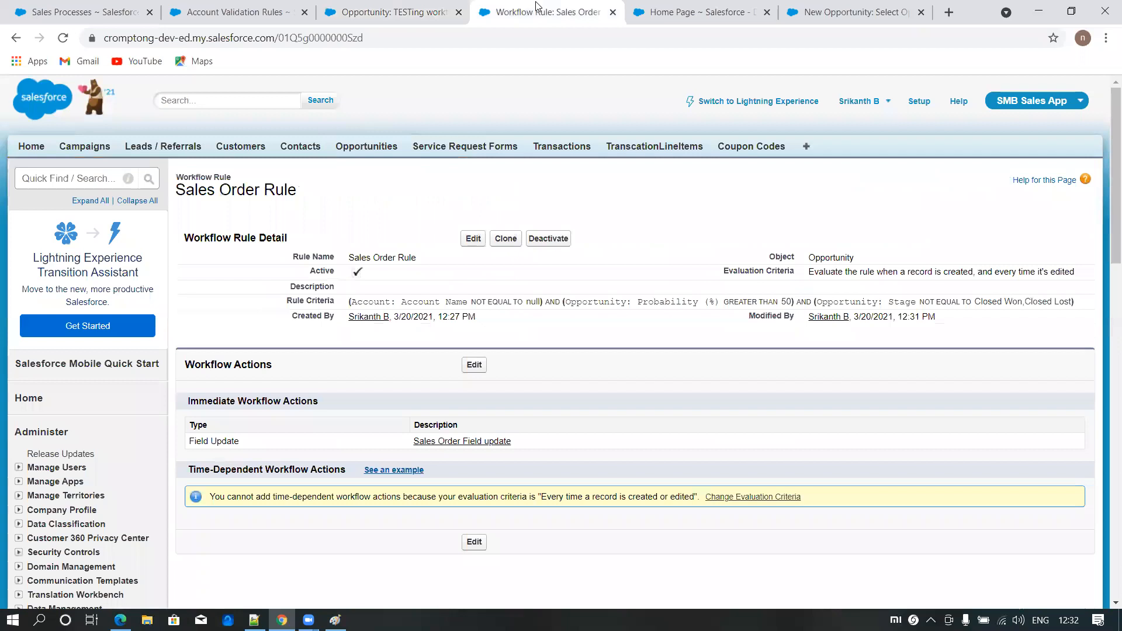
scroll(73, 386, "down", 9)
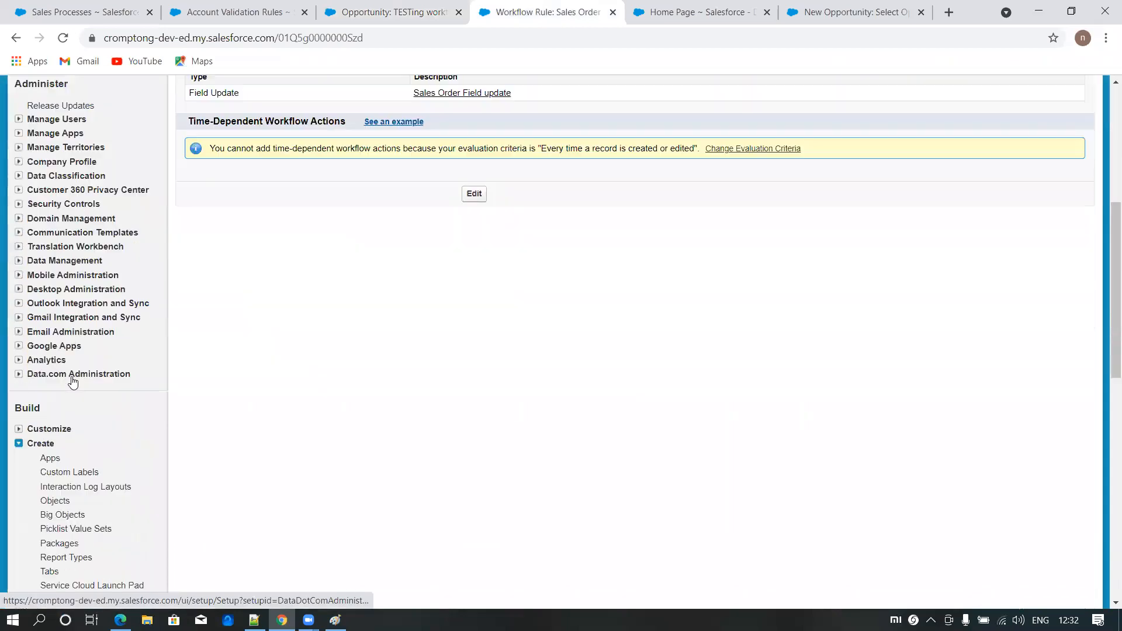
scroll(96, 426, "down", 3)
left_click(83, 339)
scroll(485, 290, "down", 1)
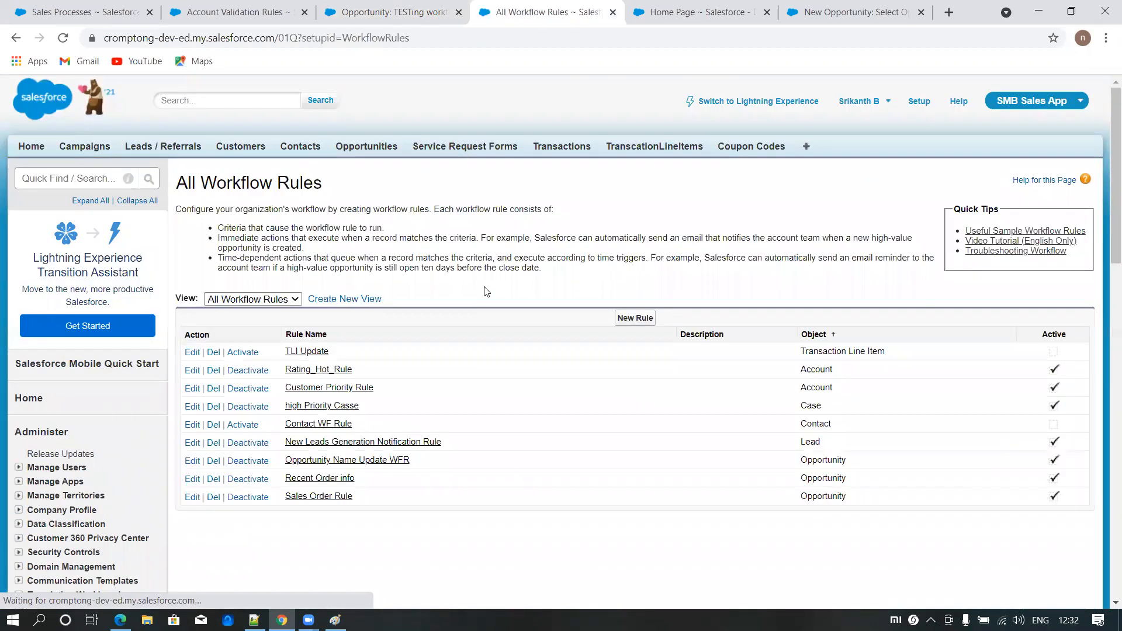
left_click(635, 317)
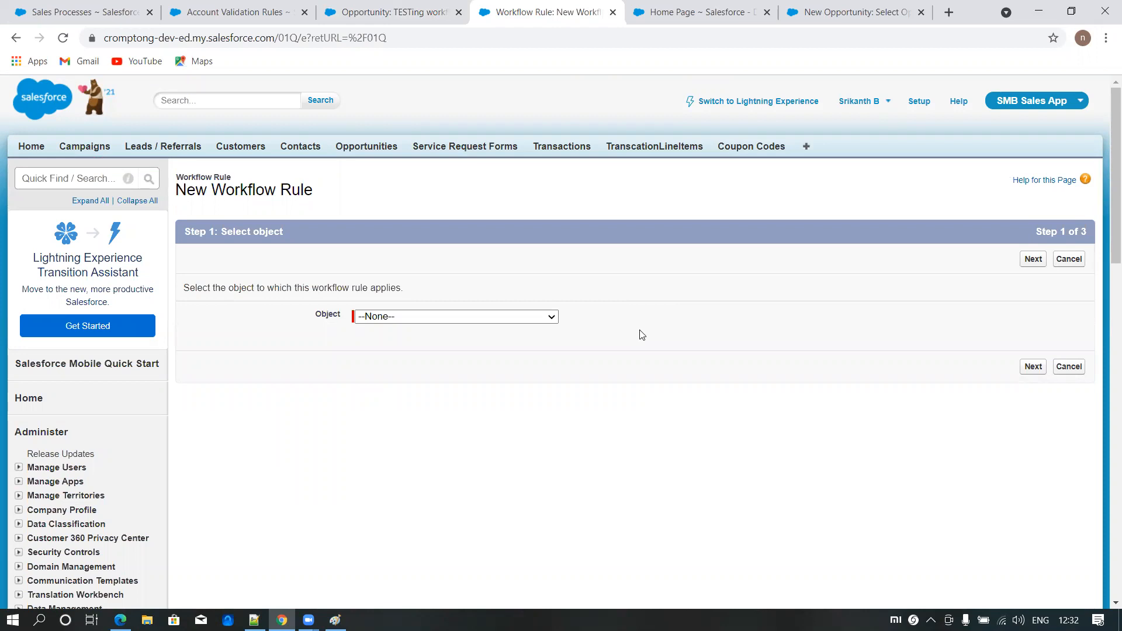
left_click(528, 323)
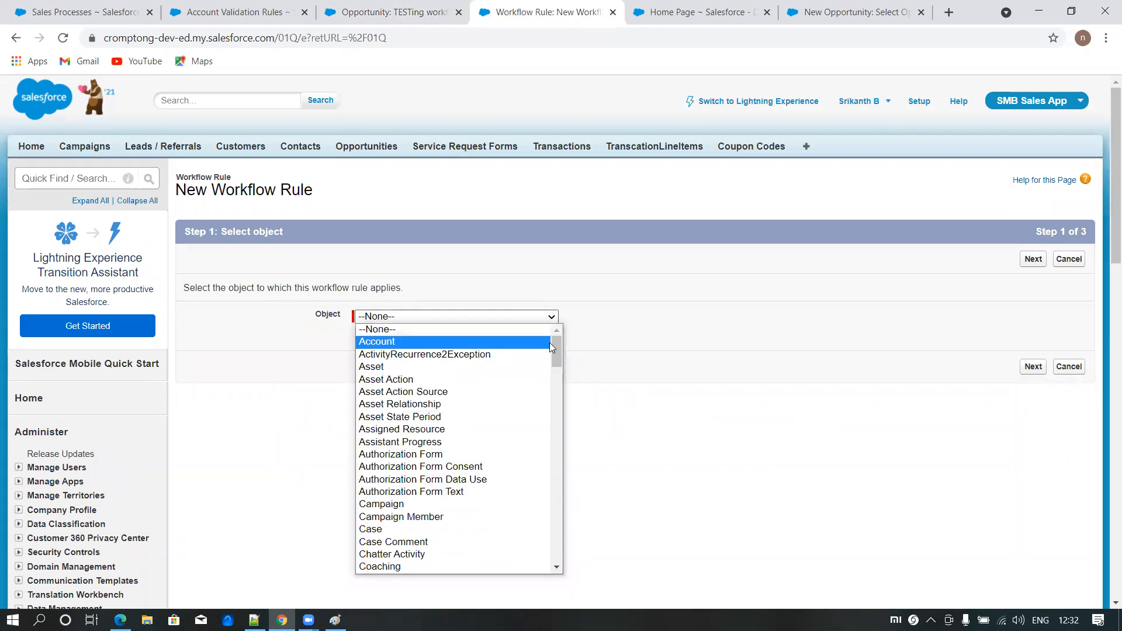
left_click_drag(554, 342, 550, 458)
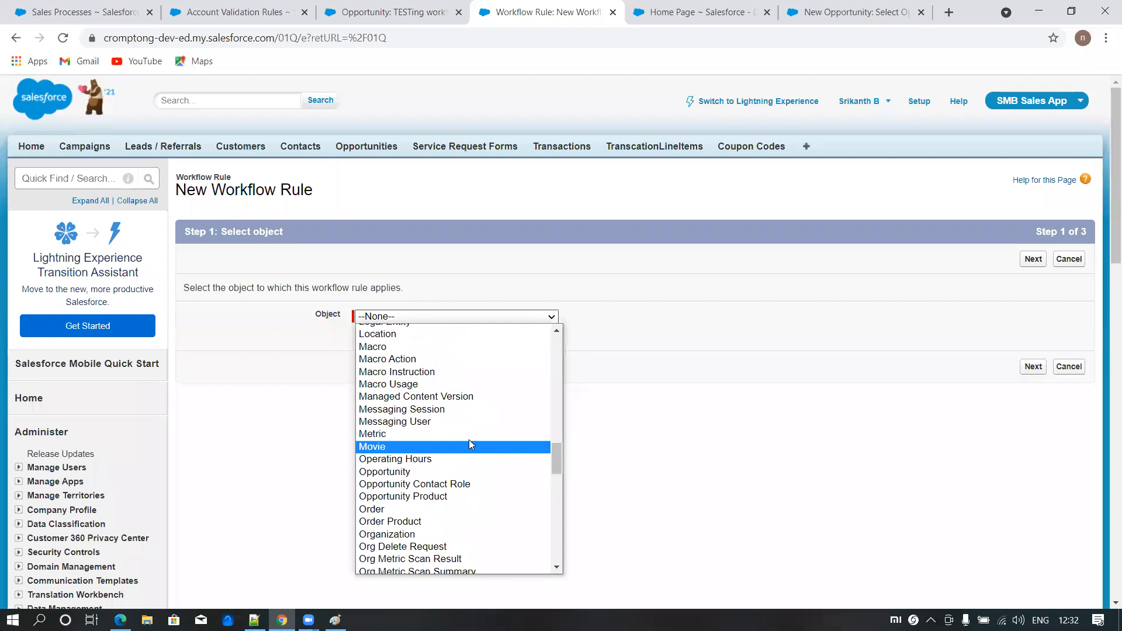
left_click(407, 470)
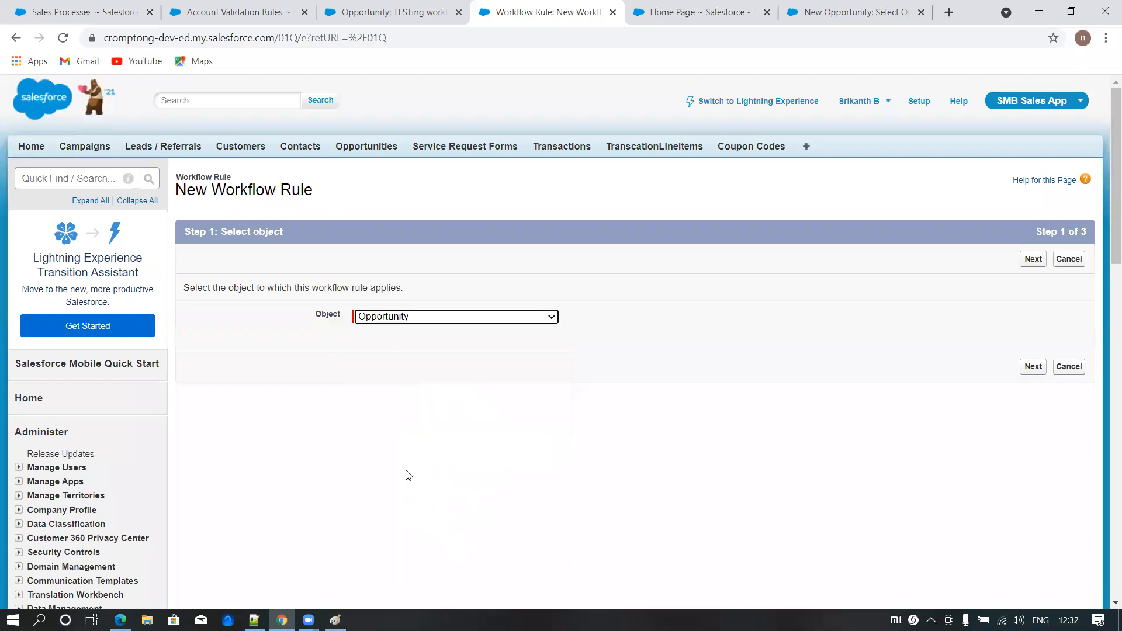
left_click(1032, 259)
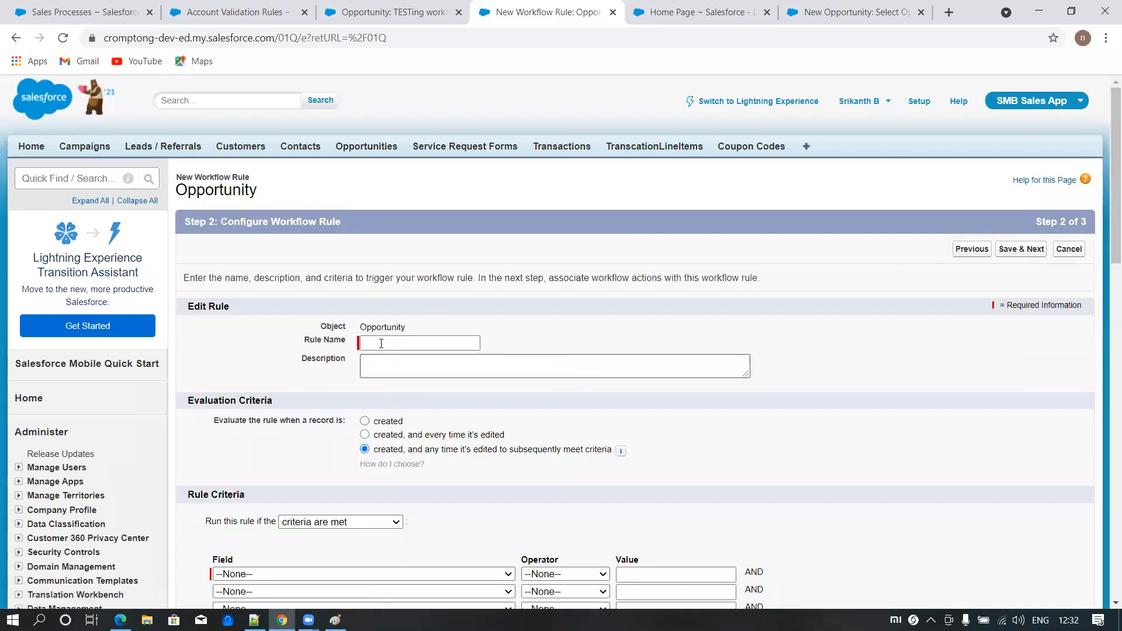
- Name the rule Closing Order rule and have it evaluated when a record is created and every time it's edited
left_click(381, 344)
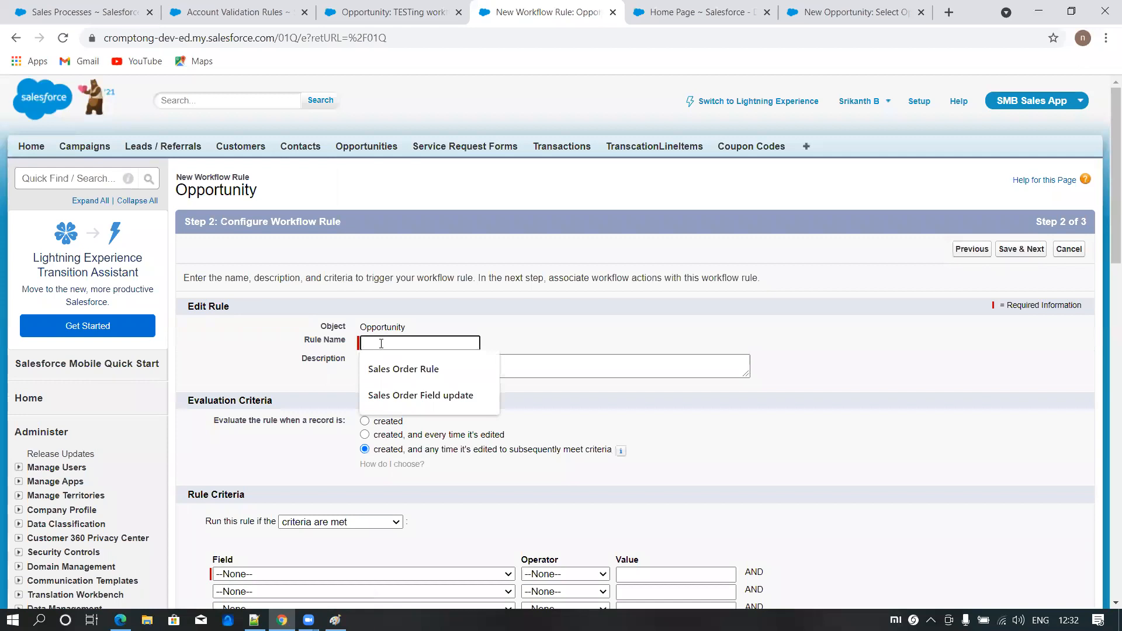
type("Closing Order rule")
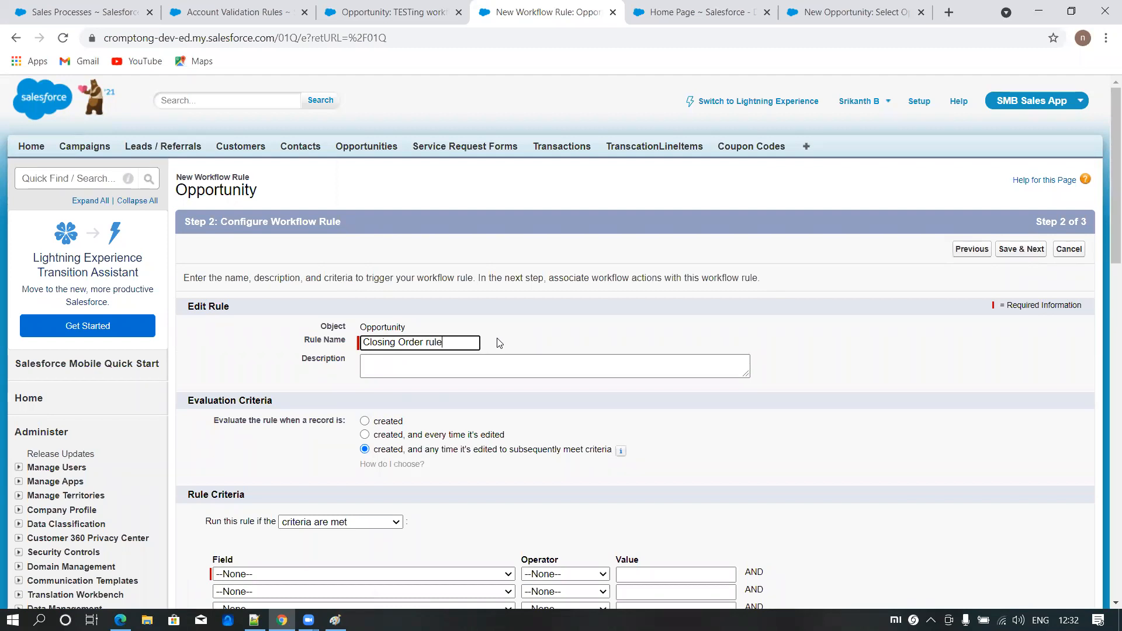
scroll(498, 342, "down", 2)
left_click(364, 434)
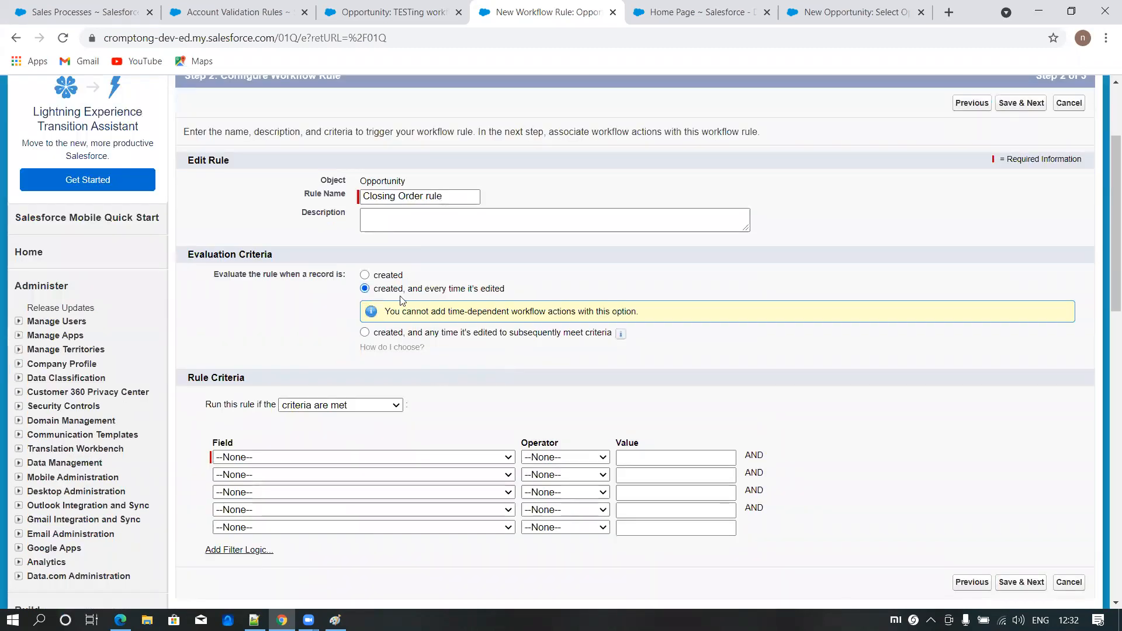
- Add the rule criterion Opportunity: Stage equals Closed Won, Closed Lost and save it to continue to the workflow actions
scroll(465, 313, "down", 2)
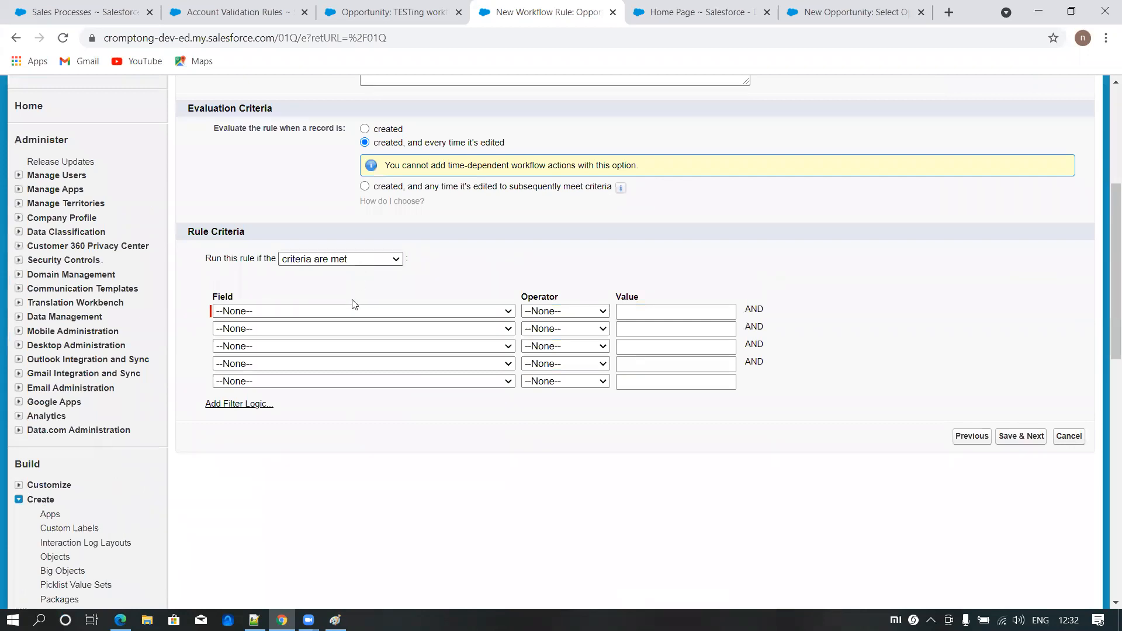
left_click(333, 314)
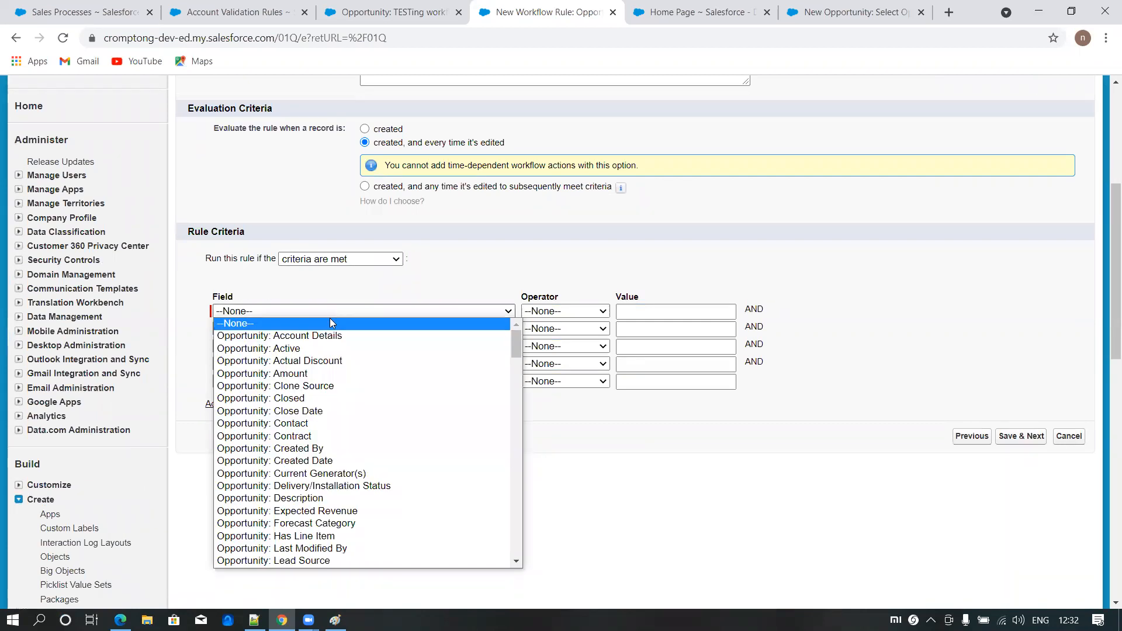
scroll(332, 512, "down", 3)
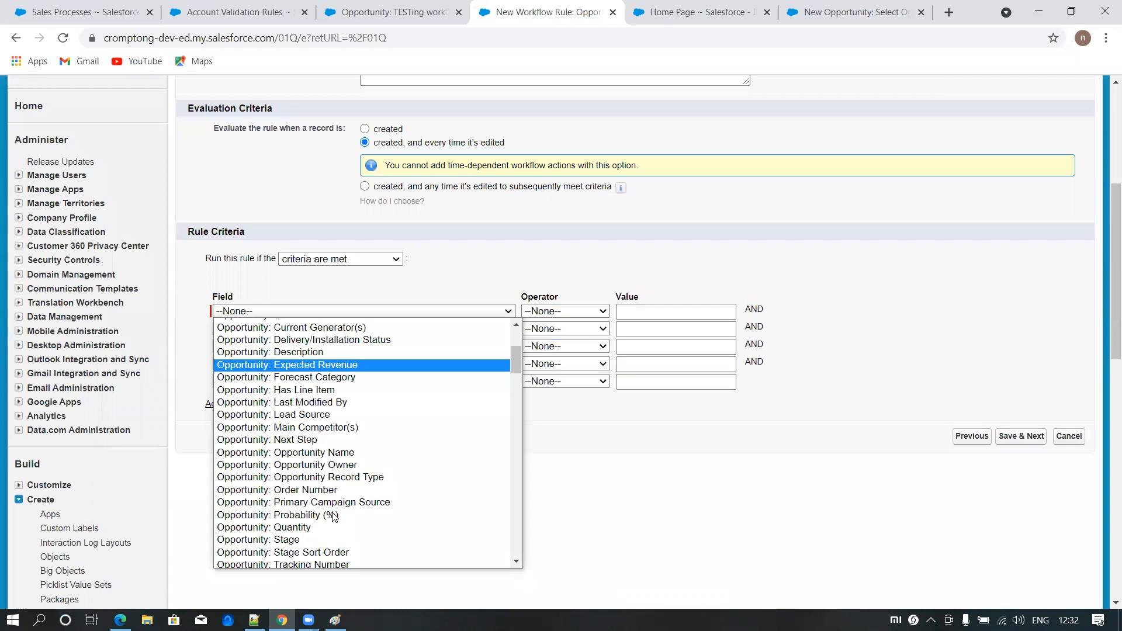
left_click(304, 539)
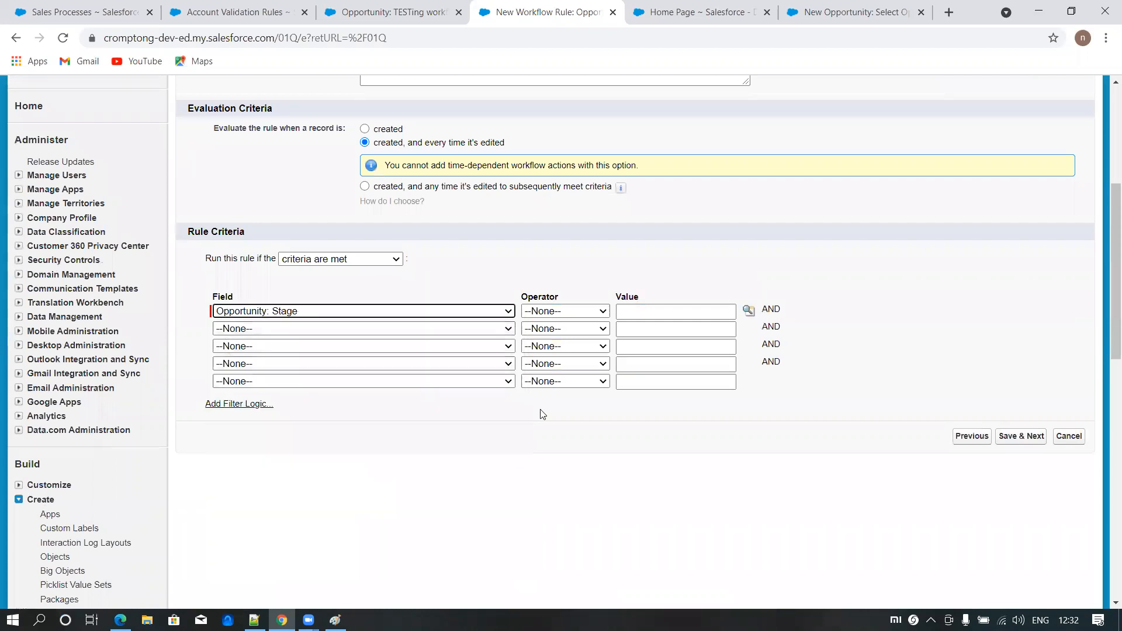
left_click(534, 316)
left_click(529, 335)
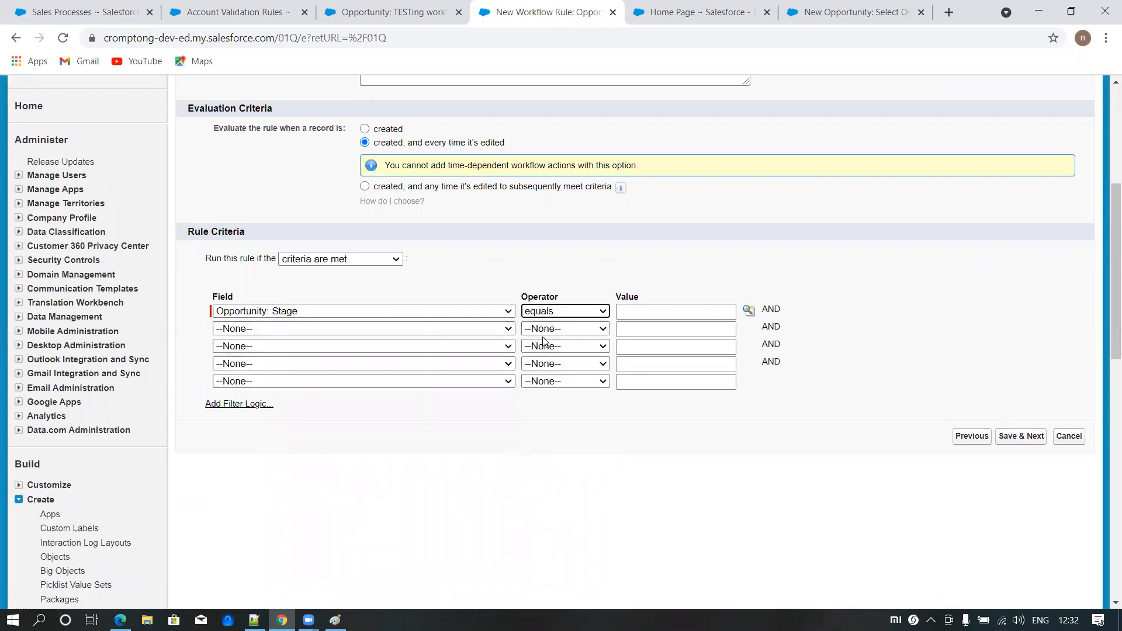
left_click(749, 310)
left_click(25, 282)
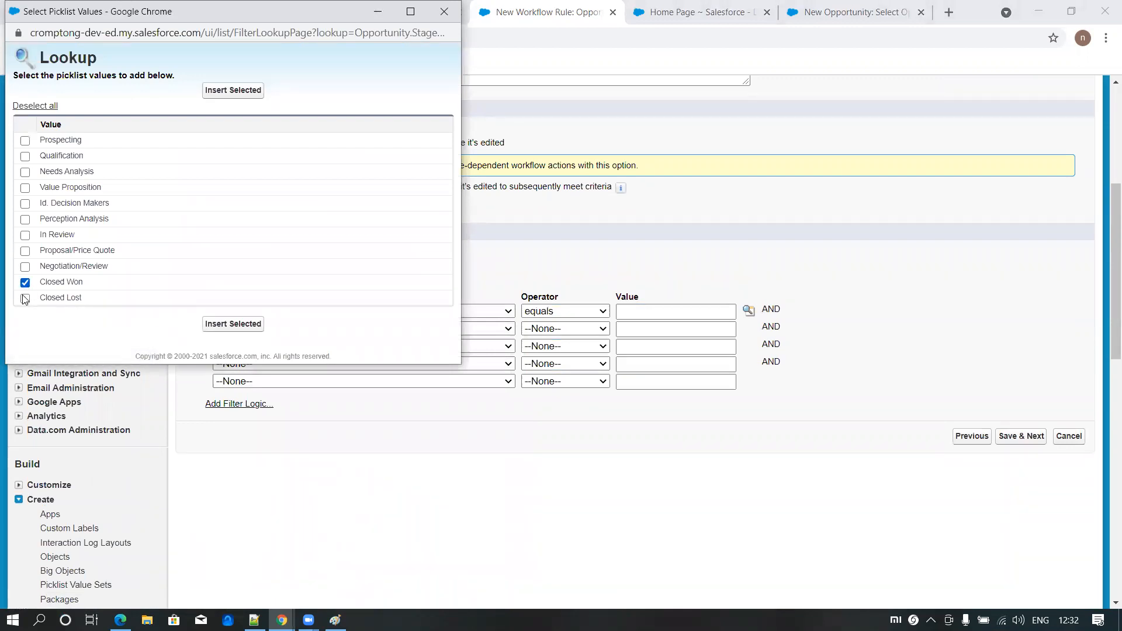
left_click(213, 325)
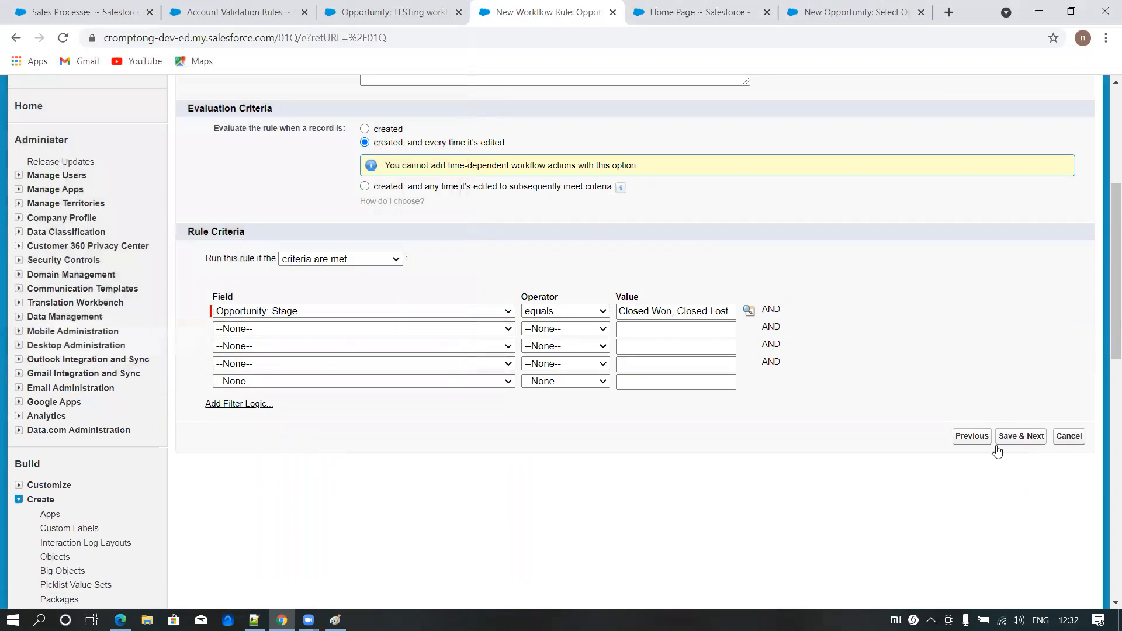
left_click(1020, 435)
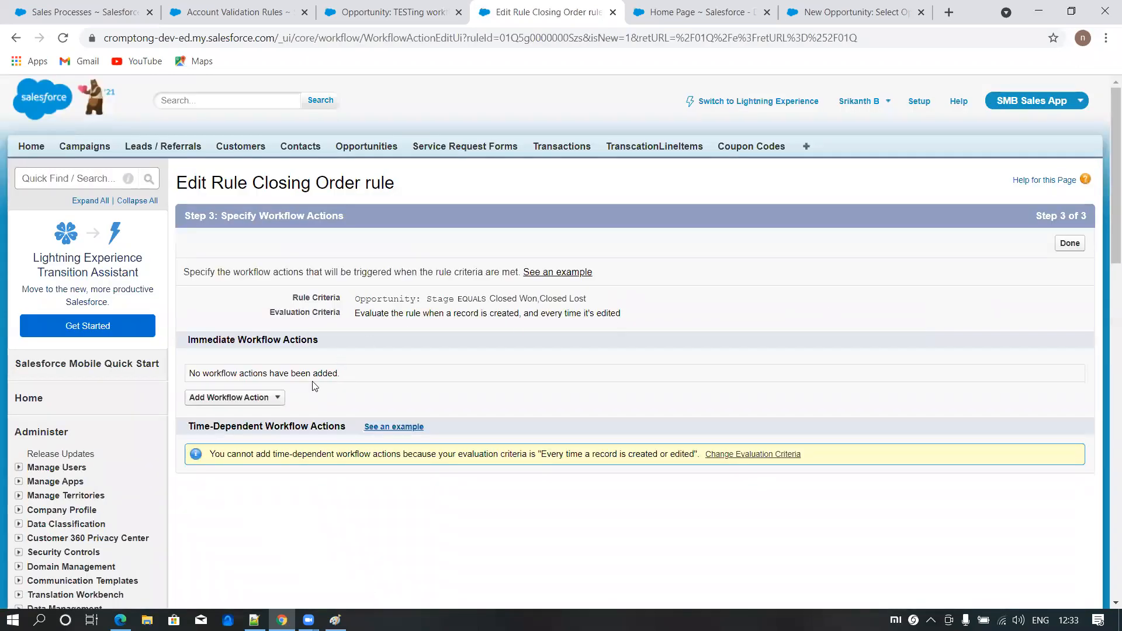
- Add a new field update action to the Closing Order rule and name it Closing Order Field update
left_click(275, 399)
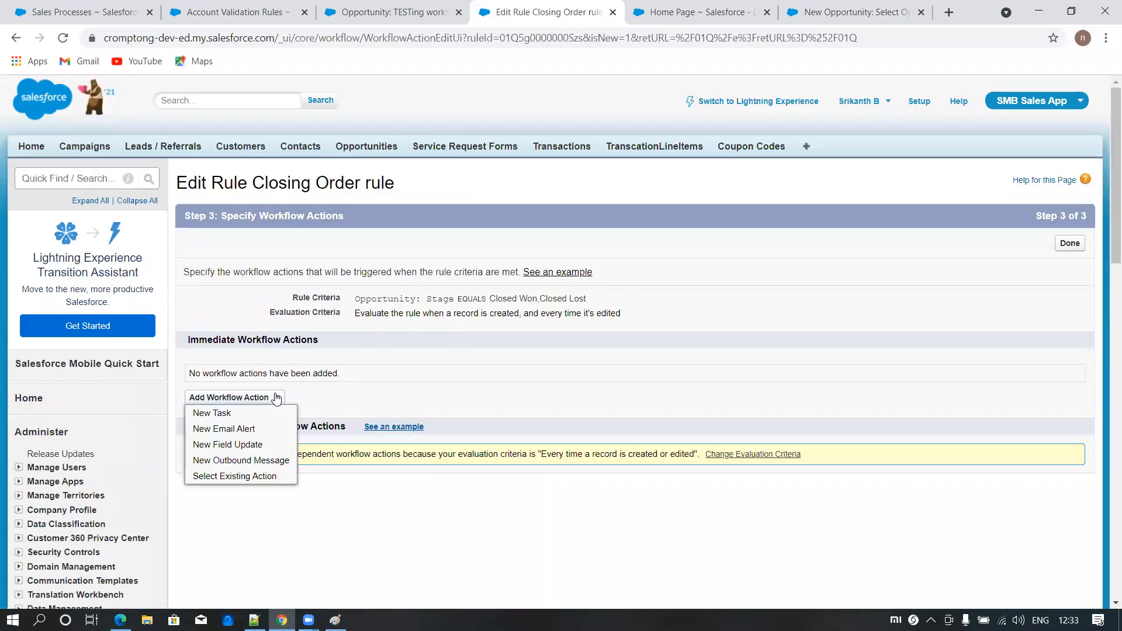
left_click(229, 445)
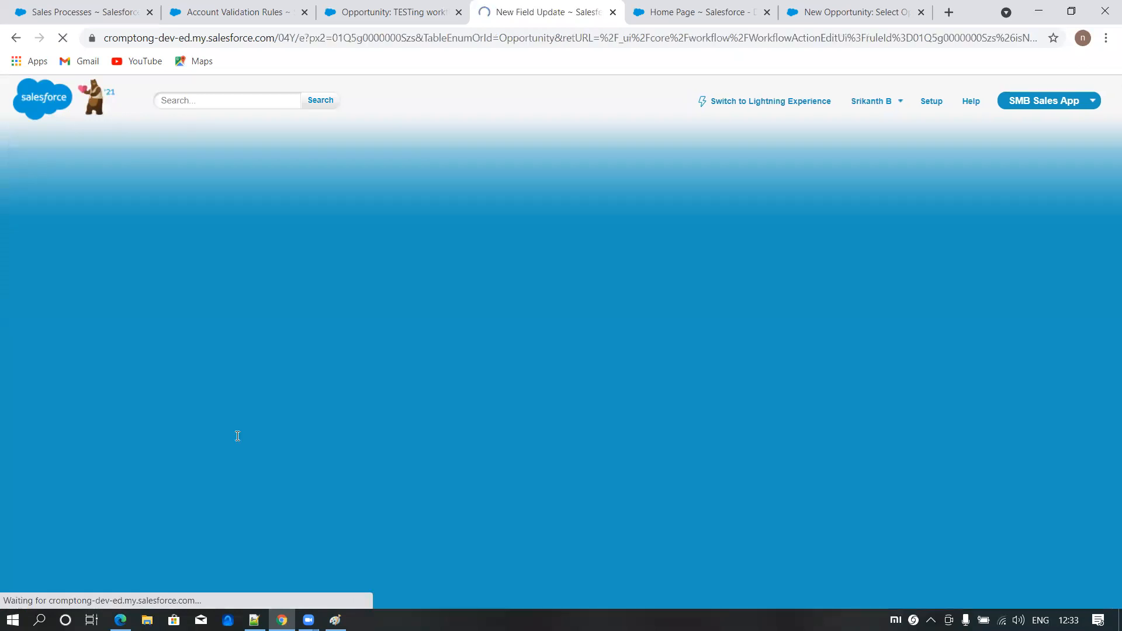
left_click(388, 299)
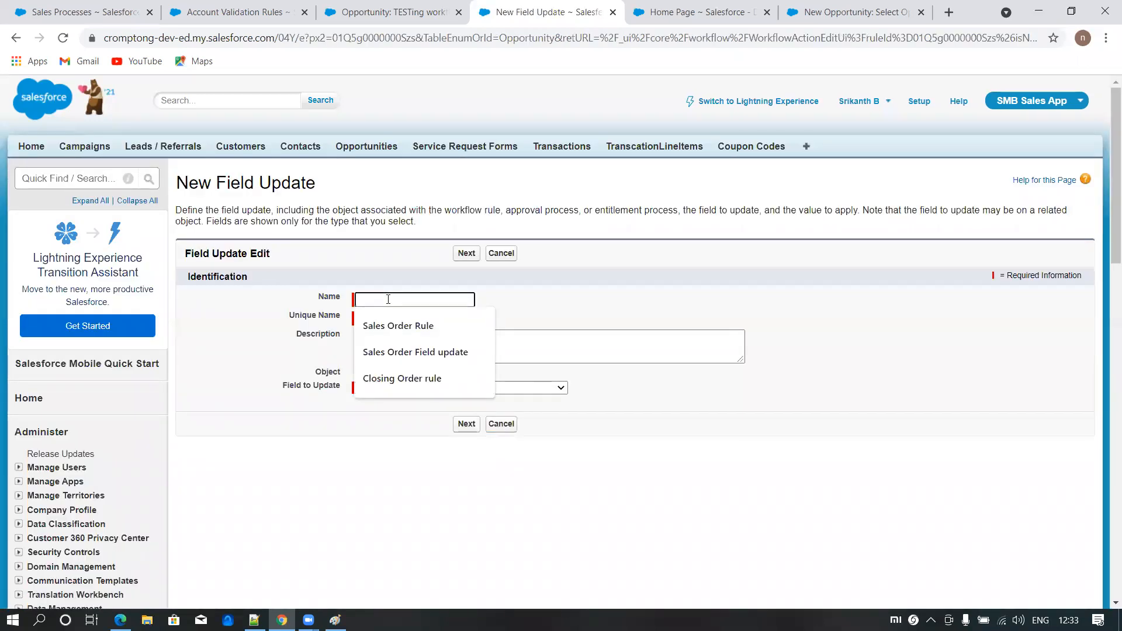
type("Stage")
key("BackSpace")
key("BackSpace")
key("BackSpace")
key("BackSpace")
key("BackSpace")
type("Close")
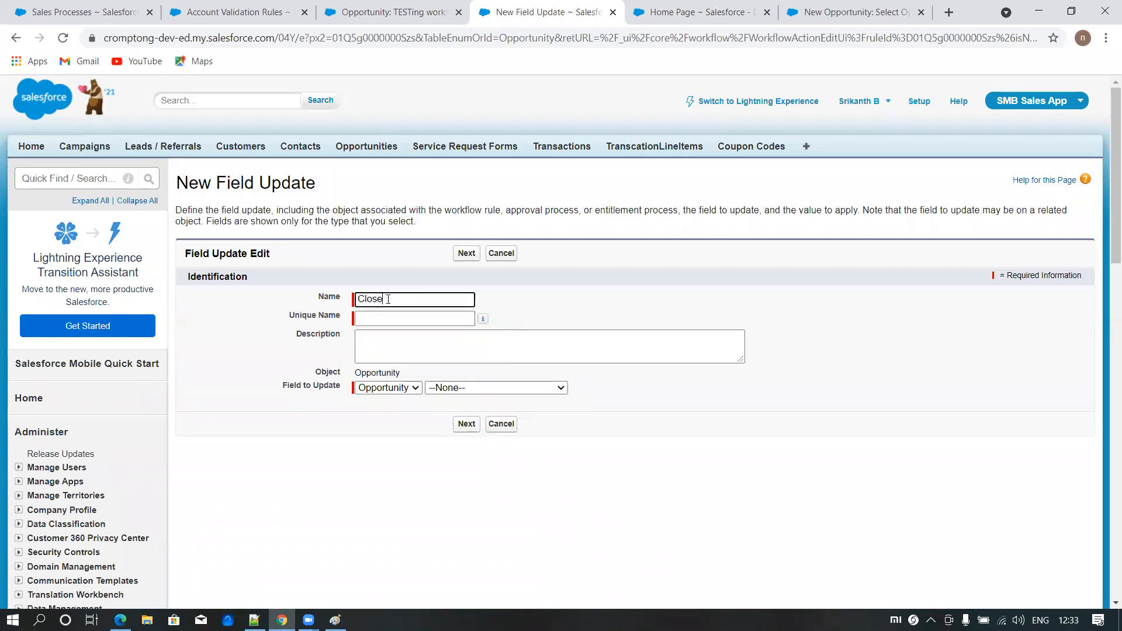
key("BackSpace")
key("BackSpace")
key("Down")
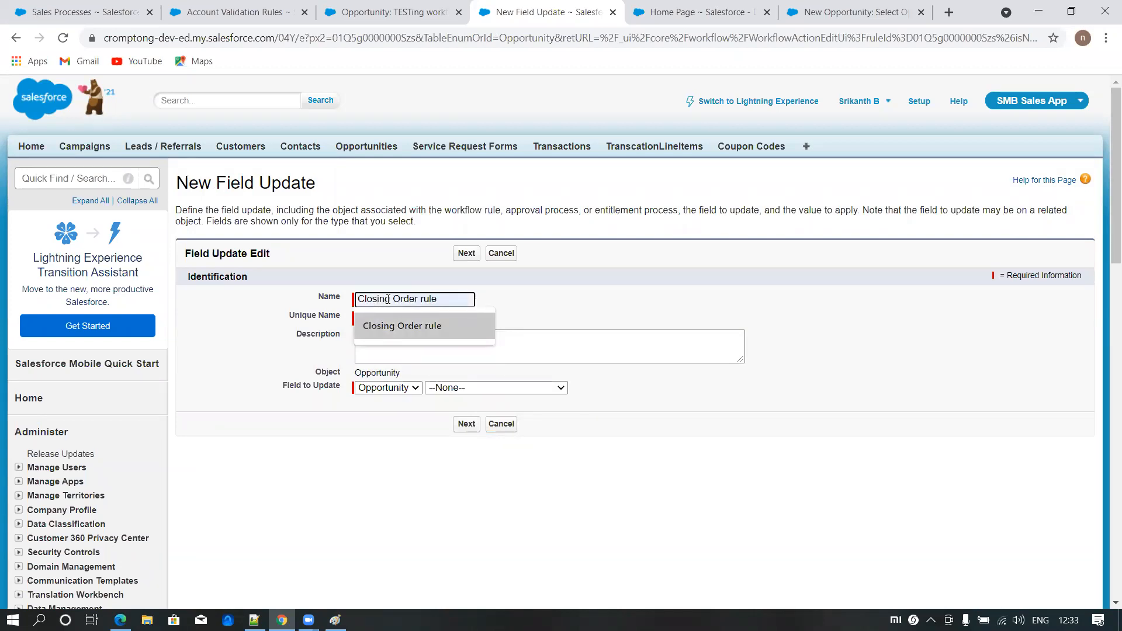
left_click(405, 322)
left_click_drag(420, 298, 646, 302)
type("Field update")
left_click(378, 318)
- Have the field update set Opportunity Record Type to Closed Order and save the action
left_click(458, 386)
left_click(502, 261)
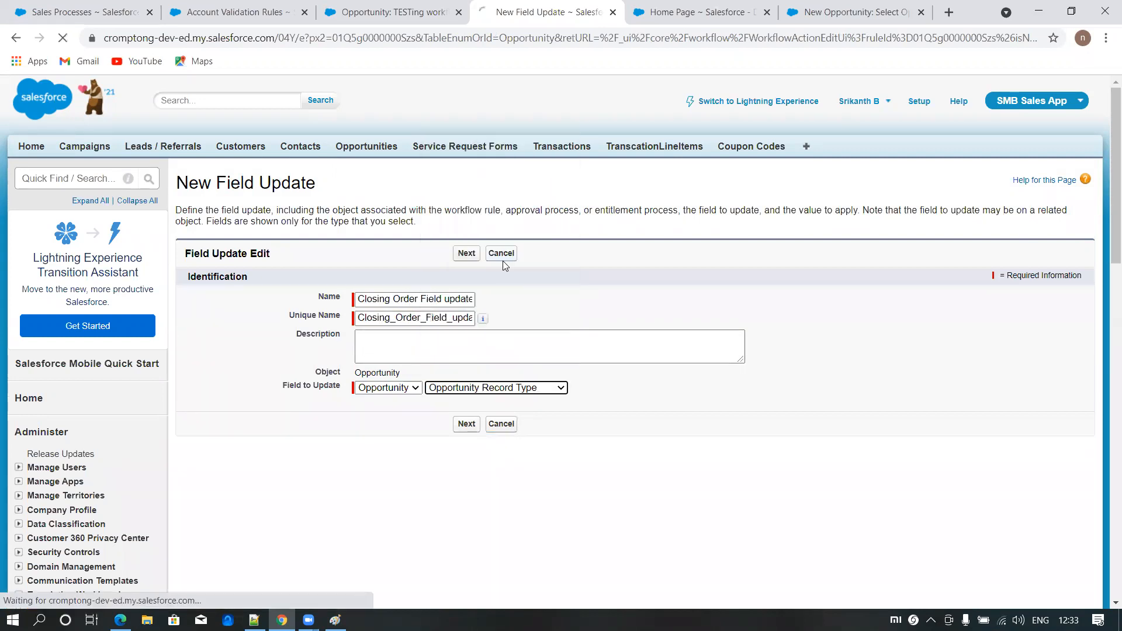
scroll(444, 394, "down", 3)
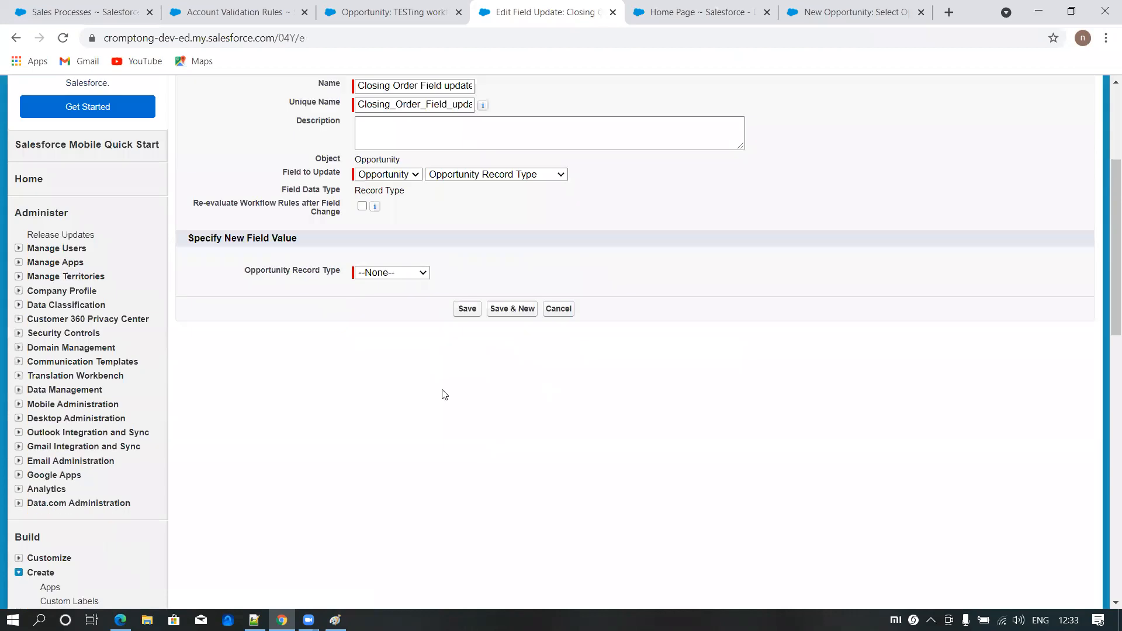
left_click(409, 274)
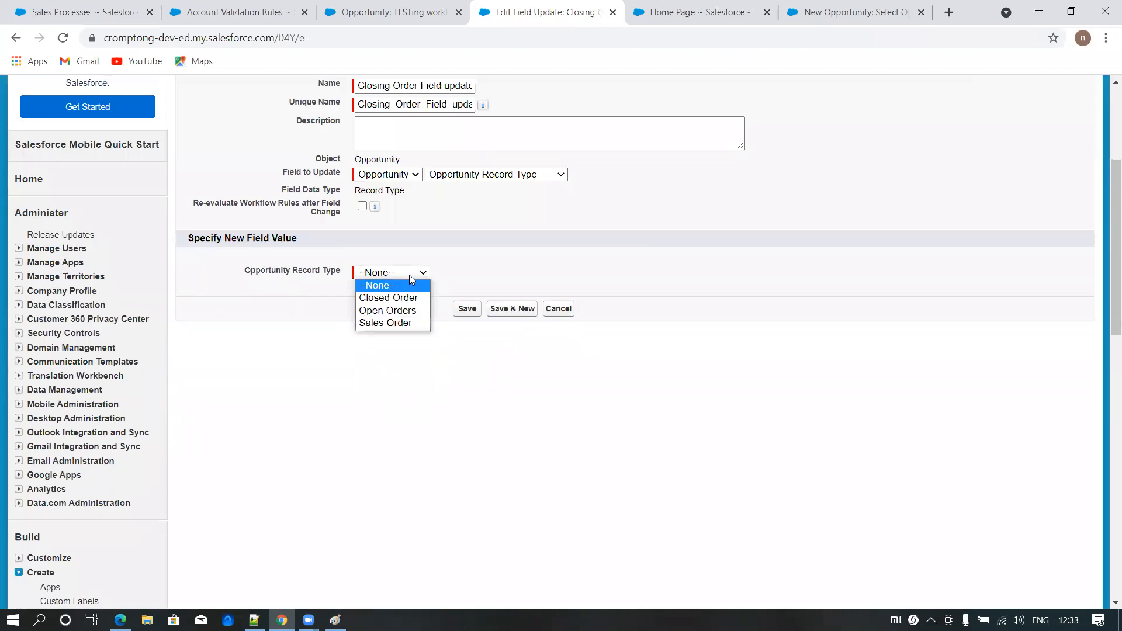
left_click(388, 298)
left_click(467, 308)
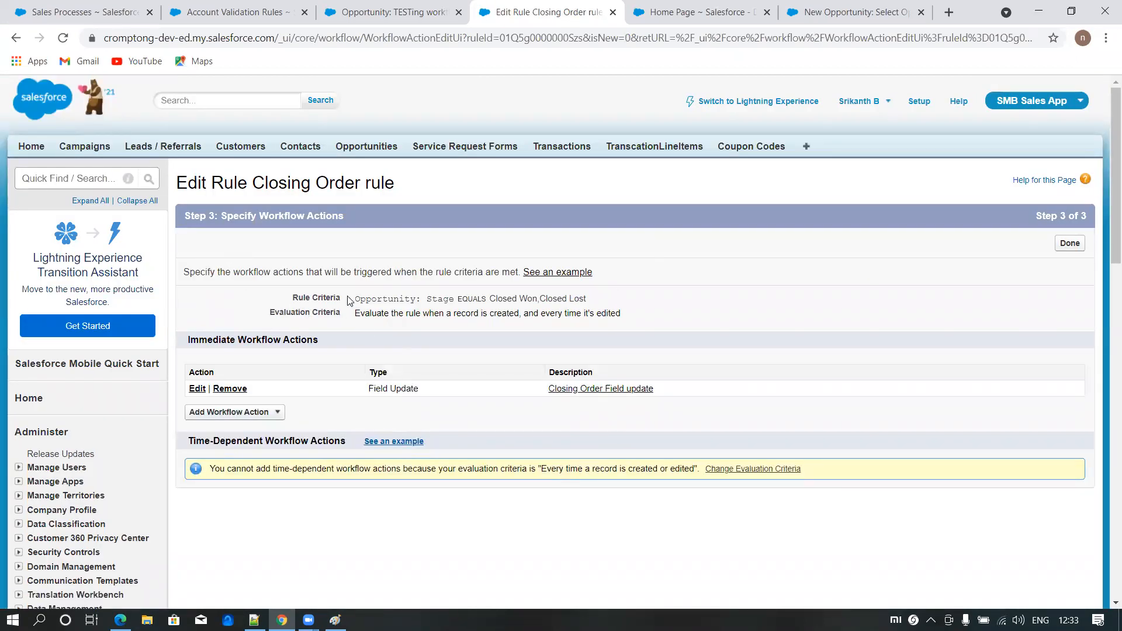
- Finish the workflow actions and activate the Closing Order rule
left_click(1081, 245)
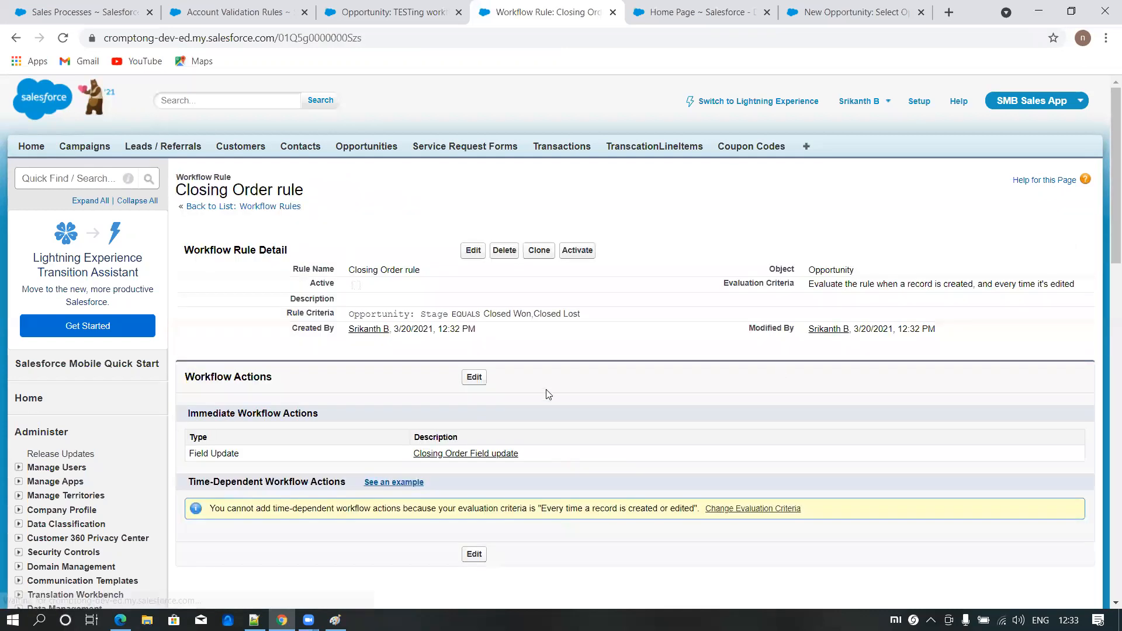
left_click(578, 250)
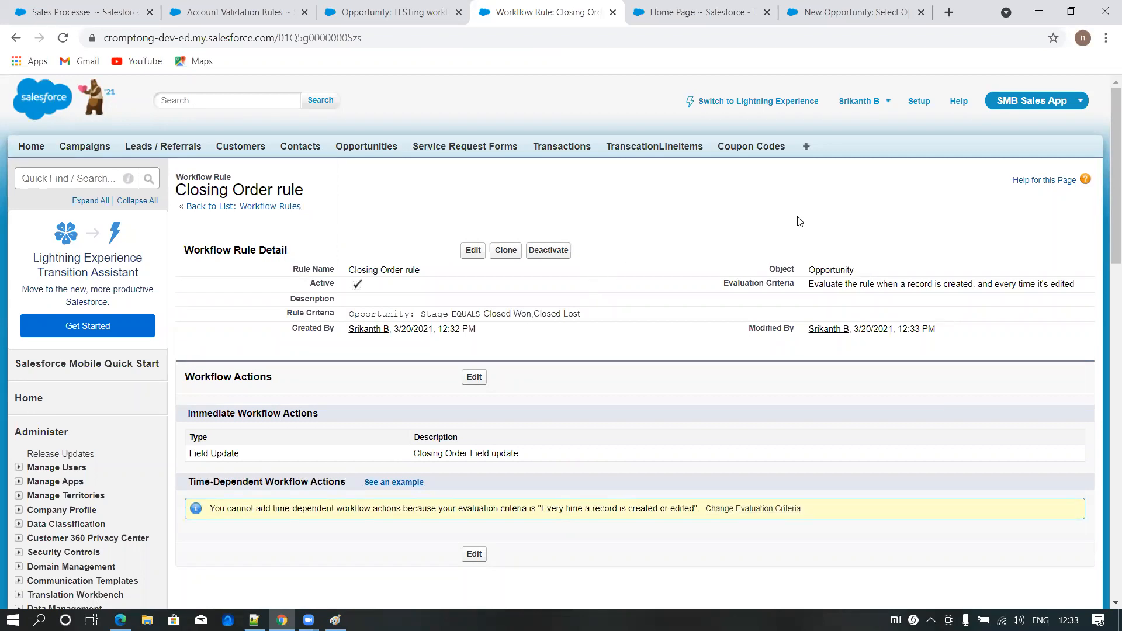
- Return to the TESTing workflow-Amazon Inc opportunity and reload its record, discarding the unsaved stage and probability changes
left_click(455, 20)
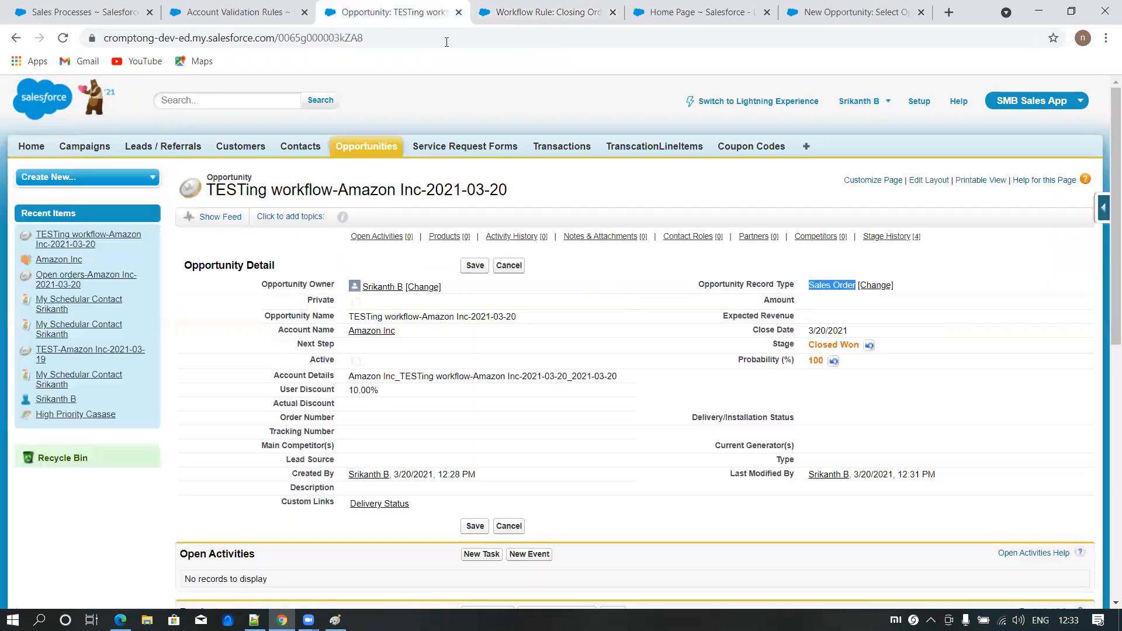
left_click(458, 42)
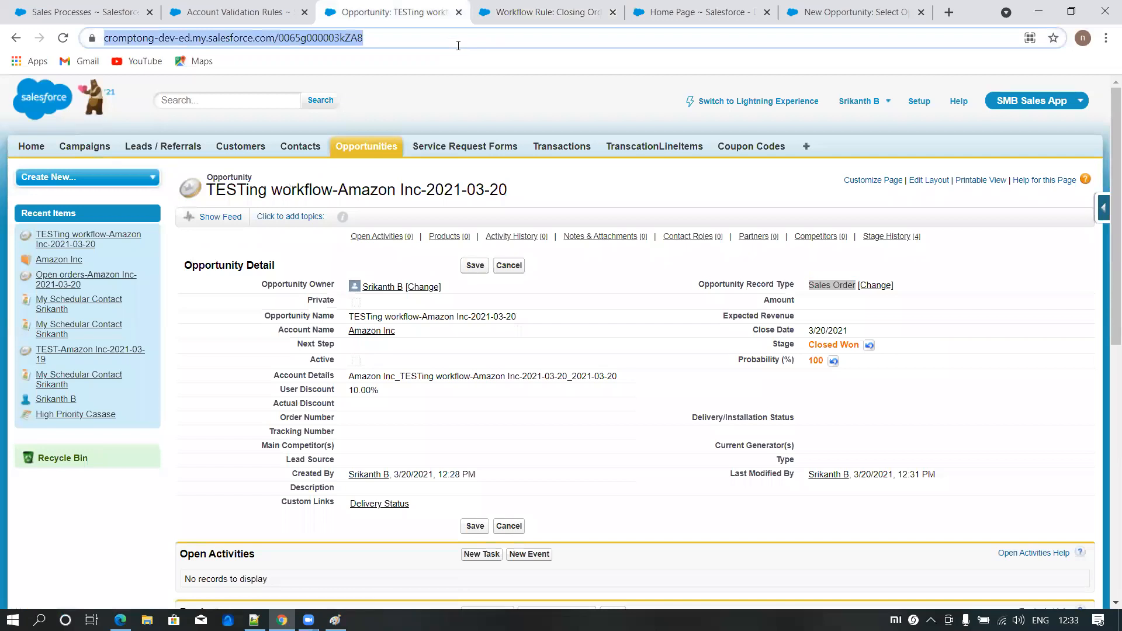
key("Return")
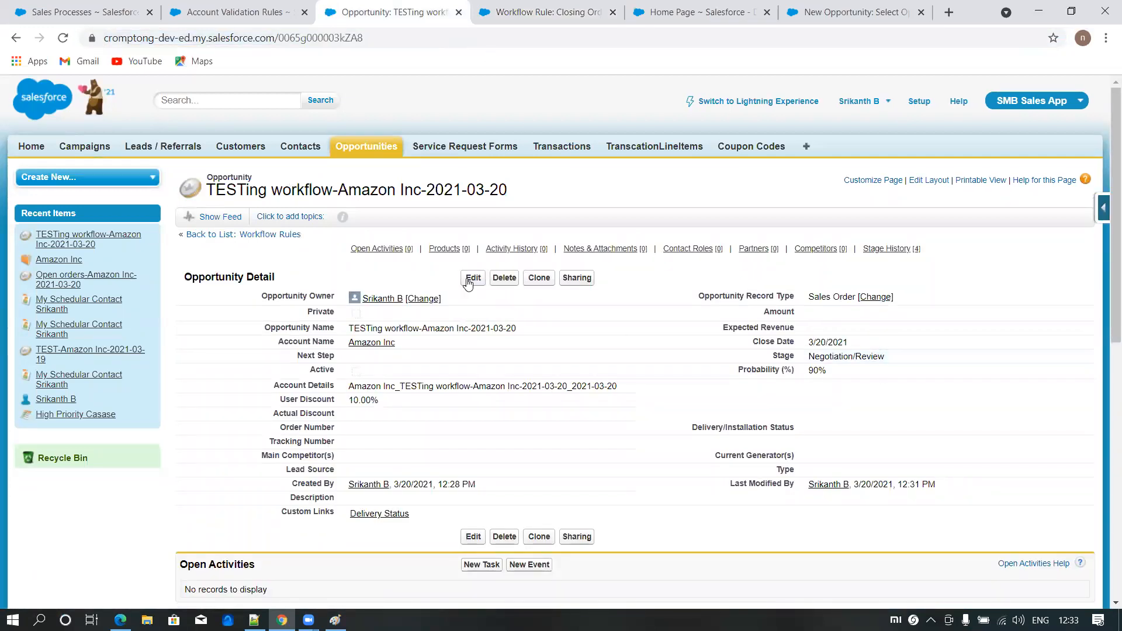
- Set the TESTing workflow opportunity's stage to Closed Lost, save it and check its record type
left_click(470, 279)
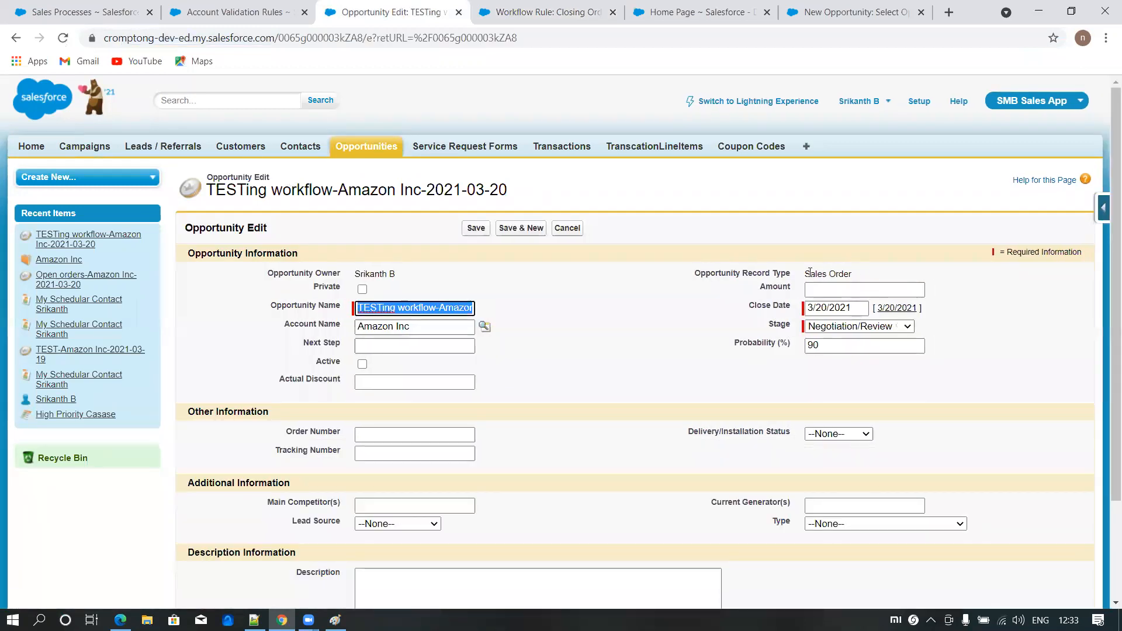
left_click(863, 331)
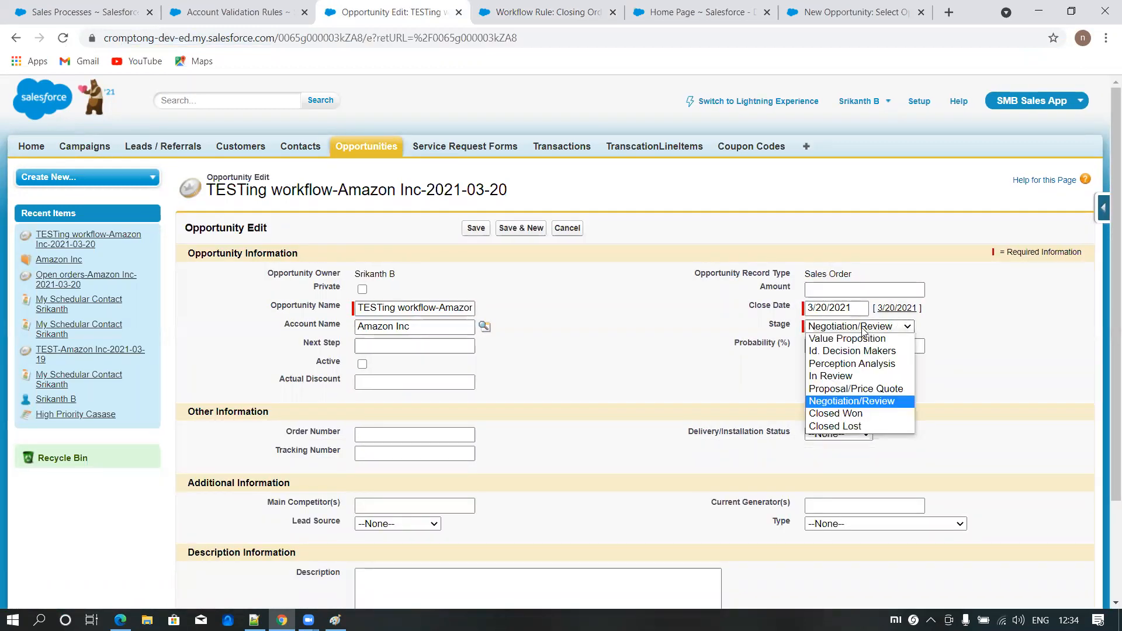
left_click(851, 431)
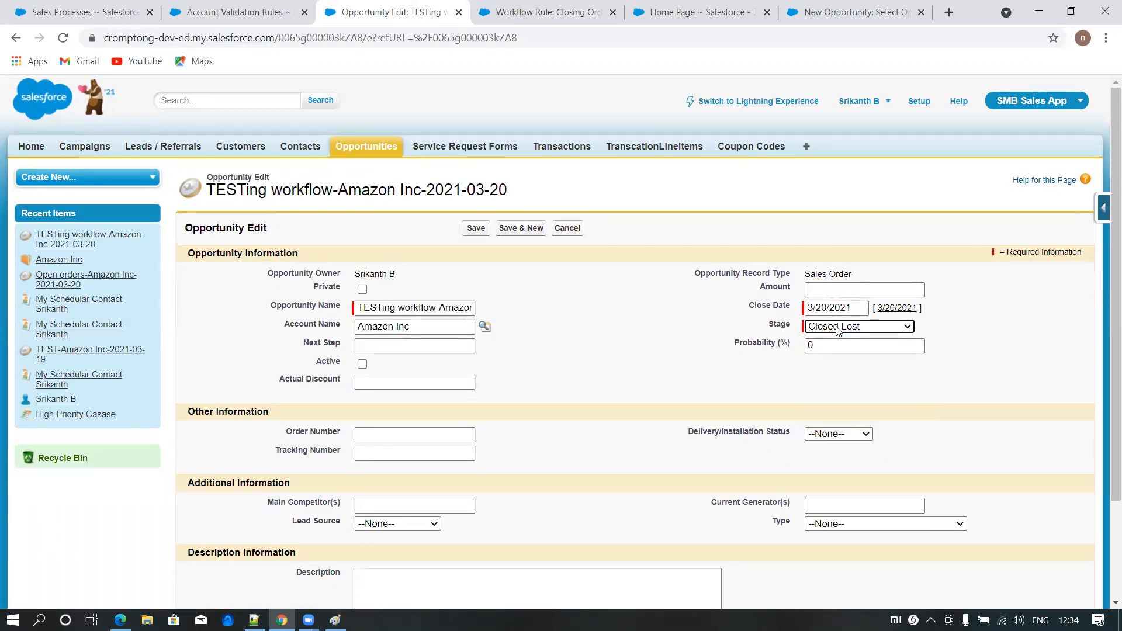
left_click(475, 229)
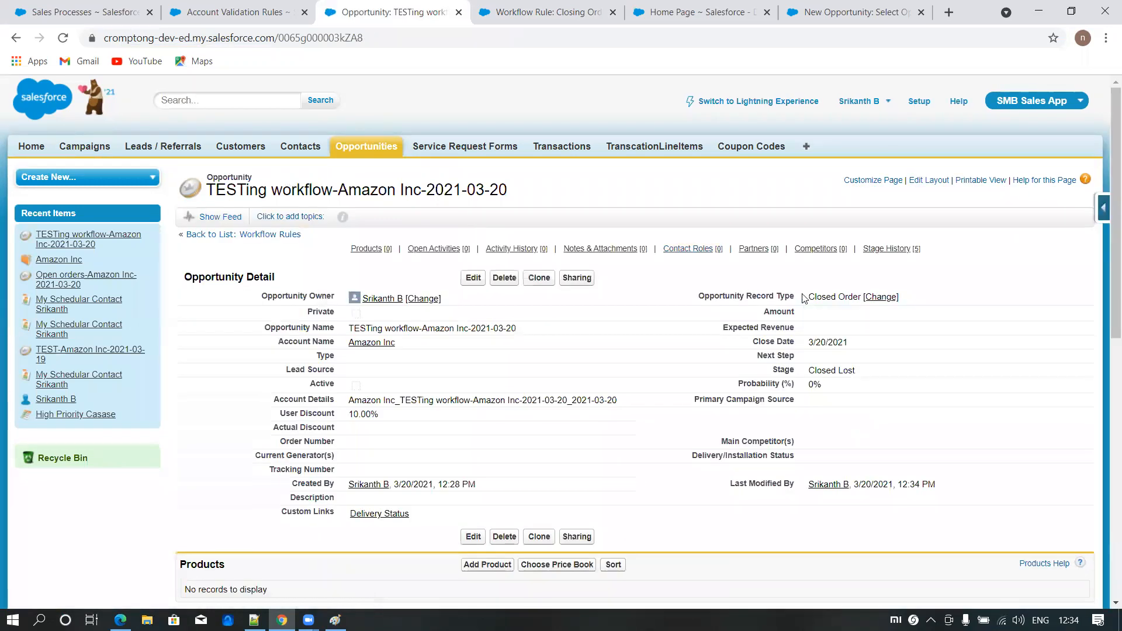
left_click_drag(807, 298, 856, 295)
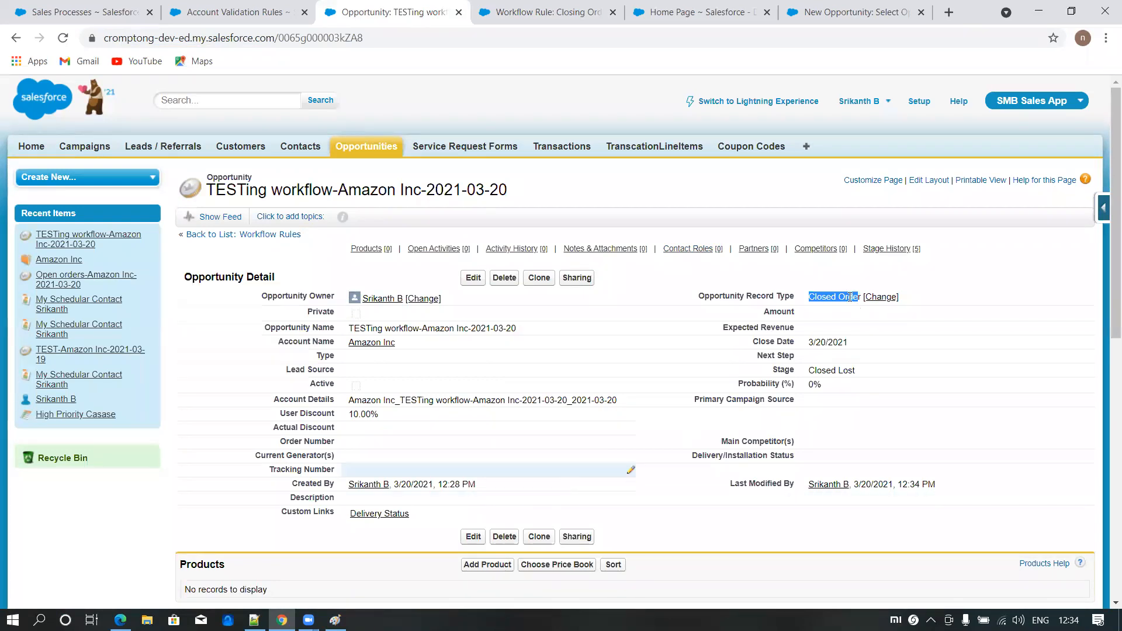
- Start a new opportunity from the Opportunities home page using the Open Orders record type
left_click(375, 143)
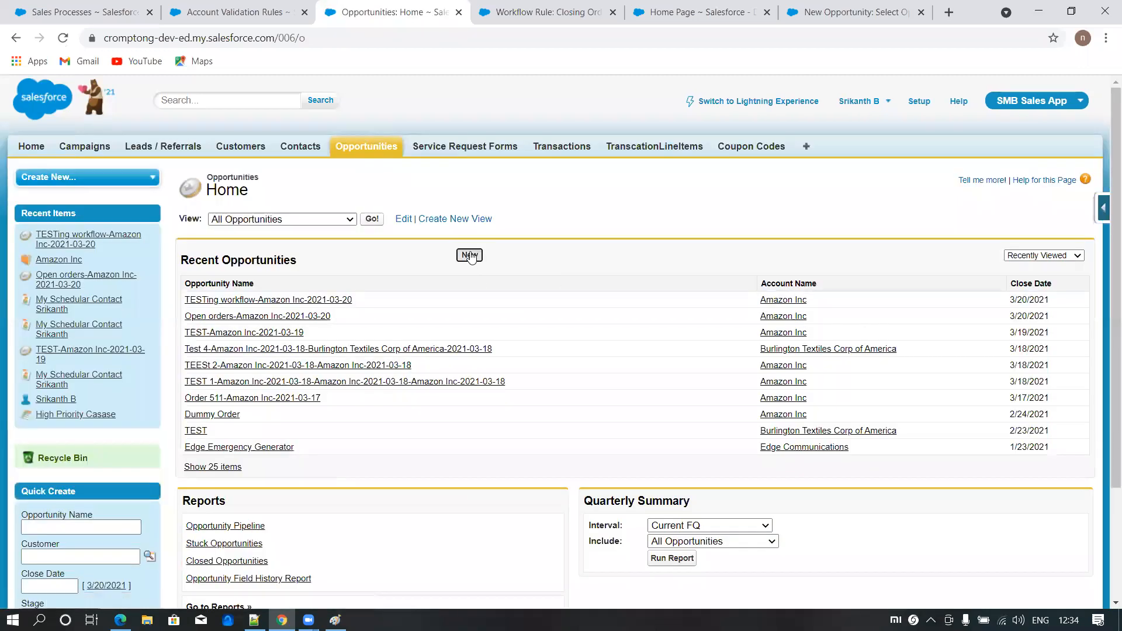
left_click(470, 256)
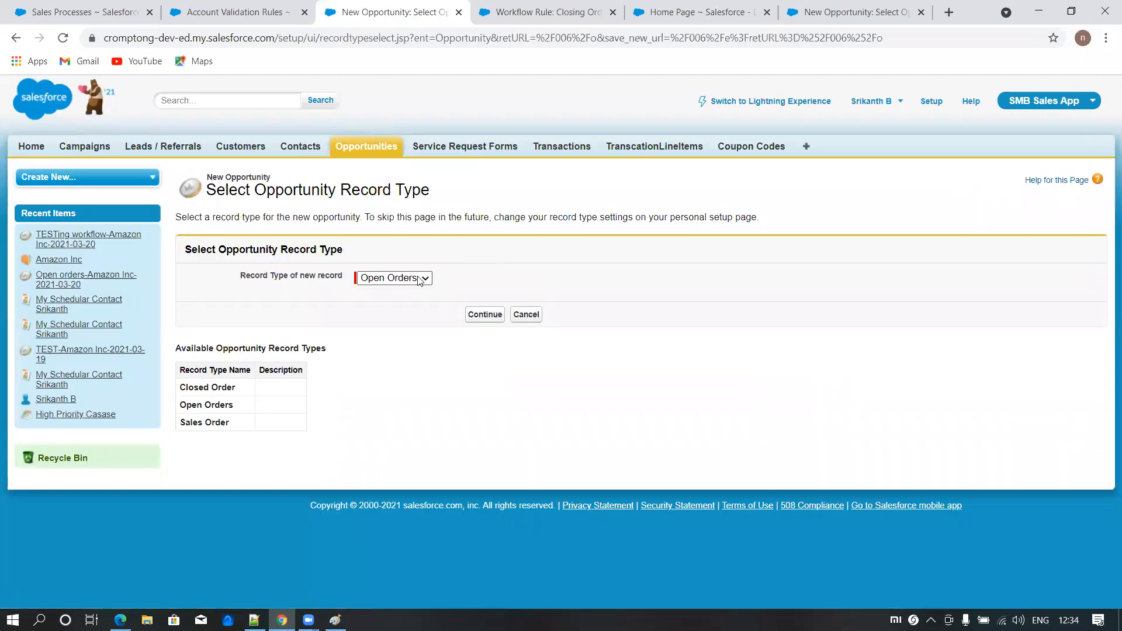
left_click(486, 317)
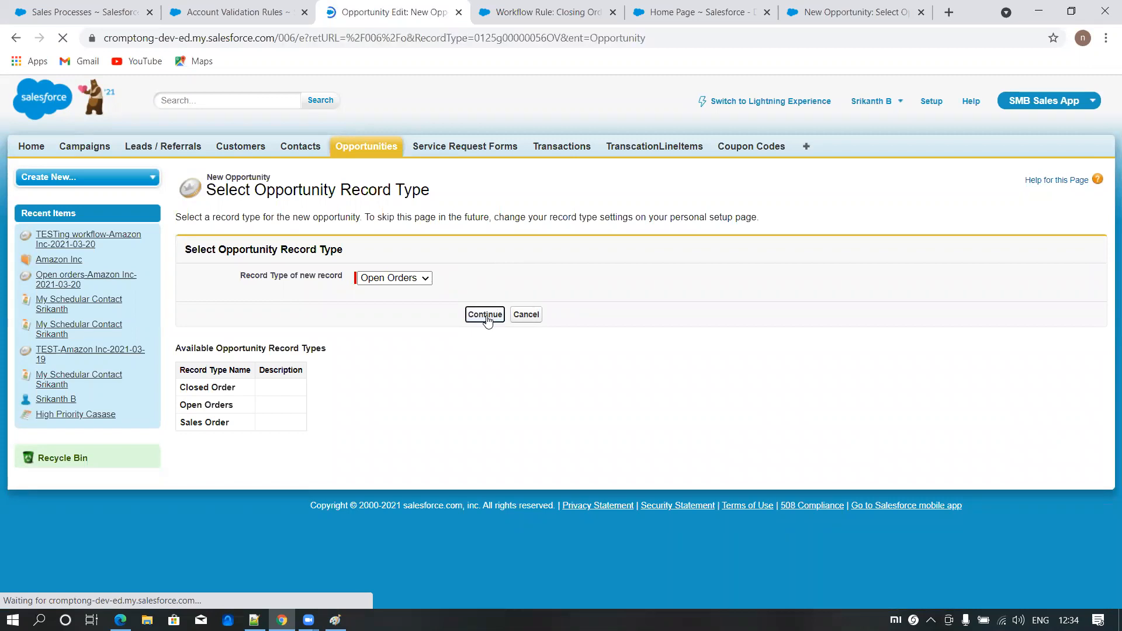
- Name the opportunity Order 1 with account Amazon Inc, close date 3/20/2021 and stage Prospecting, and save it
type("Order 1")
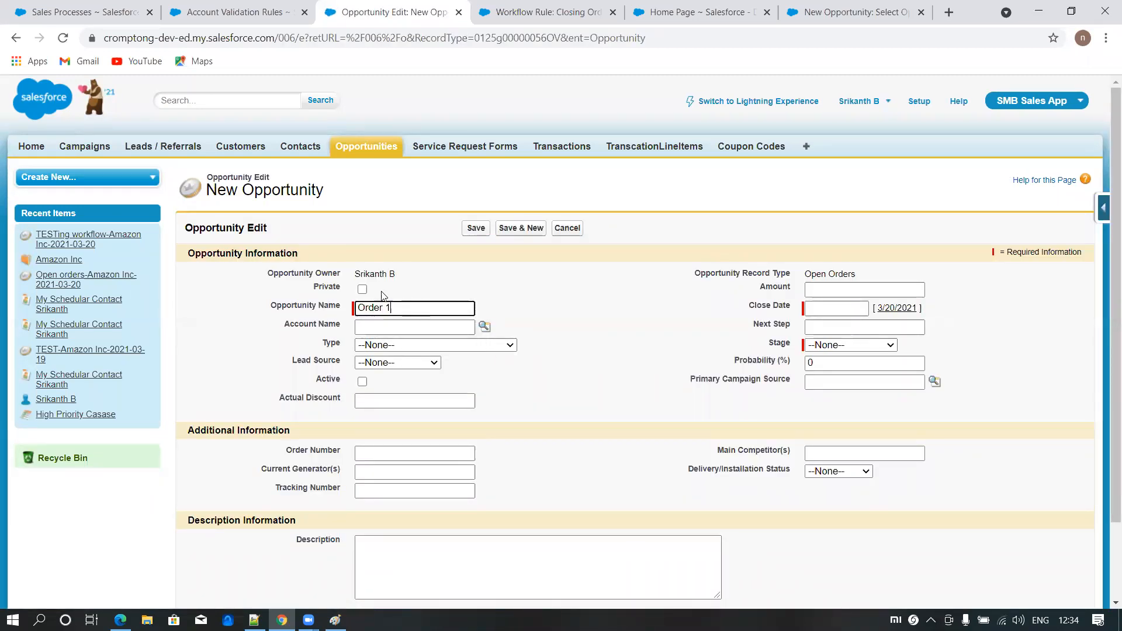
left_click(485, 328)
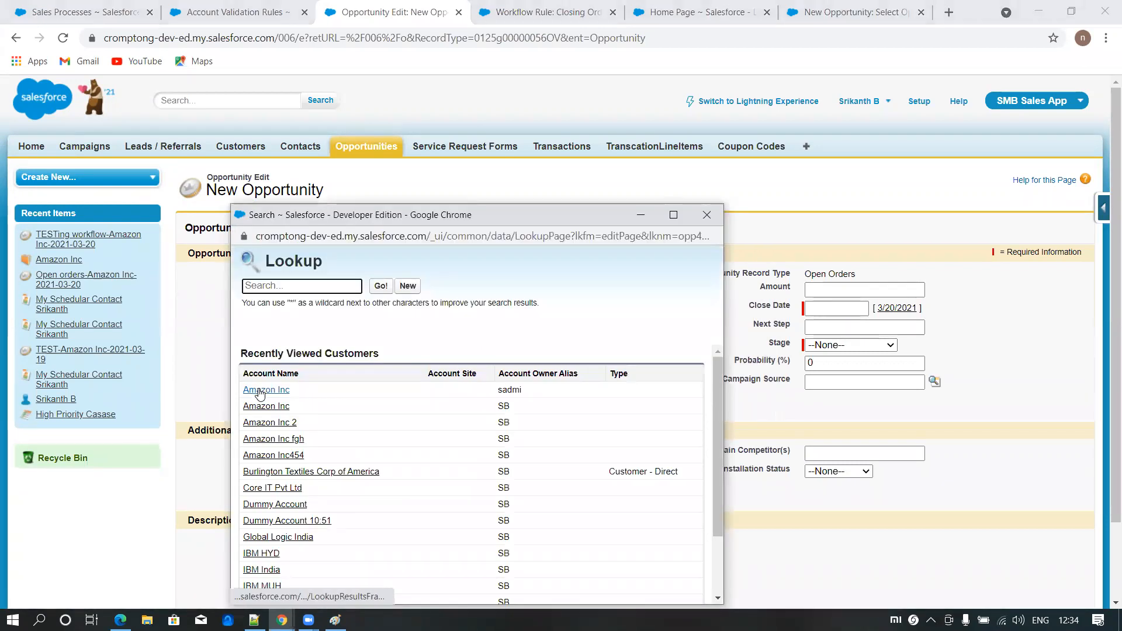
left_click(260, 390)
left_click(897, 308)
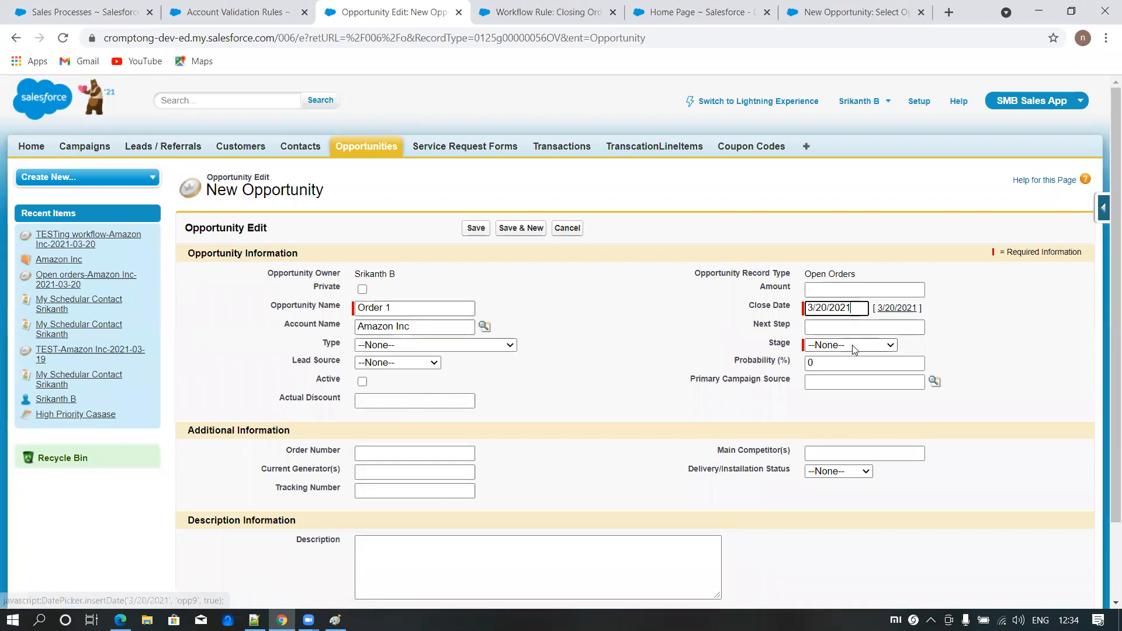
left_click(853, 348)
left_click(820, 366)
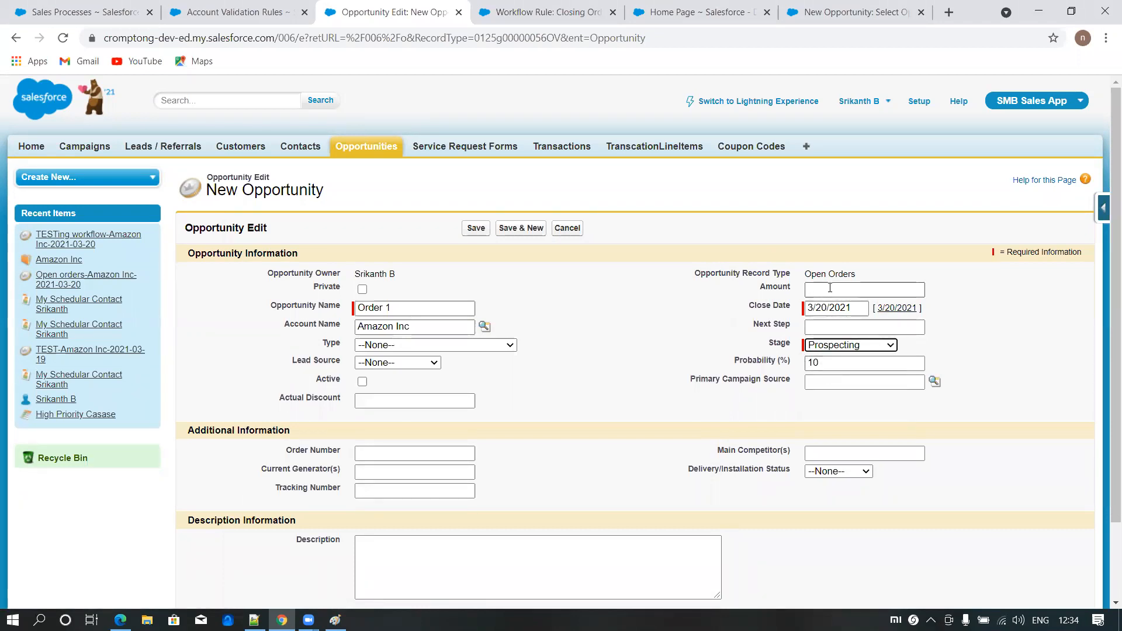
left_click(476, 229)
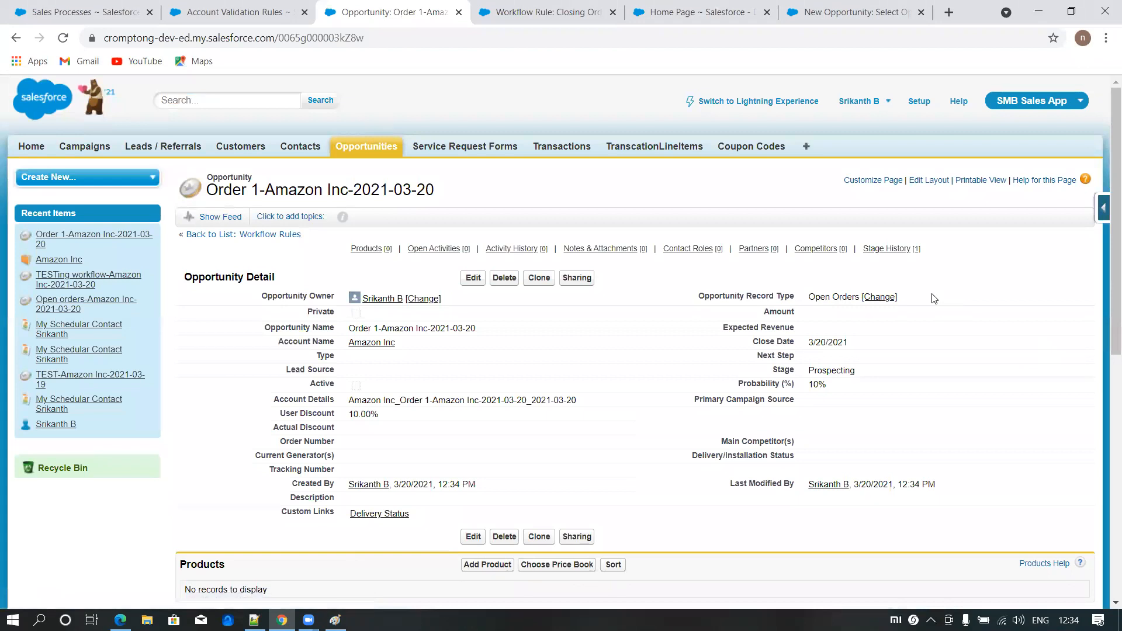
- Set the Order 1 opportunity's probability to 75%, save it and check its record type
left_click(471, 279)
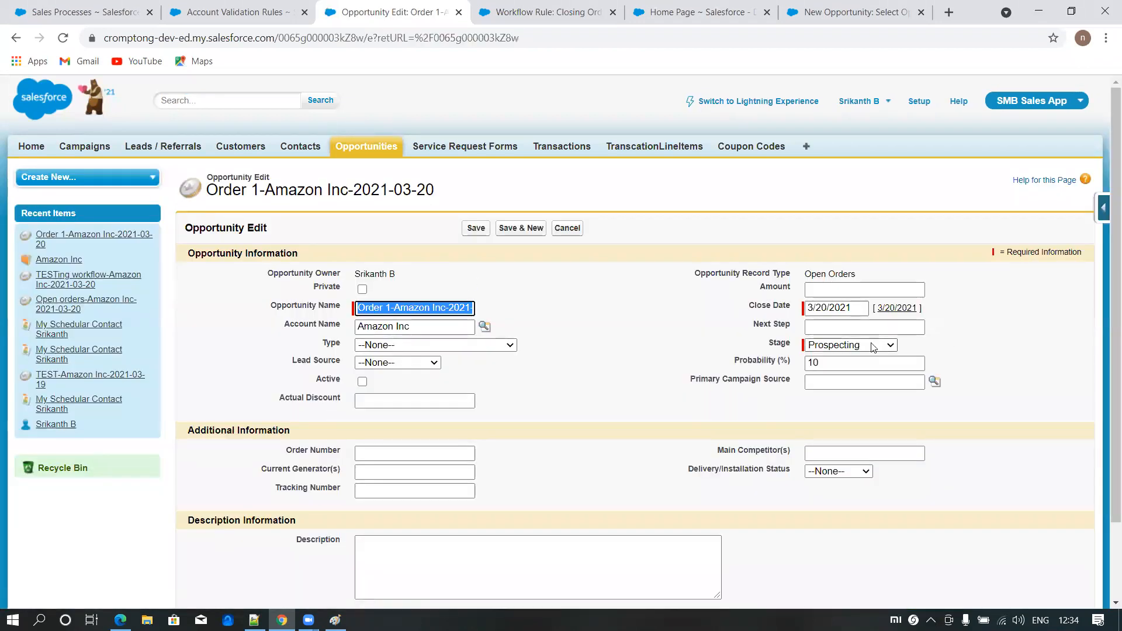
double_click(819, 363)
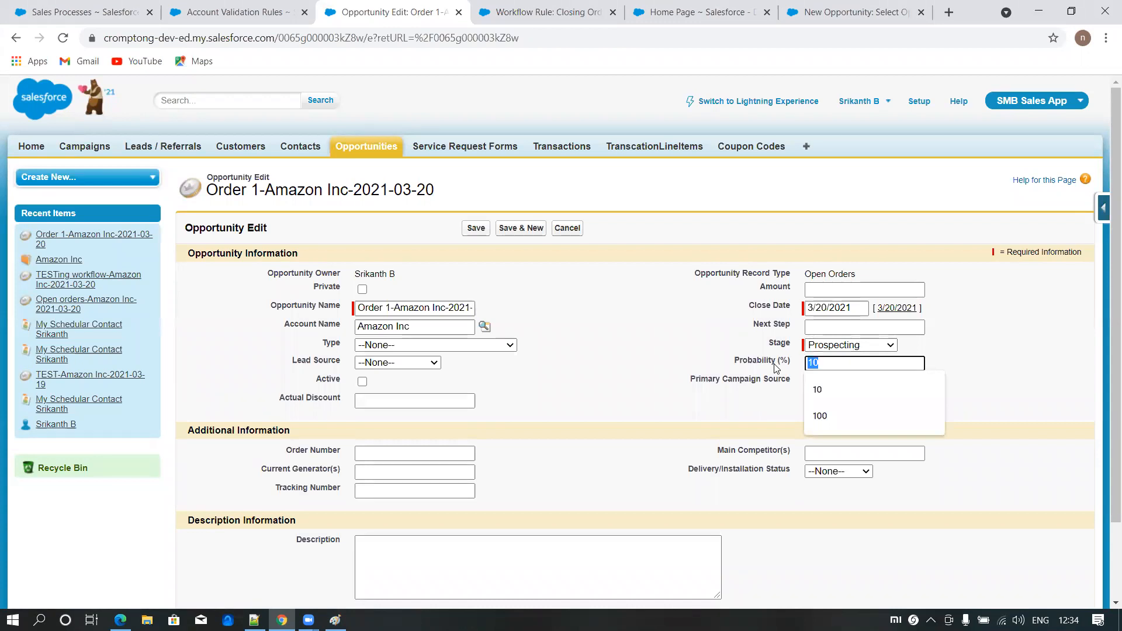
type("75")
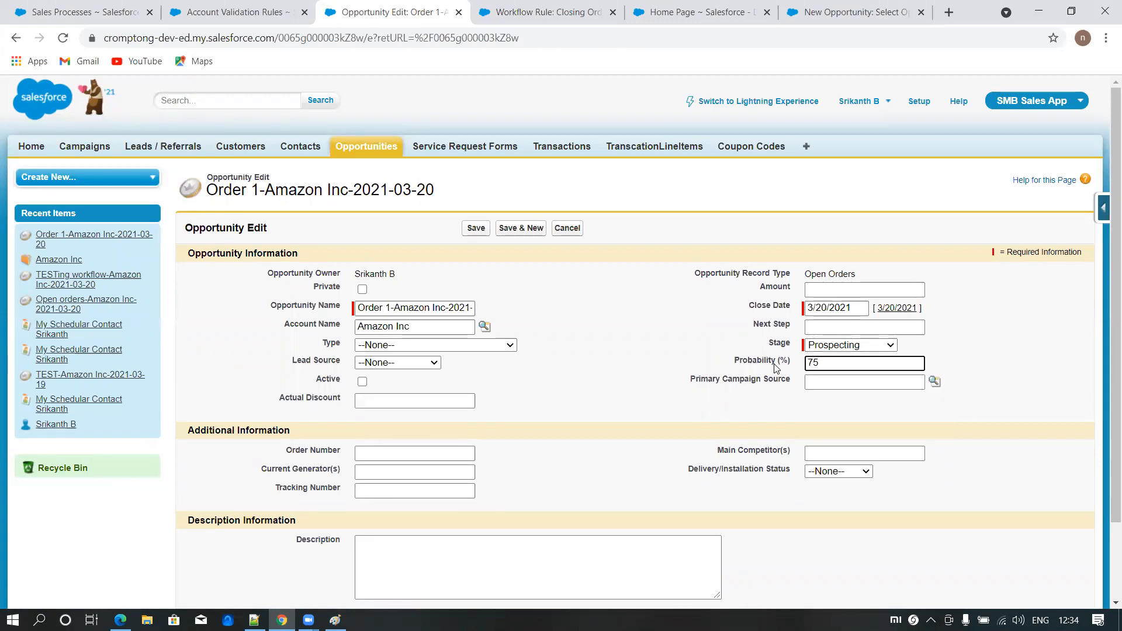
left_click(843, 200)
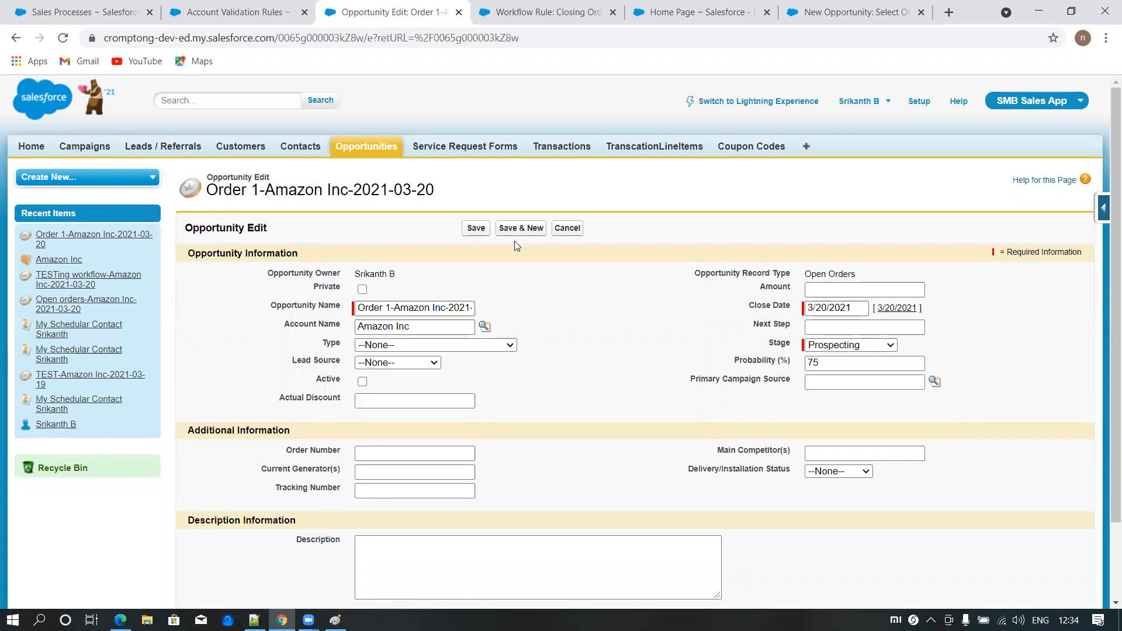
left_click(477, 229)
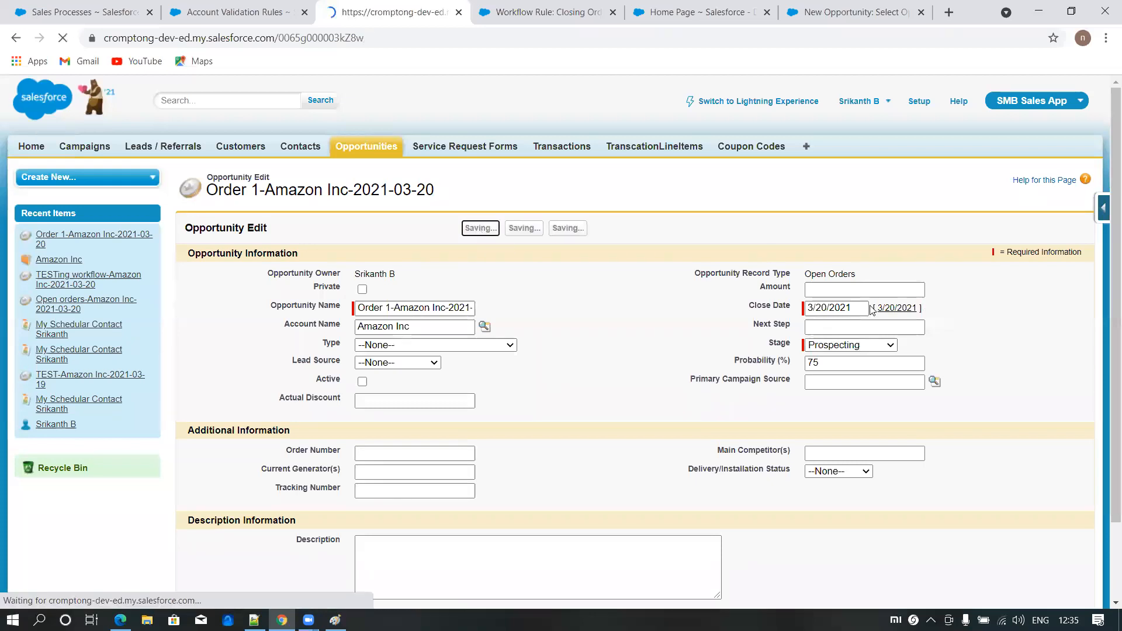
left_click_drag(809, 296, 857, 297)
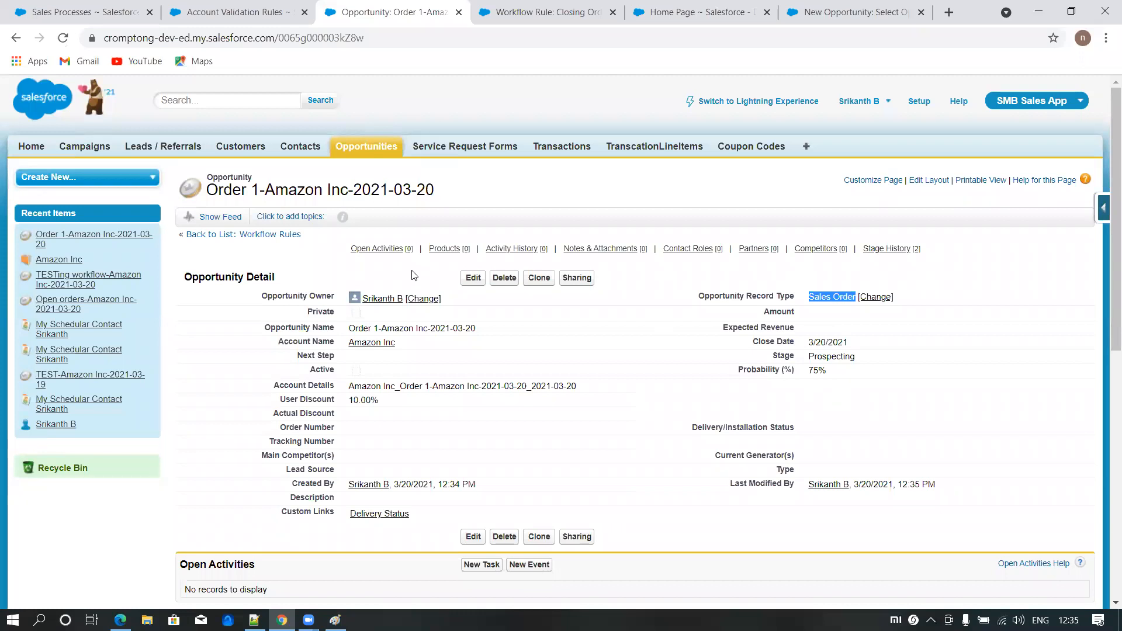
- Set the Order 1 opportunity's stage to Closed Won, save it and check its record type
left_click(471, 278)
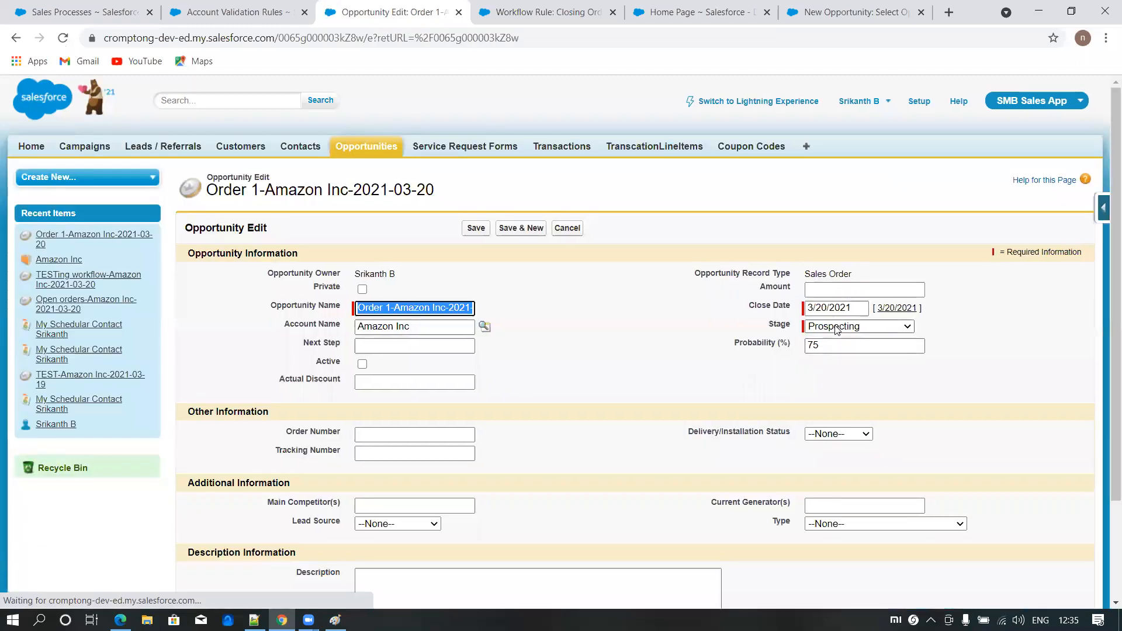
left_click(876, 326)
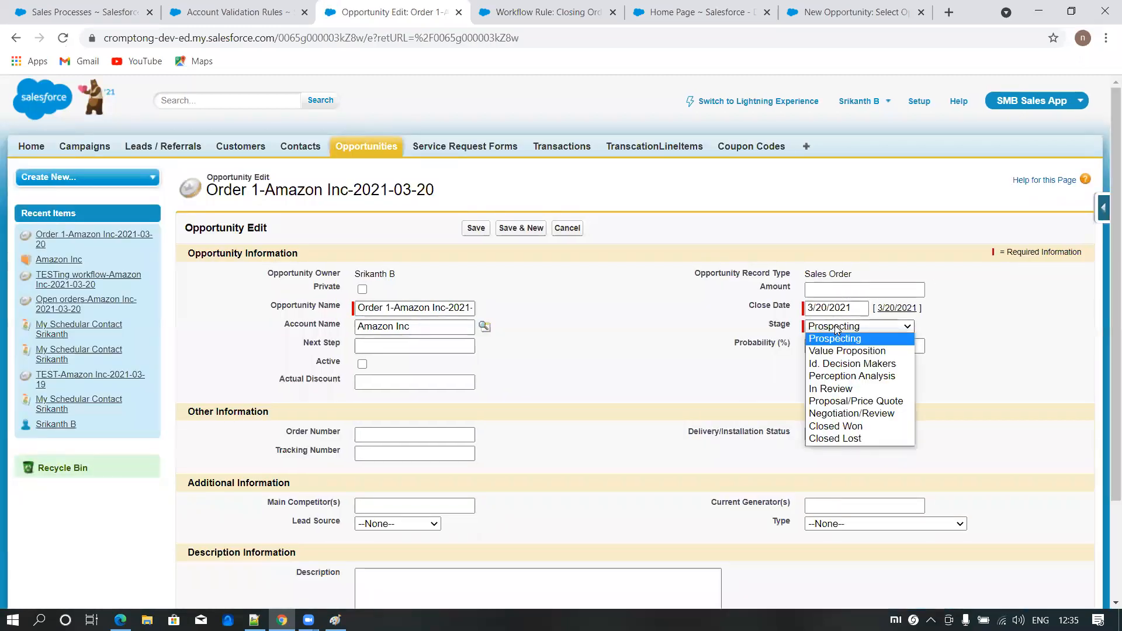
left_click(839, 428)
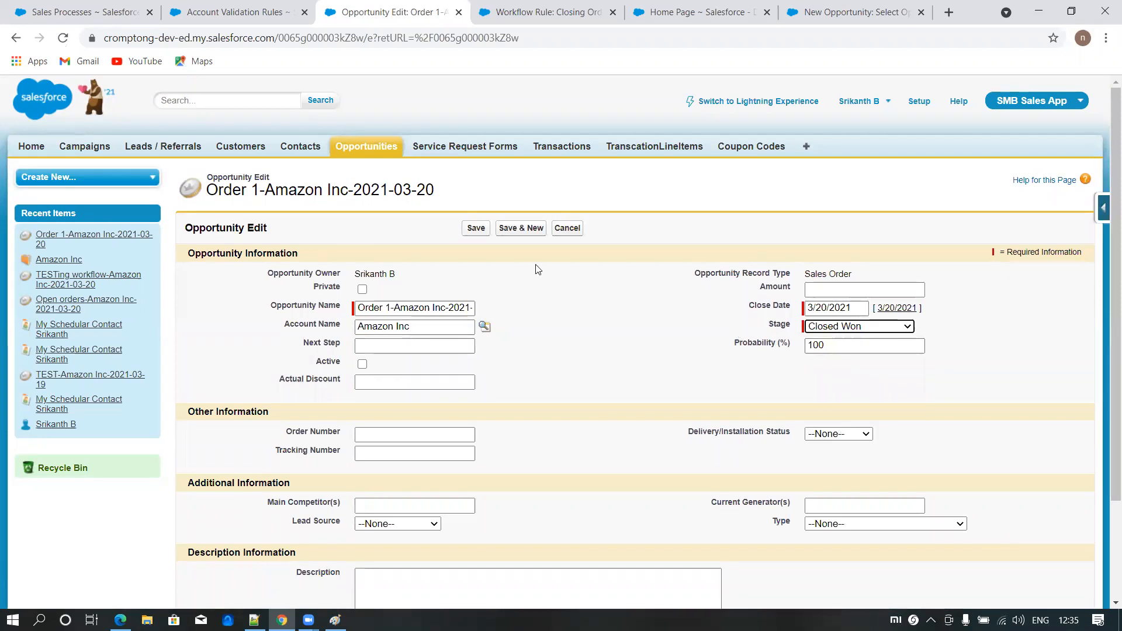
left_click(476, 229)
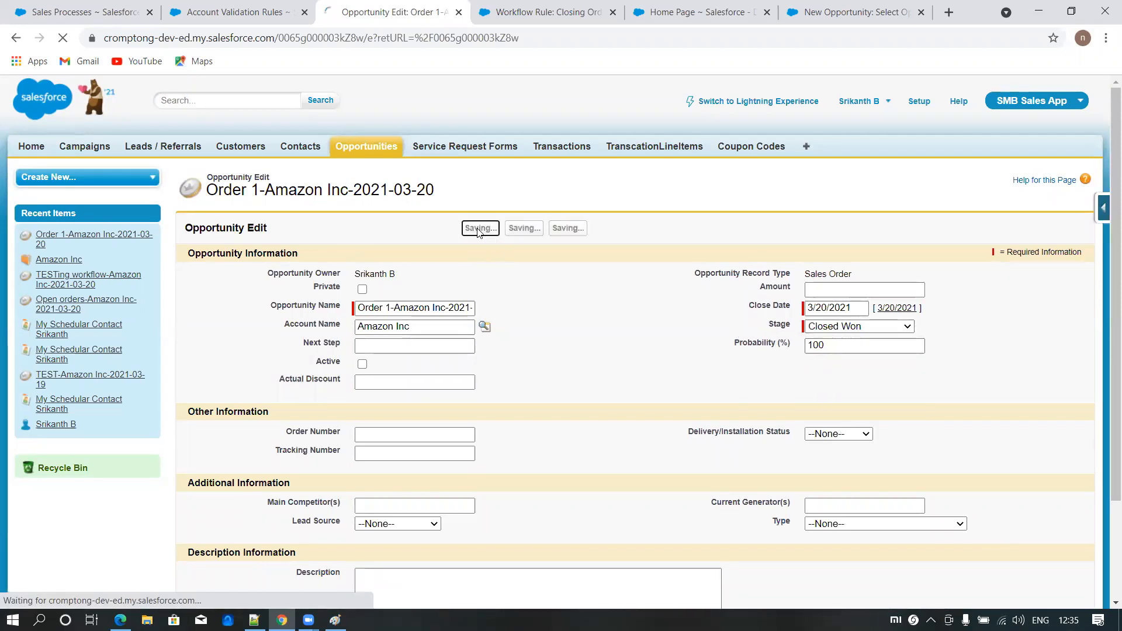
left_click_drag(808, 297, 863, 296)
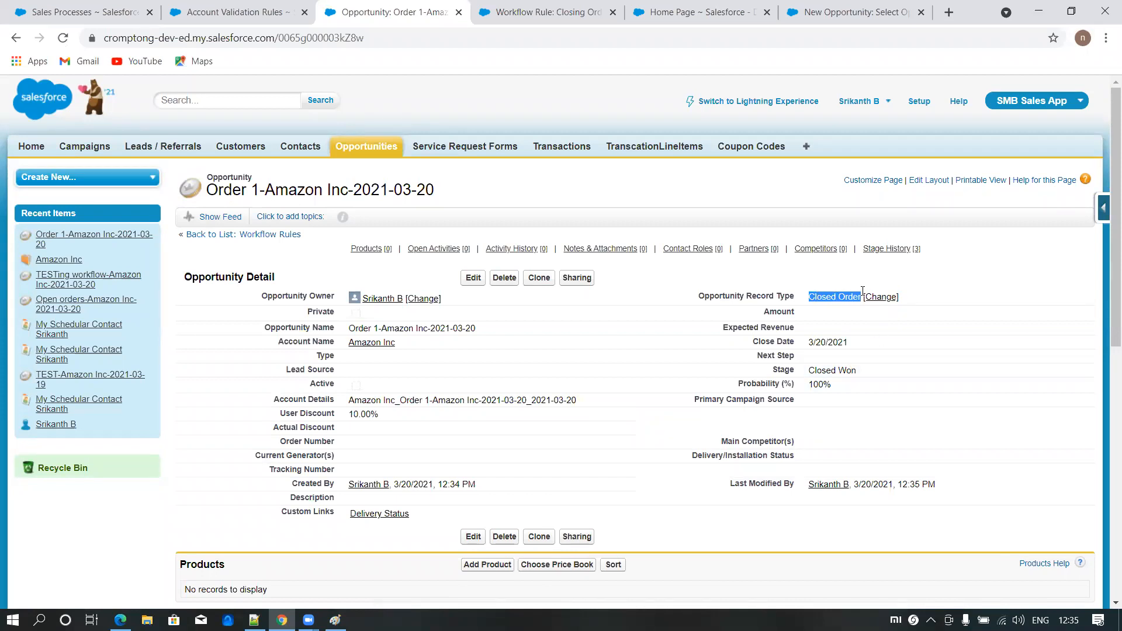
mouse_move(763, 253)
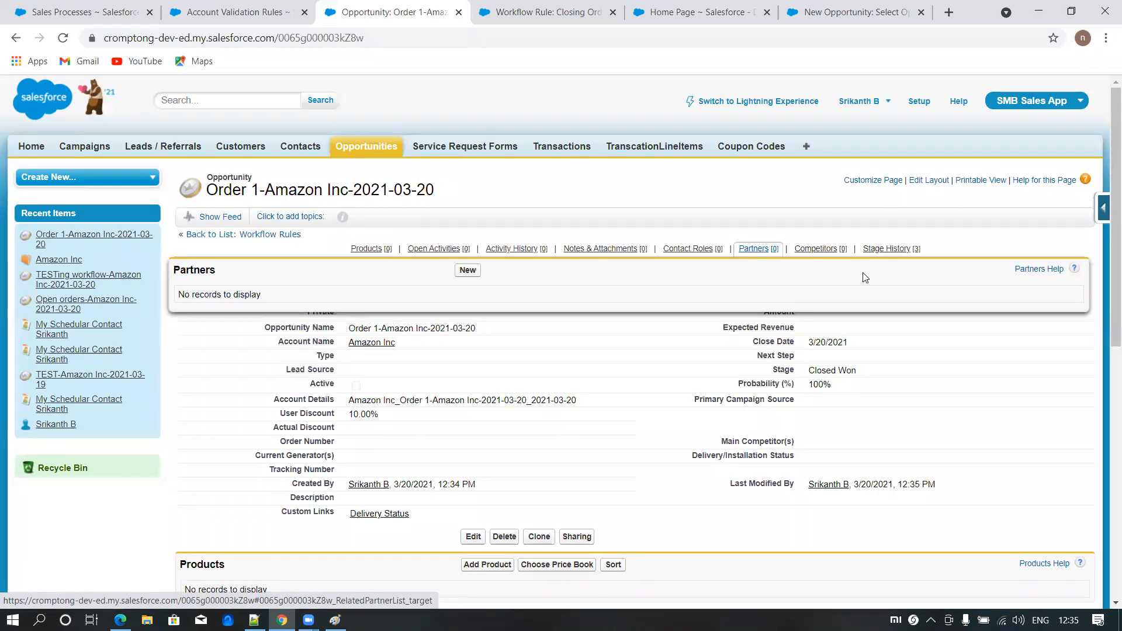
left_click(948, 260)
left_click_drag(809, 297, 863, 296)
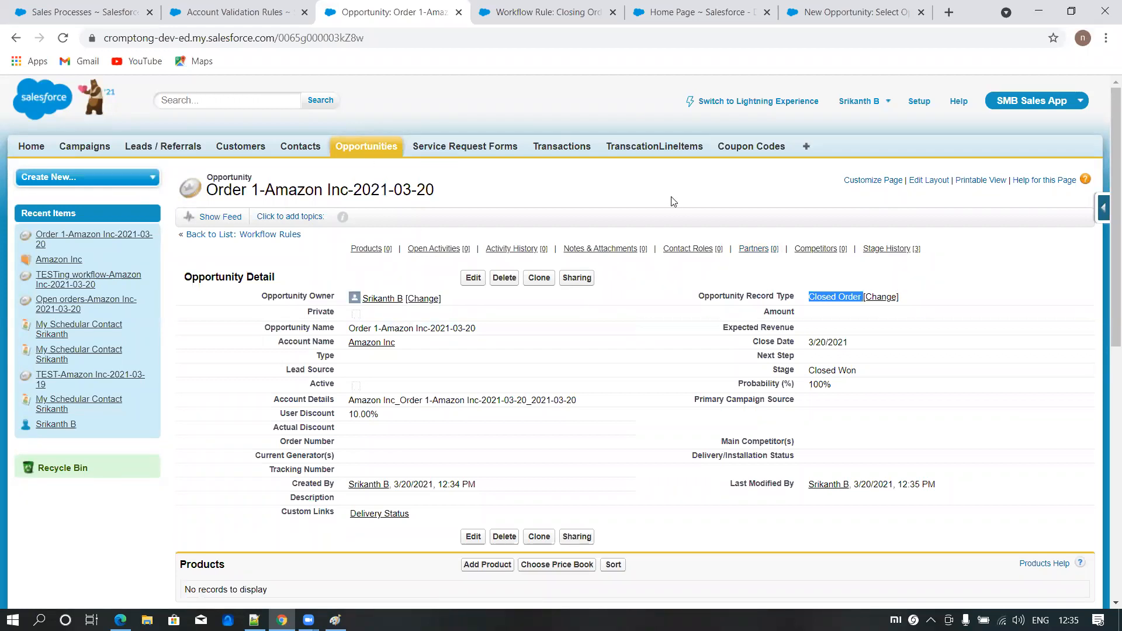
left_click(614, 202)
- Open the Salesforce Setup home page, then switch to Paint and start a blank canvas, discarding the old notes
left_click(919, 103)
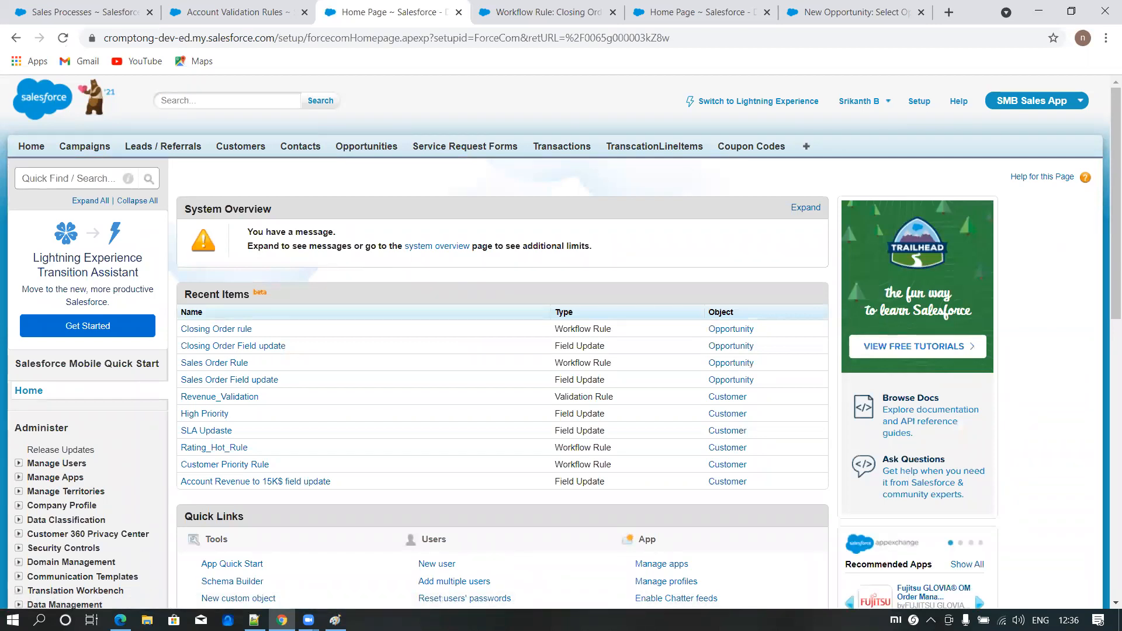
left_click(335, 619)
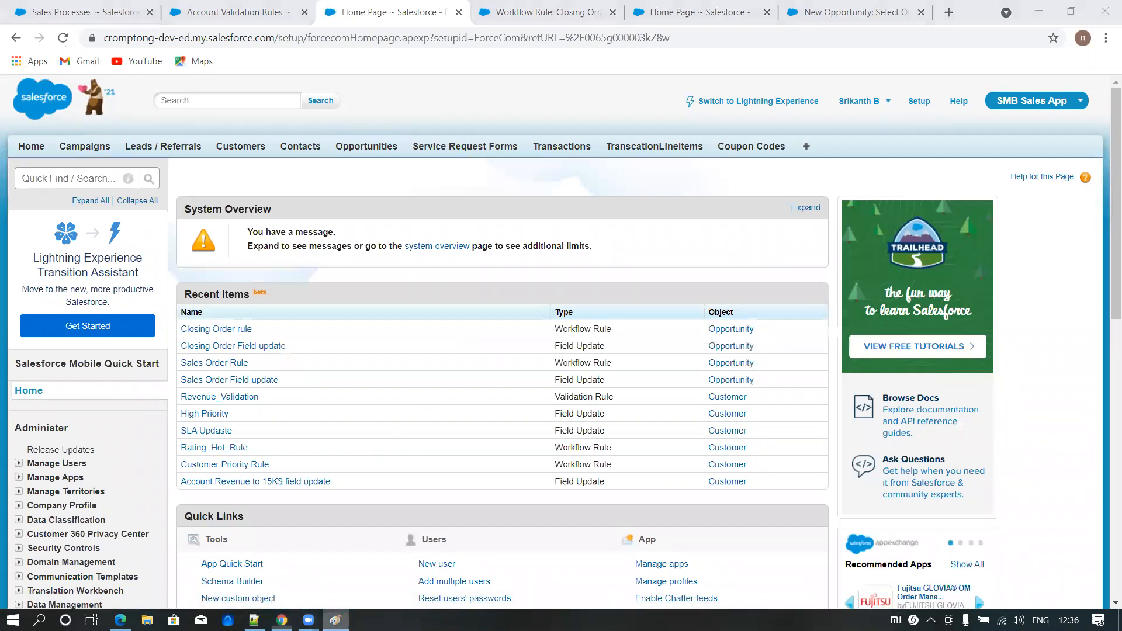
key("ctrl+n")
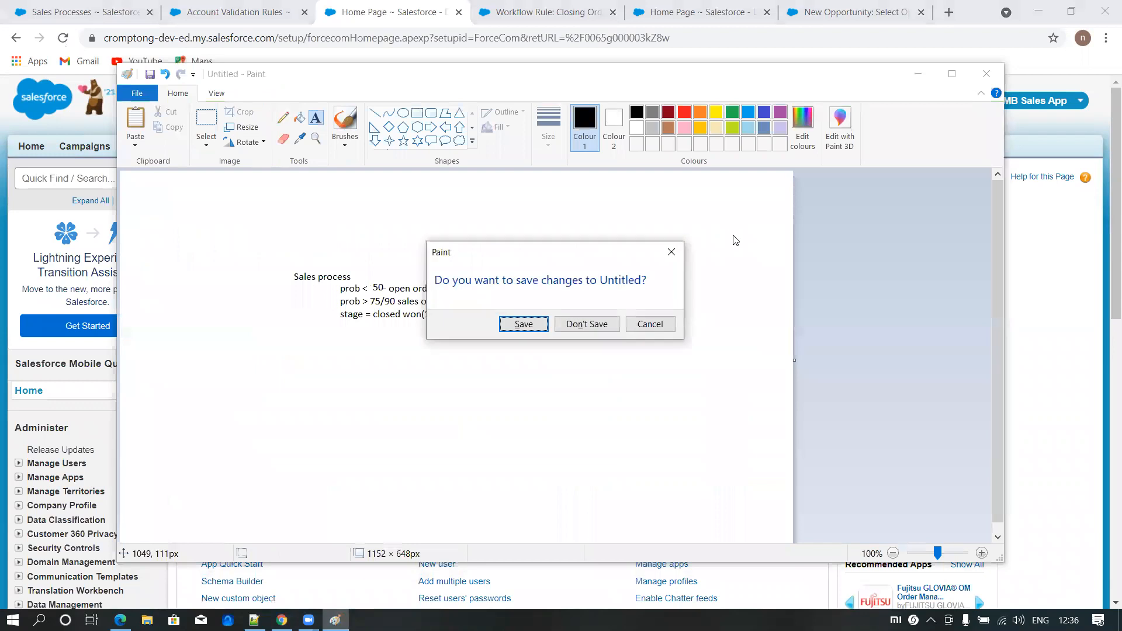
key("n")
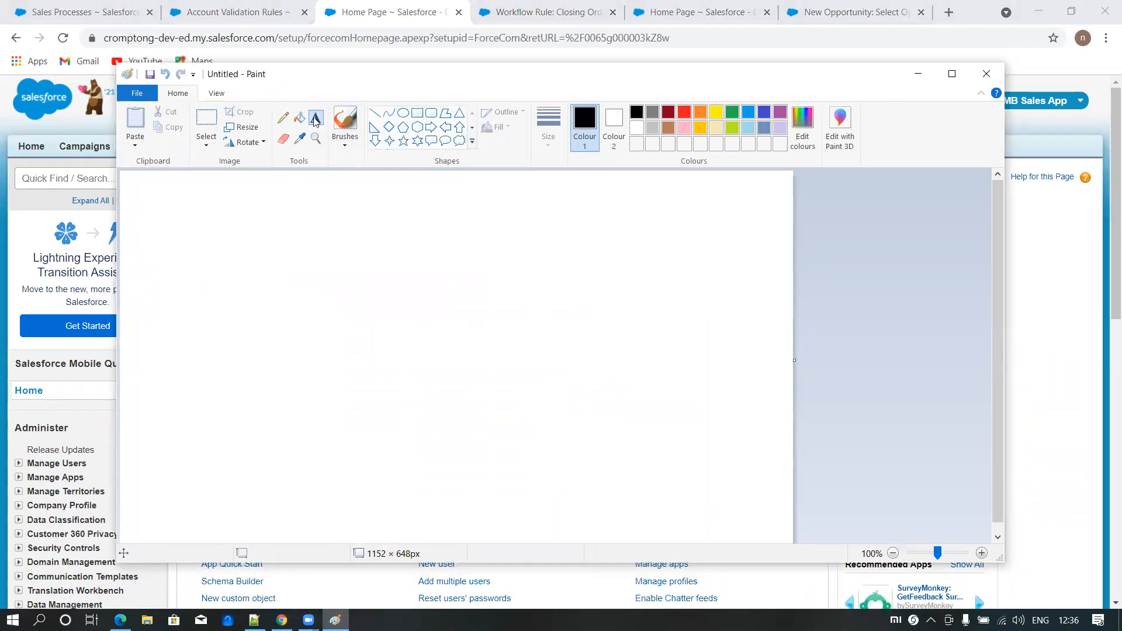
- Write the heading "Orders:" in the upper part of the blank canvas
left_click(293, 251)
type("Orders:")
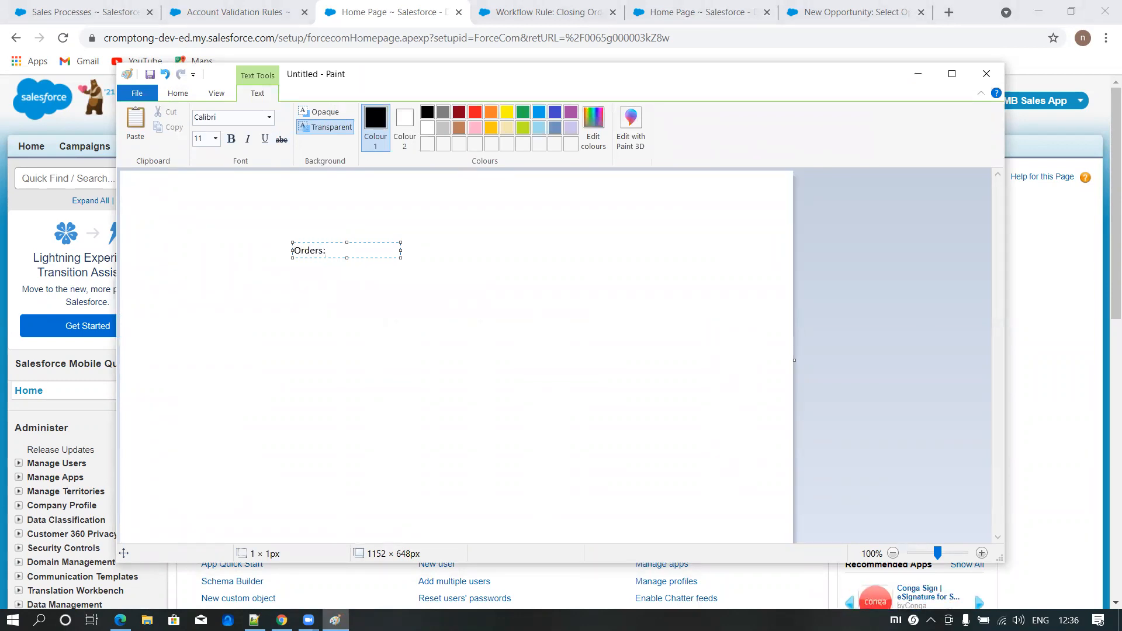
left_click(376, 333)
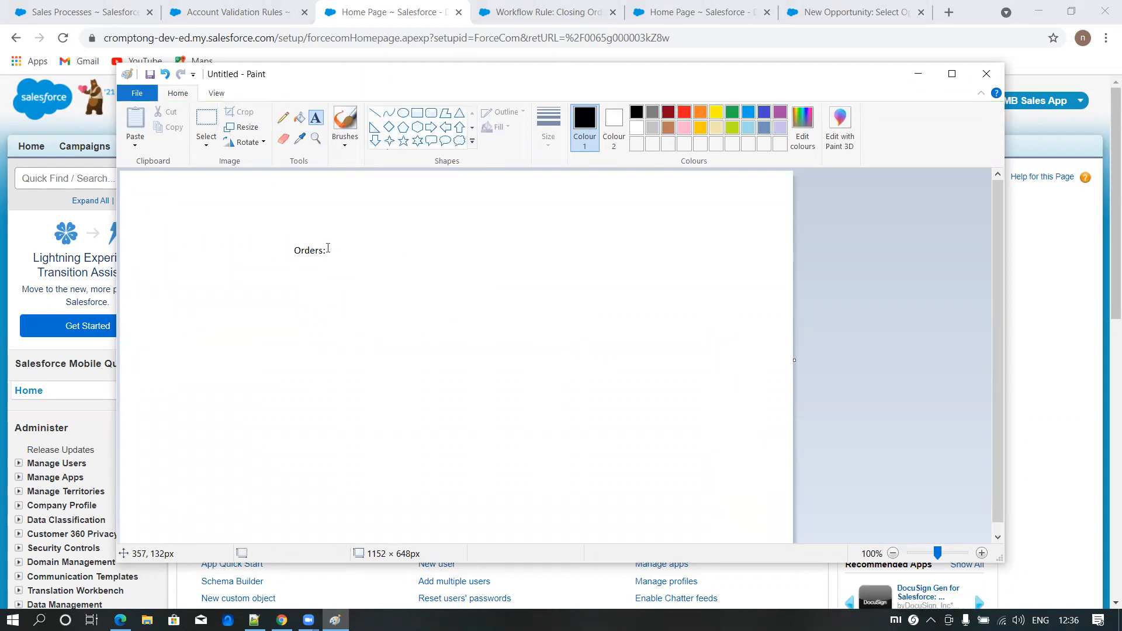
- Add the note "prior 7 day before closing orders" beneath the Orders heading and bring up the system calendar
left_click(316, 260)
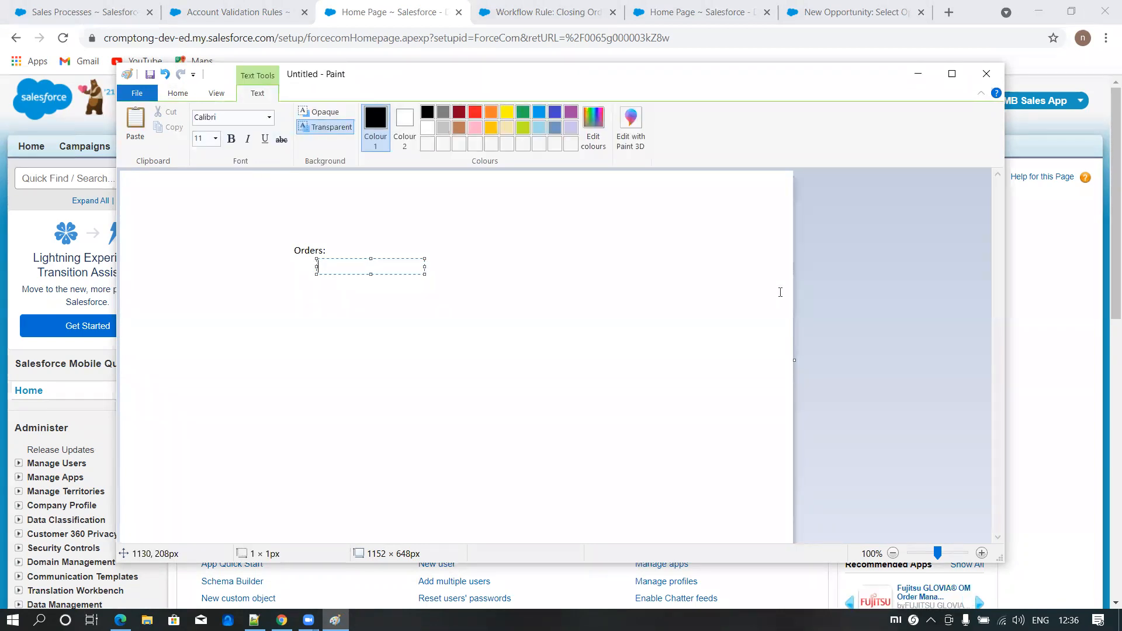
type("prior 7 day")
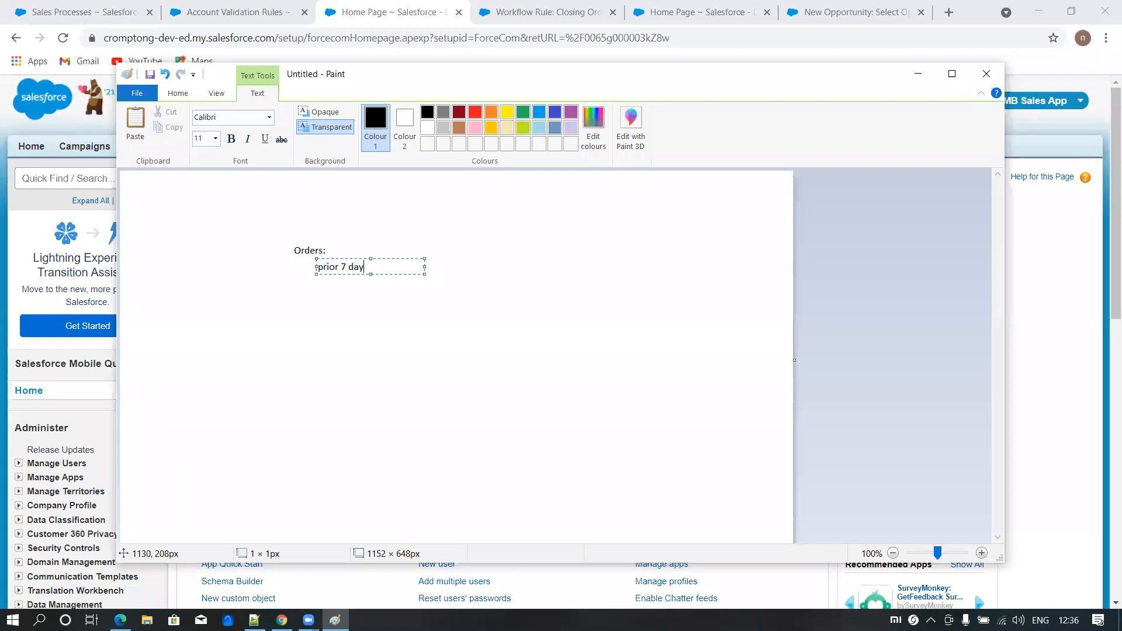
type(" before closing orders")
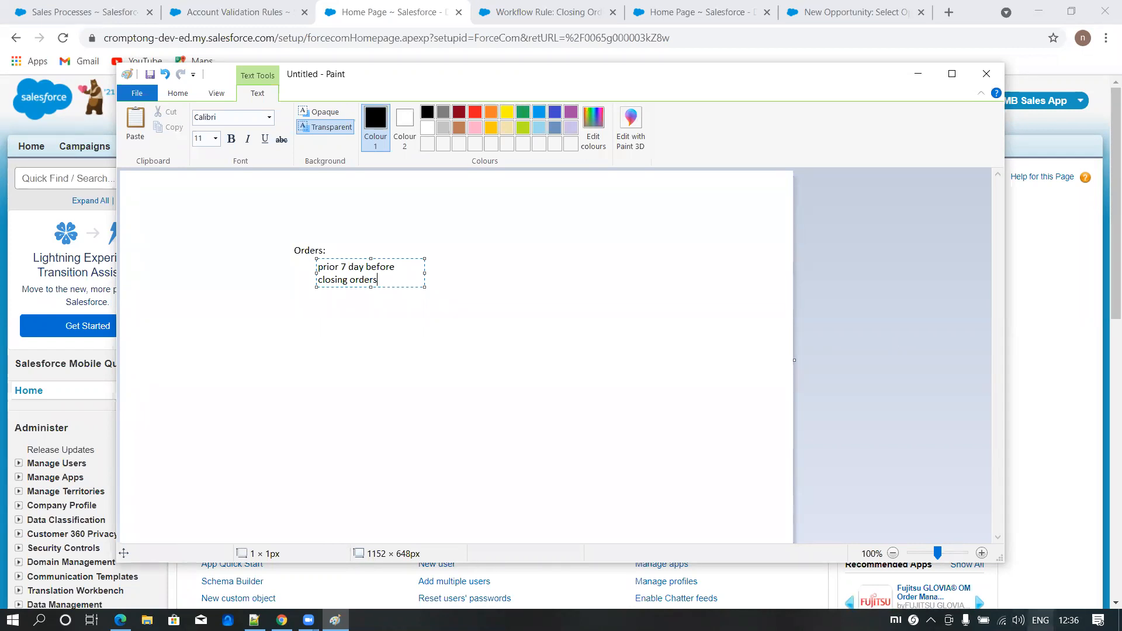
left_click(1069, 619)
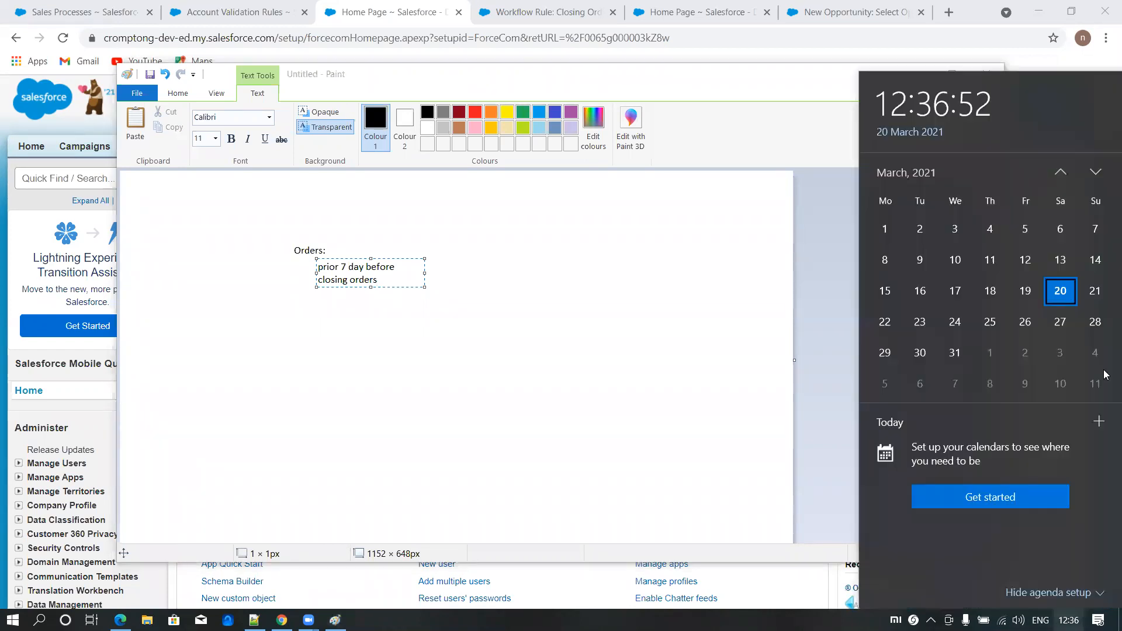
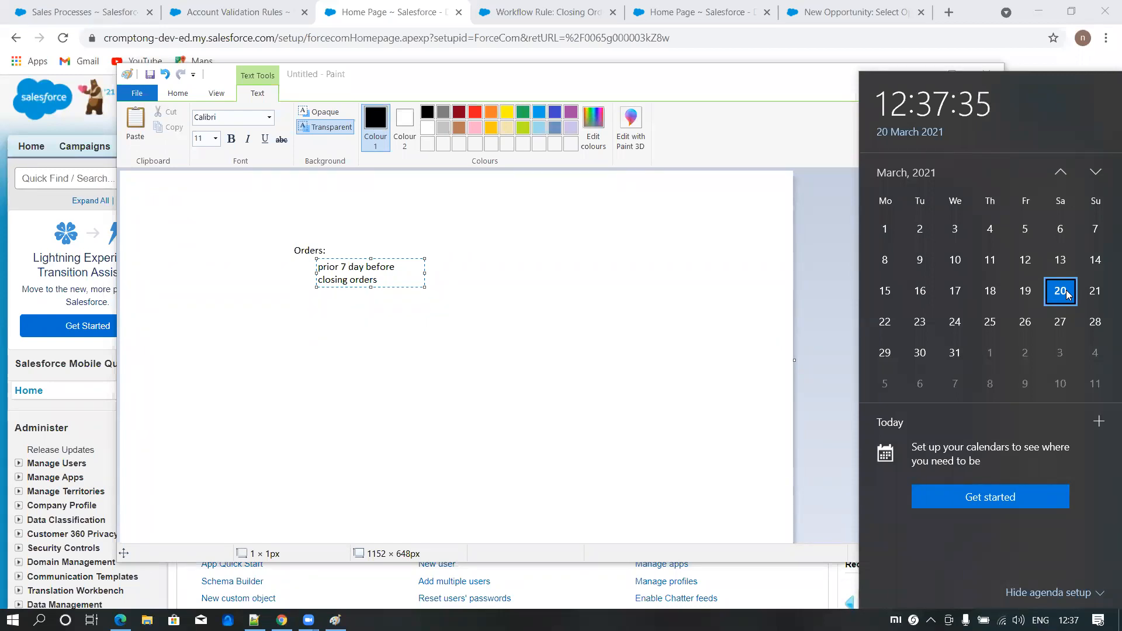
- Return to Salesforce from Paint and start a new opportunity with the Open Orders record type
left_click(697, 65)
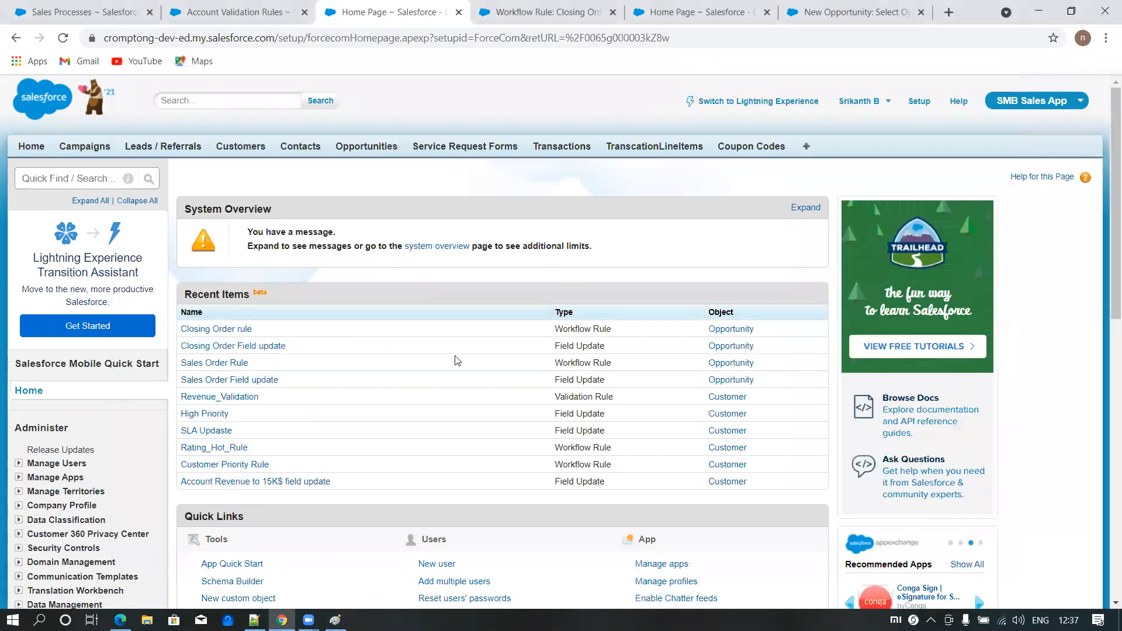
left_click(381, 150)
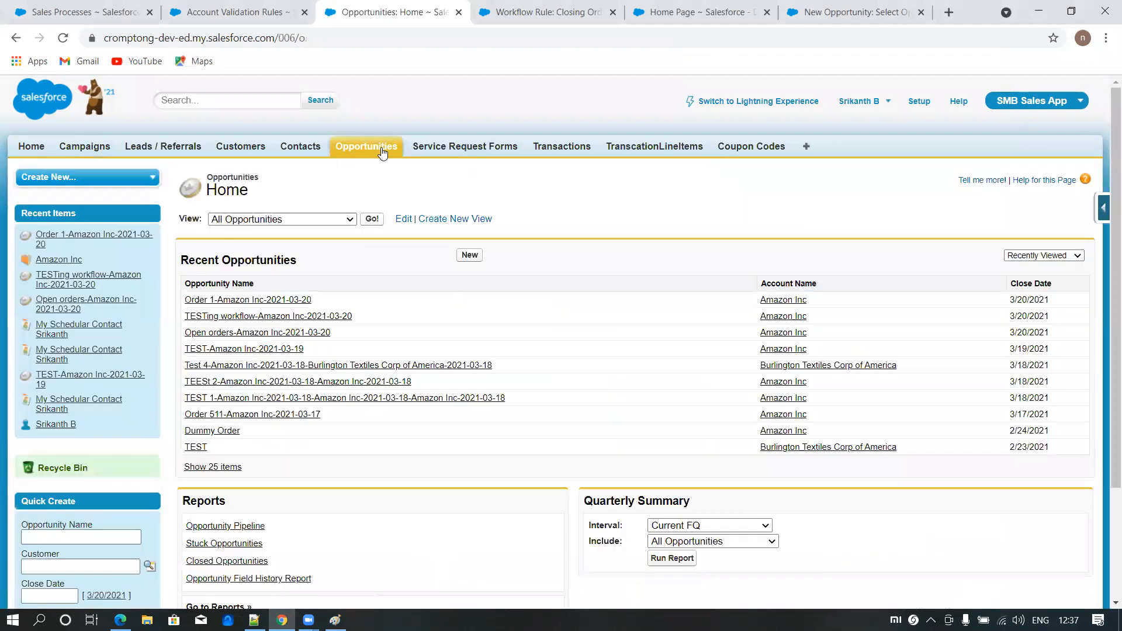
left_click(469, 255)
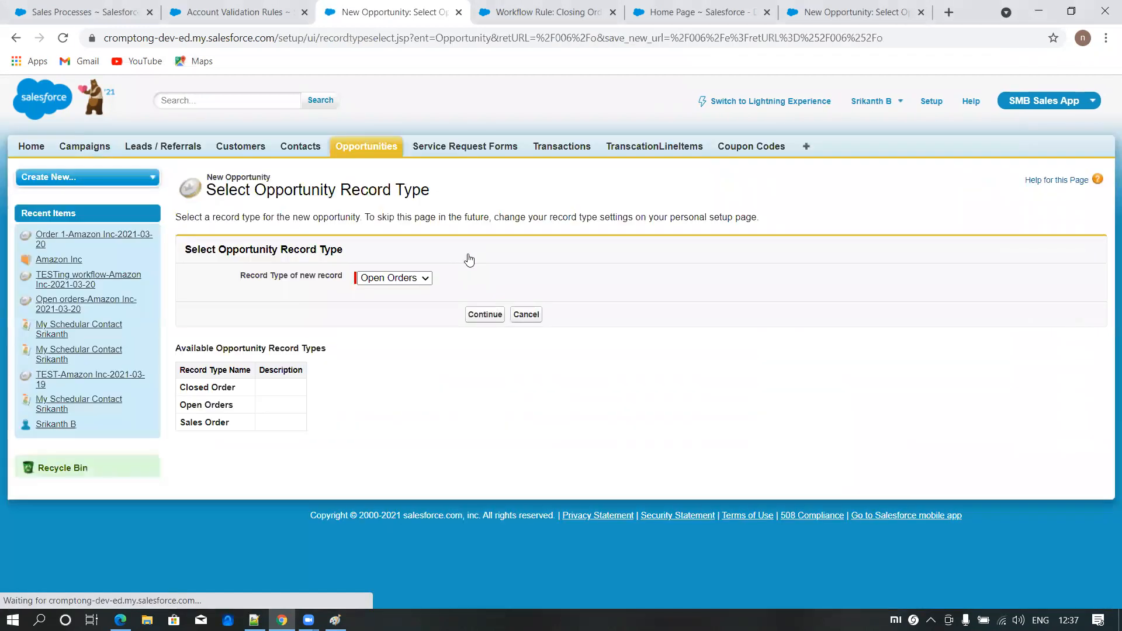
left_click(485, 319)
- Name the new opportunity "Open orders 511" and look up Amazon Inc as its account
left_click(375, 310)
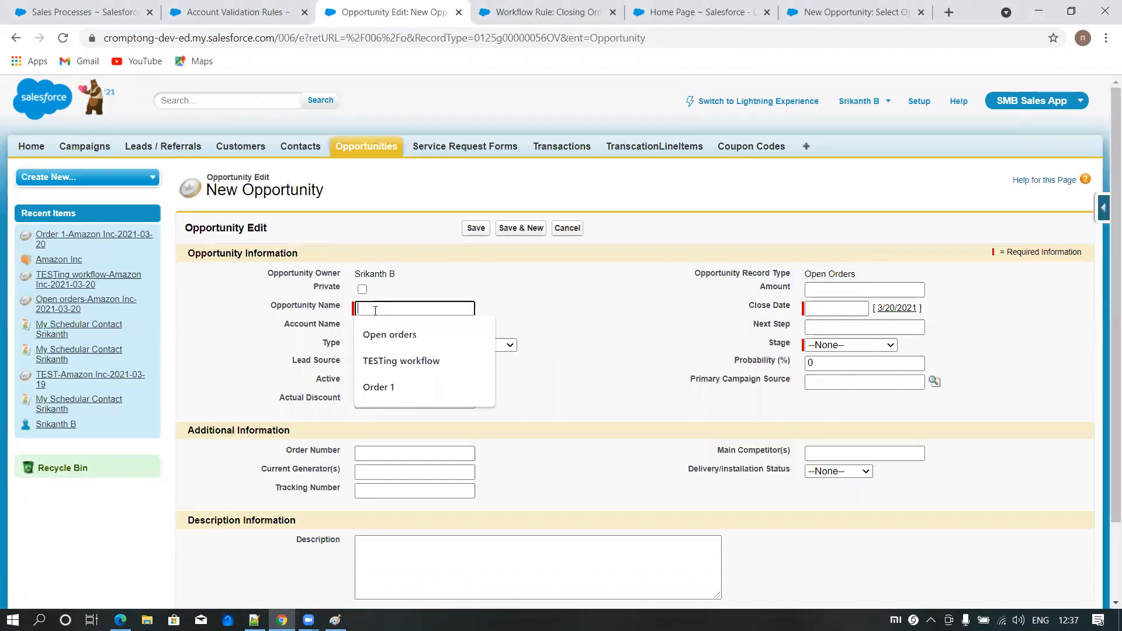
left_click(389, 337)
type("555")
left_click(682, 334)
left_click(485, 326)
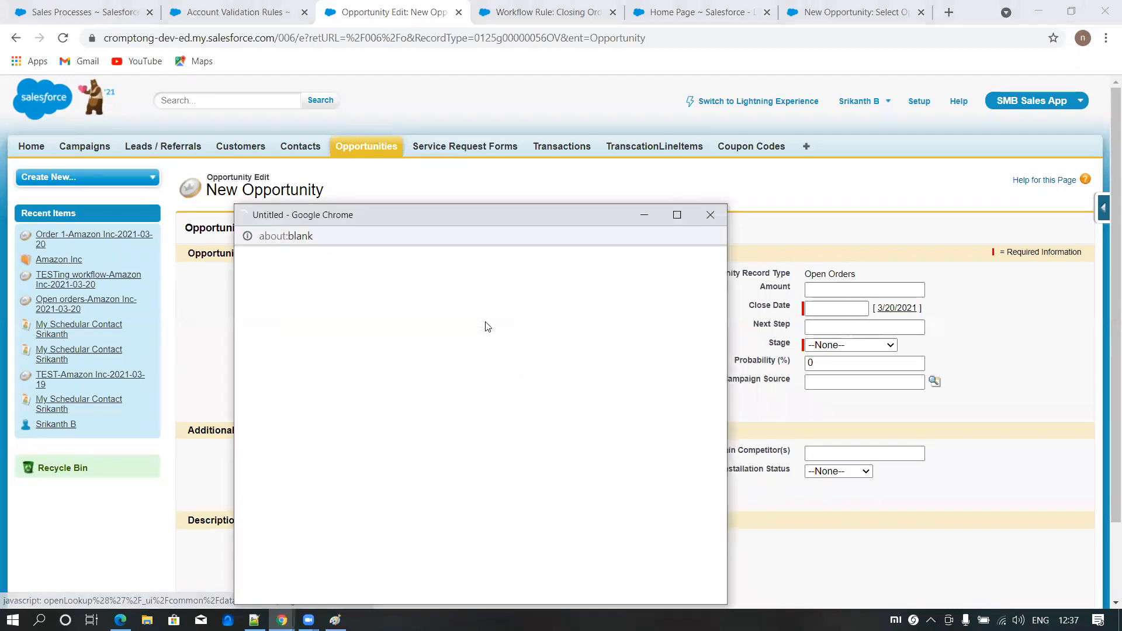
left_click(274, 389)
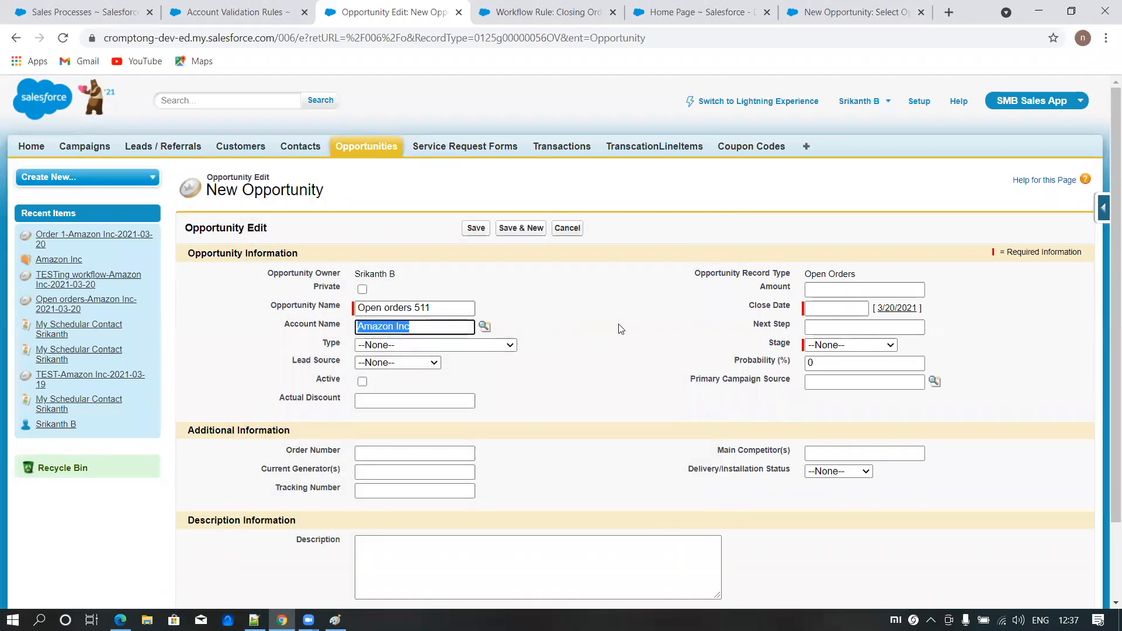
- Set the opportunity's close date to 3/27/2021 and its stage to Prospecting, and save the record
left_click(836, 311)
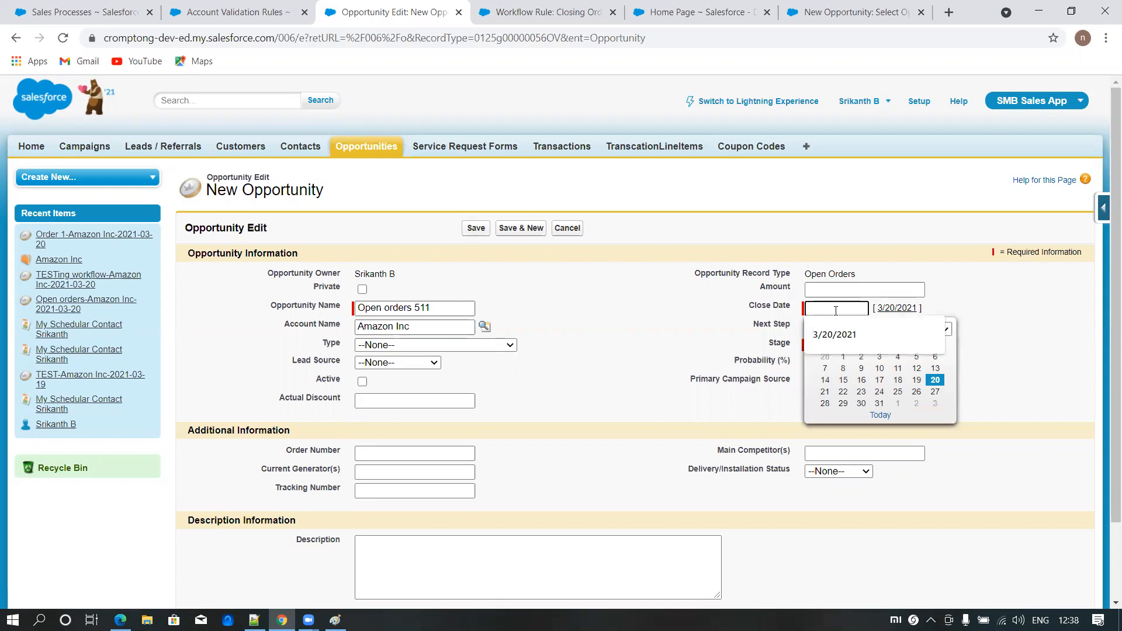
left_click(935, 394)
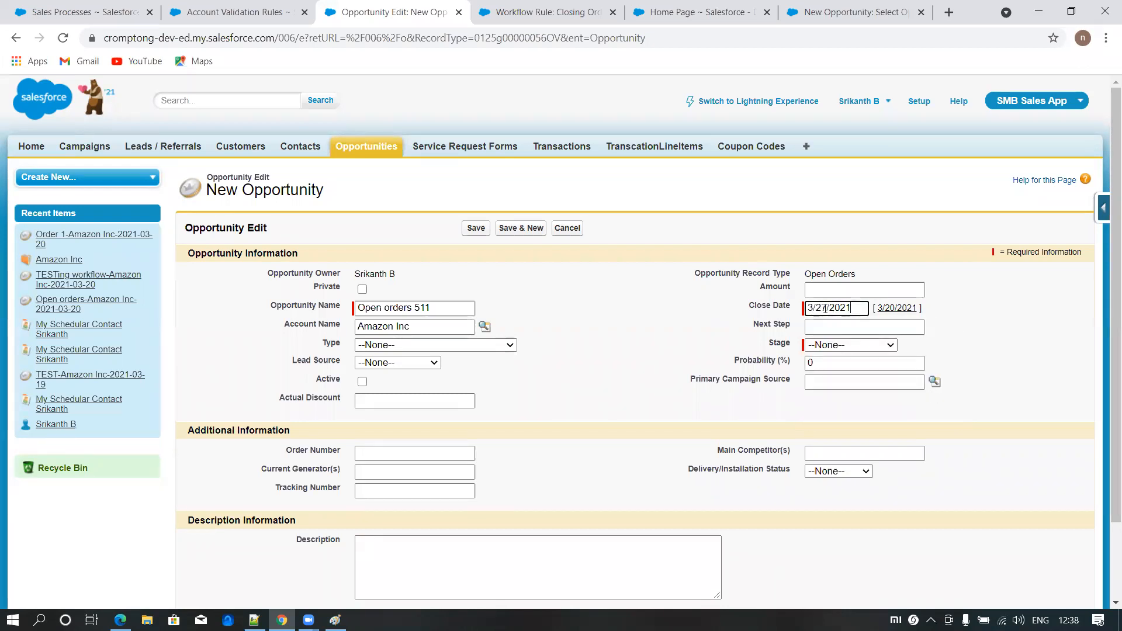
left_click(824, 345)
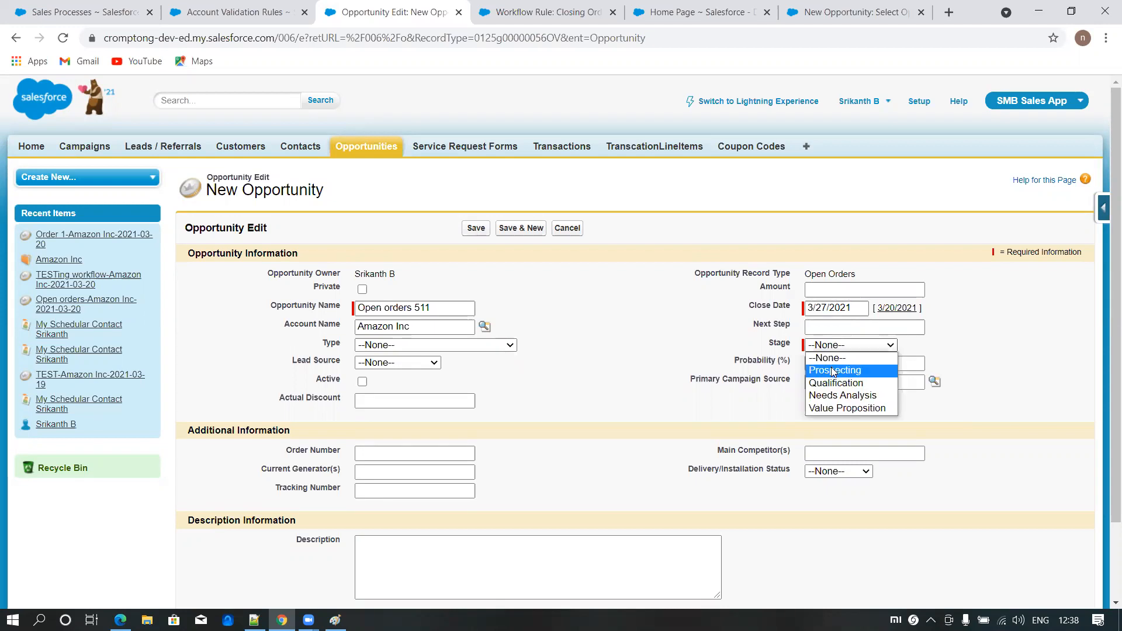
left_click(832, 370)
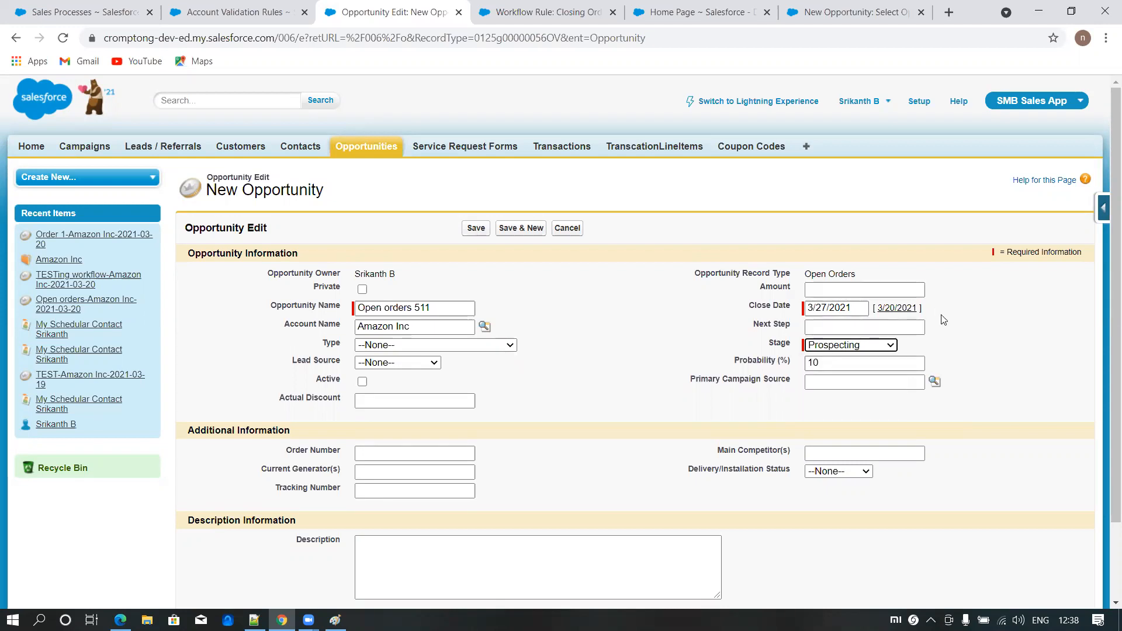
left_click(475, 234)
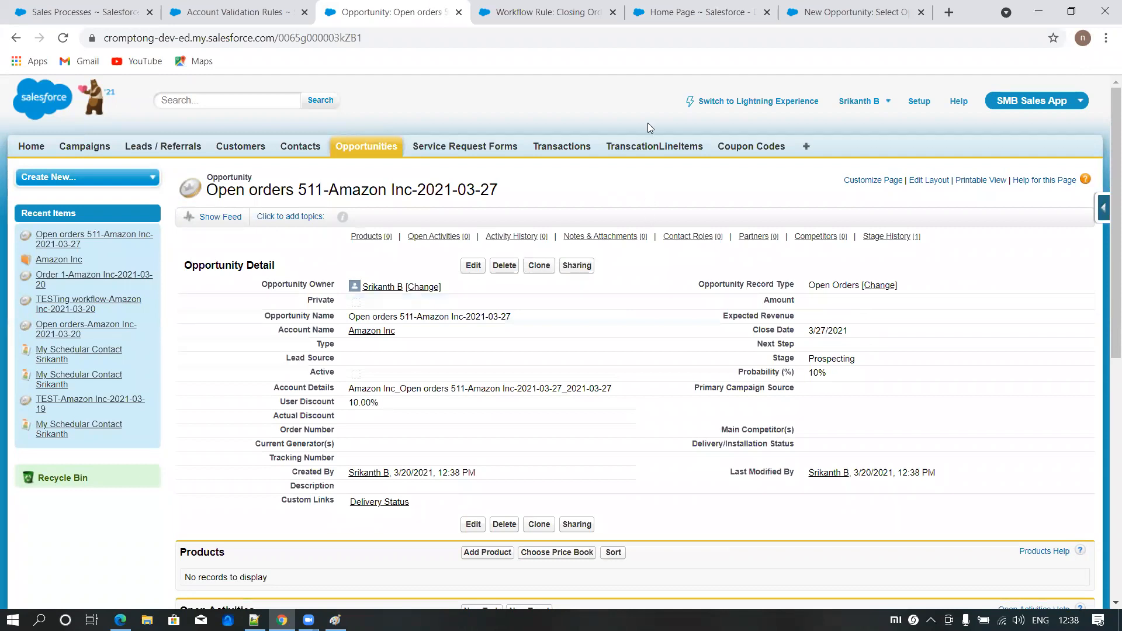
- Close the three leftover Salesforce browser tabs that follow the saved opportunity
left_click(612, 13)
left_click(612, 12)
left_click(612, 12)
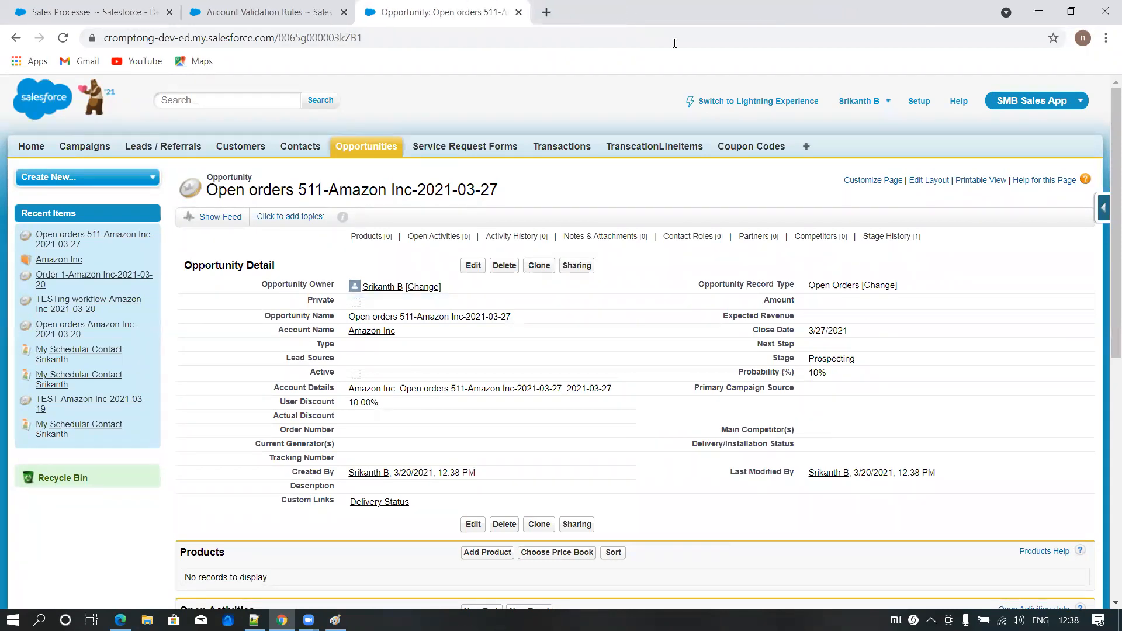
- Open Salesforce Setup in a separate tab, find Classic Email Templates and start a new Text template
left_click(919, 103)
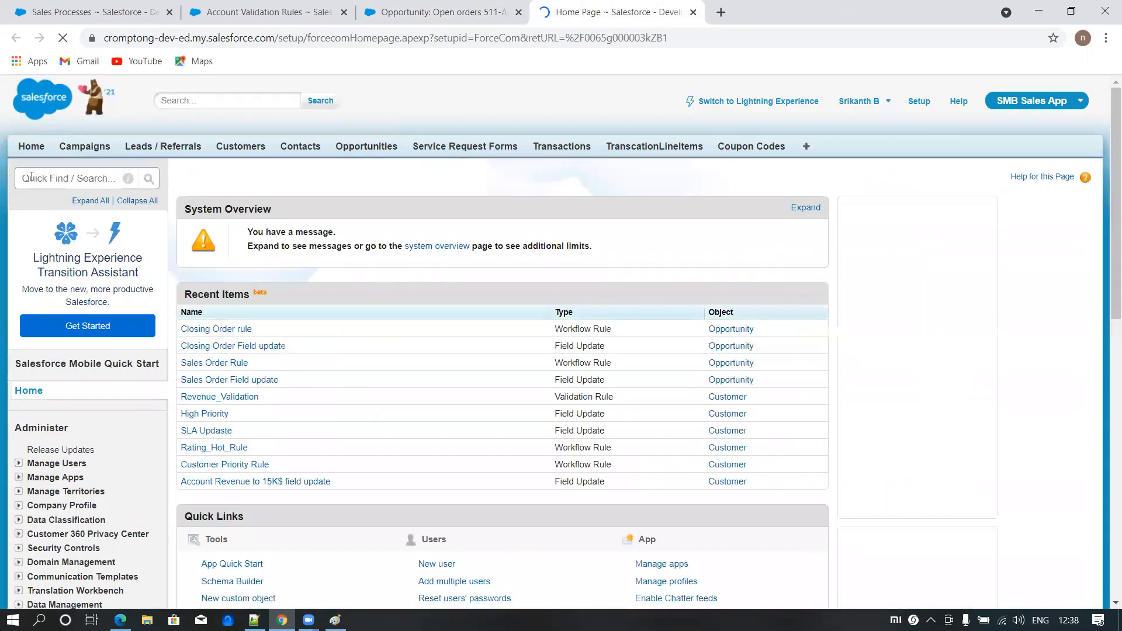
left_click(31, 177)
type("email")
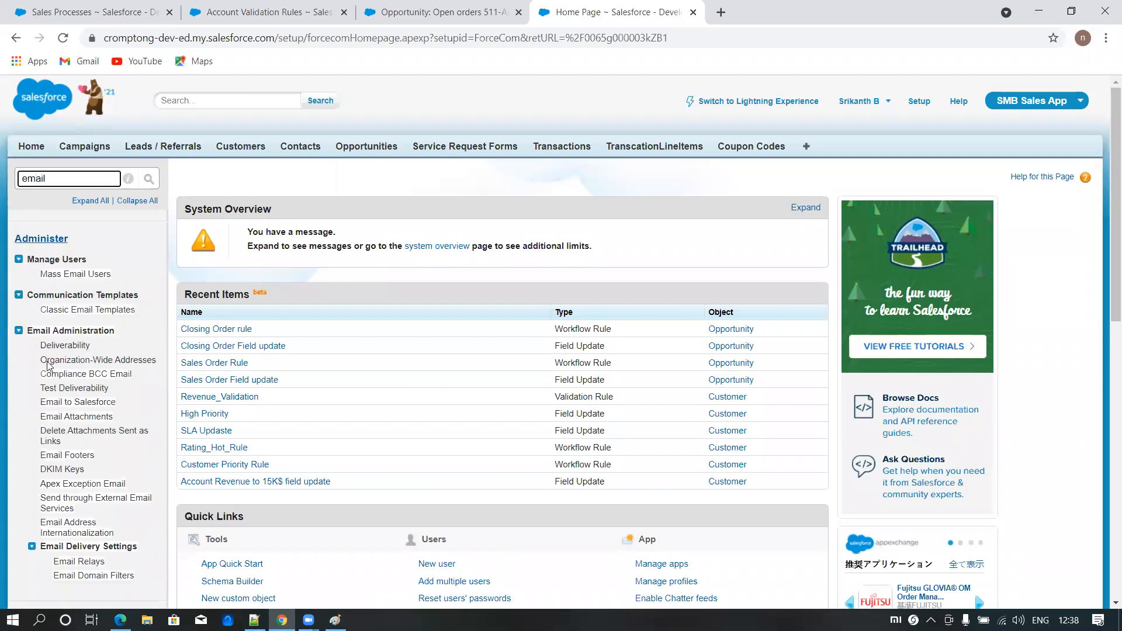
left_click(87, 310)
left_click(504, 296)
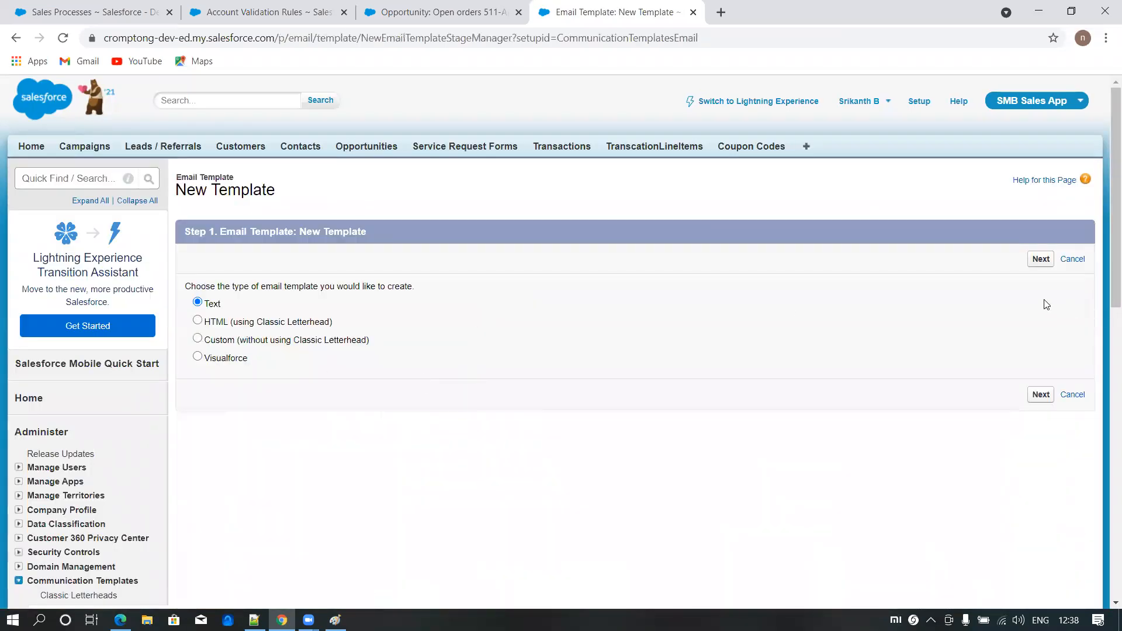
left_click(1041, 258)
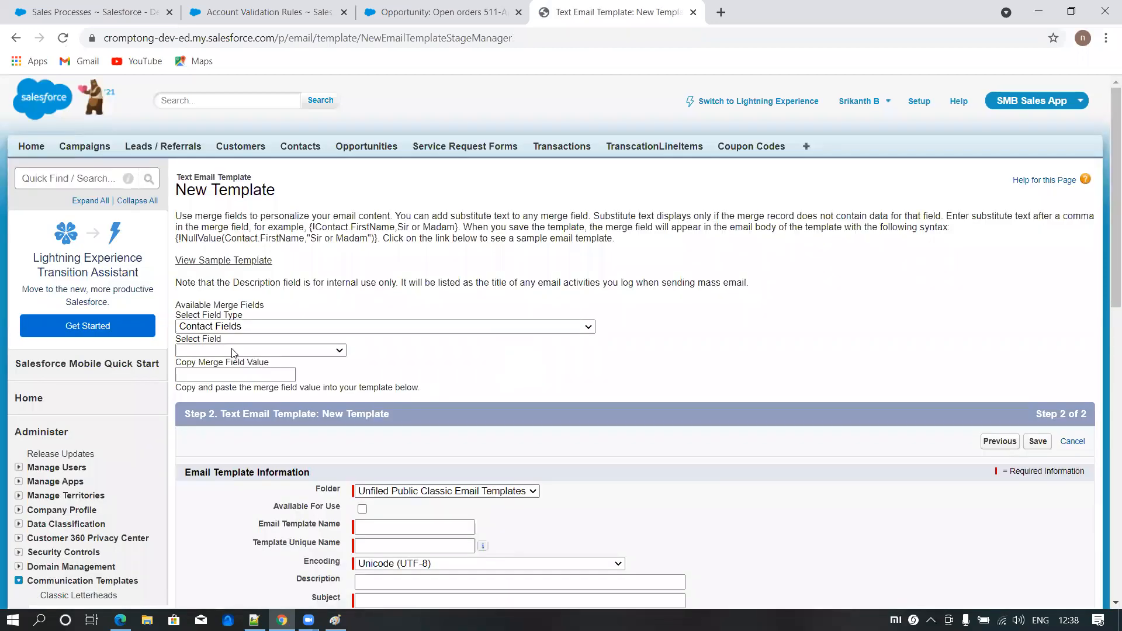
- Name the email template "Orders Notification" and let its unique name fill in
scroll(355, 345, "down", 1)
left_click(374, 454)
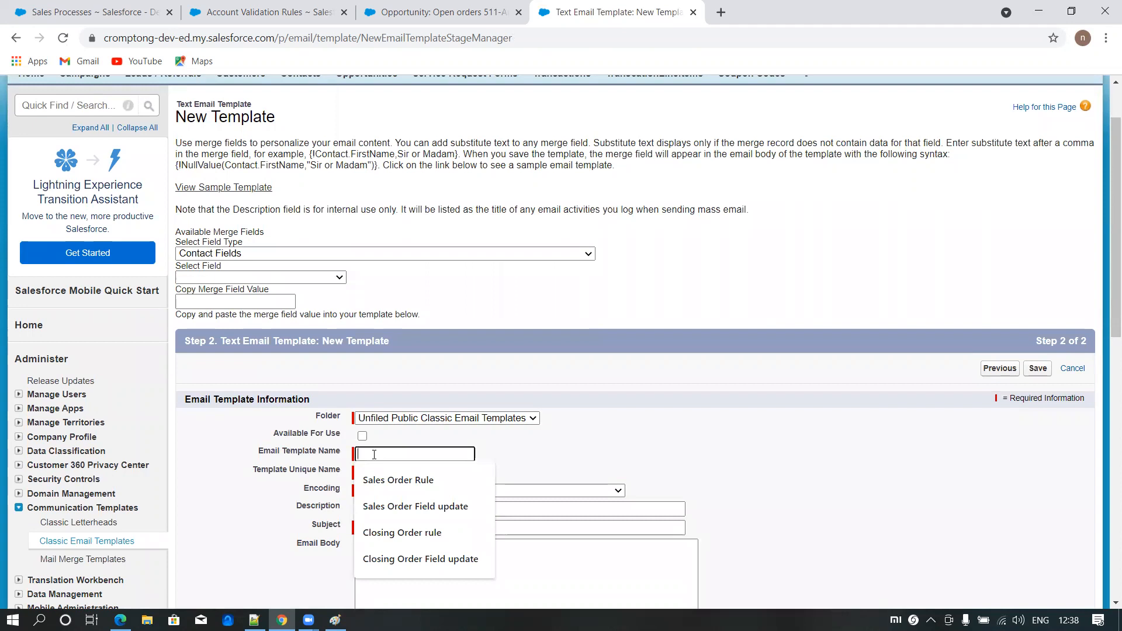
type("Orders Notification")
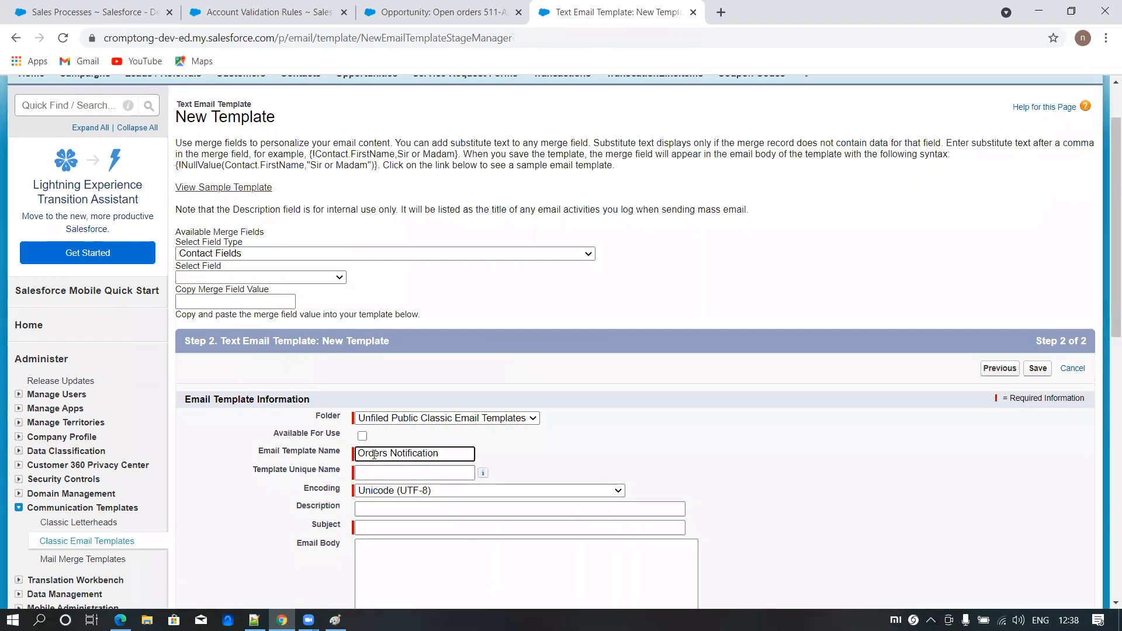
left_click(376, 472)
- Enter "Orders Notification - Closing Date -" as the email template's subject
scroll(375, 374, "down", 2)
left_click(375, 385)
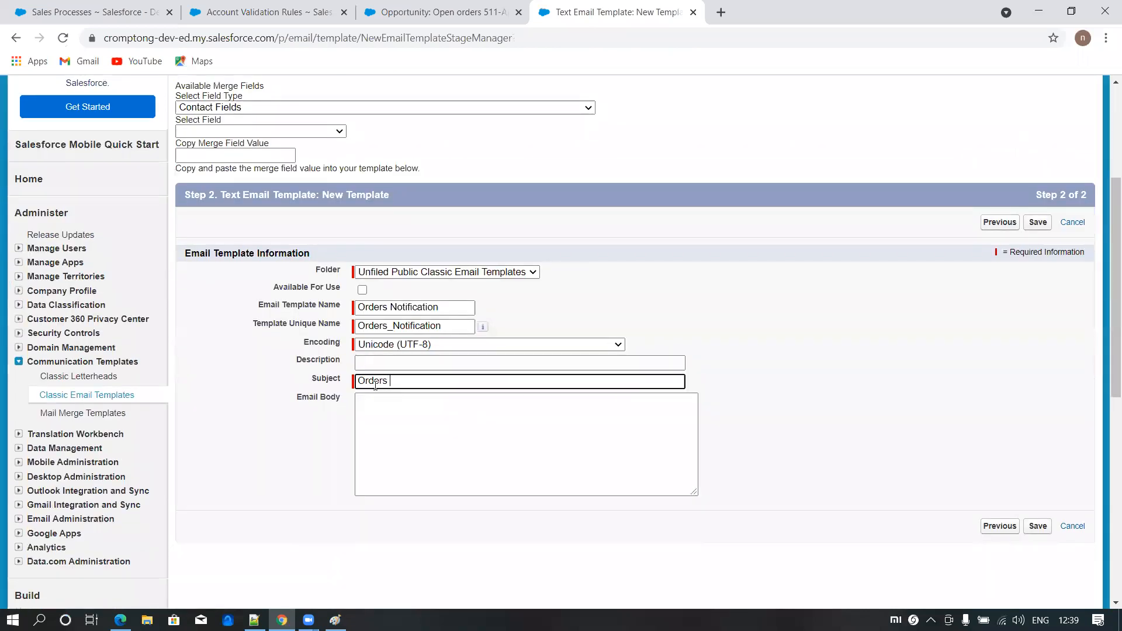
type("Orders Notificatio")
type("n - Closing Date -")
- Append the Opportunity Close Date merge field {!Opportunity.CloseDate} to the end of the template subject
left_click(230, 107)
scroll(222, 263, "down", 5)
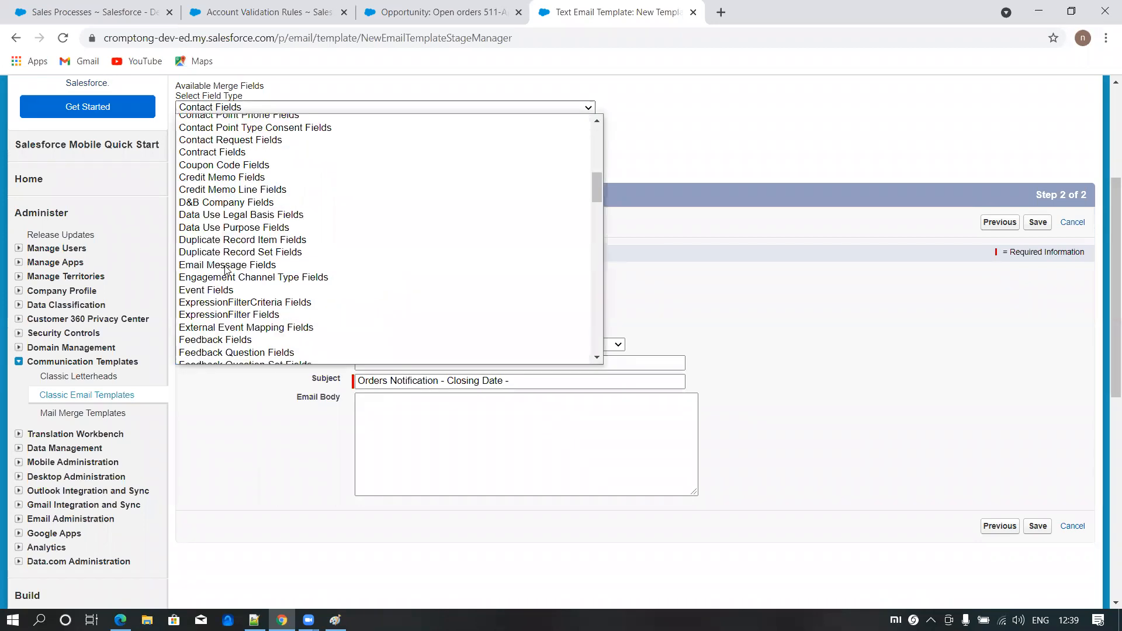
scroll(225, 267, "up", 3)
scroll(225, 268, "down", 15)
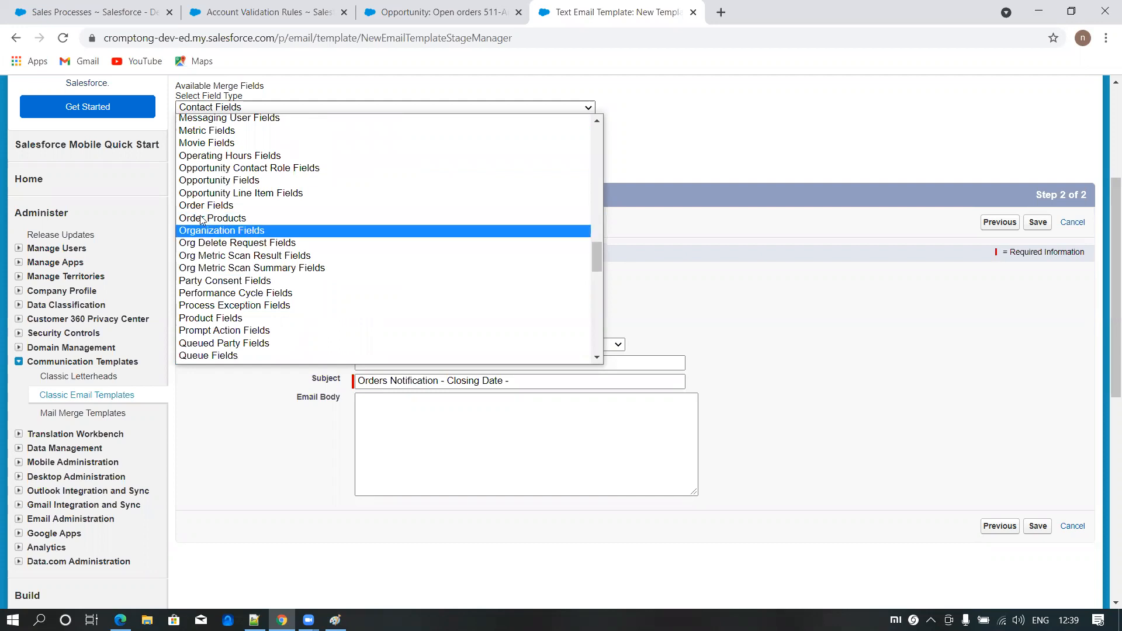
left_click(216, 181)
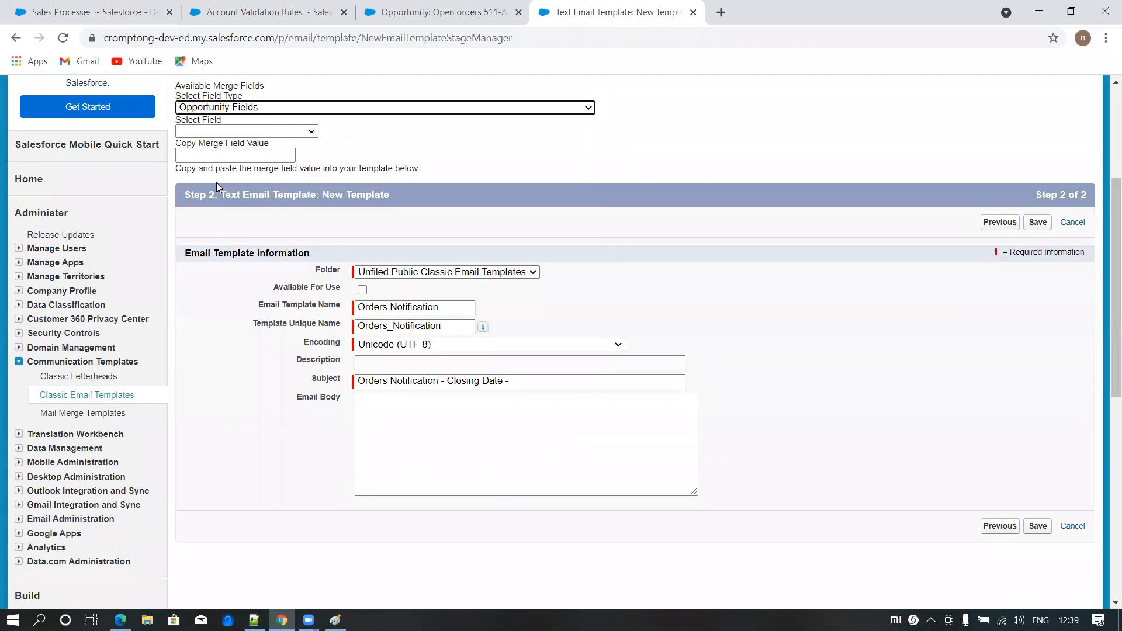
left_click(213, 129)
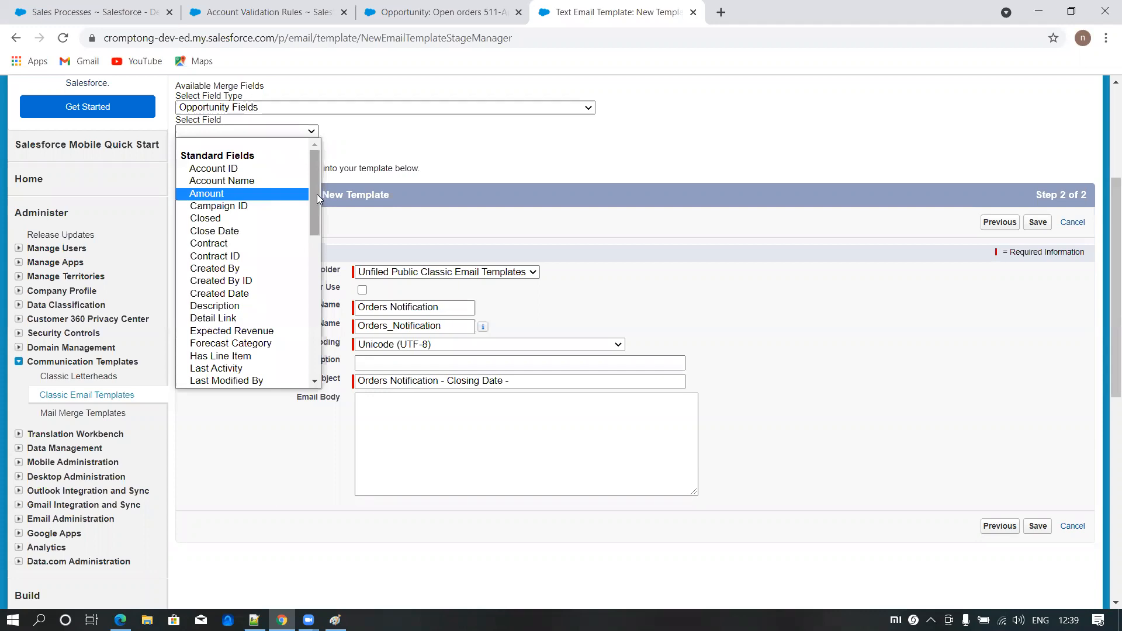
left_click(229, 233)
key("ctrl+c")
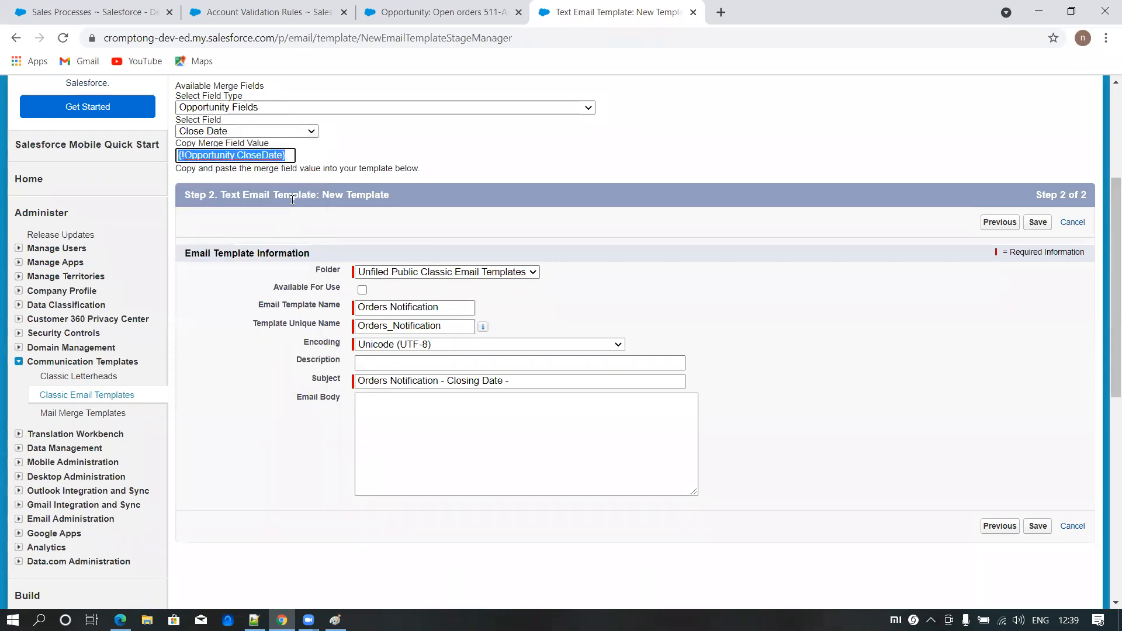
left_click(525, 380)
key("ctrl+v")
- Begin the email body with the greeting "Hi {!Opportunity.OwnerFullName}," using the Opportunity Owner Full Name merge field
left_click(403, 416)
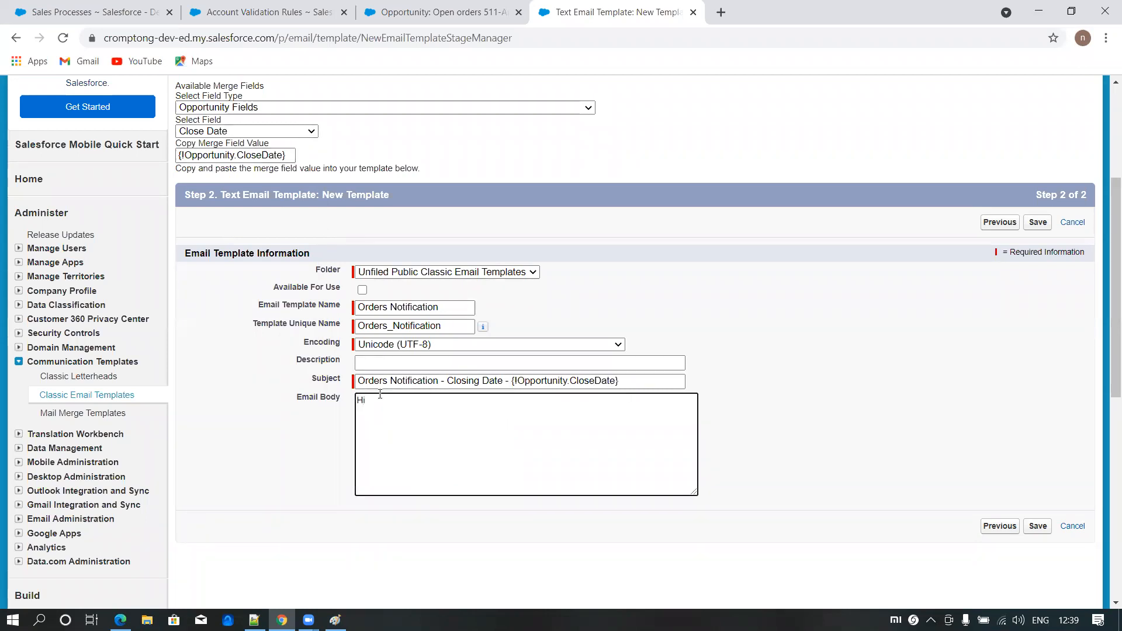
left_click(255, 108)
left_click(255, 110)
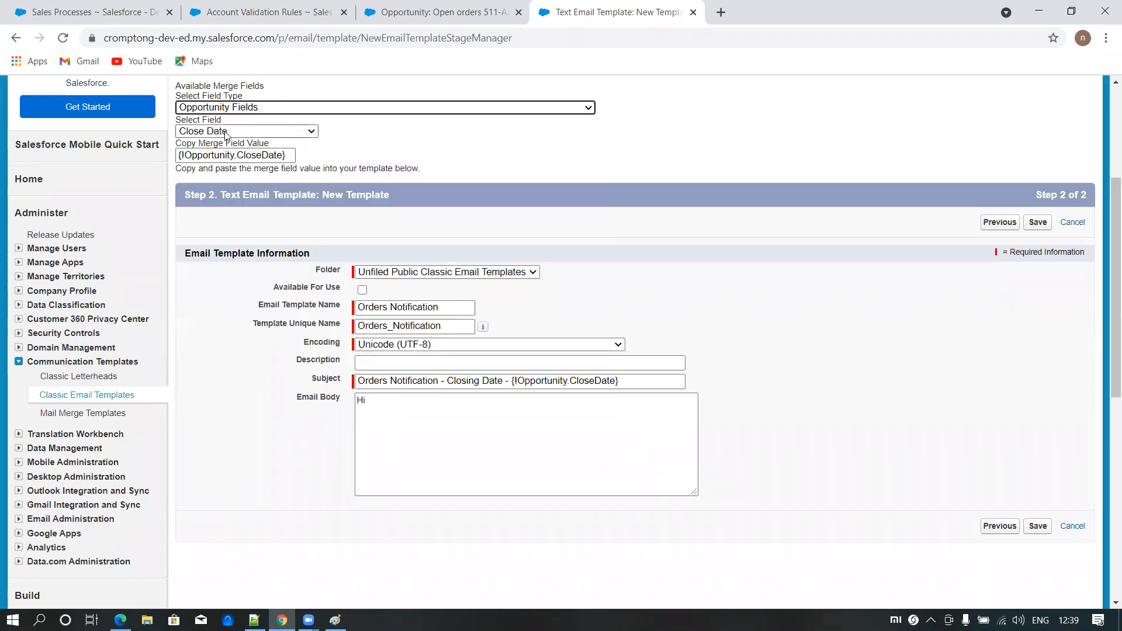
left_click(254, 134)
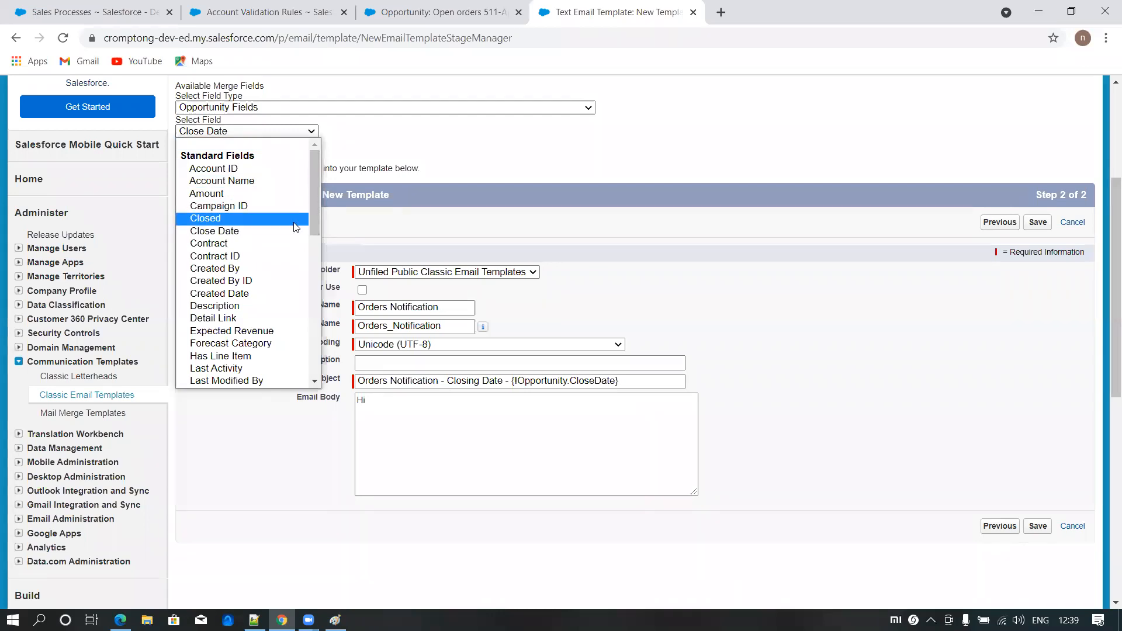
left_click_drag(317, 191, 324, 270)
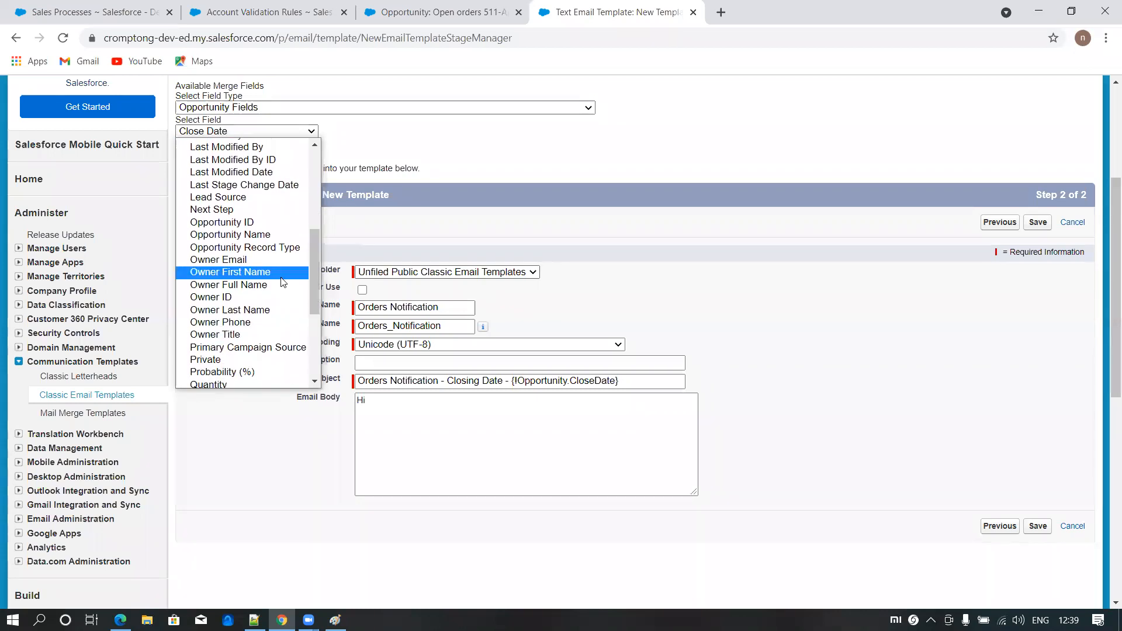
left_click(227, 286)
key("ctrl+c")
left_click(410, 428)
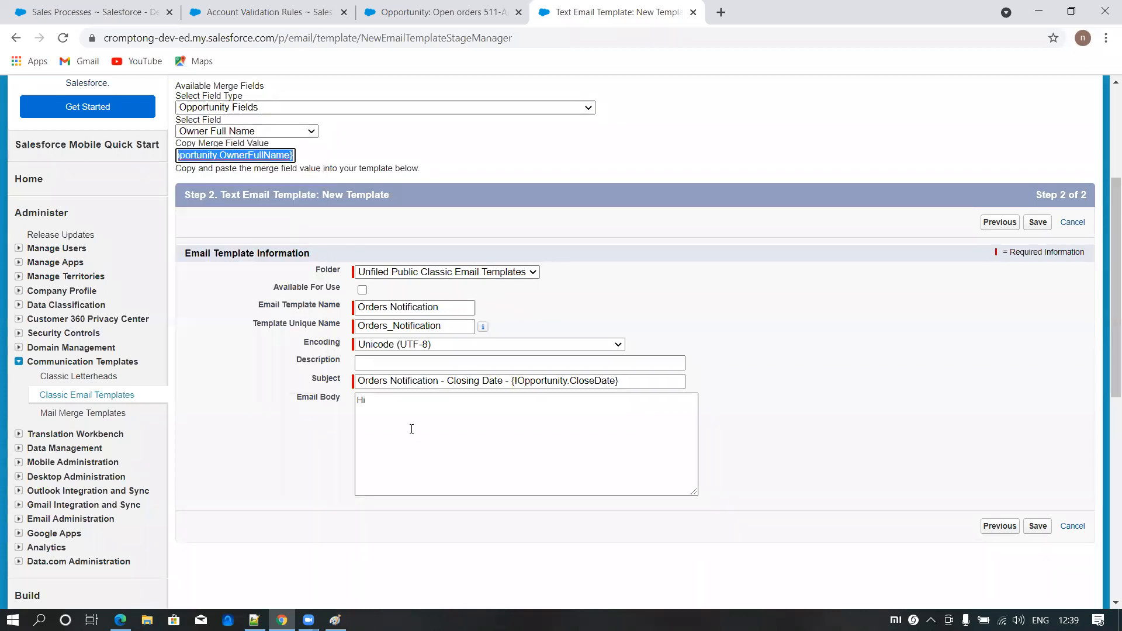
key("ctrl+v")
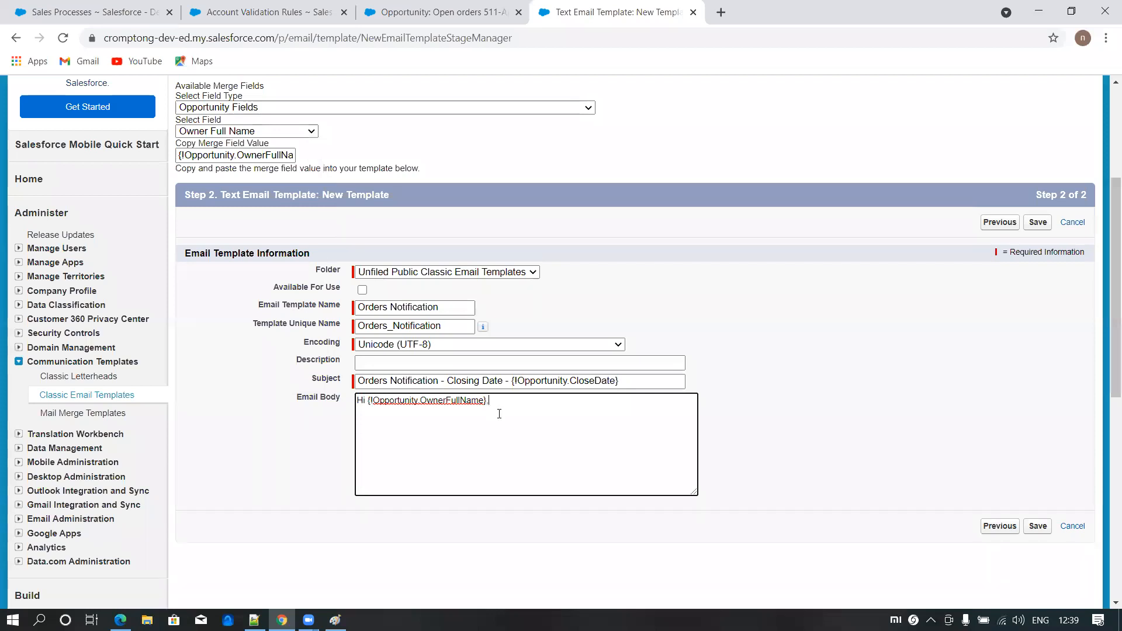
type(",")
- Add "You order is going to be closed on {!Opportunity.CloseDate}" below the greeting, copying the merge field from the subject
key("Return")
key("Return")
type("You order is going to be closed on")
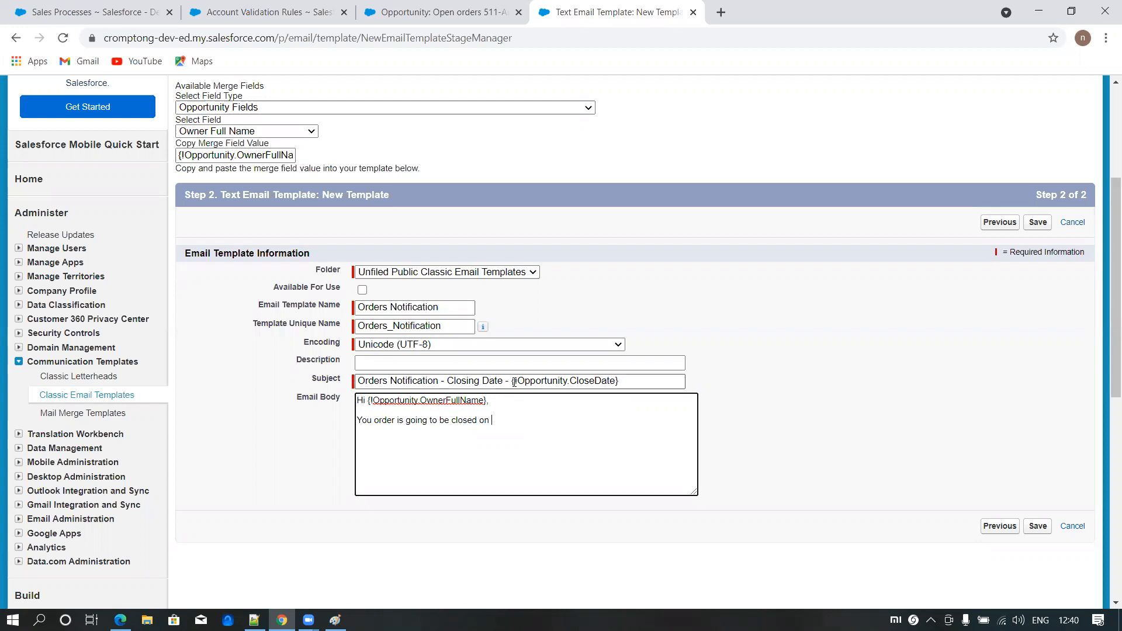
left_click_drag(511, 383, 658, 383)
key("ctrl+c")
left_click(529, 426)
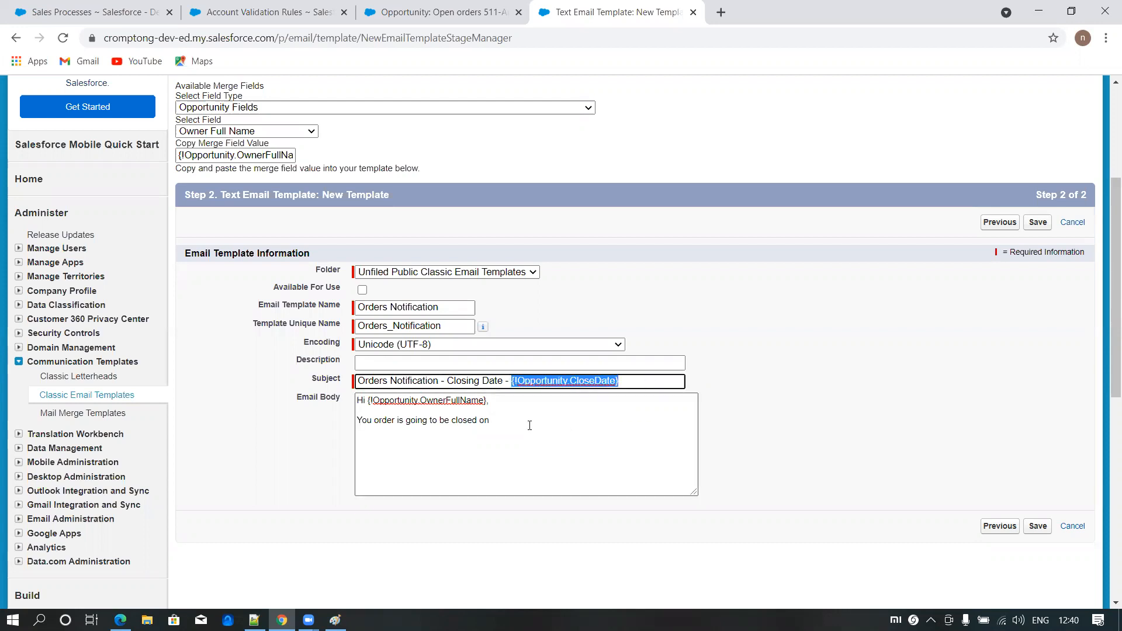
key("ctrl+v")
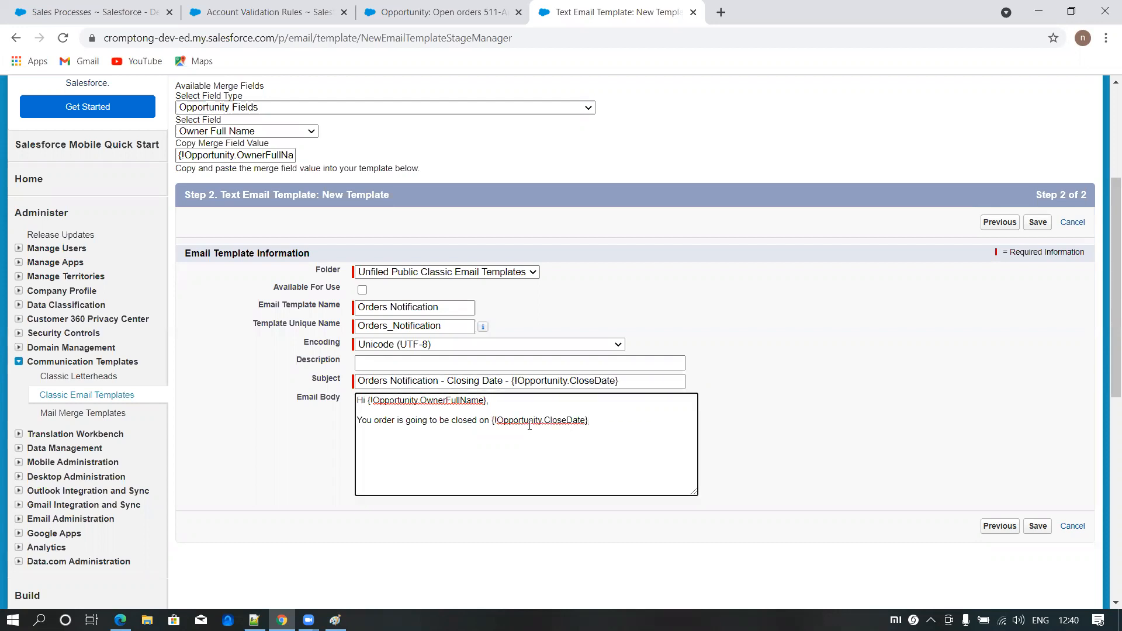
- Add the line "For more information: {!Opportunity.Link}" to the email body, using the Opportunity Detail Link merge field
key("Return")
type("For more info")
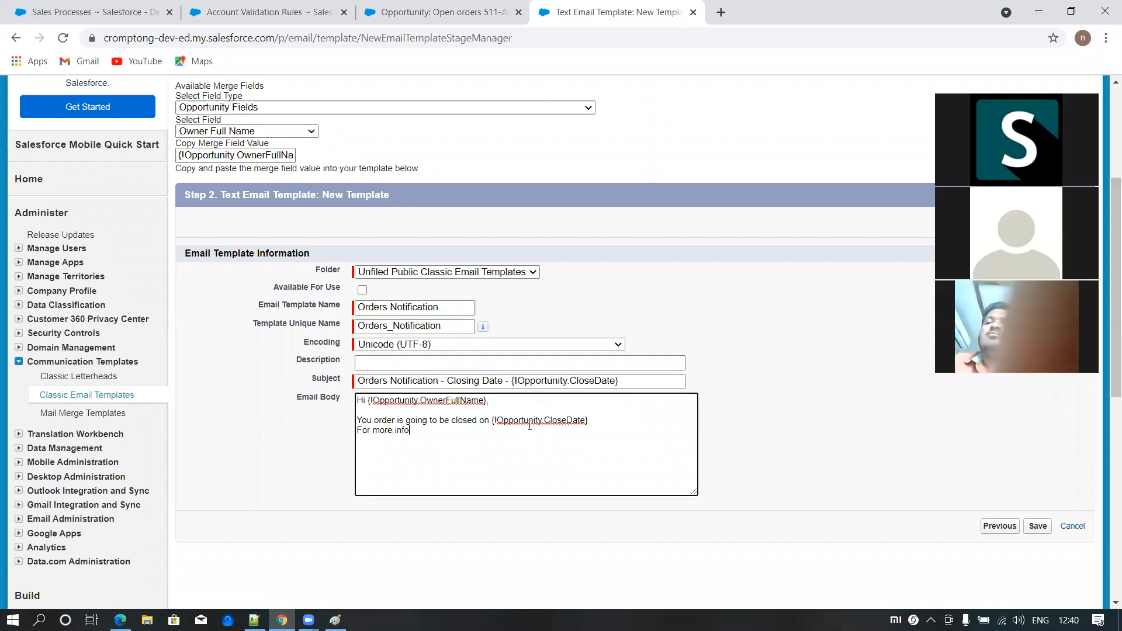
type("rmation:")
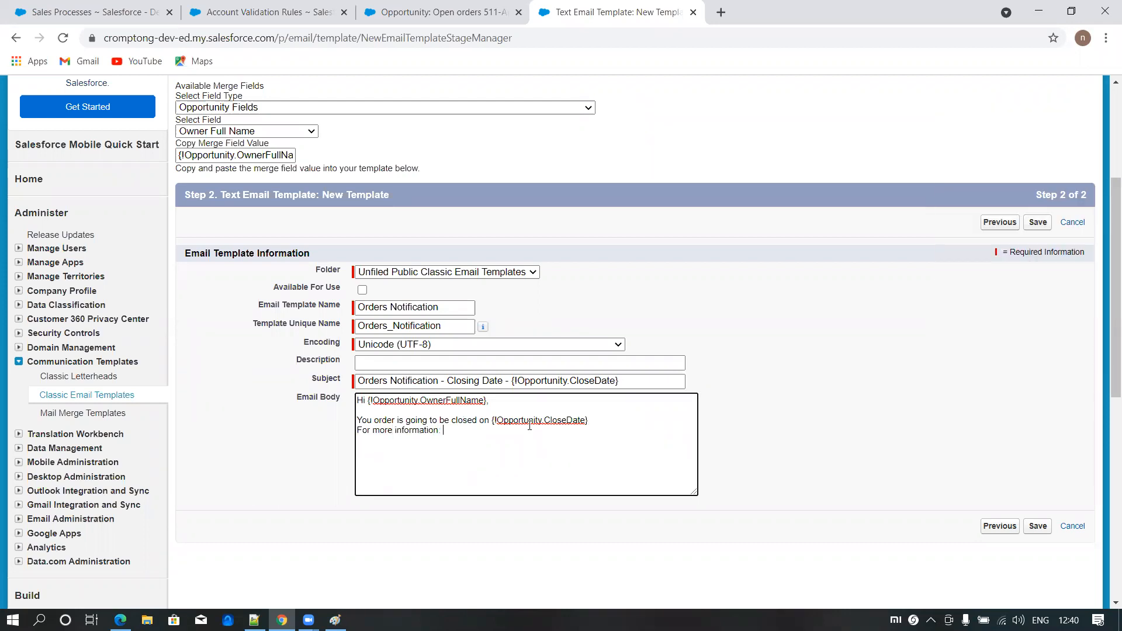
left_click(231, 131)
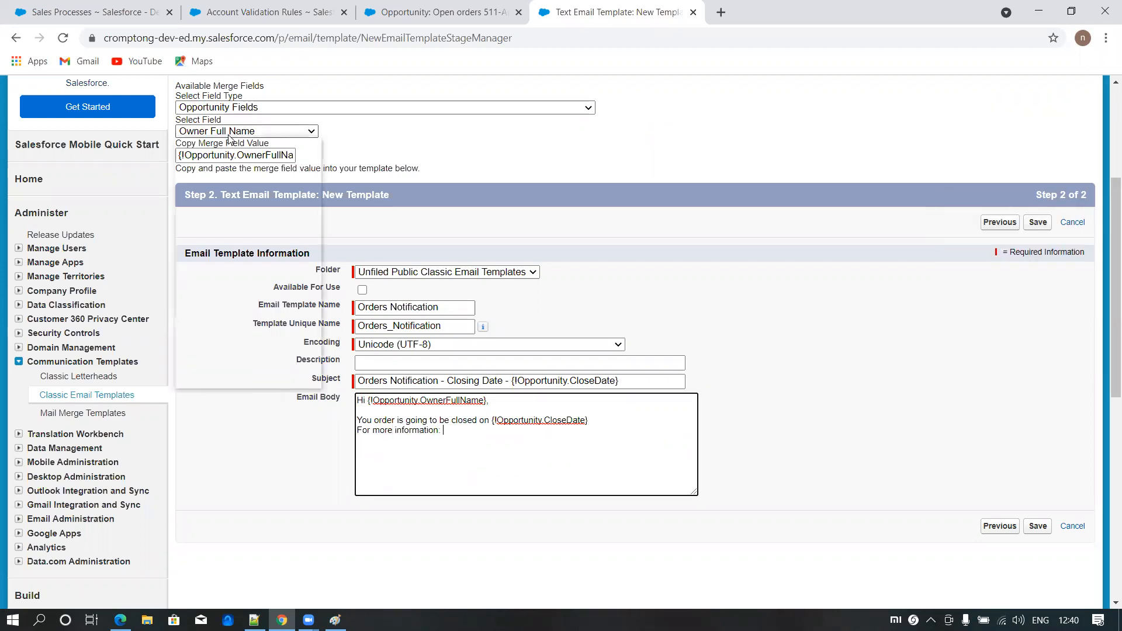
left_click(222, 181)
key("ctrl+c")
left_click(458, 431)
key("ctrl+v")
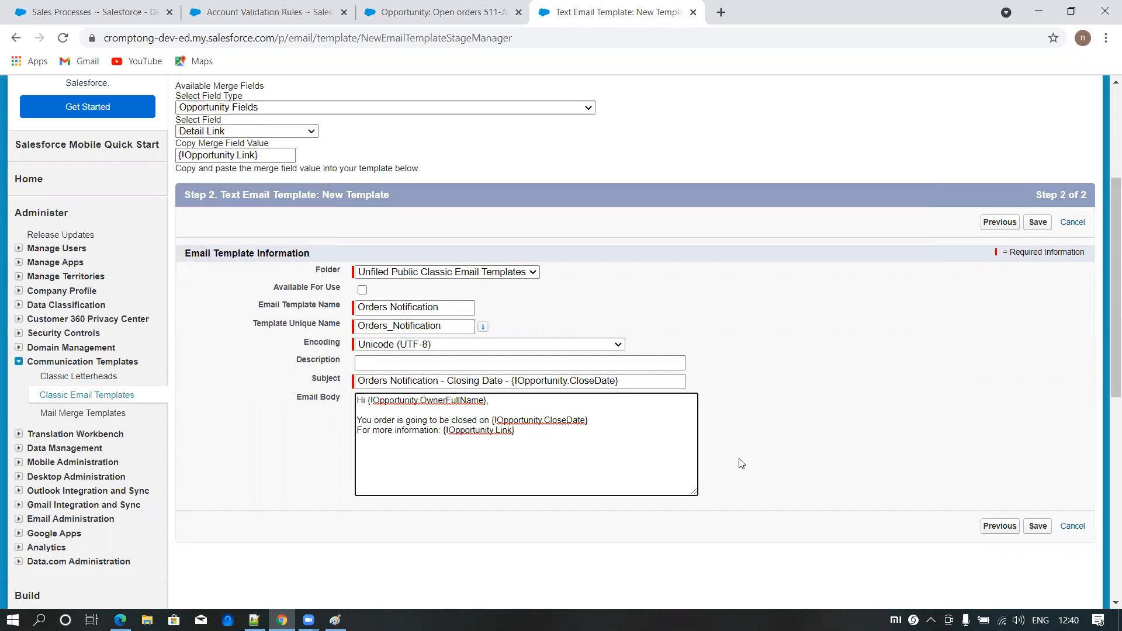
- End the email body with "Thanks" below a blank line and save the Orders Notification template
type("hanks")
left_click(1037, 526)
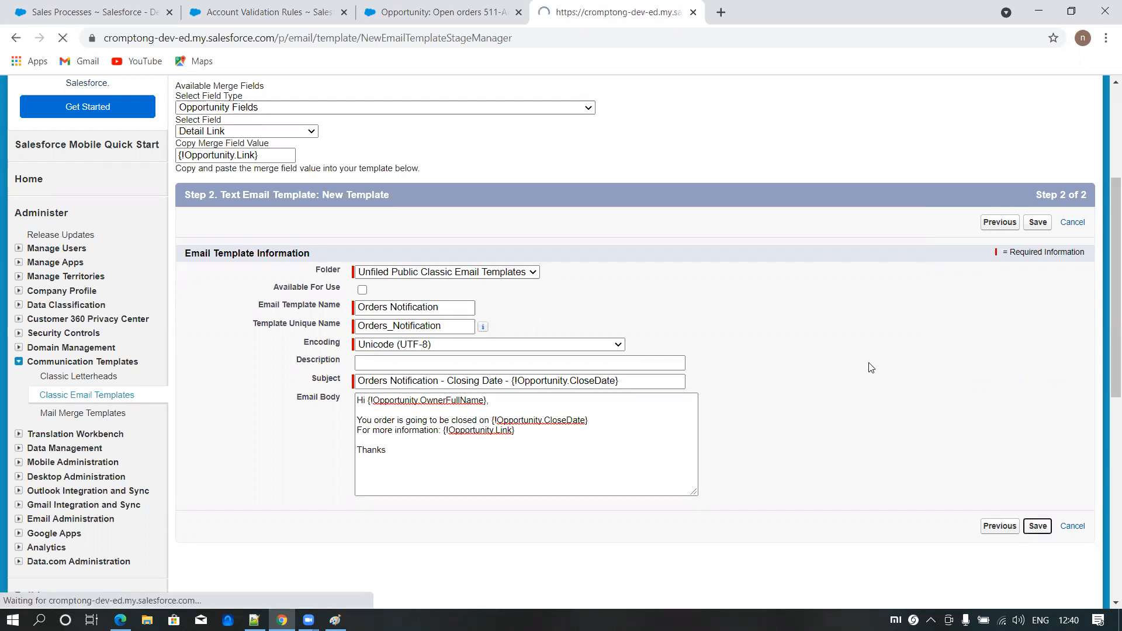
scroll(451, 365, "down", 2)
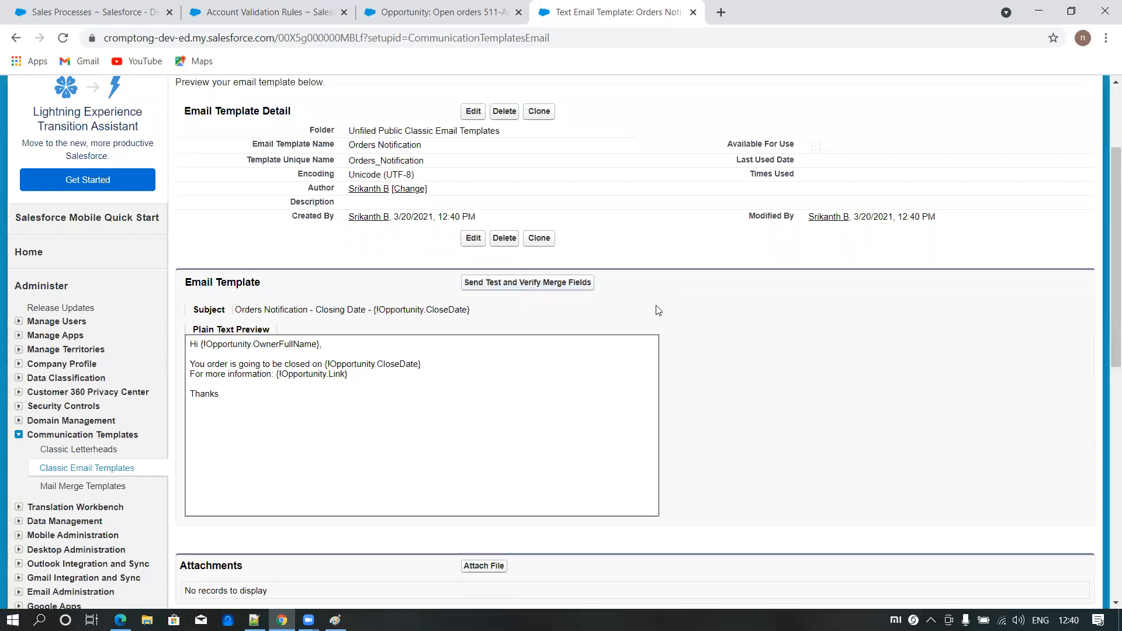
scroll(88, 477, "down", 2)
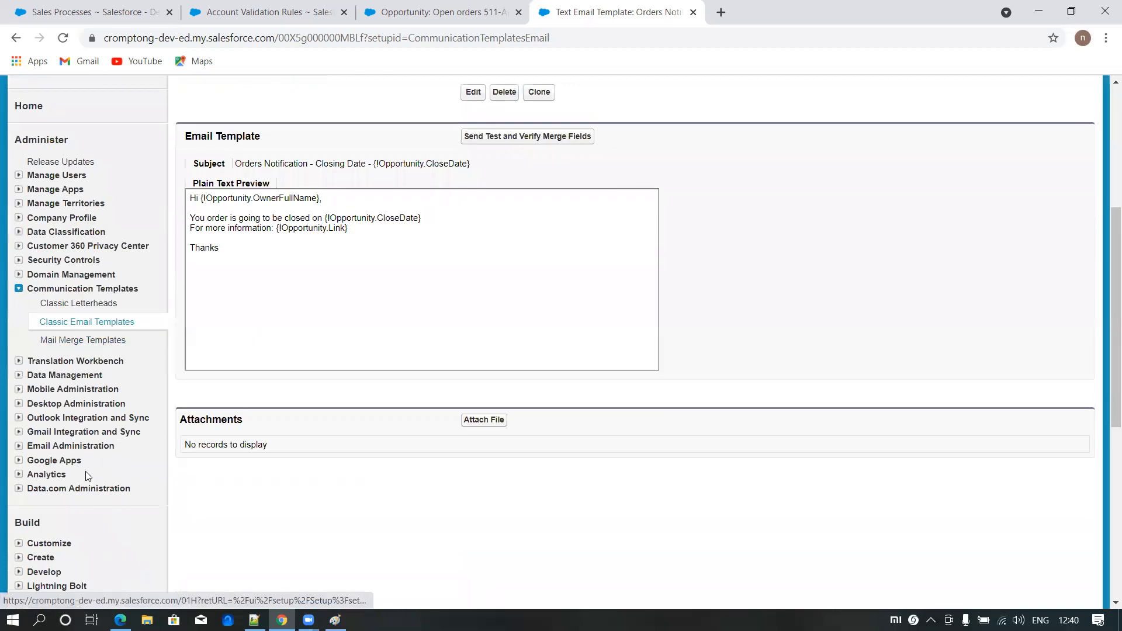
- Go to the list of all workflow rules in Setup, passing the Understanding Workflow introduction
scroll(87, 476, "down", 3)
left_click(19, 352)
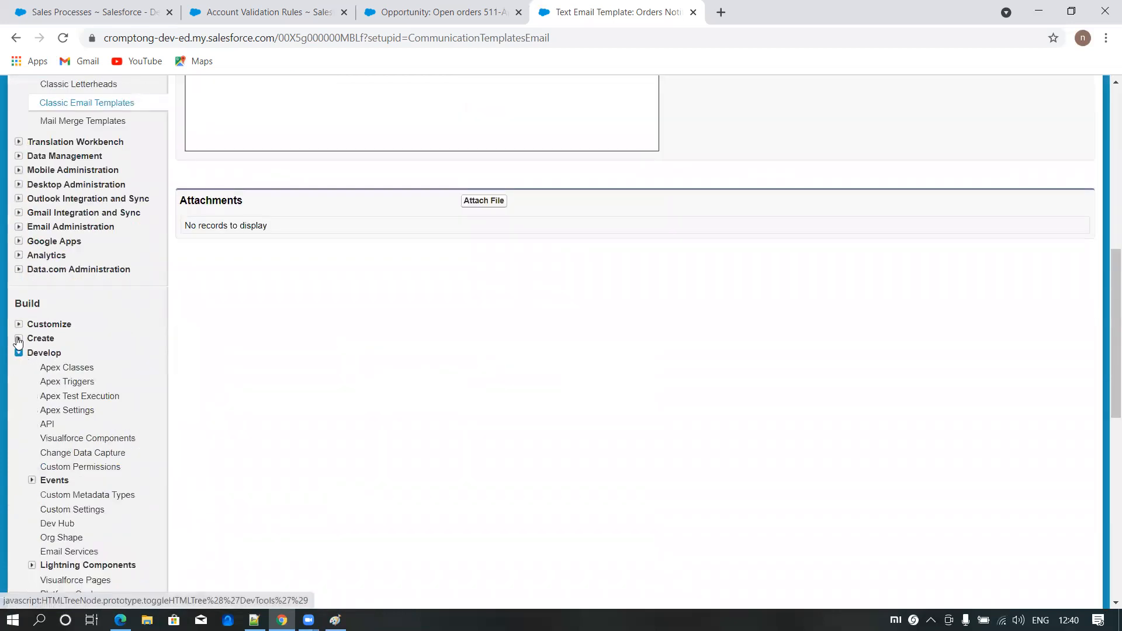
left_click(19, 339)
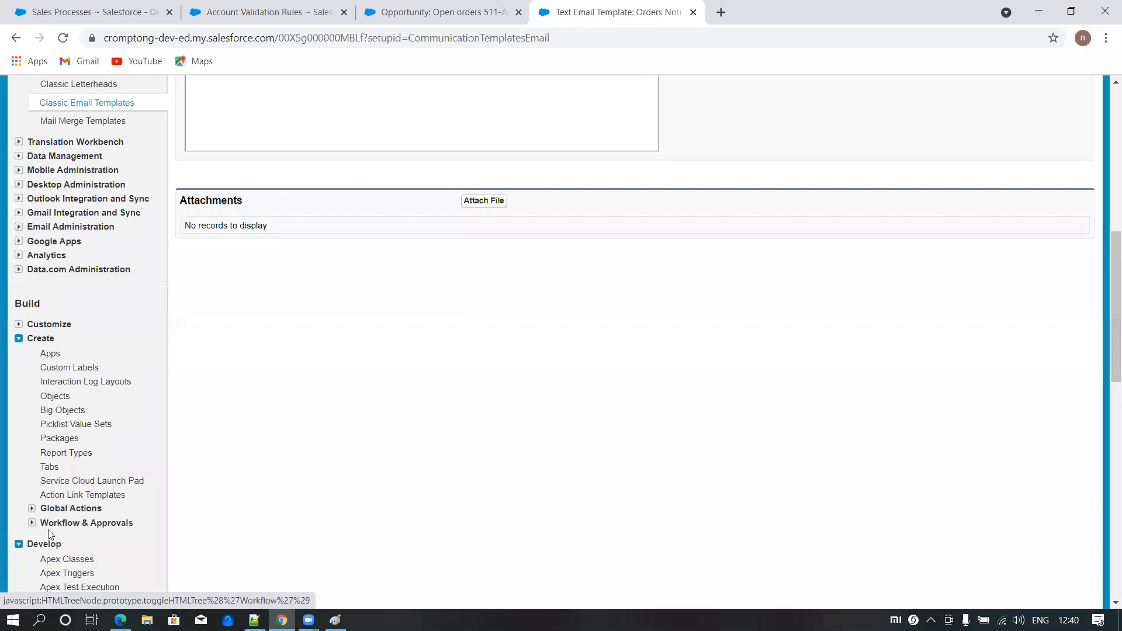
left_click(49, 529)
left_click(65, 533)
scroll(248, 485, "down", 1)
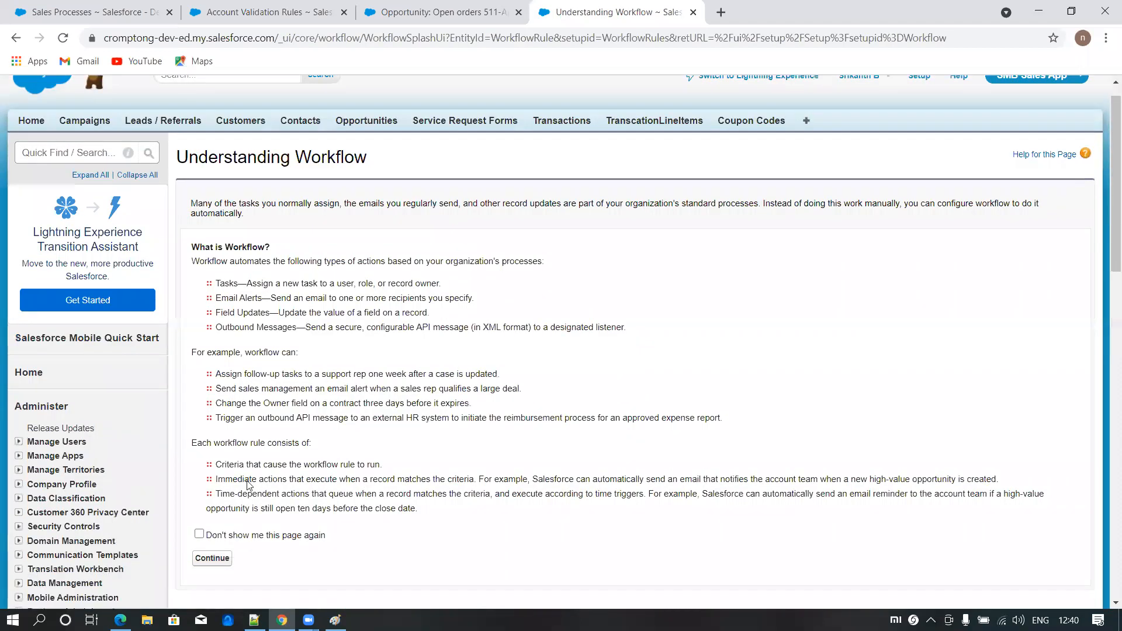
scroll(216, 368, "down", 3)
scroll(220, 336, "up", 4)
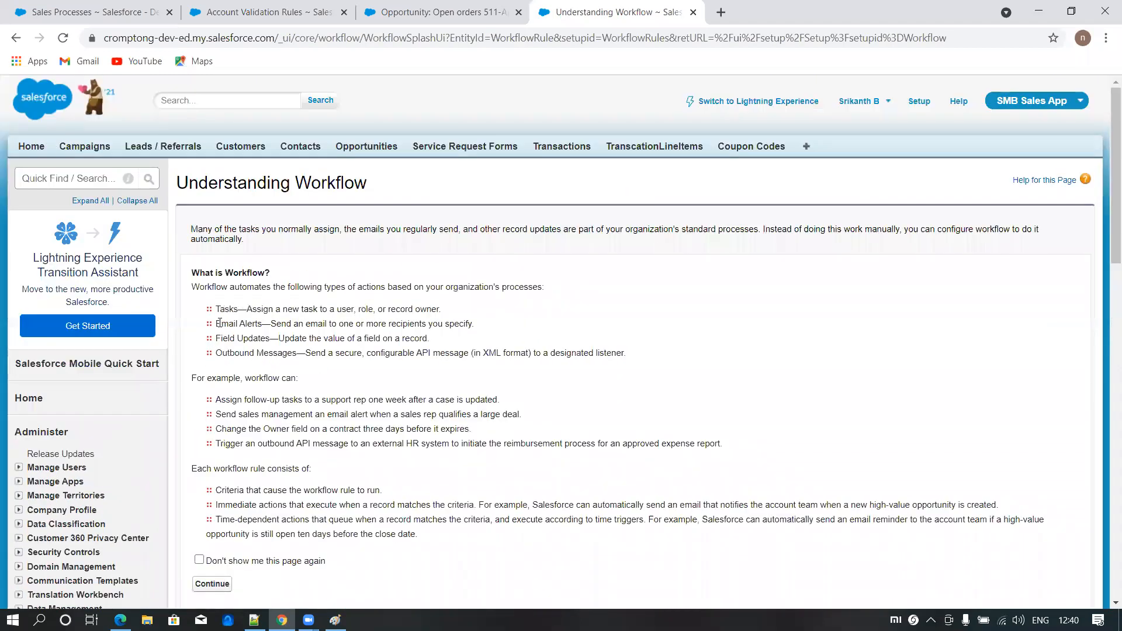
left_click_drag(219, 323, 269, 323)
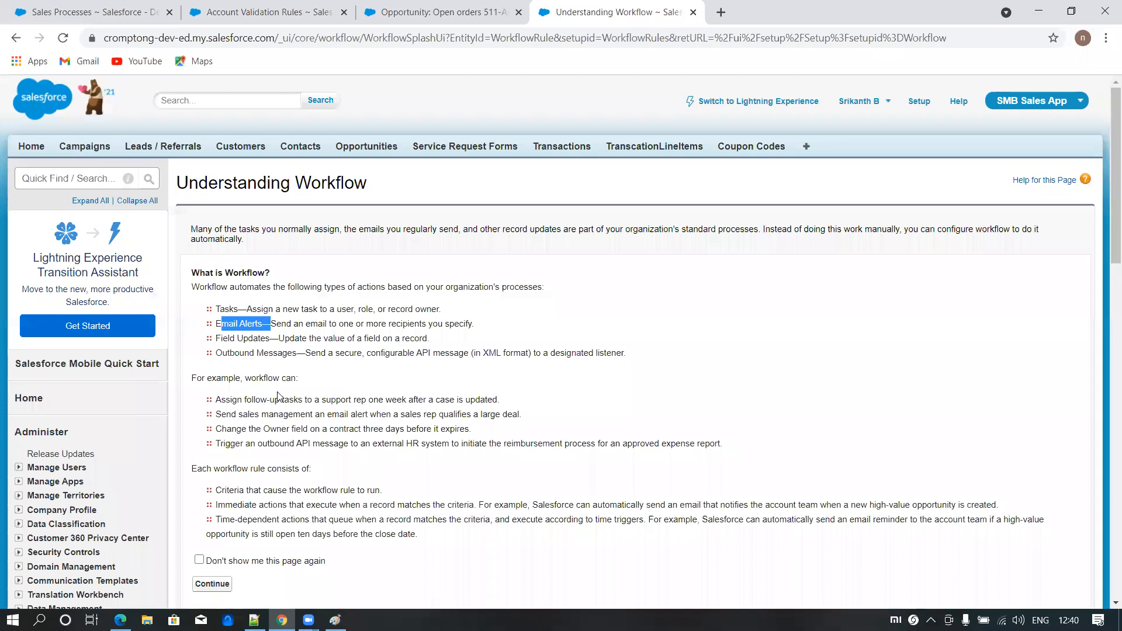
scroll(158, 482, "down", 5)
left_click(212, 292)
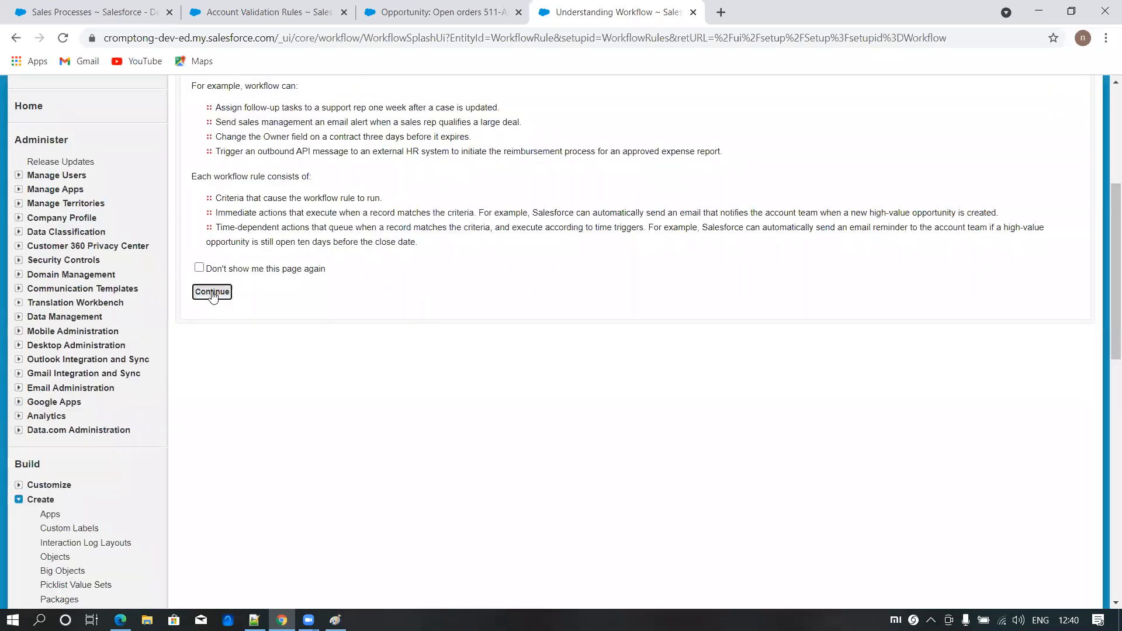
- Reopen the Orders Notification classic email template in a separate browser tab, mark it Available For Use and save it
scroll(78, 442, "down", 5)
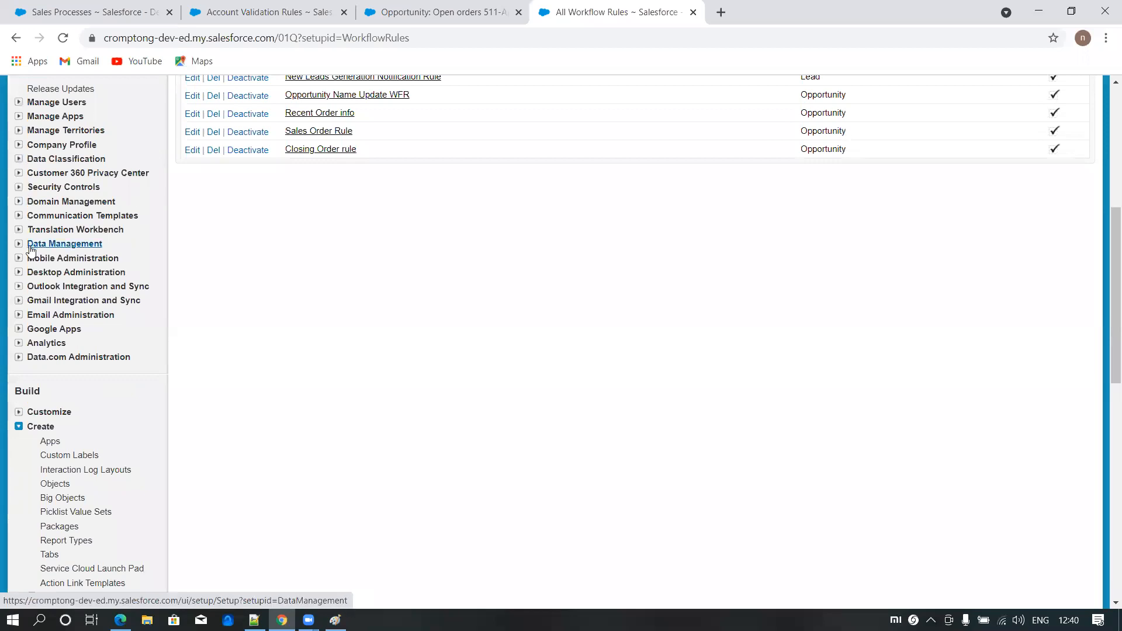
left_click(19, 216)
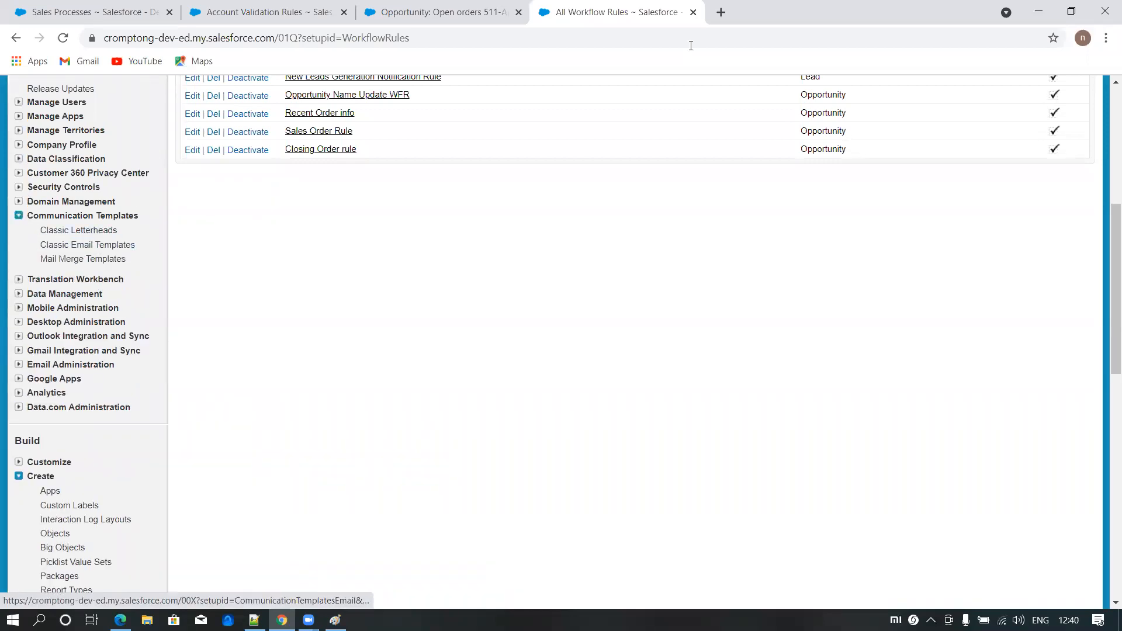
left_click(84, 246)
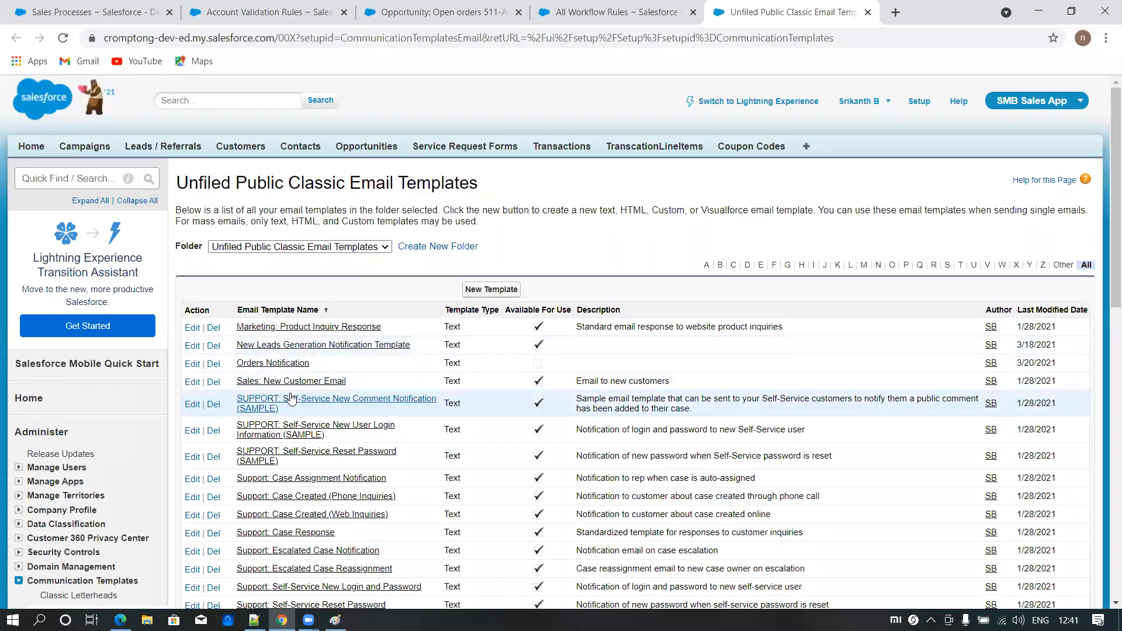
left_click(270, 365)
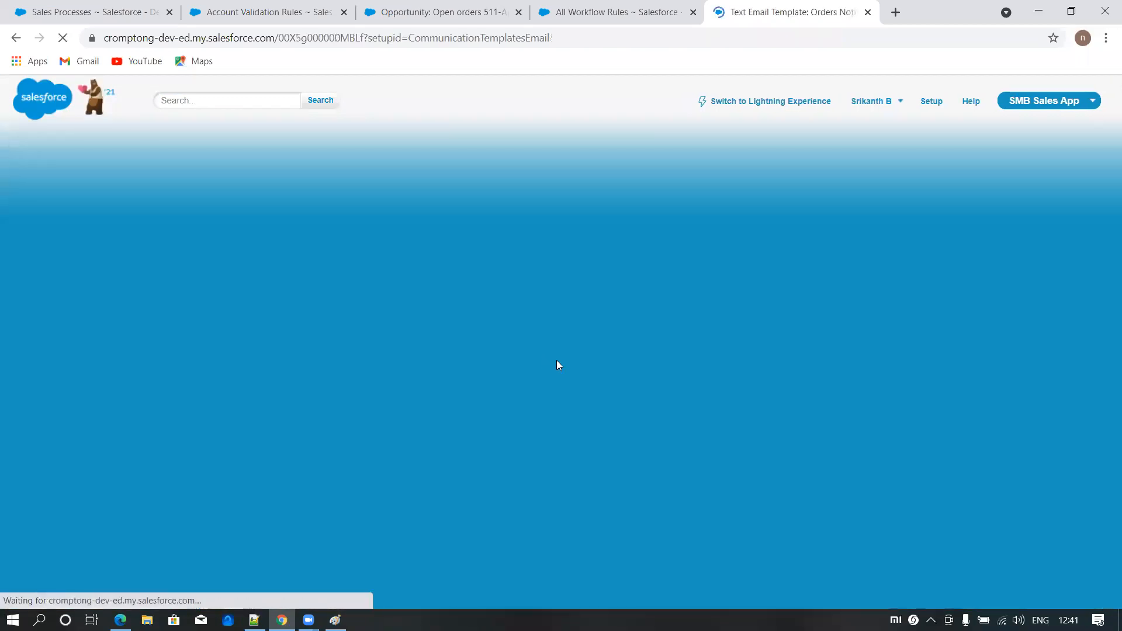
left_click(472, 259)
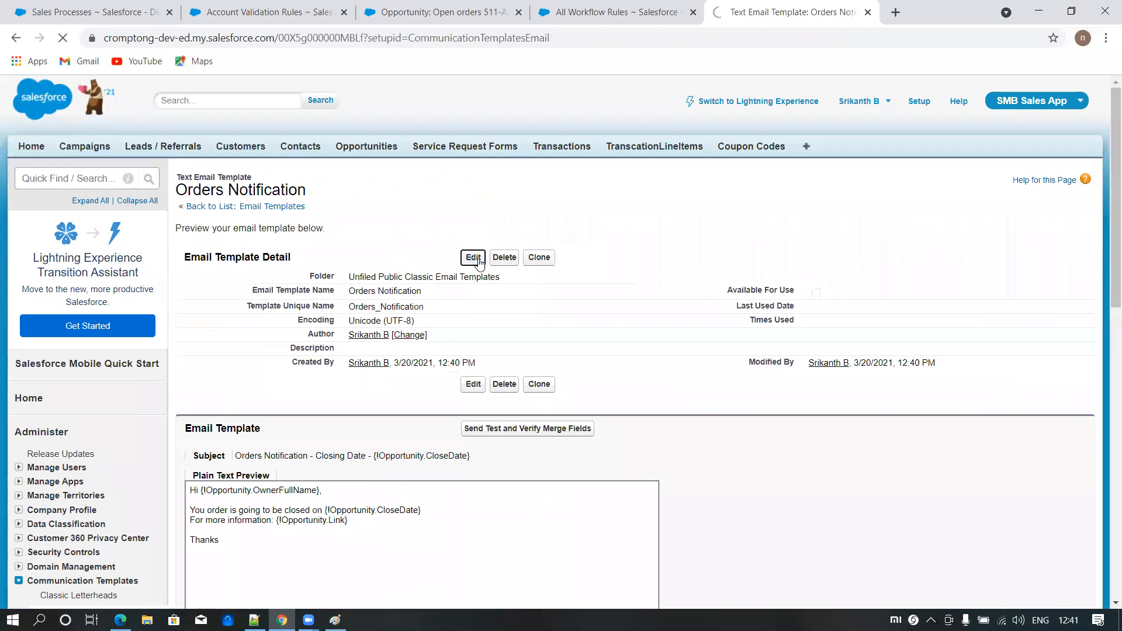
left_click(363, 392)
left_click(460, 335)
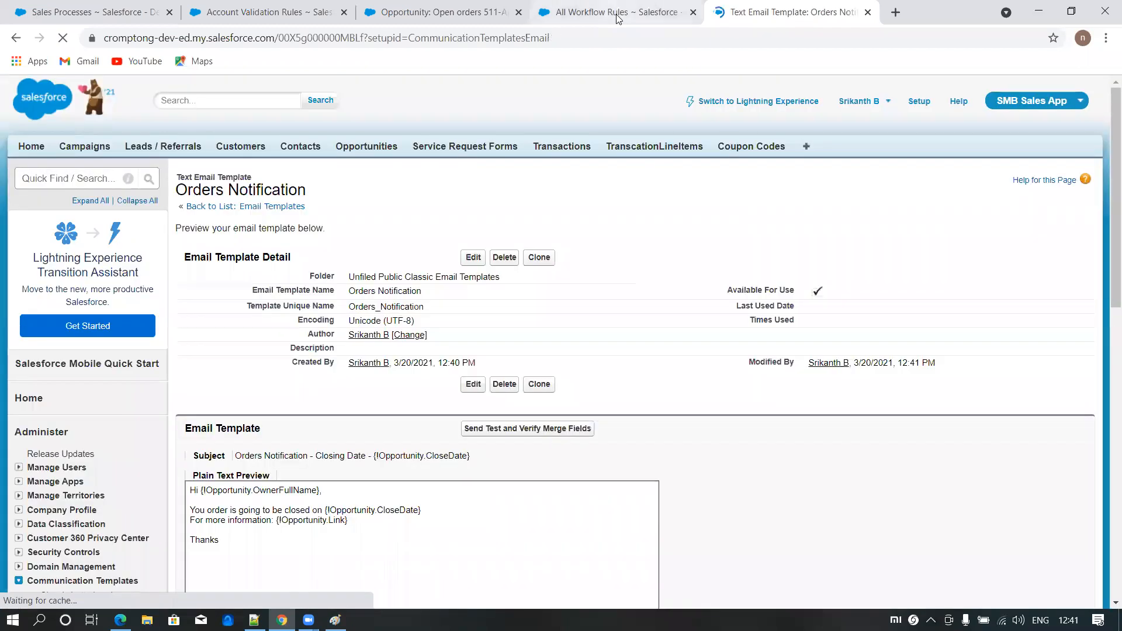
- Start a new workflow rule on the Opportunity object from the workflow rules list and continue to its configuration
left_click(616, 19)
scroll(382, 255, "up", 5)
left_click(645, 246)
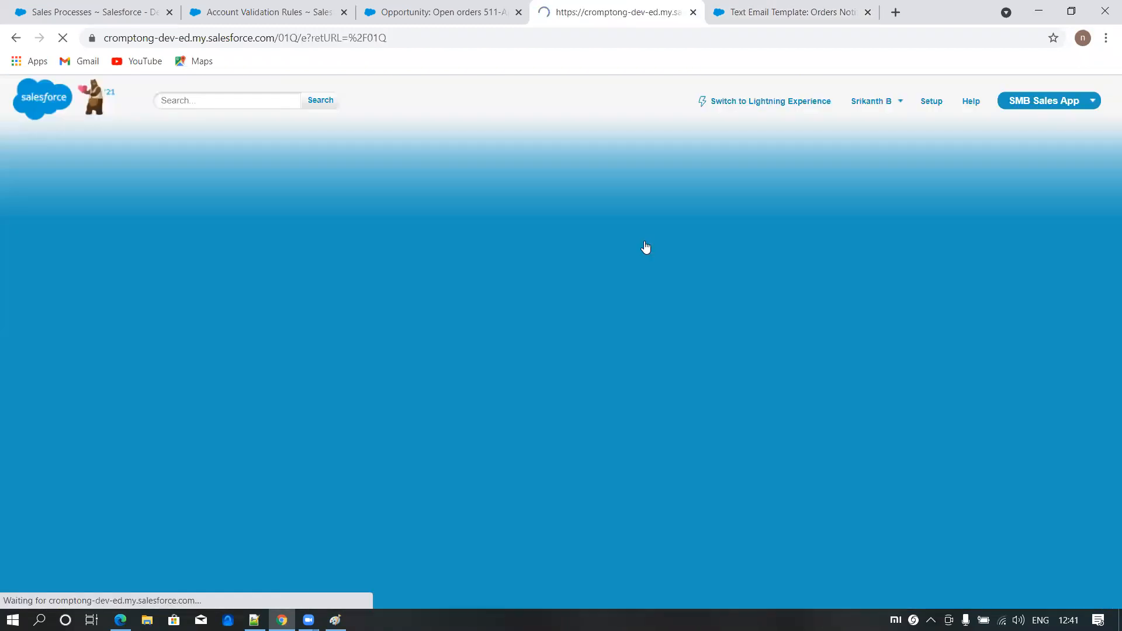
left_click(386, 316)
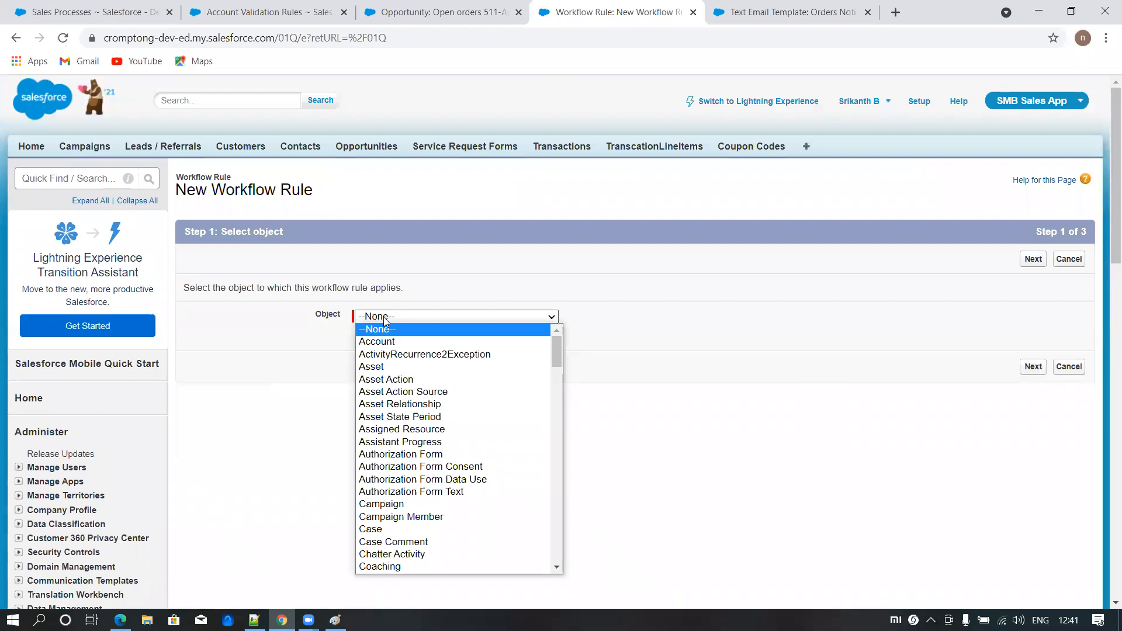
type("opp")
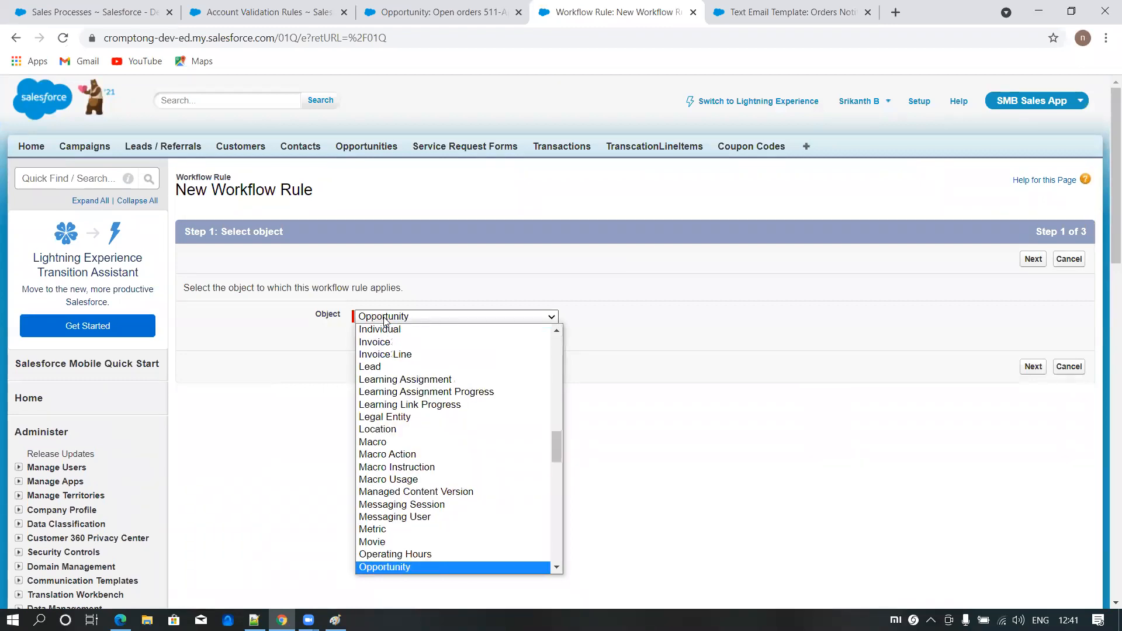
key("Return")
left_click(1033, 262)
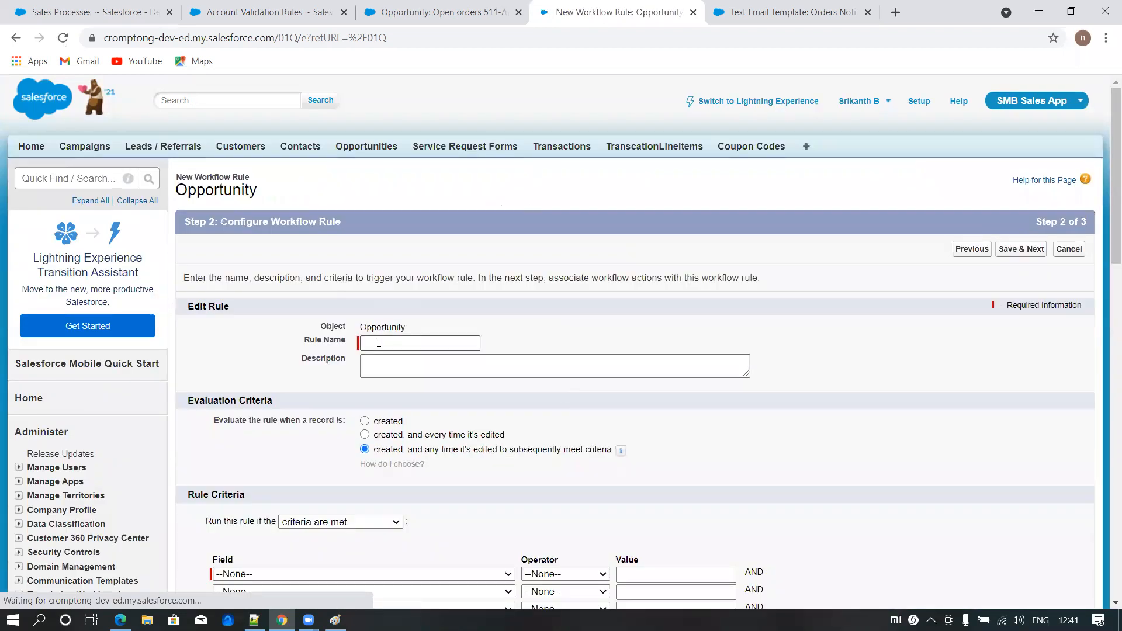
- Name the workflow rule "Closing orders notification"
left_click(378, 343)
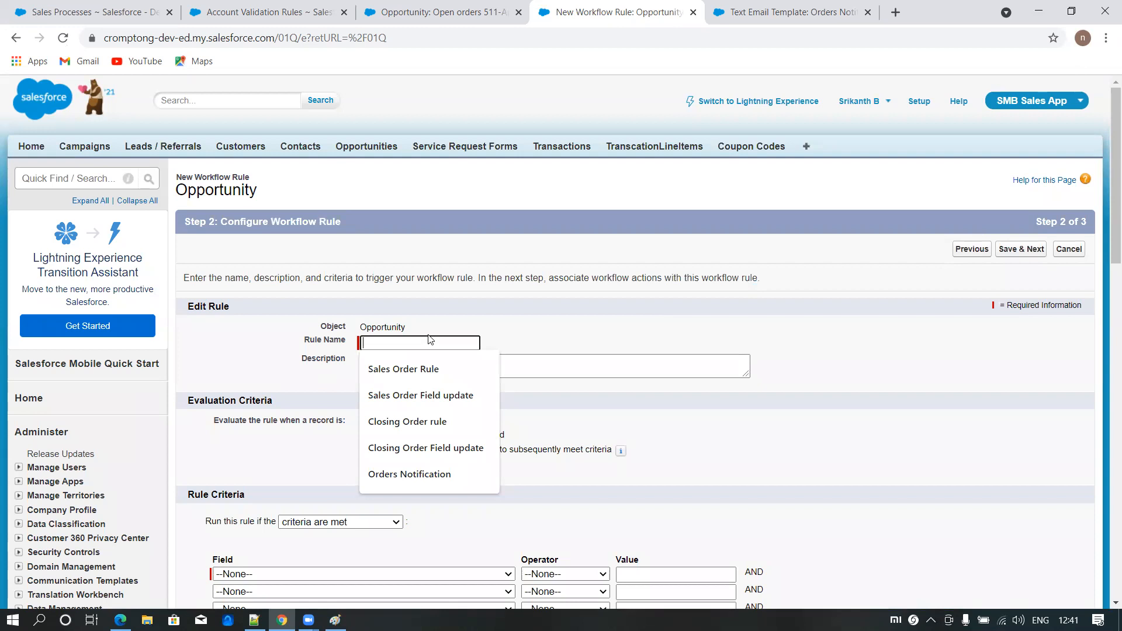
type("Closing ordre")
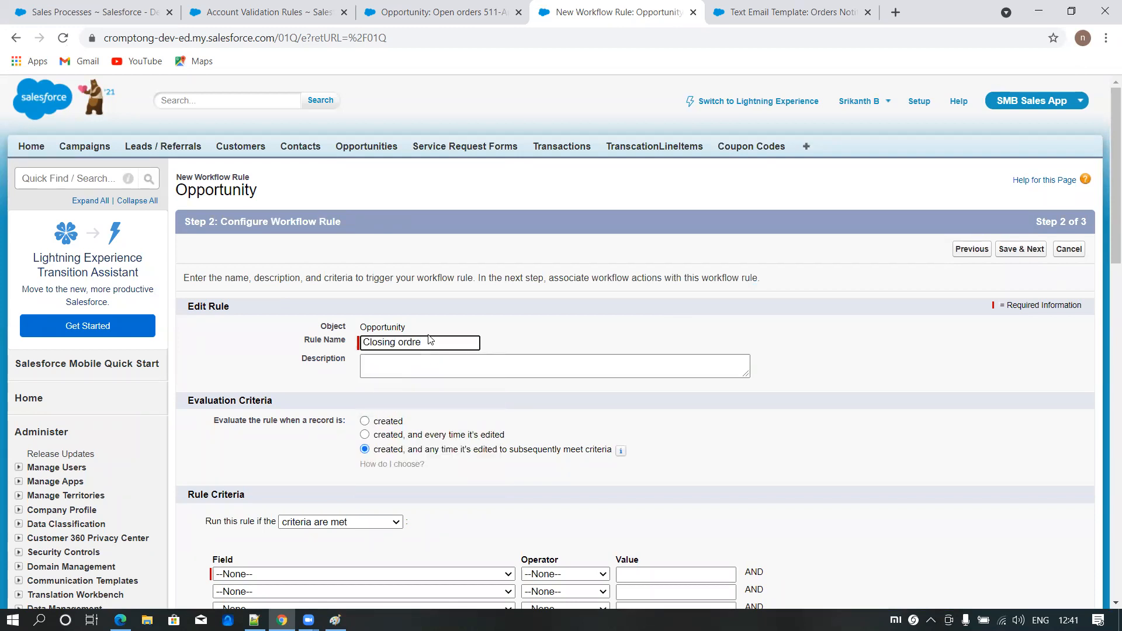
key("BackSpace")
key("BackSpace")
type("ers")
- Try the evaluation option "created, and every time it's edited" and restore "created, and any time it's edited to subsequently meet criteria"
left_click(365, 435)
scroll(402, 422, "down", 1)
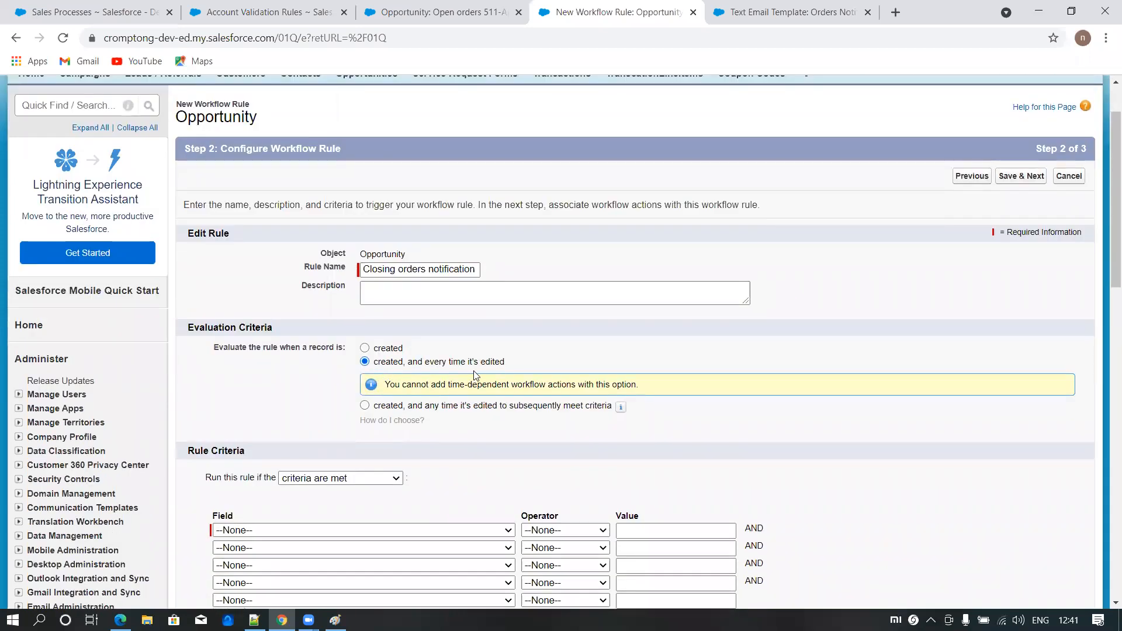
left_click_drag(444, 388, 547, 388)
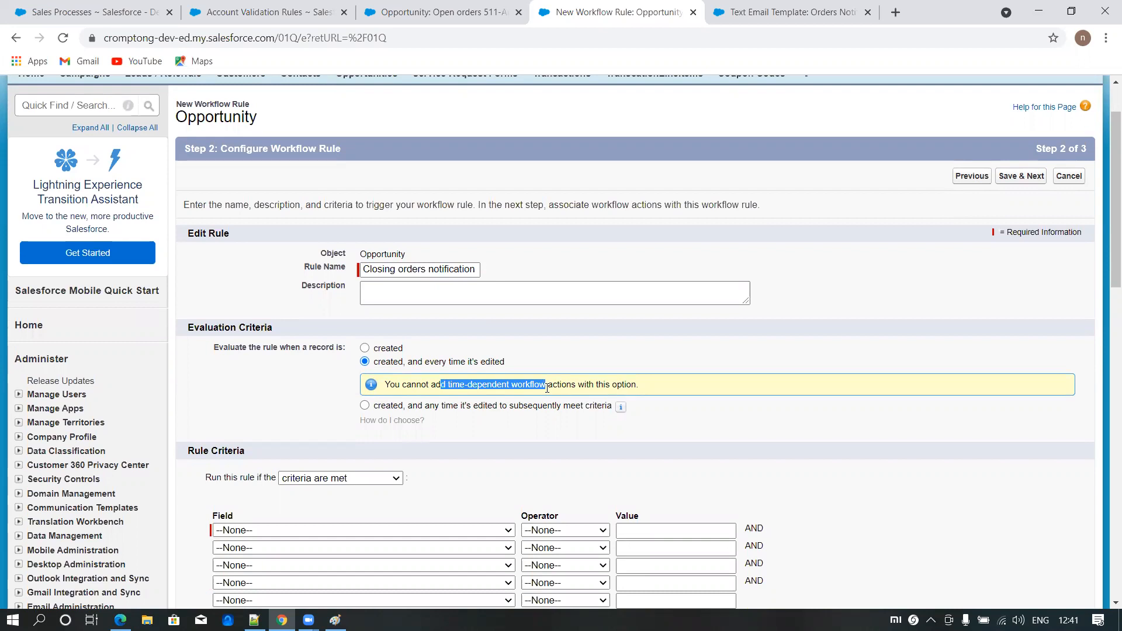
left_click(517, 438)
left_click(364, 406)
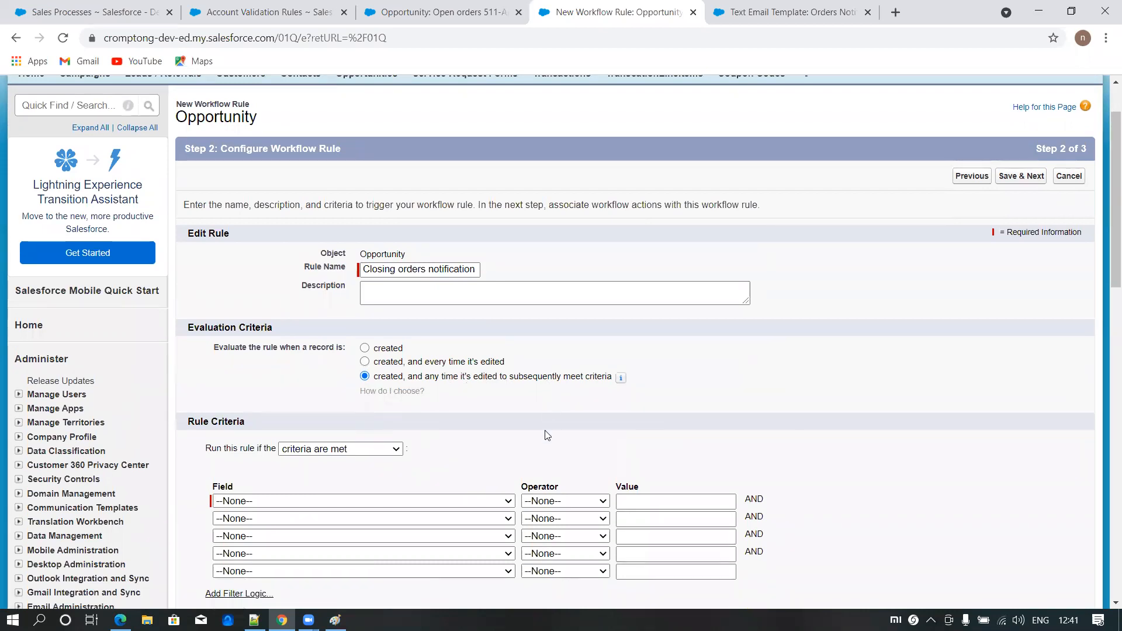
- Set the rule criteria to Account: Account Name not equal to a blank value, and save to continue to the workflow actions
scroll(546, 433, "down", 1)
left_click(340, 429)
scroll(292, 327, "down", 5)
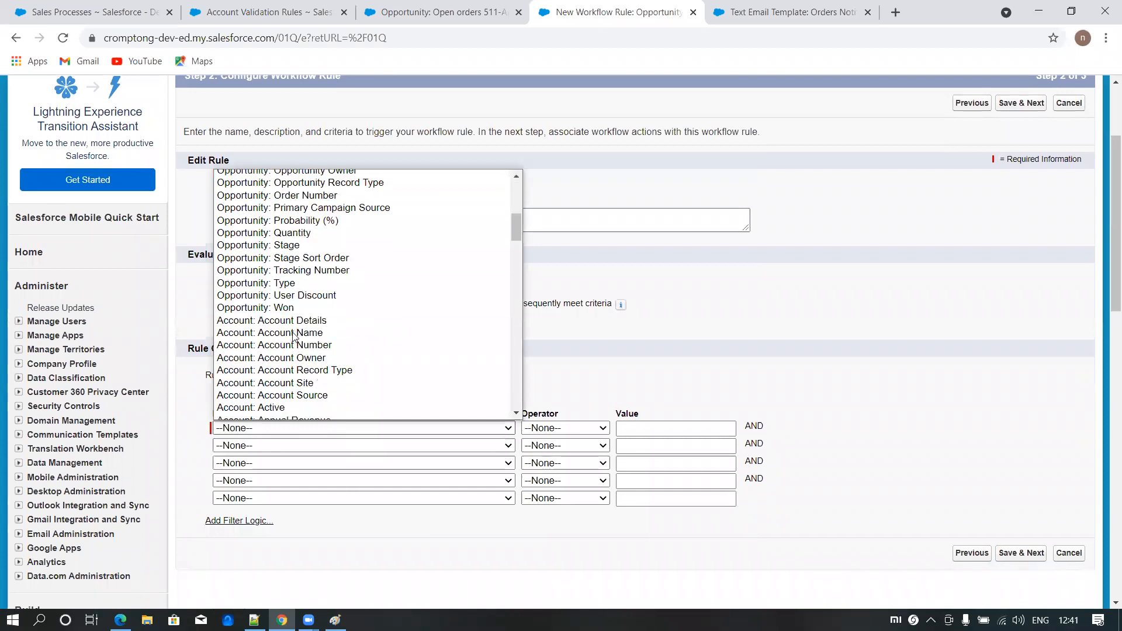
left_click(295, 333)
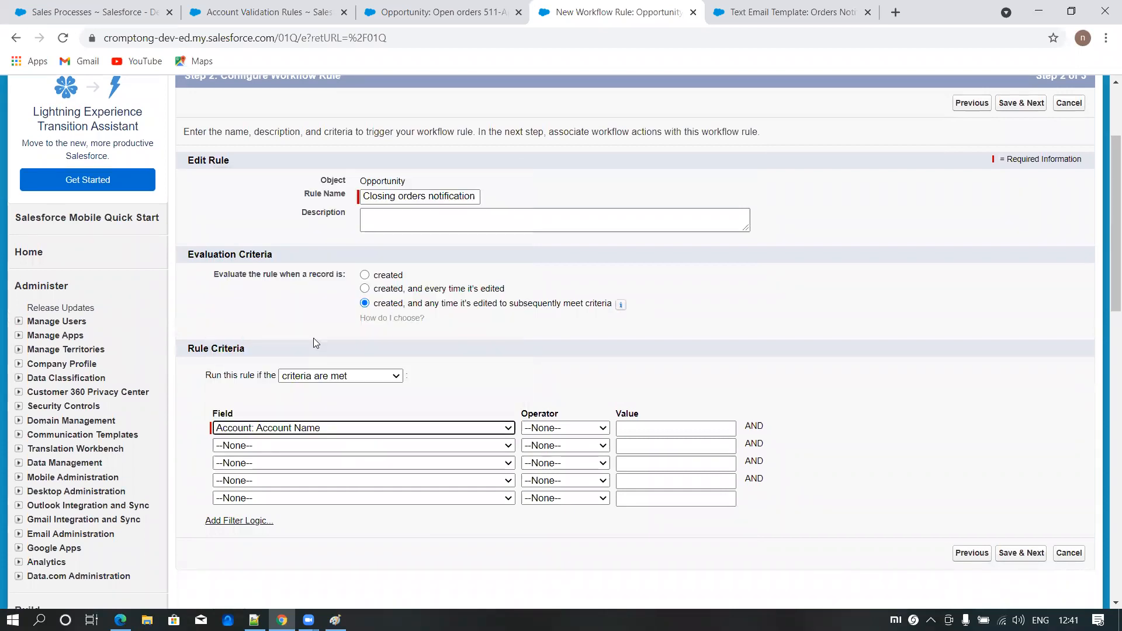
left_click(568, 430)
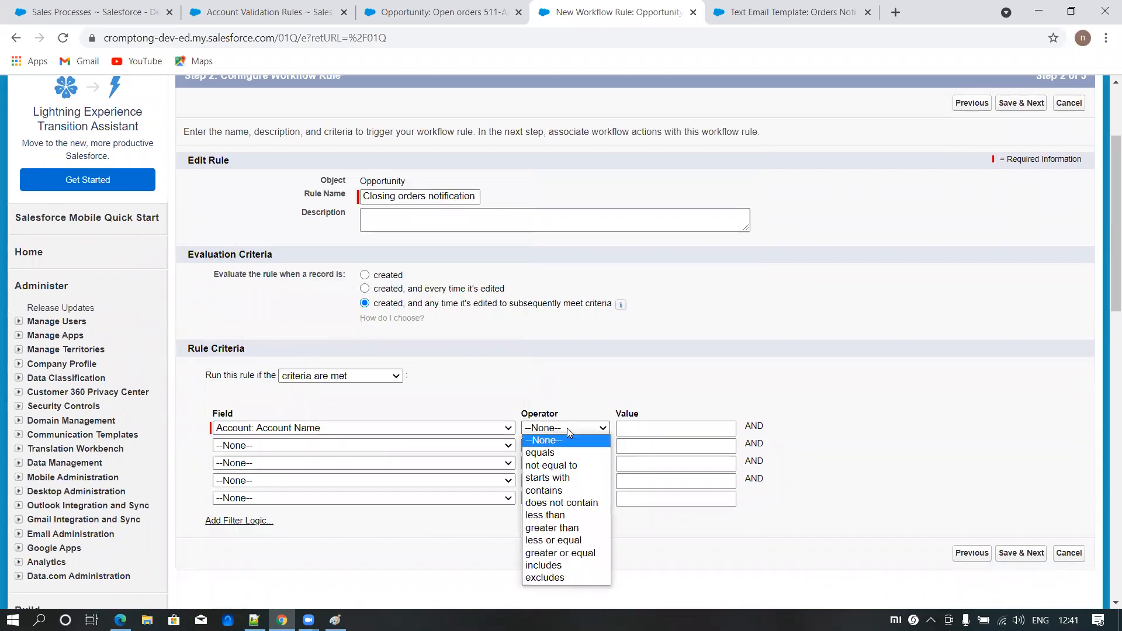
left_click(561, 466)
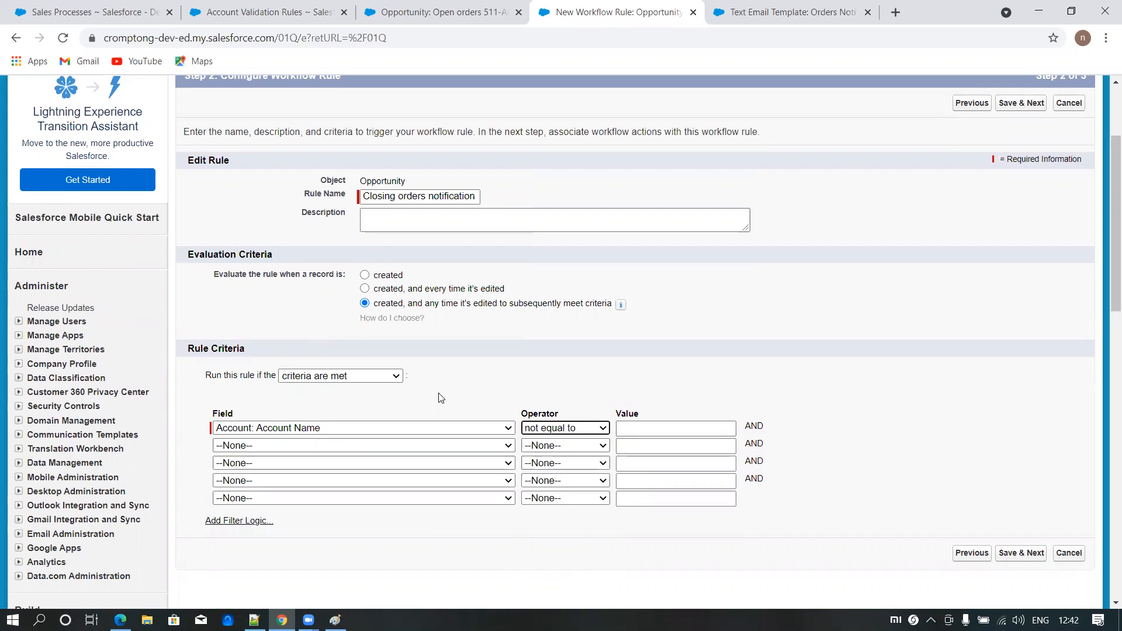
left_click(1018, 555)
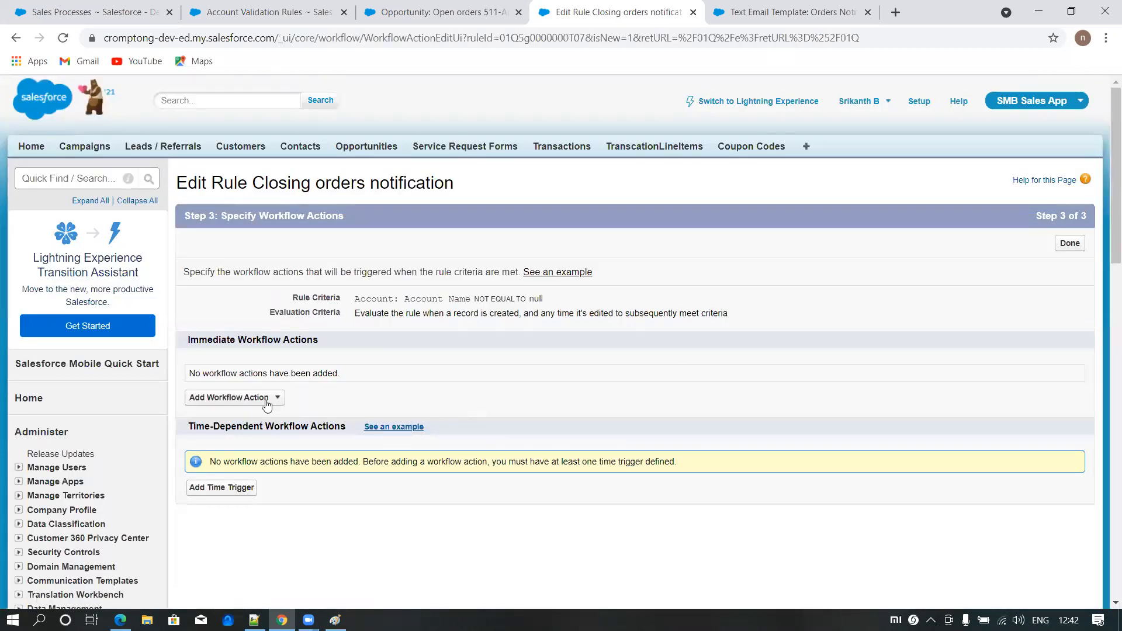
left_click(278, 400)
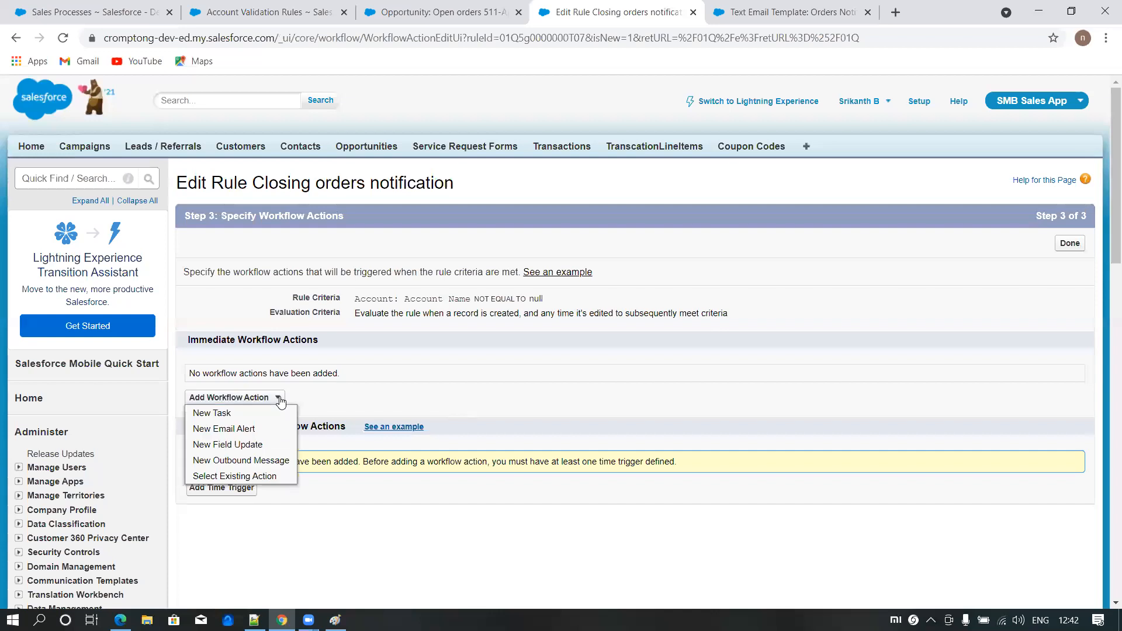
left_click(233, 429)
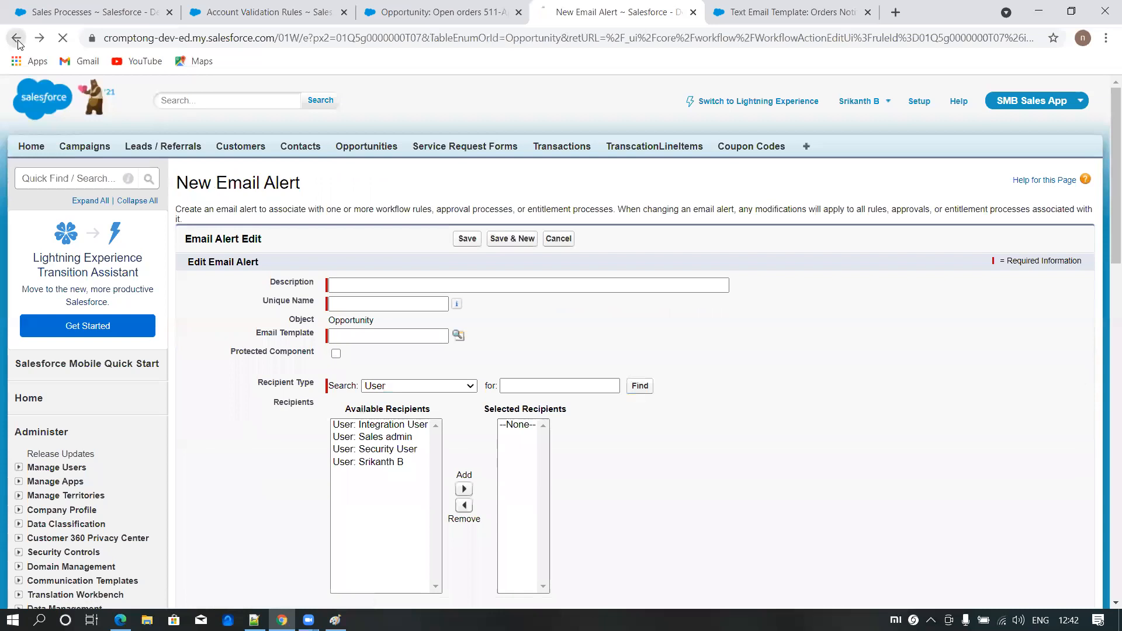
left_click(17, 39)
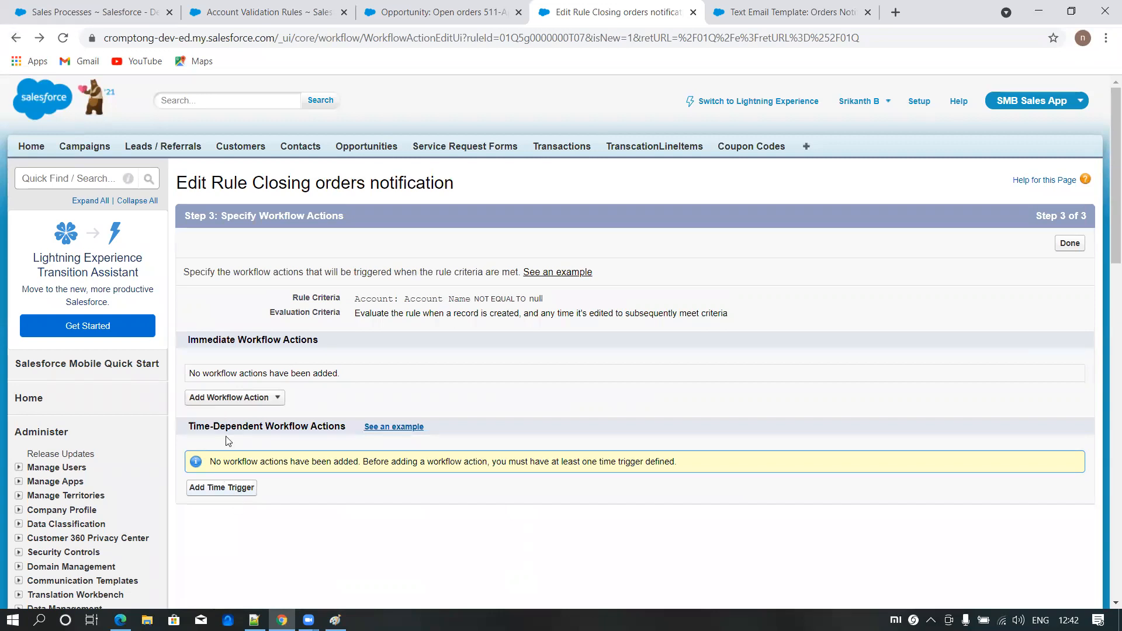
- Add a time trigger to the rule for 7 days before Opportunity: Close Date and save it
left_click_drag(217, 428, 302, 427)
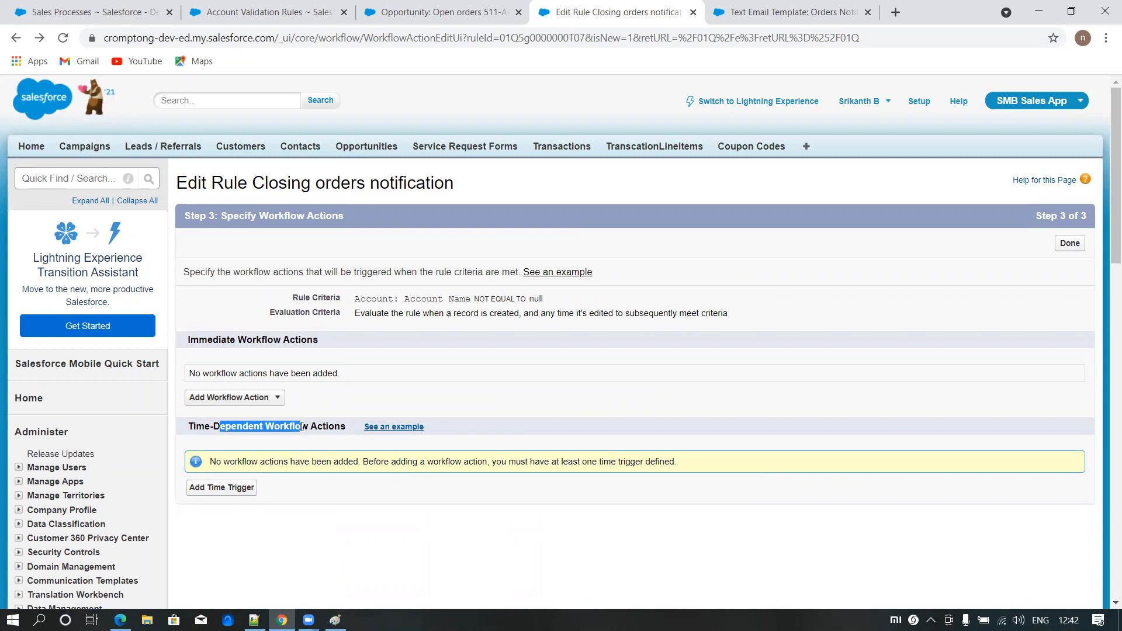
scroll(350, 447, "down", 1)
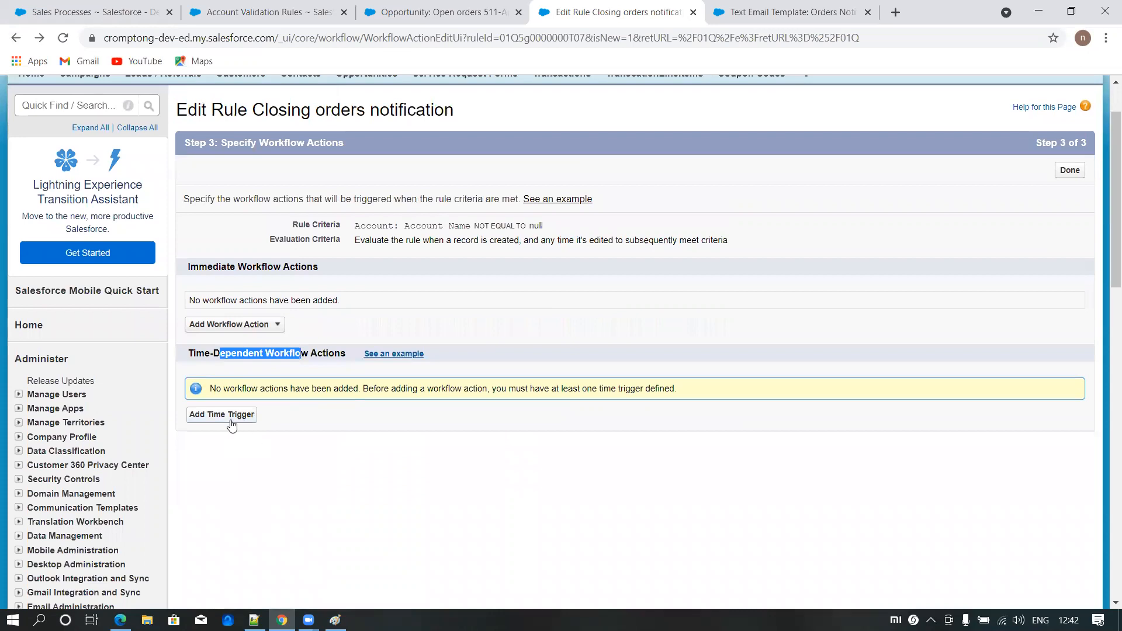
left_click(231, 418)
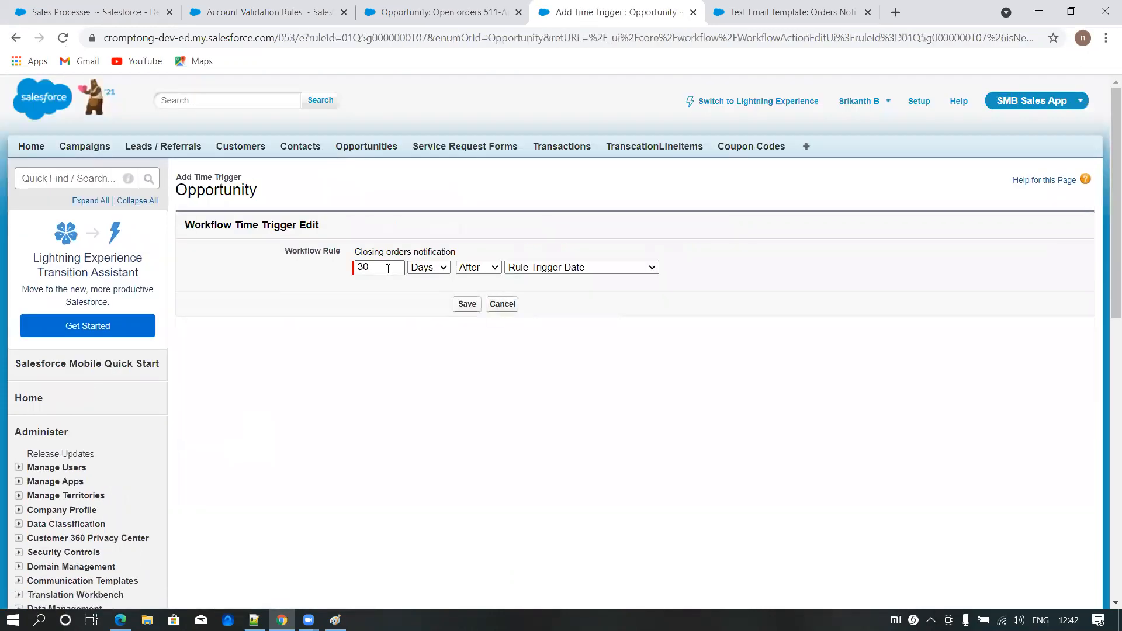
type("7")
left_click(478, 267)
left_click(468, 281)
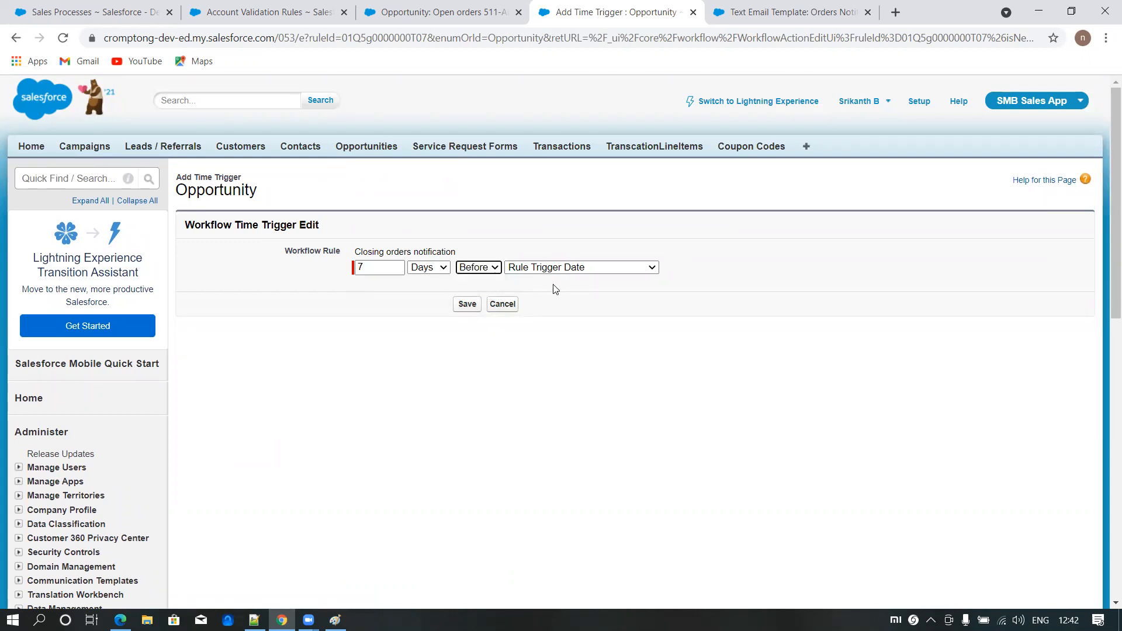
left_click(552, 269)
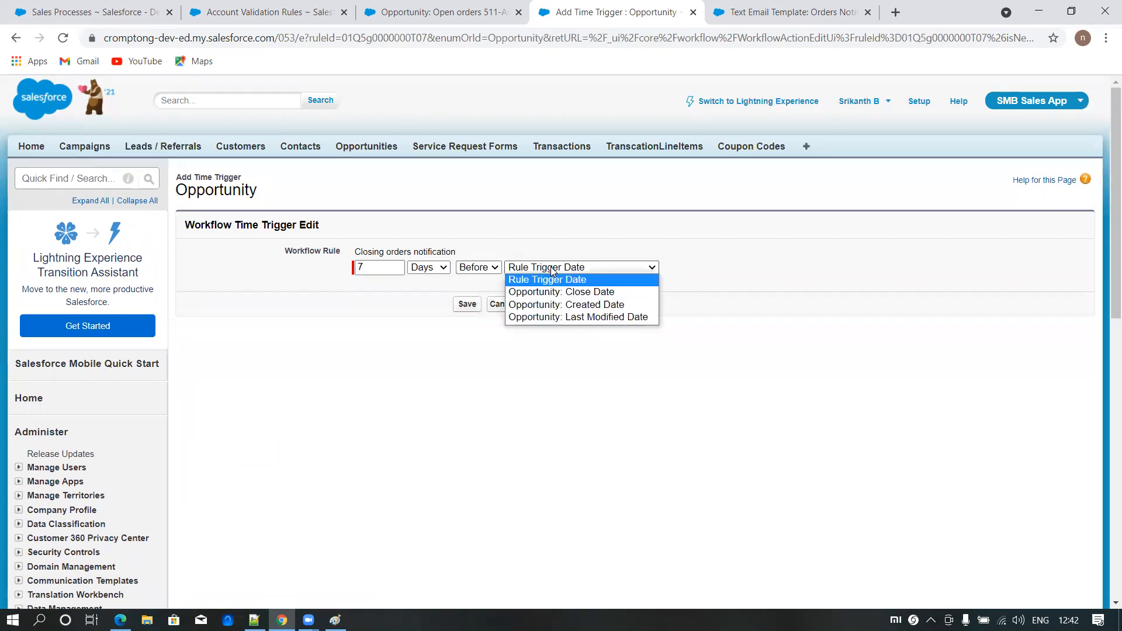
left_click(553, 291)
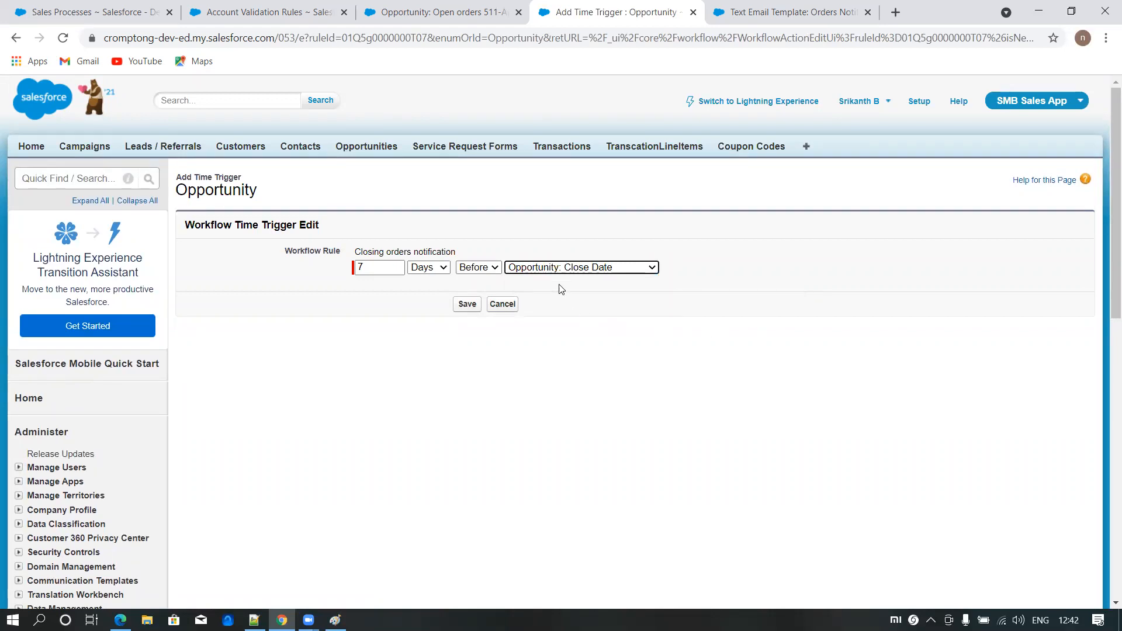
left_click(367, 272)
left_click(461, 307)
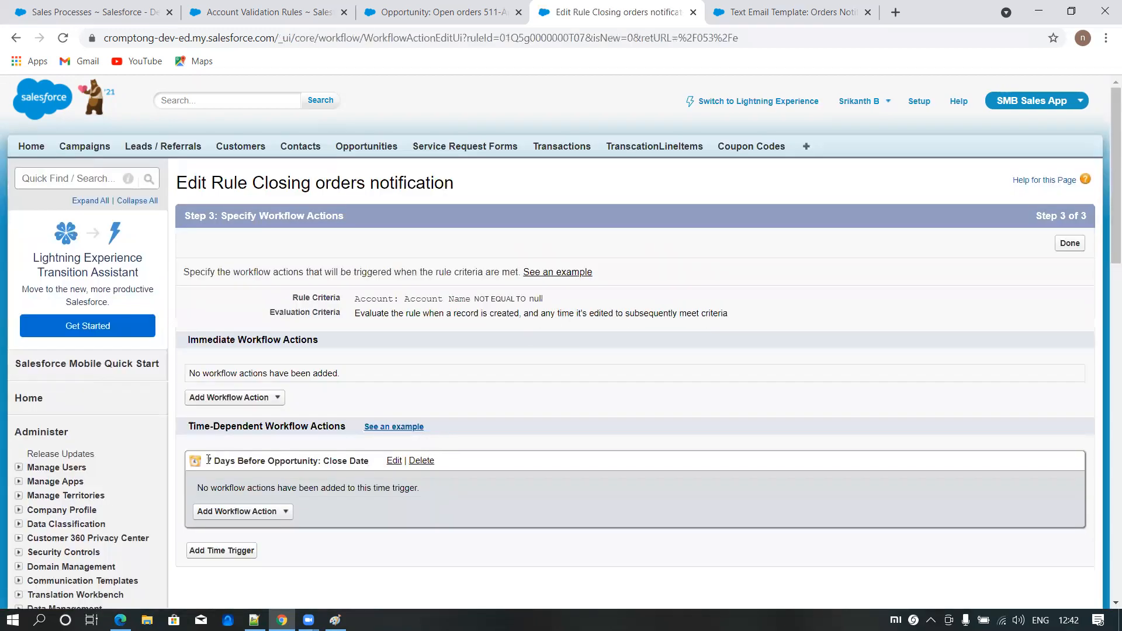
- Start a new email alert under the 7-day time trigger with the description "Notification For closing orders actions"
left_click_drag(208, 459, 323, 461)
scroll(322, 467, "down", 1)
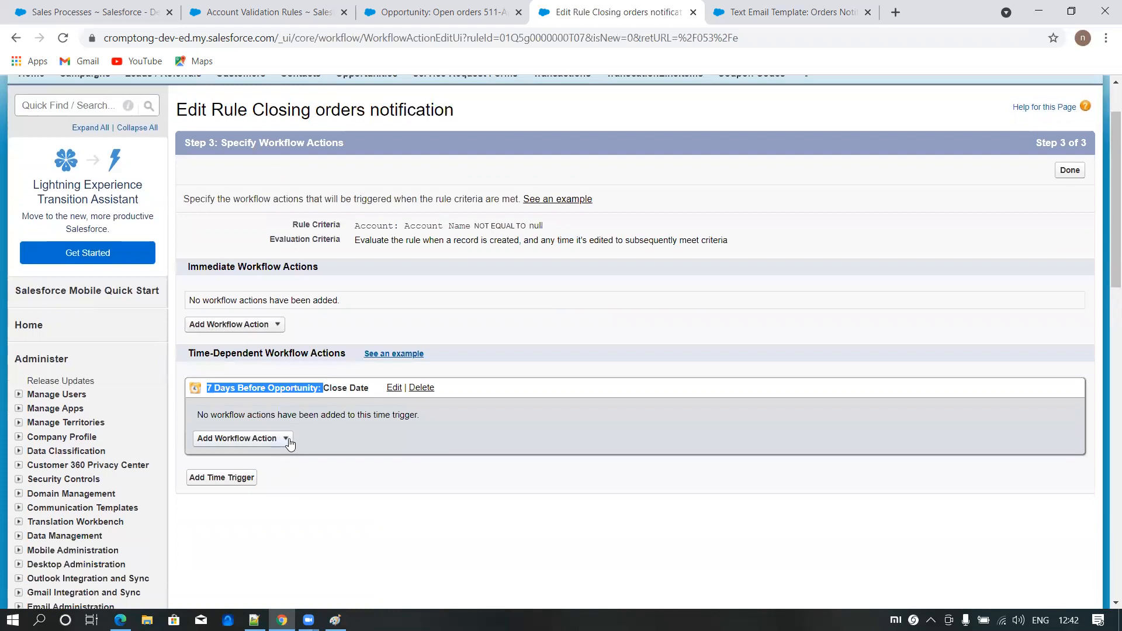
left_click(286, 439)
left_click(245, 471)
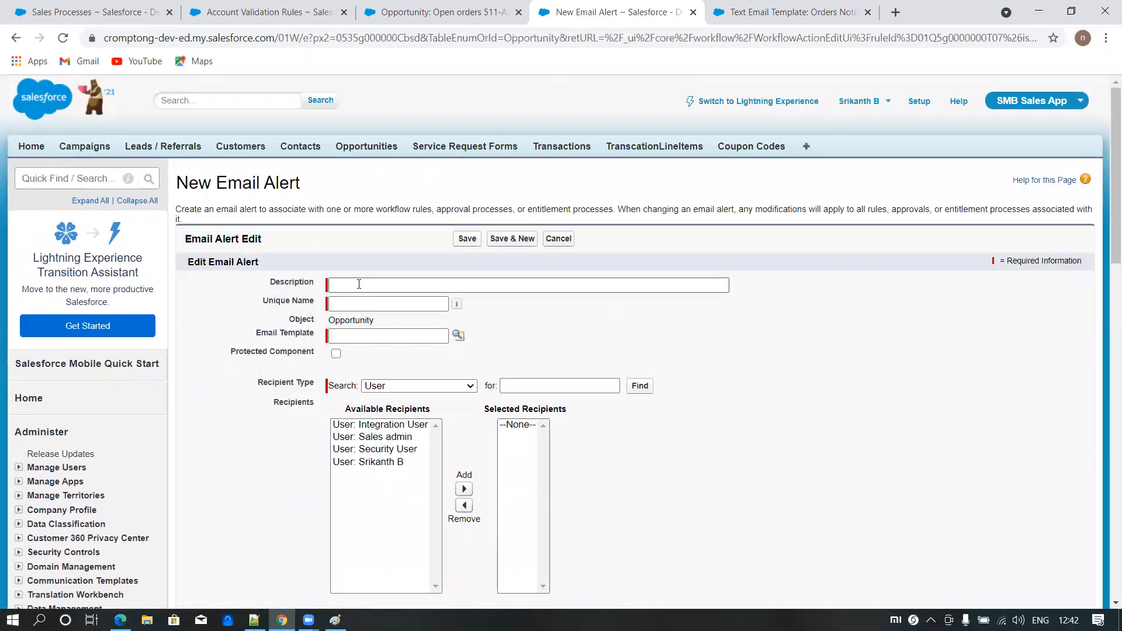
left_click(359, 284)
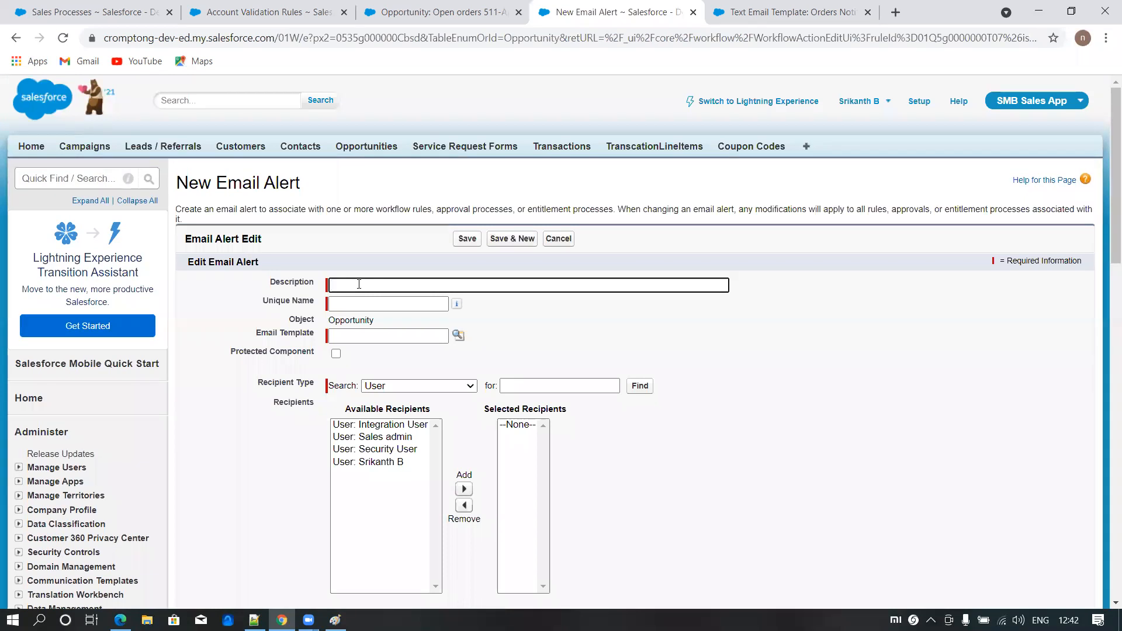
type("Notificaiton")
type("For closing ordres actions")
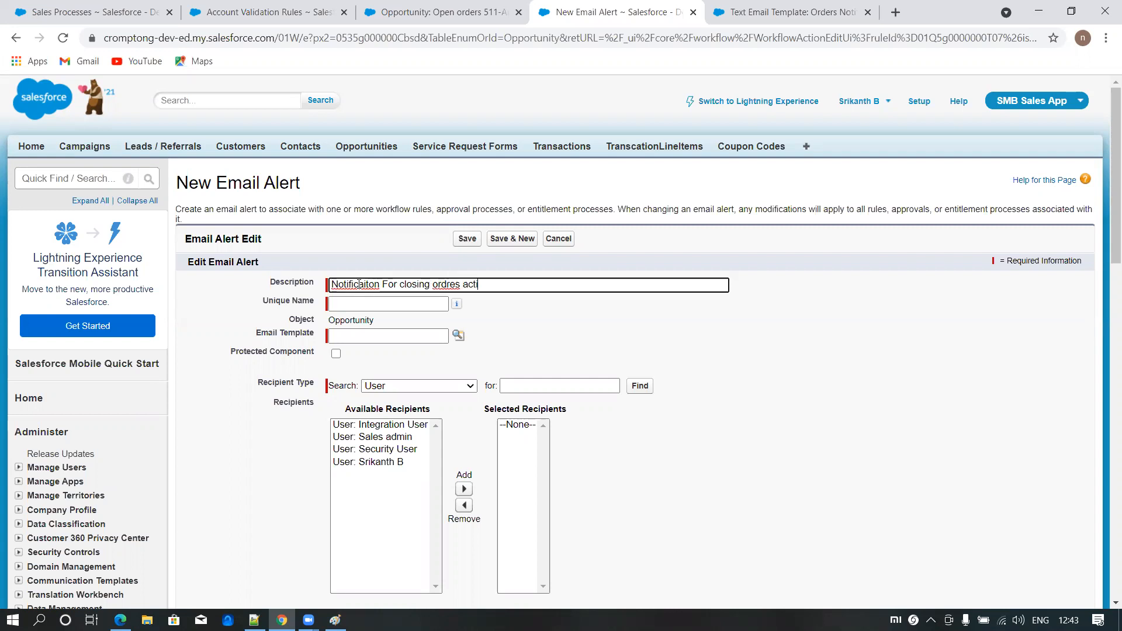
right_click(445, 284)
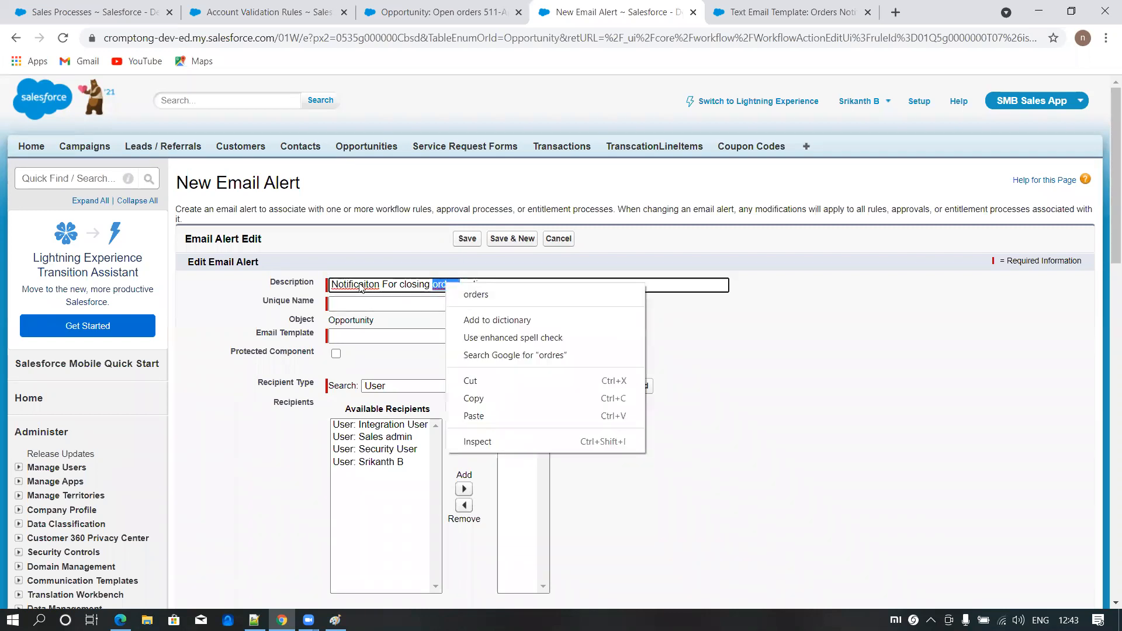
left_click(473, 295)
right_click(354, 286)
left_click(380, 296)
- Assign the Orders Notification email template to the alert and add Opportunity Owner as the selected recipient
left_click(459, 336)
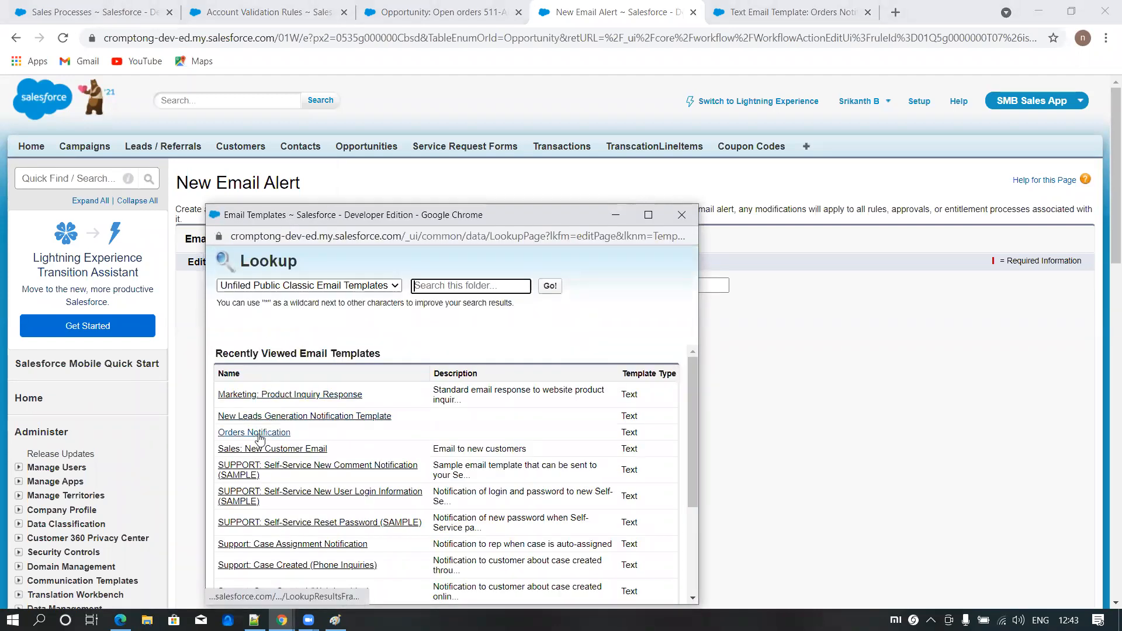
left_click(289, 432)
scroll(498, 397, "down", 1)
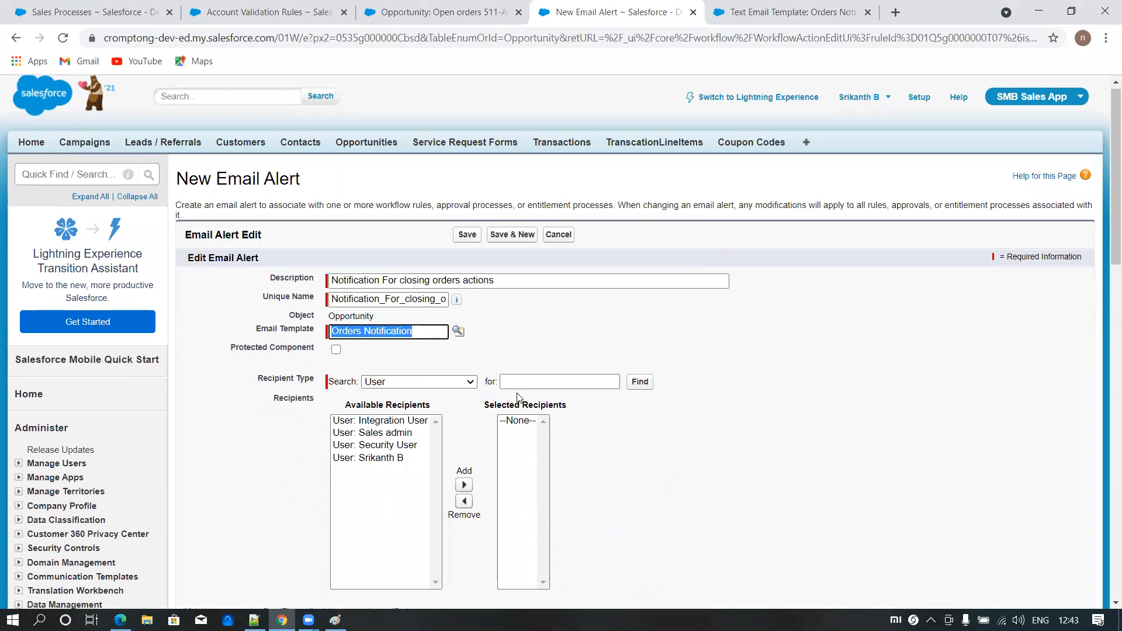
left_click(426, 313)
left_click(401, 364)
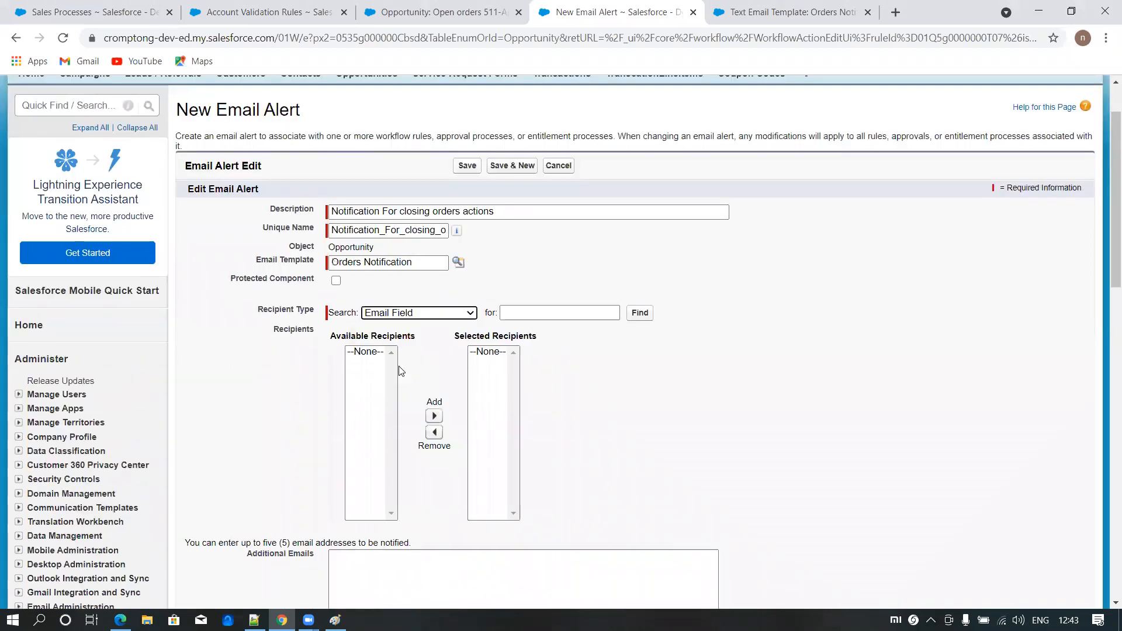
left_click(438, 314)
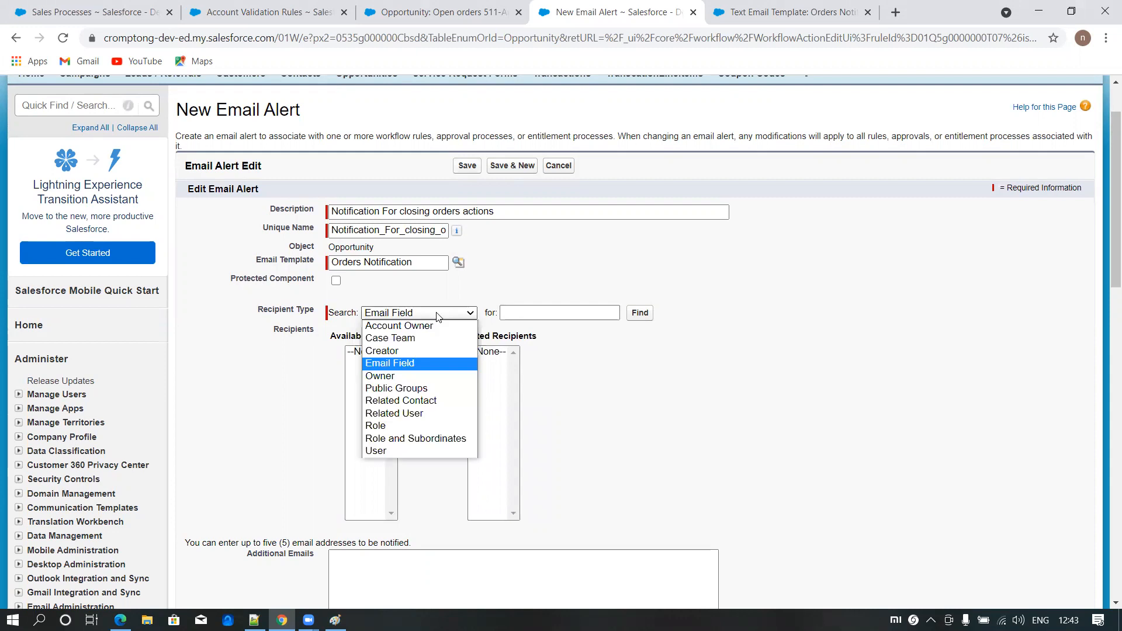
left_click(390, 376)
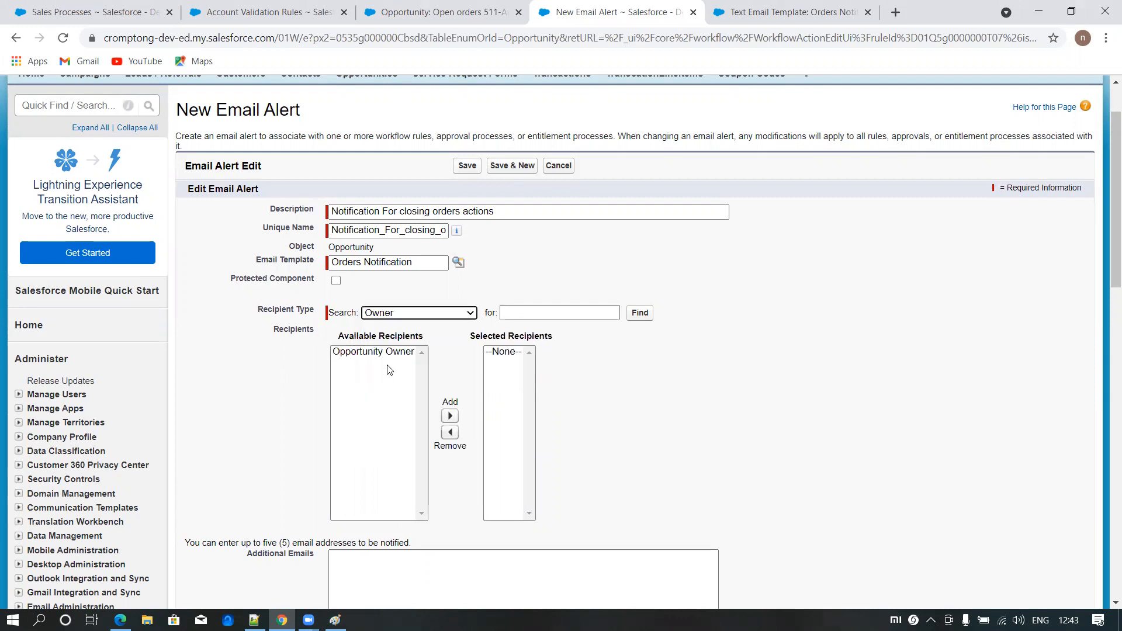
left_click(449, 415)
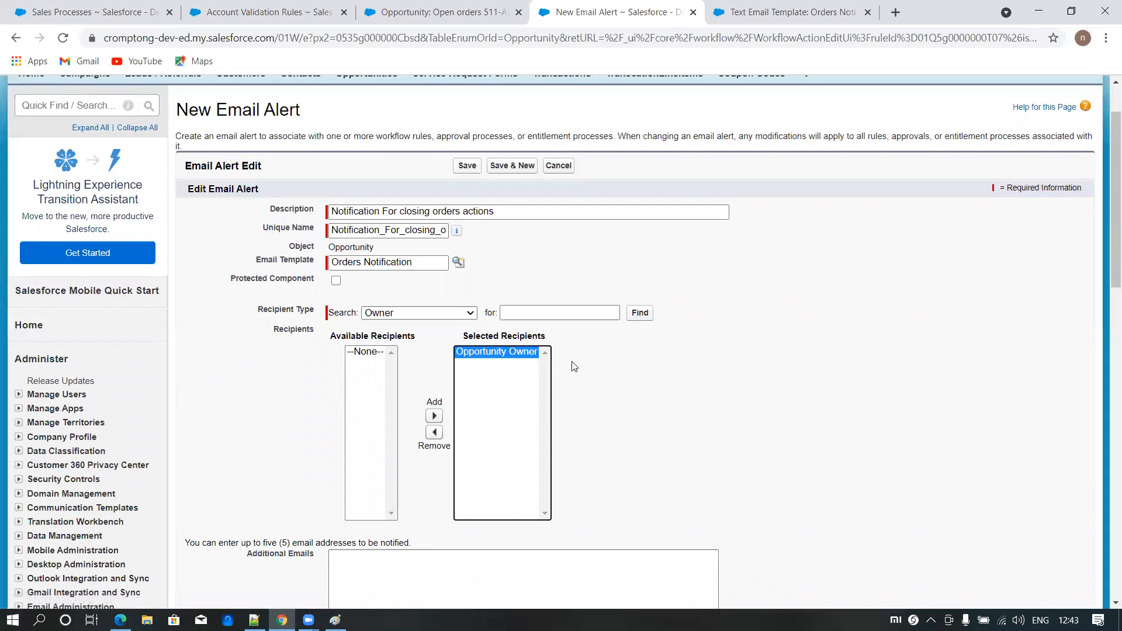
- Enter the additional recipient's email address for the alert and save the email alert
scroll(573, 365, "down", 3)
left_click(446, 342)
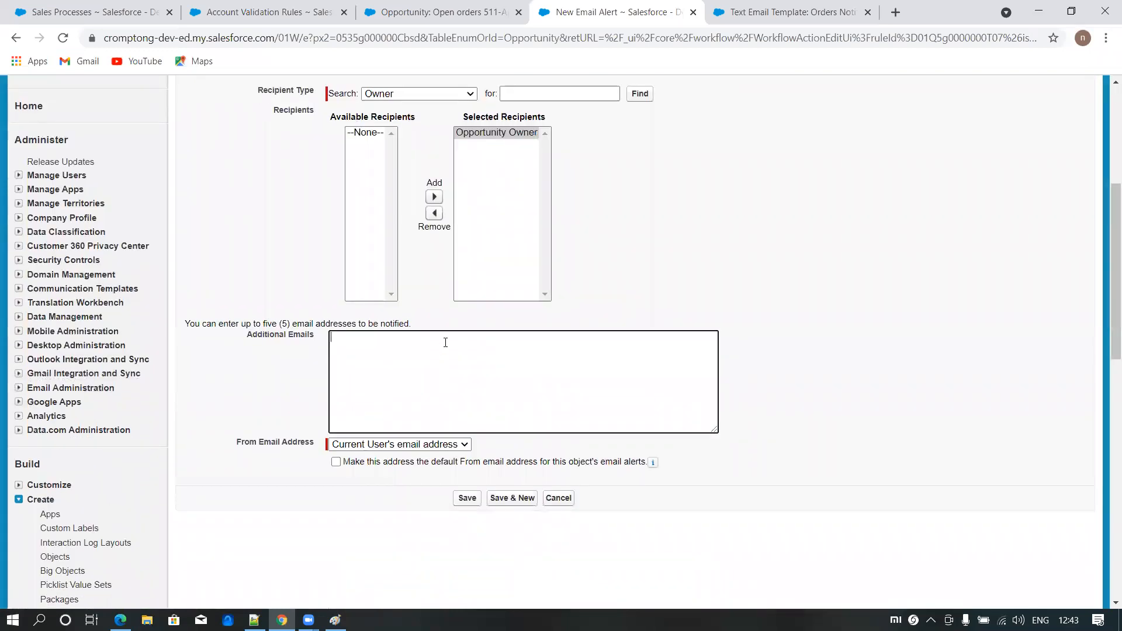
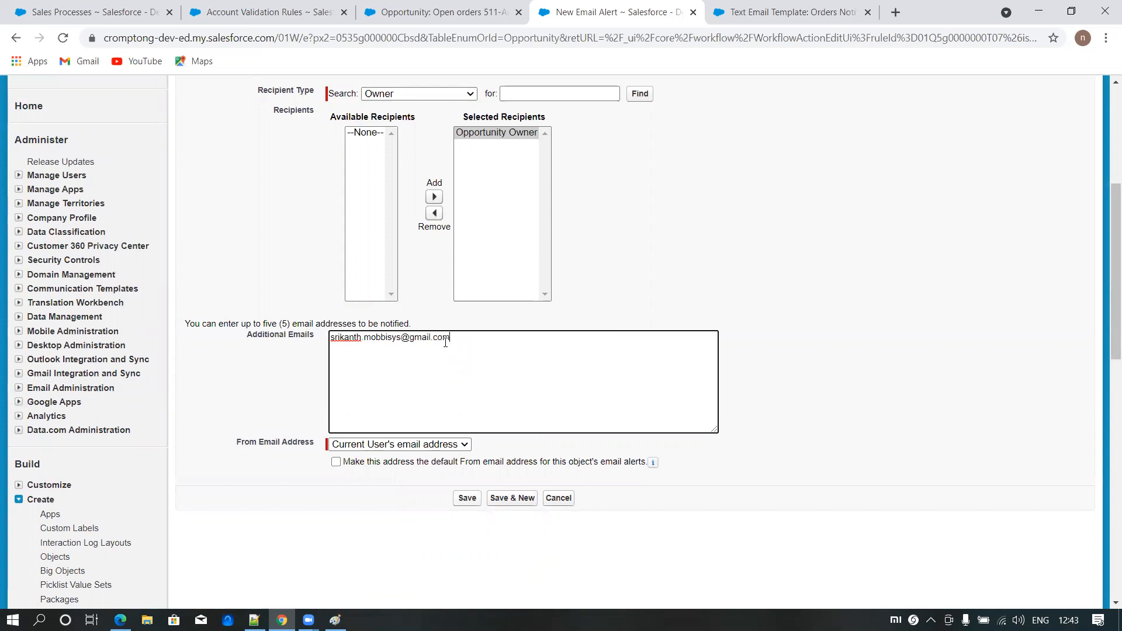
left_click(472, 497)
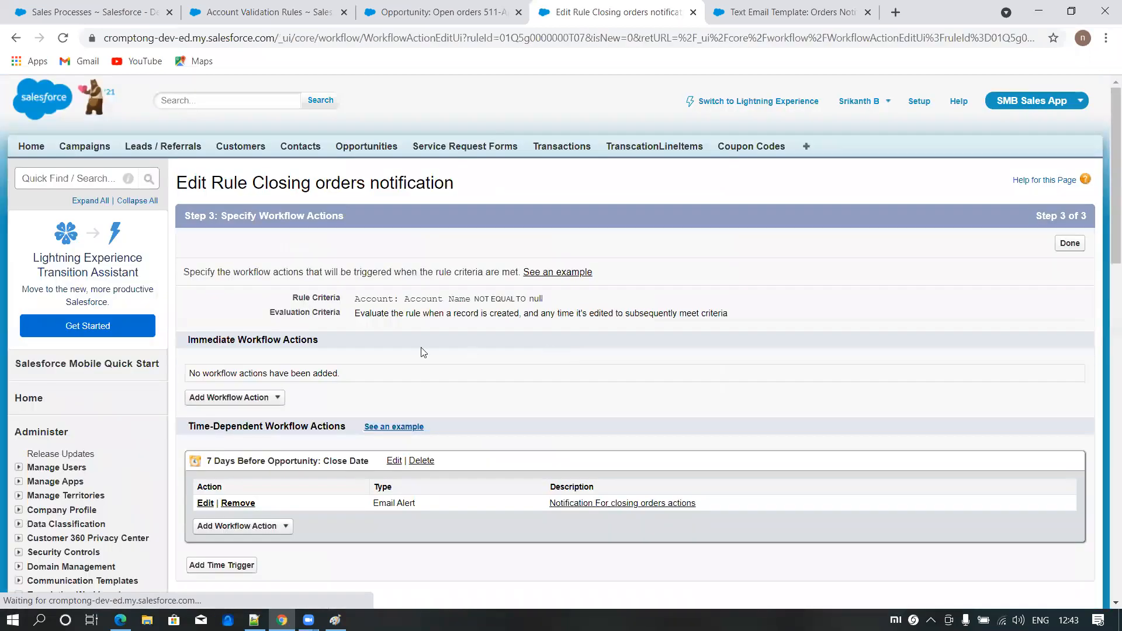
- Finish the workflow action setup and activate the Closing orders notification rule, continuing to the default workflow user settings
scroll(420, 347, "down", 3)
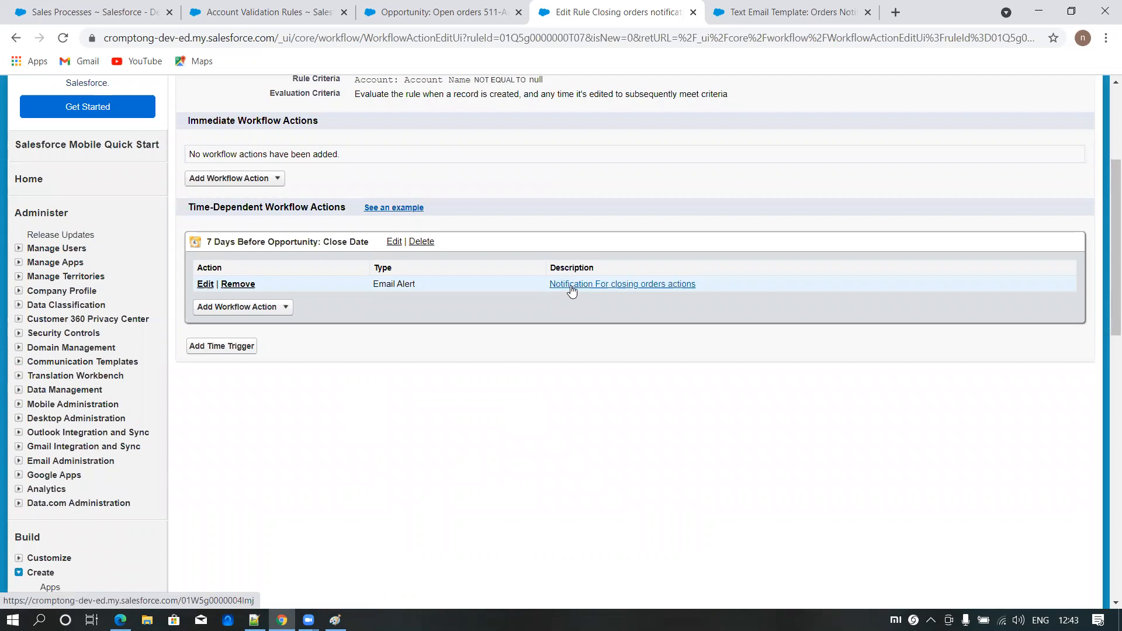
left_click_drag(208, 244, 257, 244)
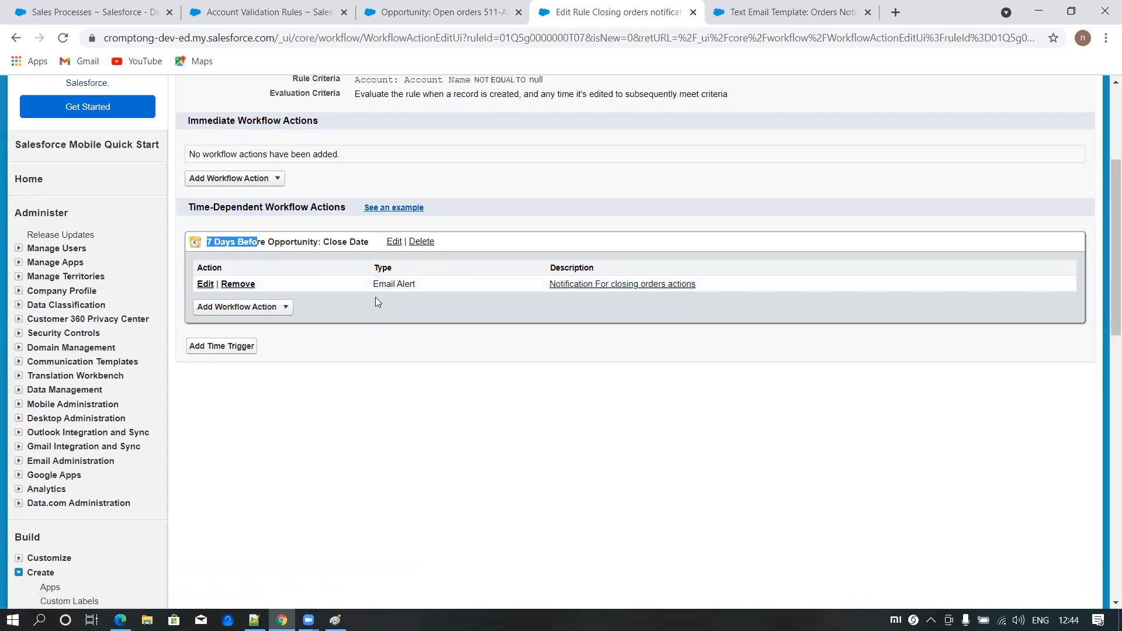
scroll(375, 297, "up", 2)
left_click(1069, 97)
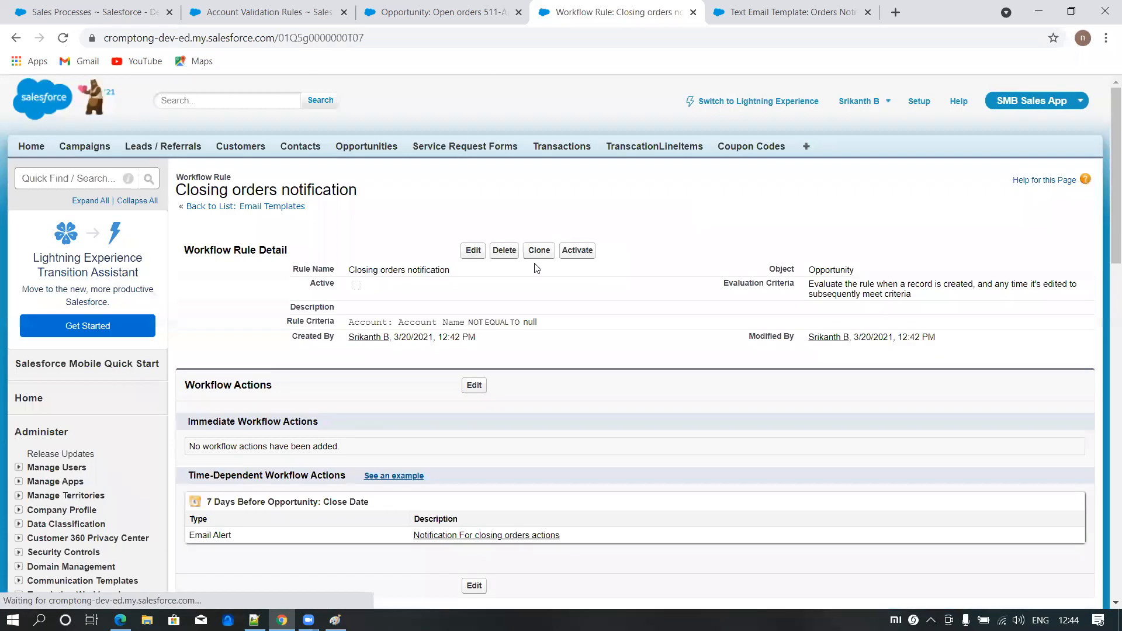
left_click(577, 250)
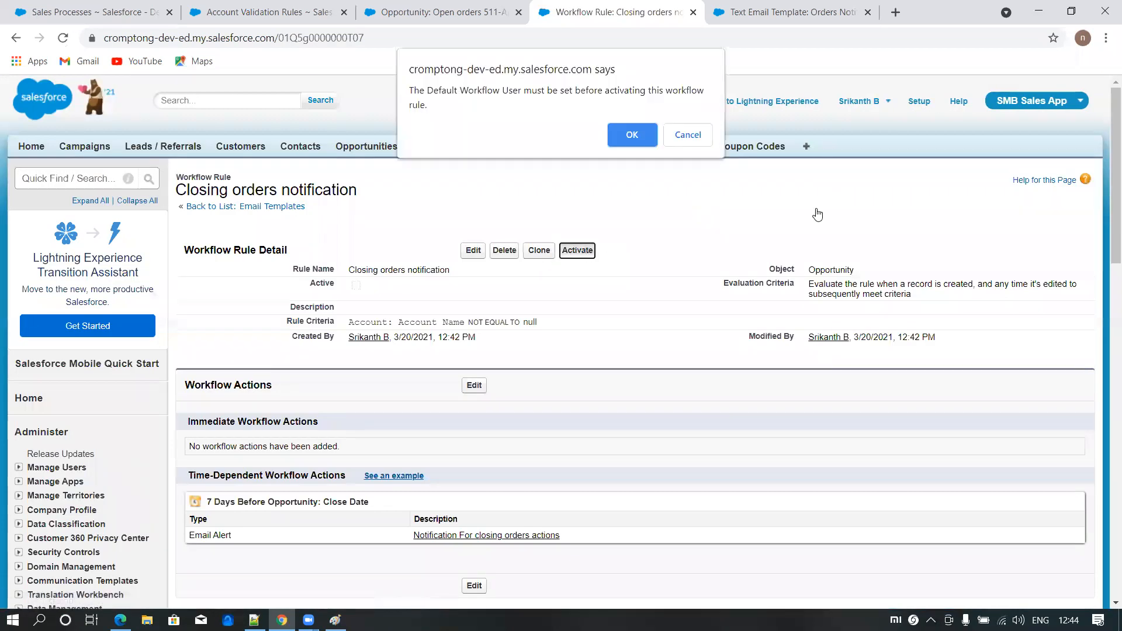
left_click(632, 135)
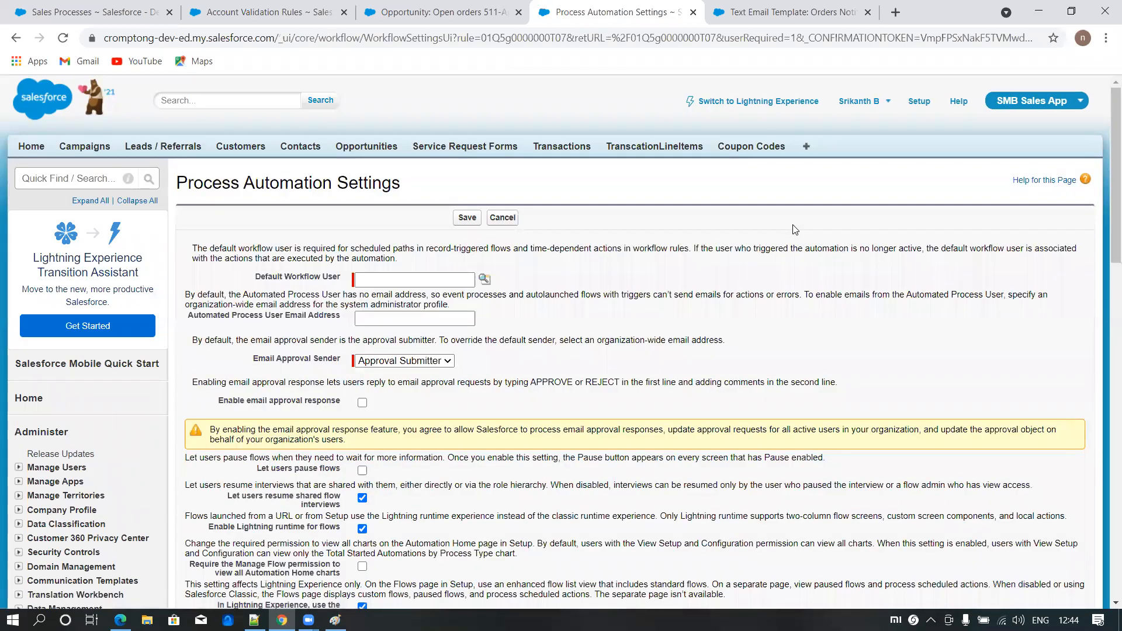
- Look up and set the logged-in user's own account as the Default Workflow User, and save the process automation settings
left_click(484, 279)
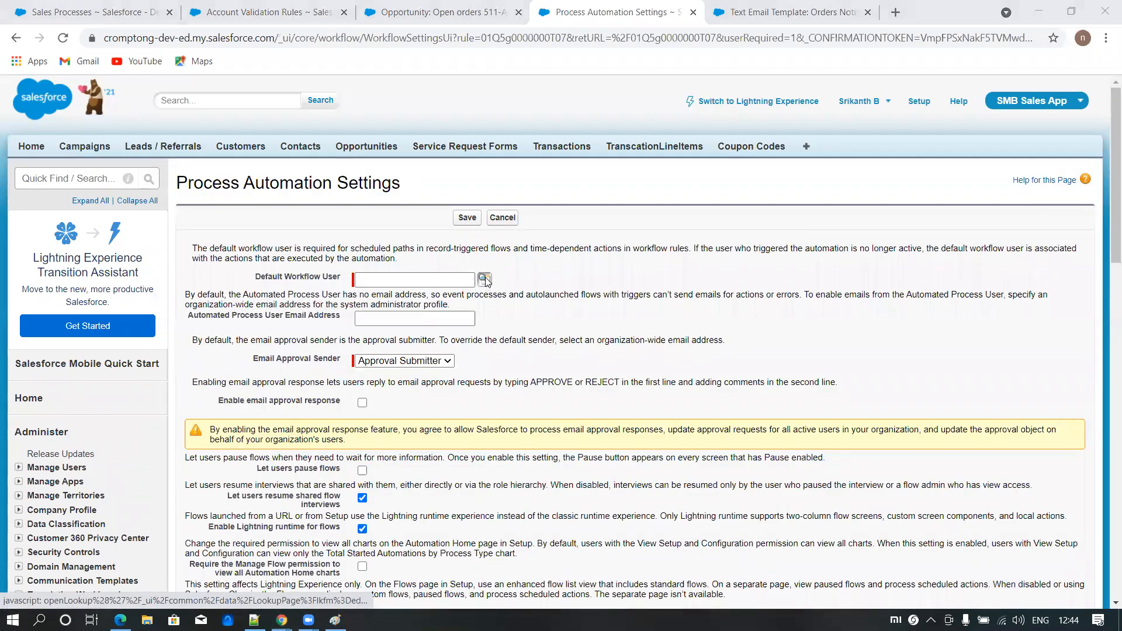
left_click(274, 405)
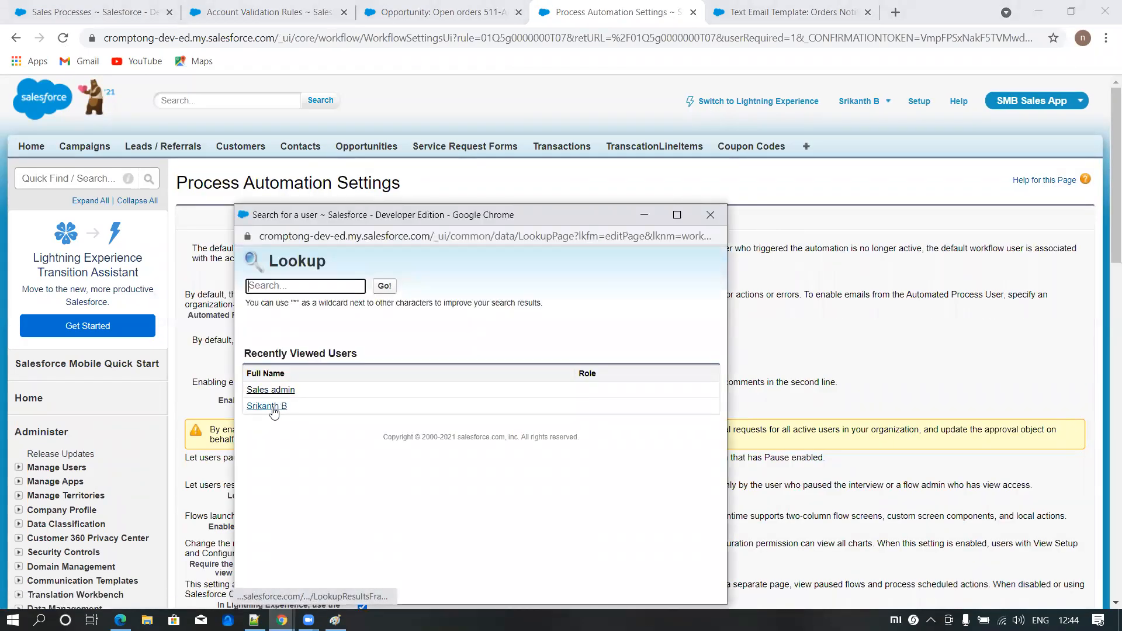
scroll(545, 392, "down", 3)
scroll(519, 360, "up", 3)
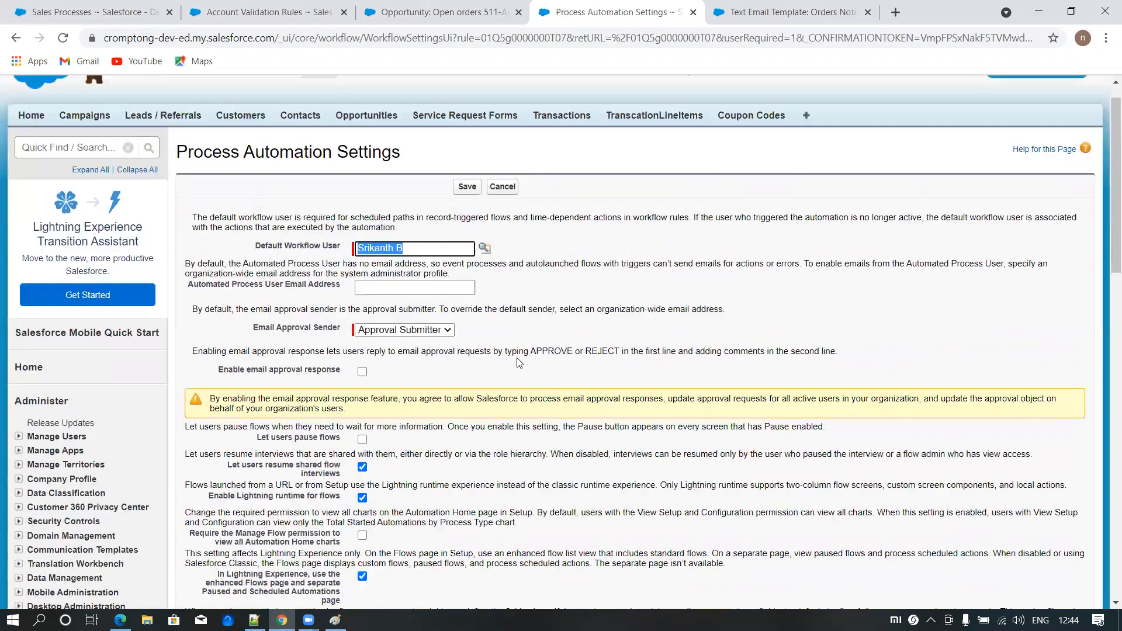
scroll(325, 475, "down", 1)
scroll(325, 475, "down", 7)
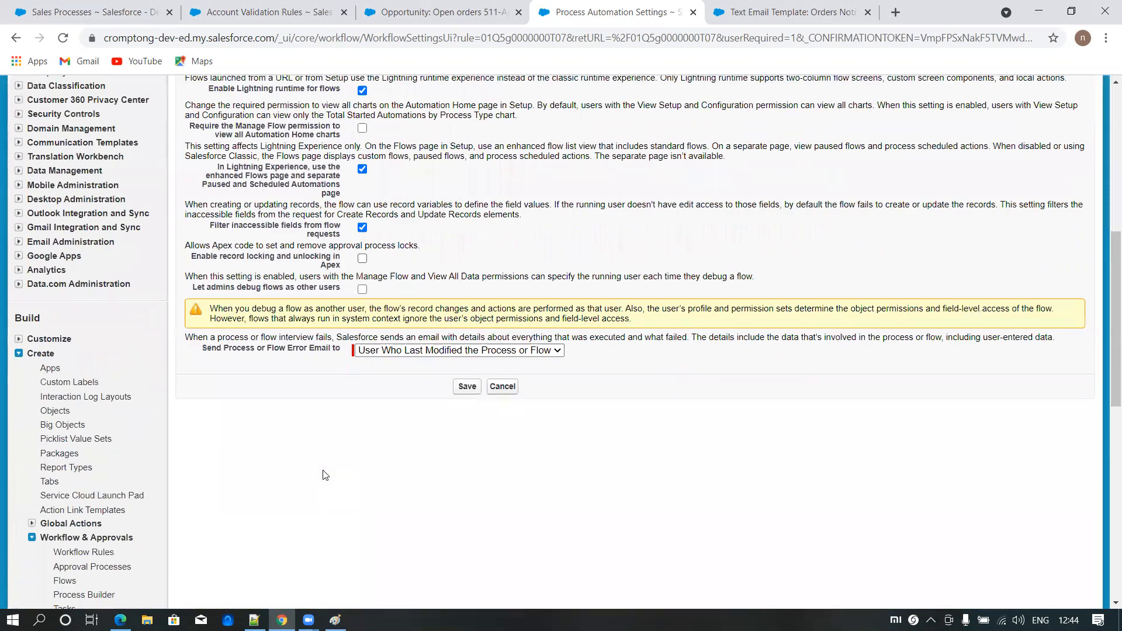
scroll(325, 475, "up", 8)
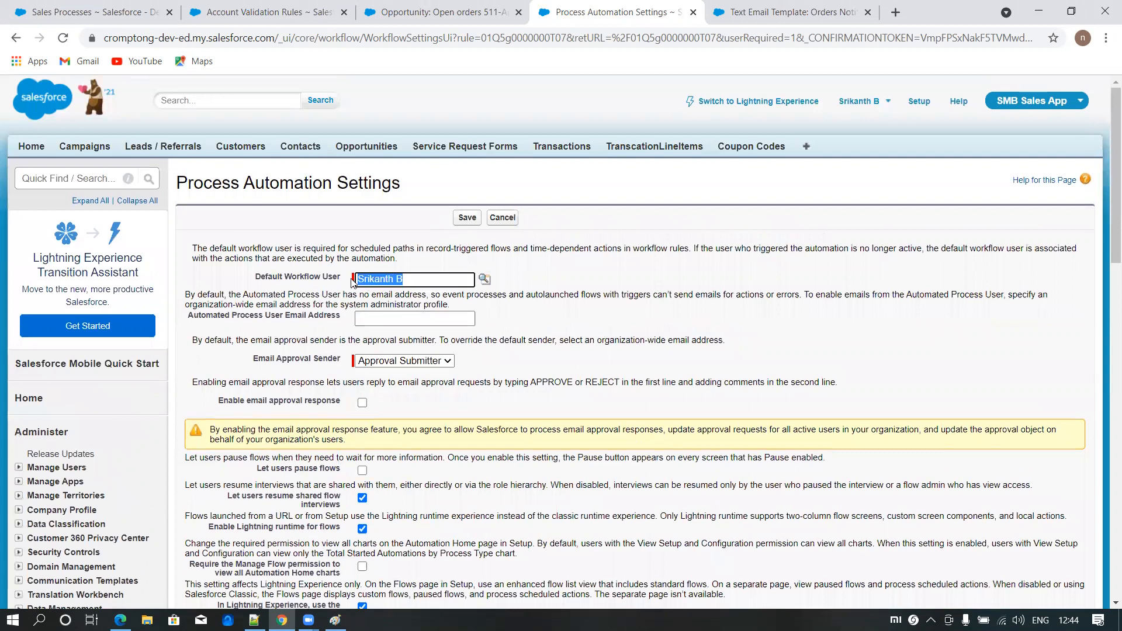
left_click(467, 218)
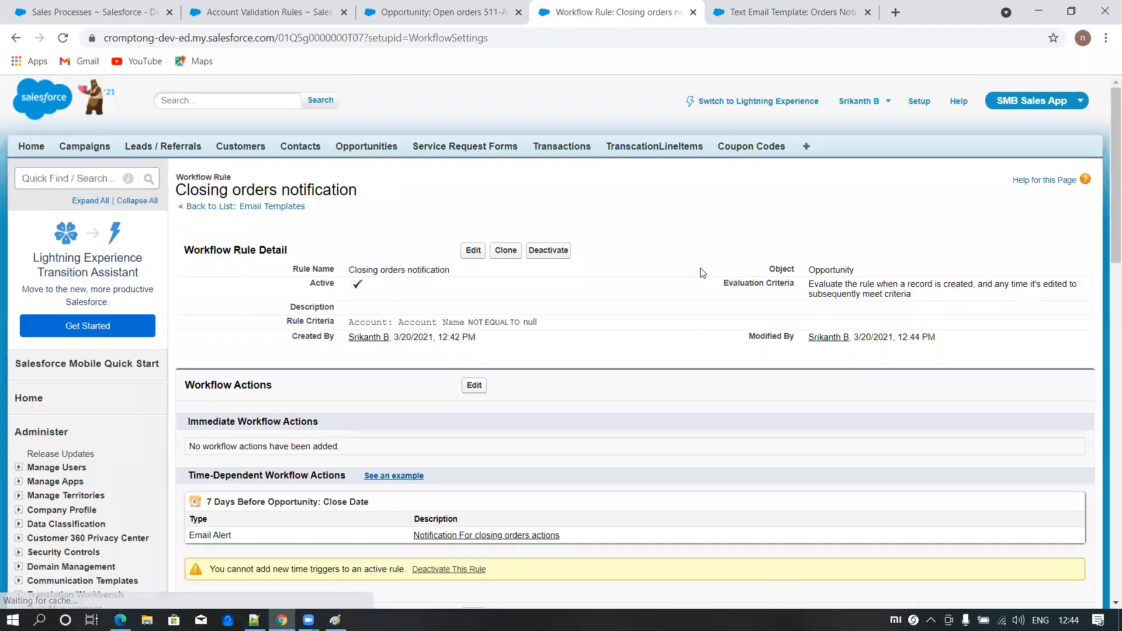
- Start a new opportunity in a separate browser tab using the Open Orders record type
scroll(669, 336, "down", 3)
scroll(672, 336, "up", 3)
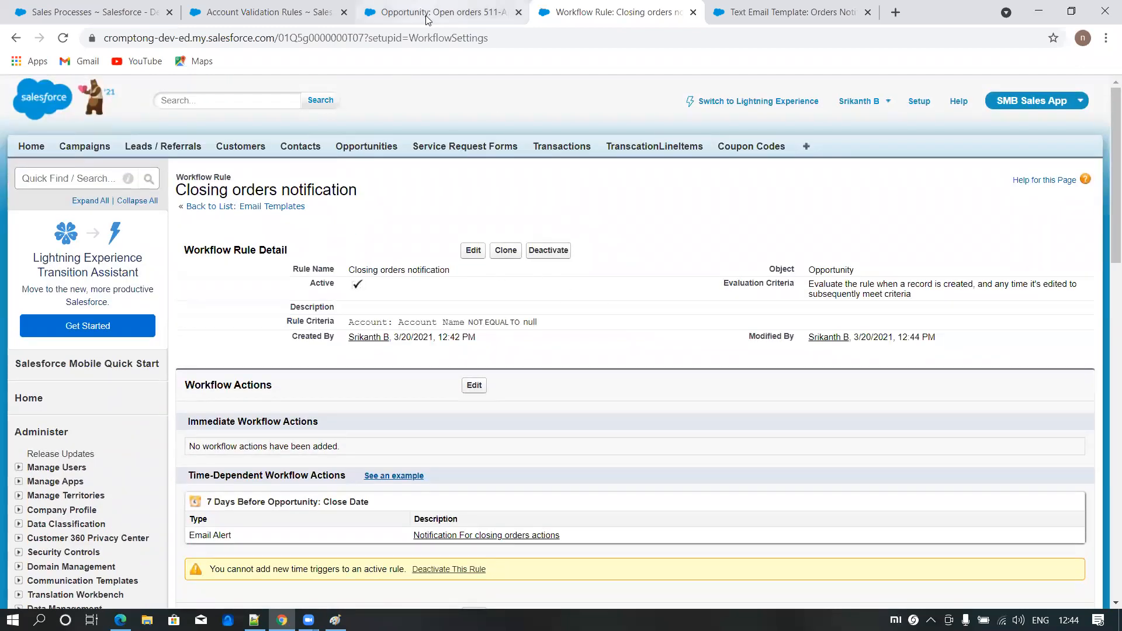
middle_click(379, 152)
left_click(851, 14)
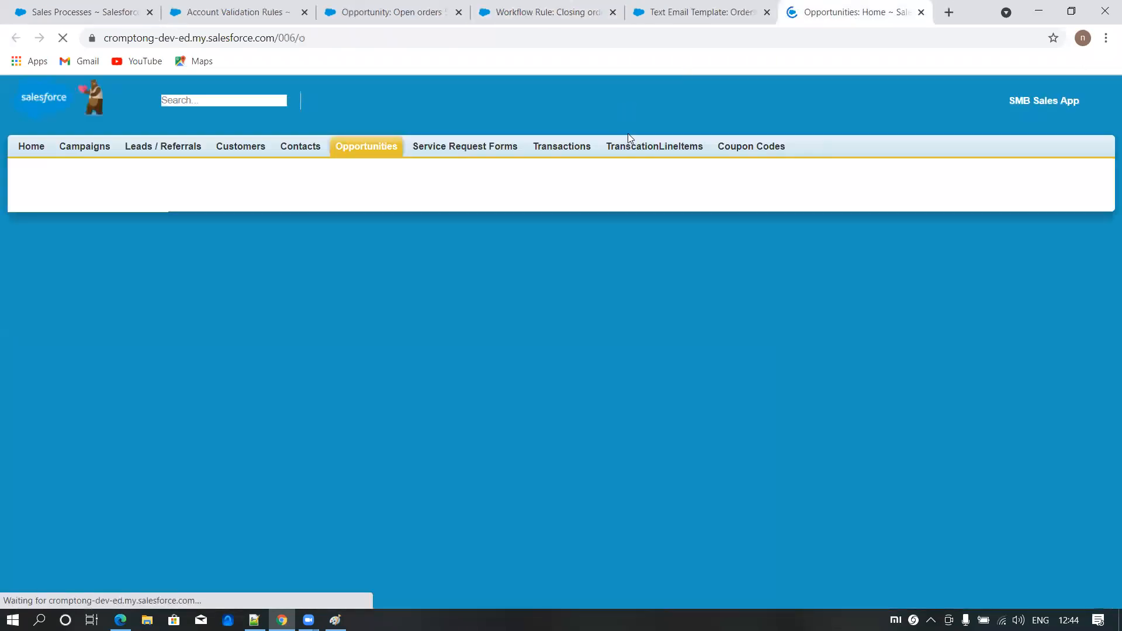
left_click(469, 255)
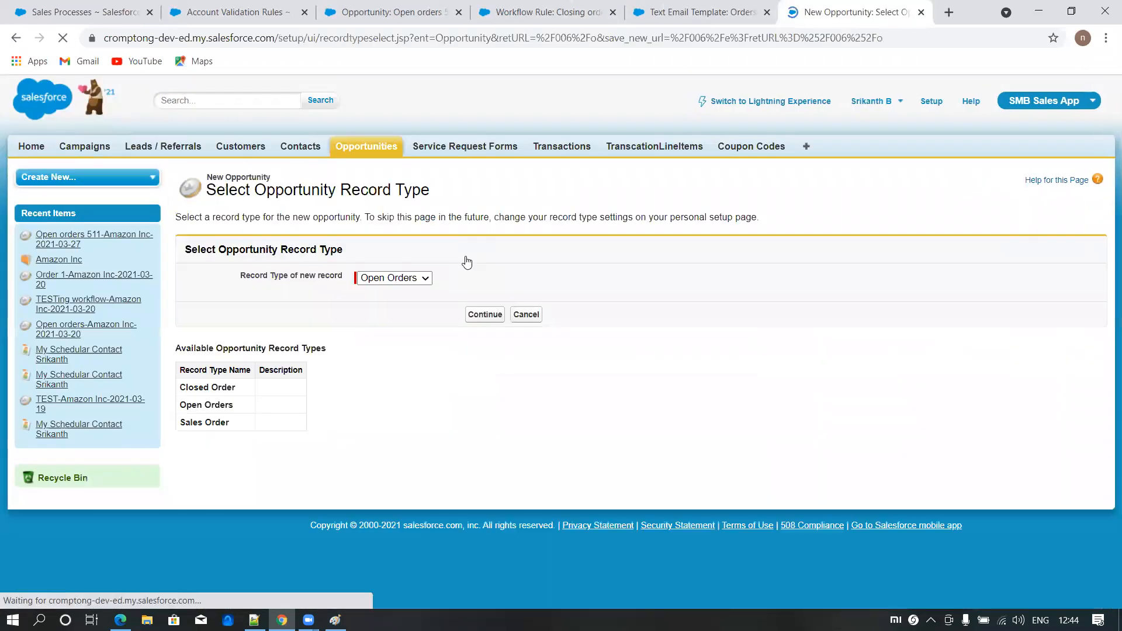
left_click(484, 315)
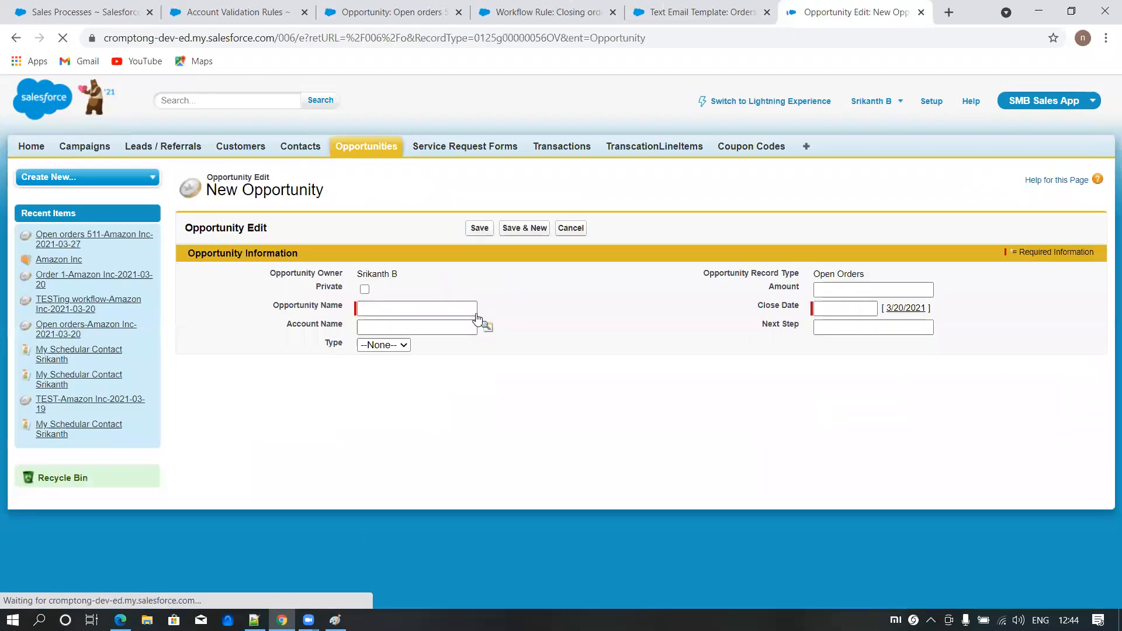
- Name the new opportunity Time based workflow rule
left_click(418, 307)
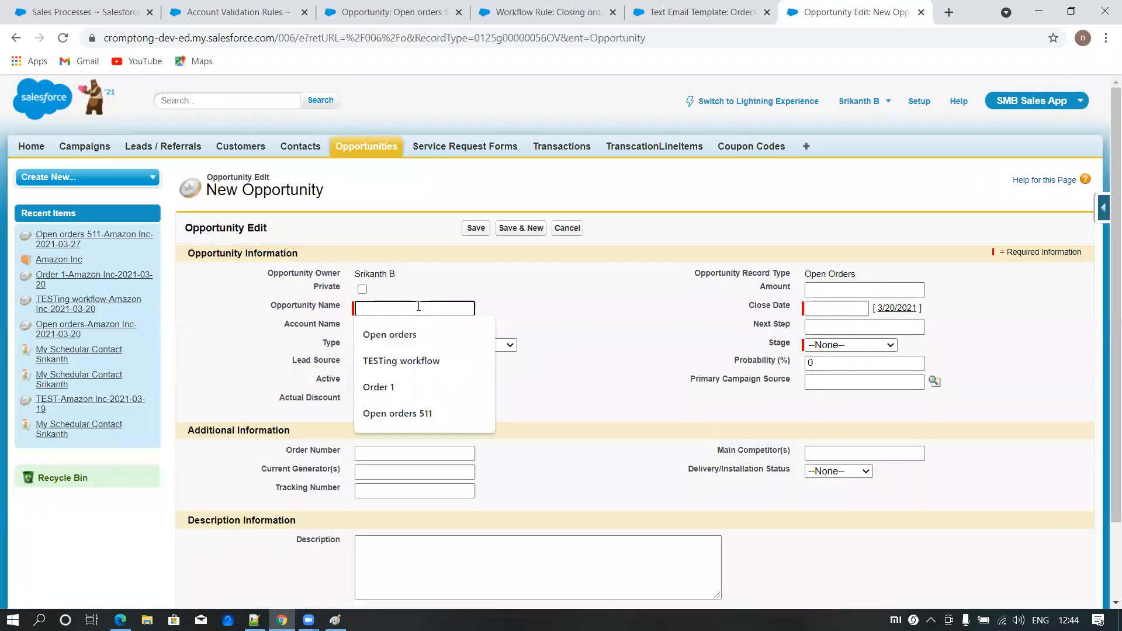
type("Time based worf")
key("BackSpace")
key("BackSpace")
type("kflow rule")
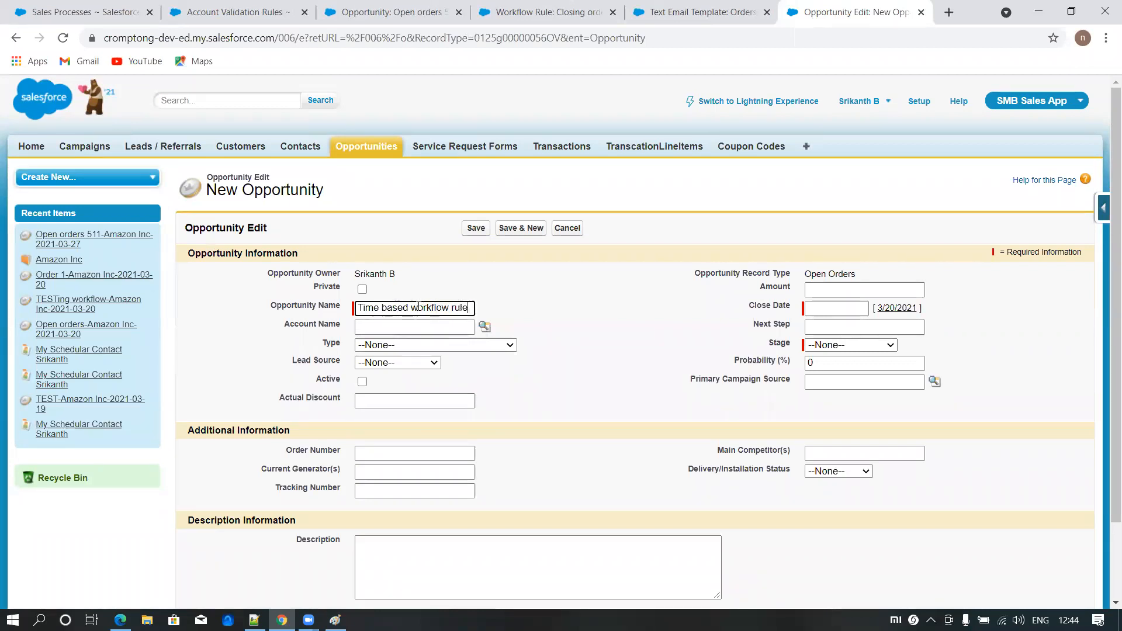
- Set the opportunity's close date to 3/31/2021 and its stage to Prospecting, and save the record
left_click(835, 308)
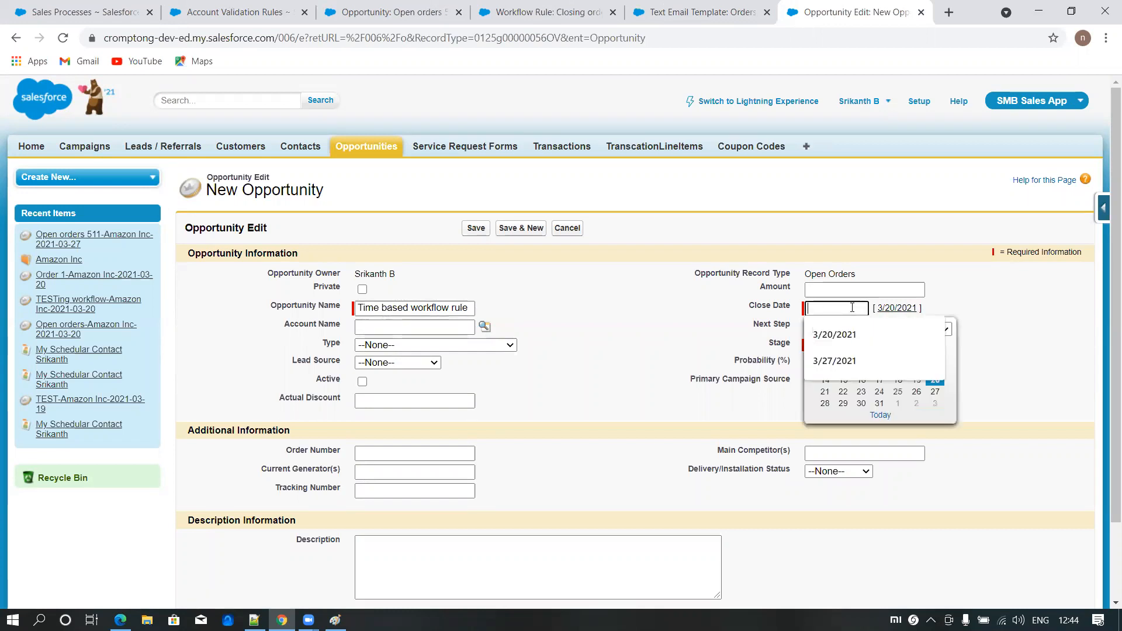
left_click(881, 404)
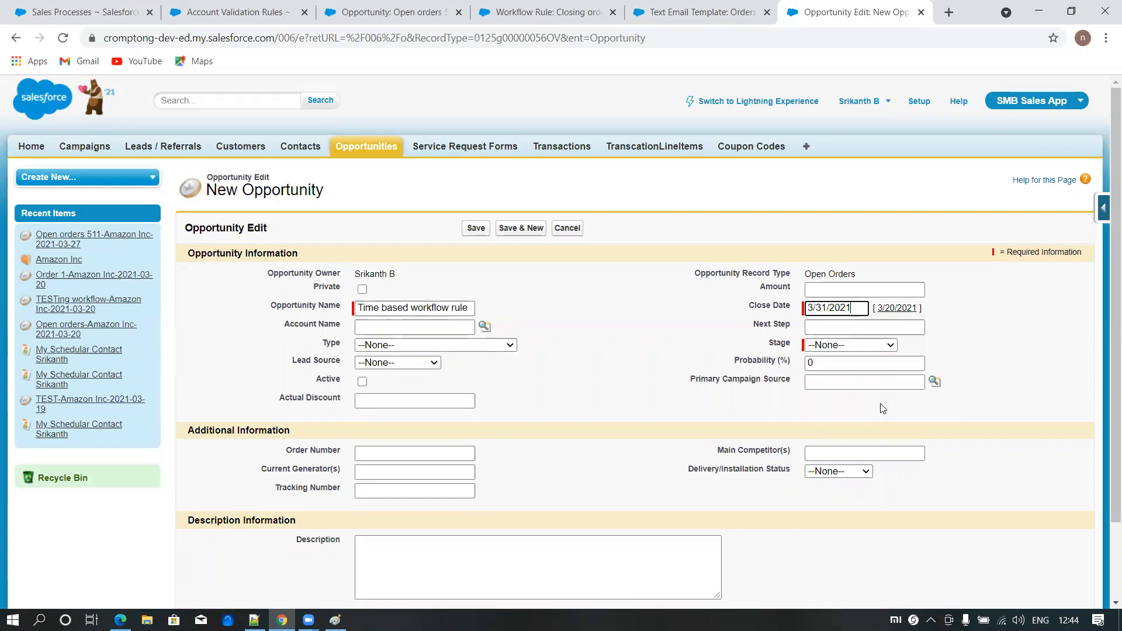
left_click(862, 304)
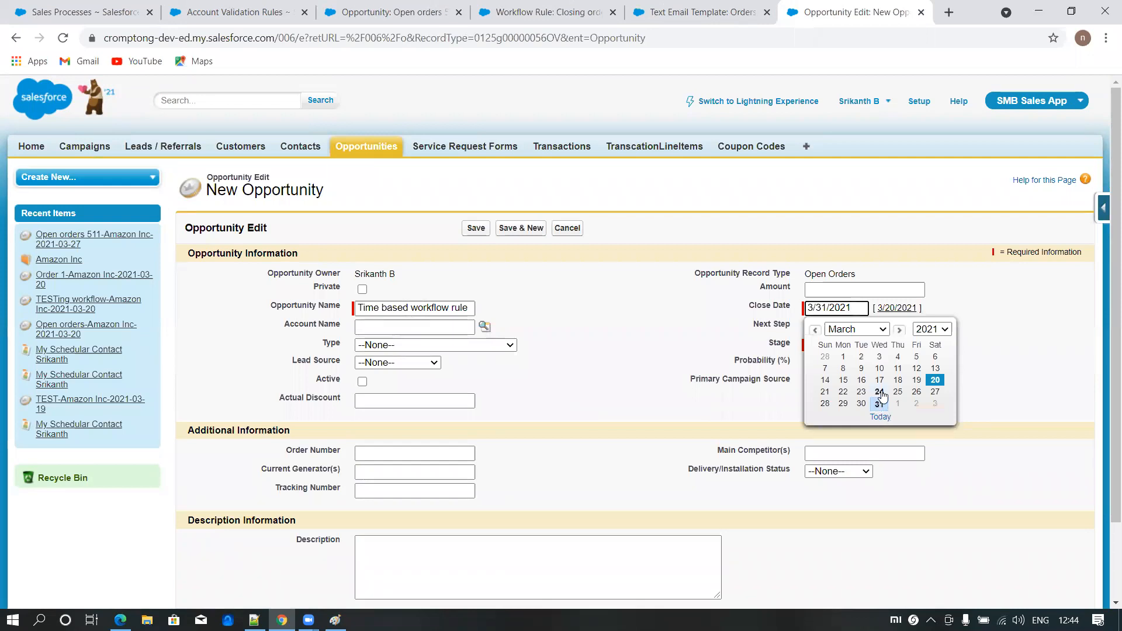
left_click(1041, 326)
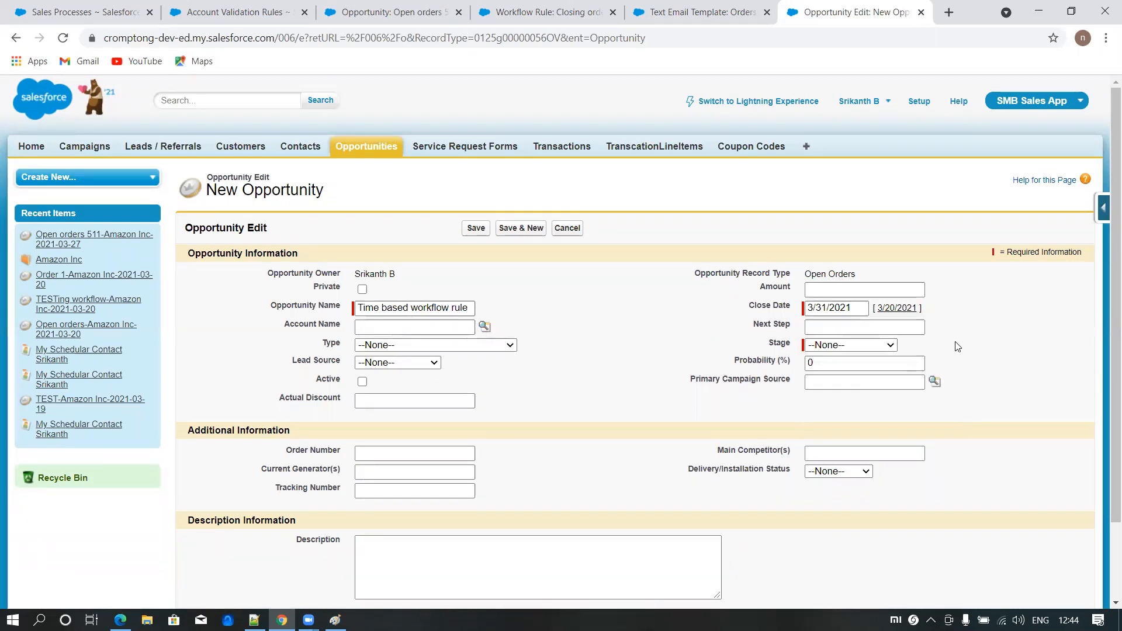
left_click(859, 345)
left_click(854, 371)
left_click(475, 228)
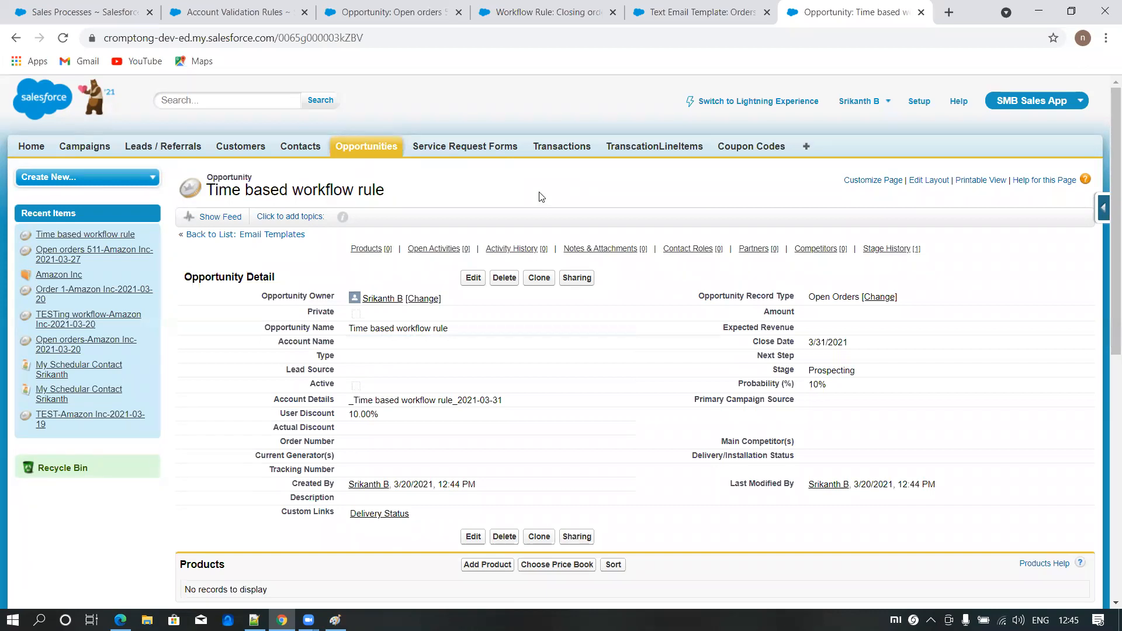
- Open the Time-Based Workflow monitoring page from the setup area in a separate browser tab
left_click(917, 103)
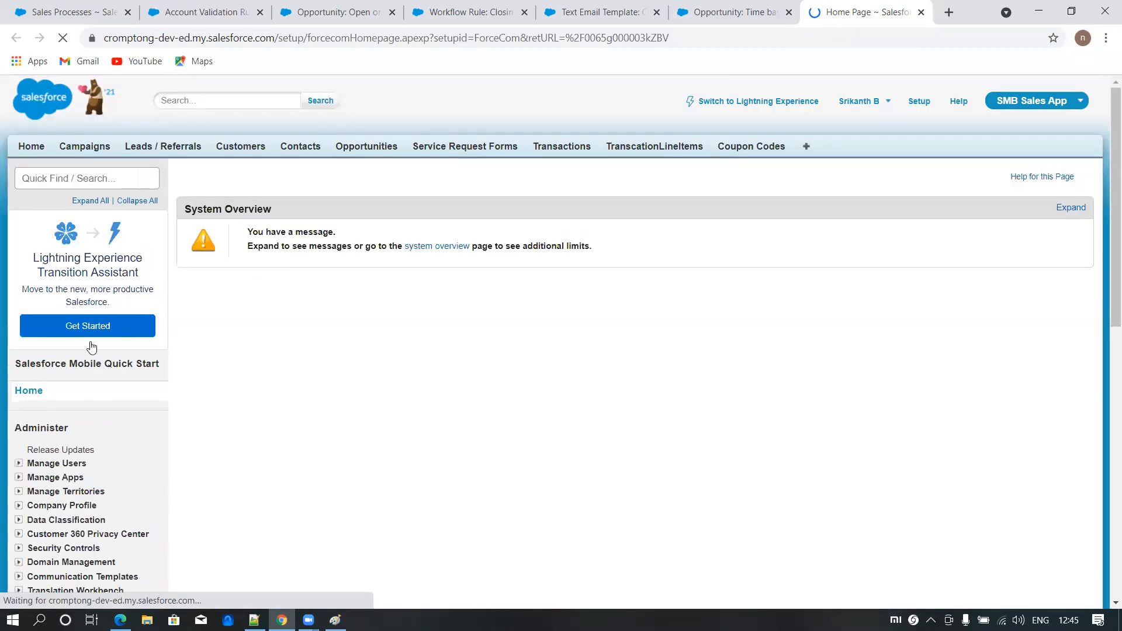
scroll(91, 346, "down", 10)
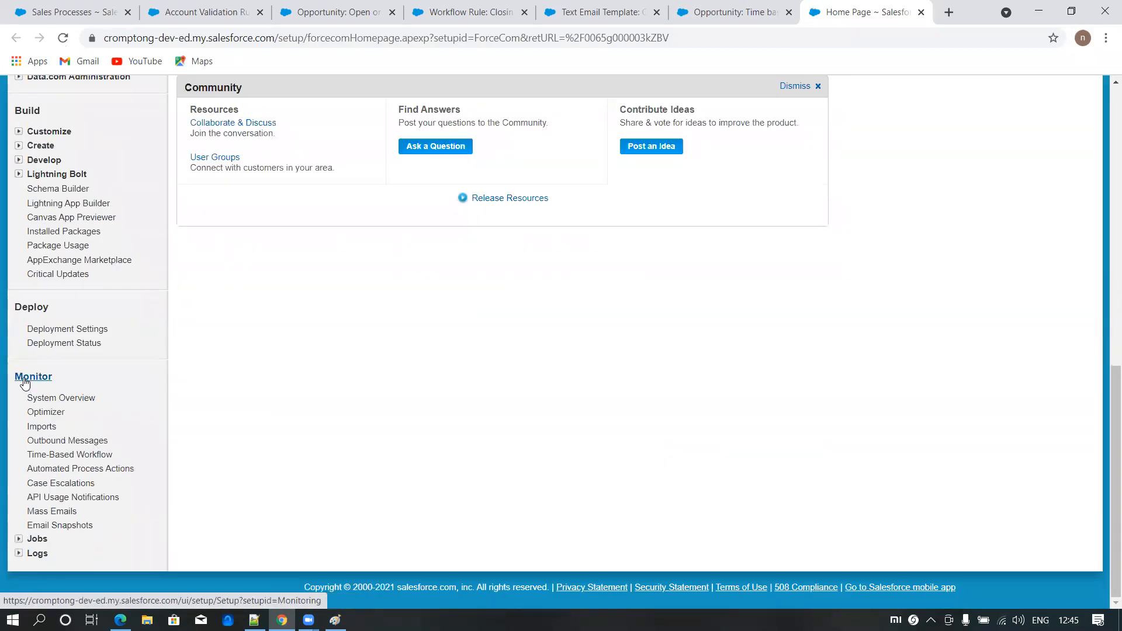
left_click(48, 459)
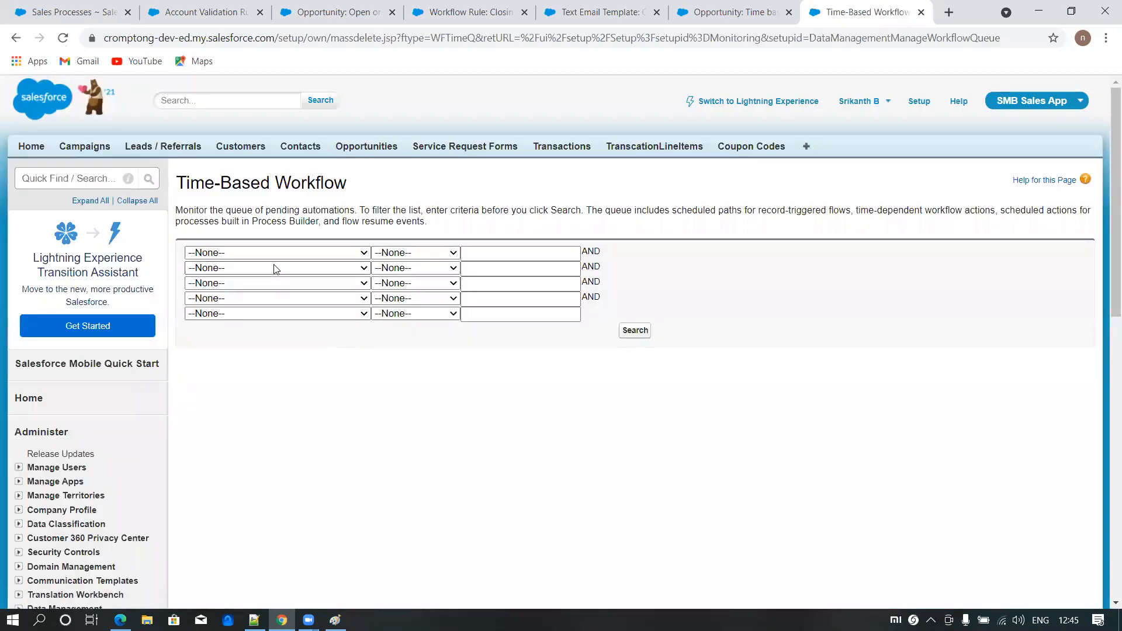
- Search the pending automation queue for entries whose Object equals Opportunity
left_click(274, 254)
left_click(222, 288)
left_click(414, 252)
left_click(391, 278)
left_click(500, 254)
type("Opportunity")
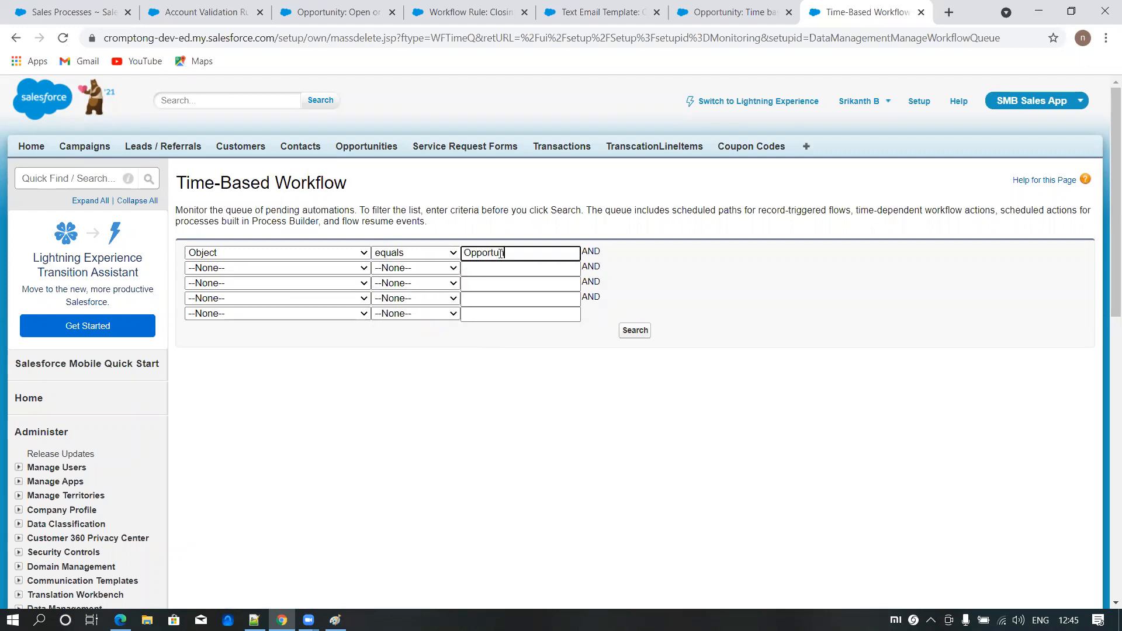
left_click(635, 330)
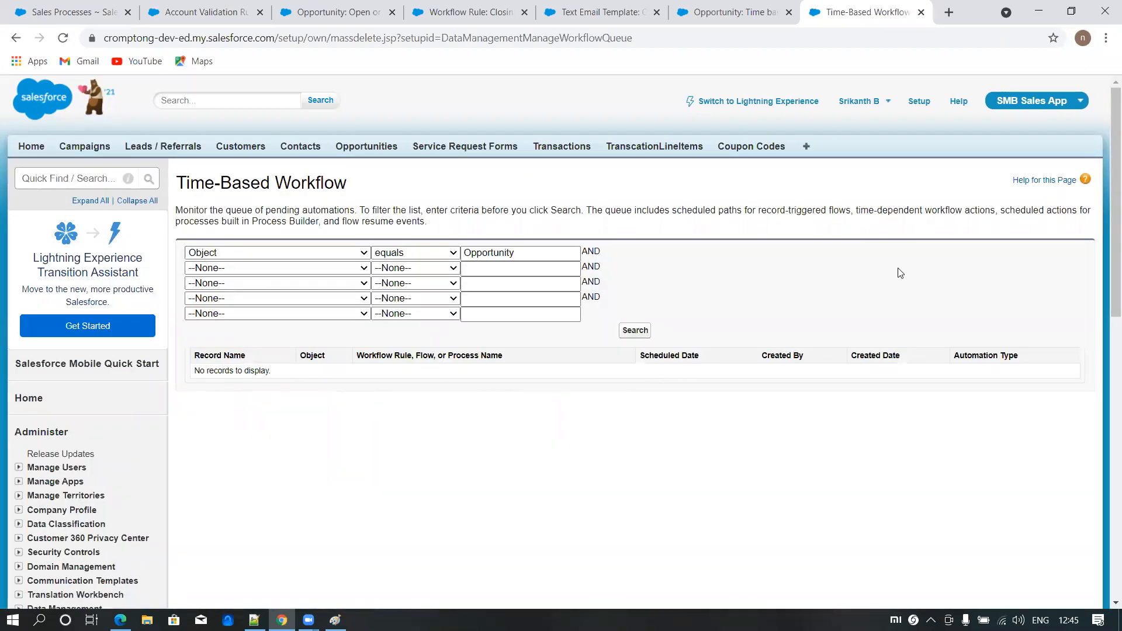
- Assign the Amazon Inc account to the Time based workflow rule opportunity and save it
left_click(726, 11)
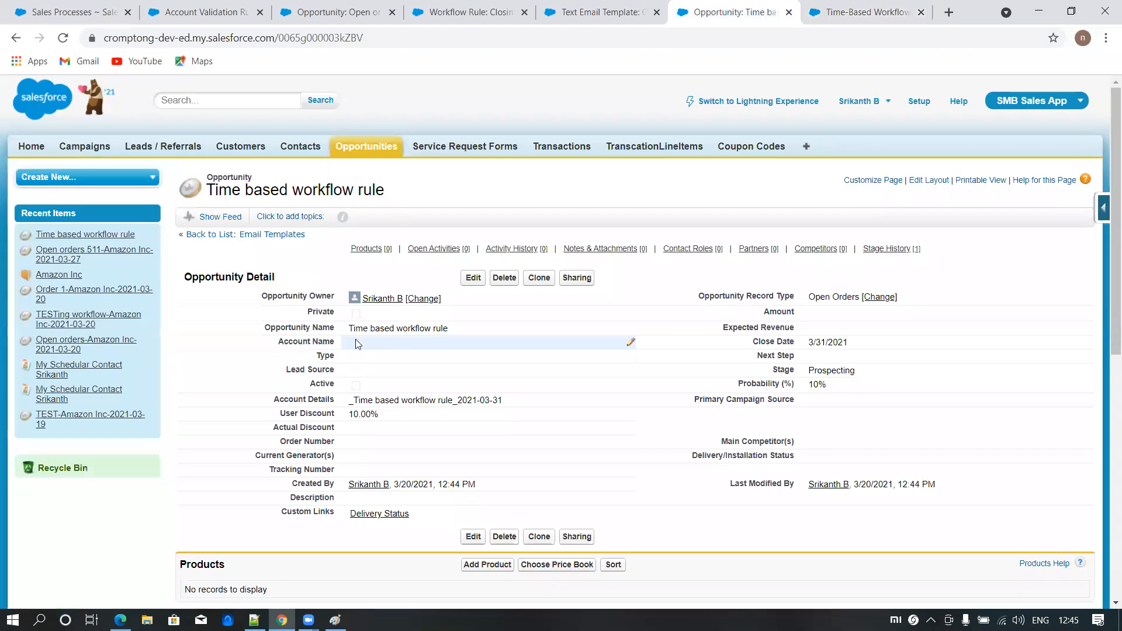
left_click(473, 279)
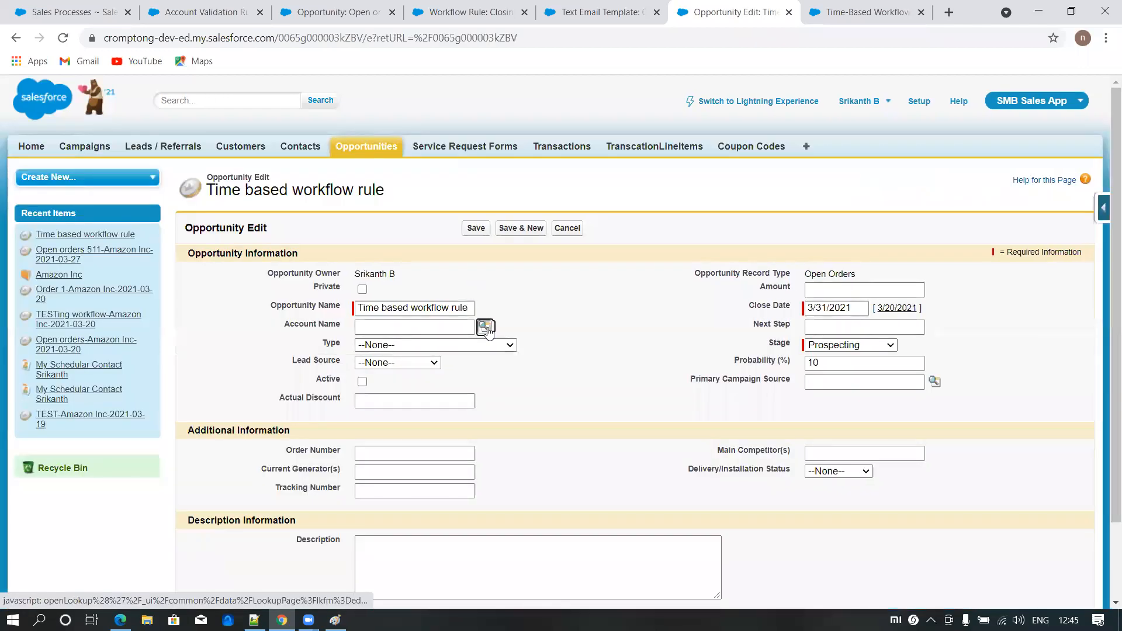
left_click(485, 327)
left_click(272, 390)
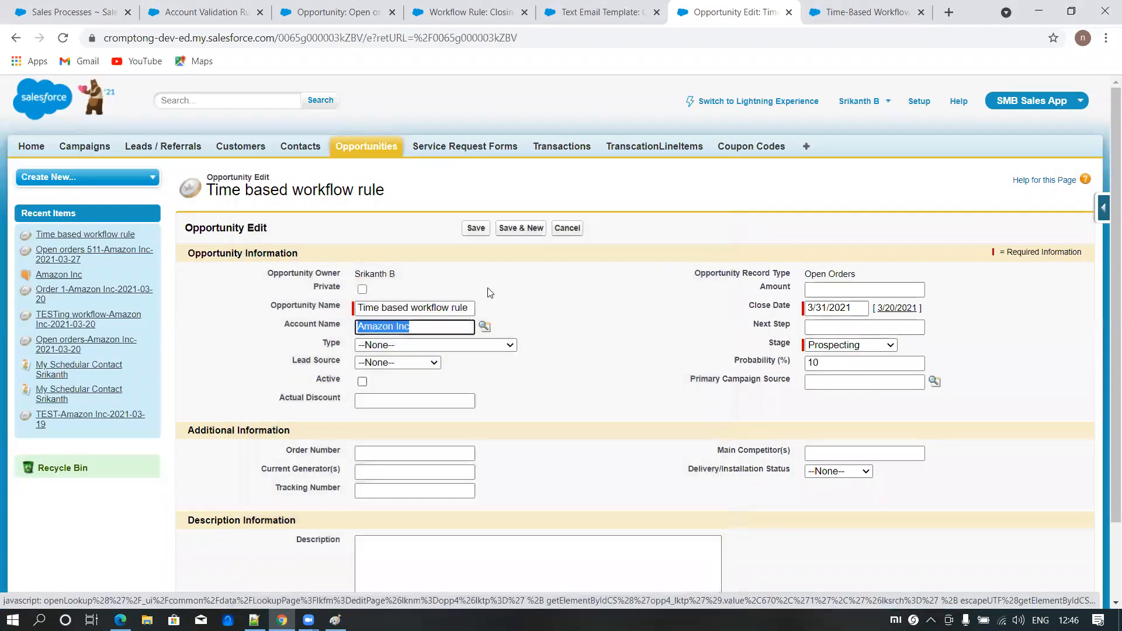
left_click(475, 228)
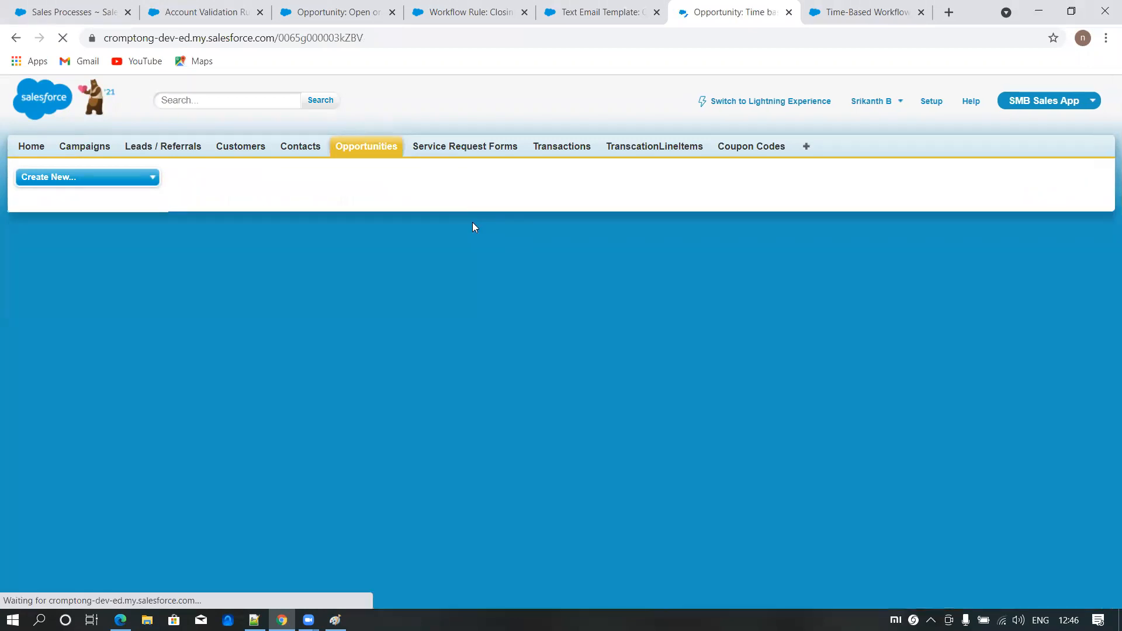
- Rerun the Opportunity search in the Time-Based Workflow queue and check the entry's scheduled date against the system calendar
left_click(867, 12)
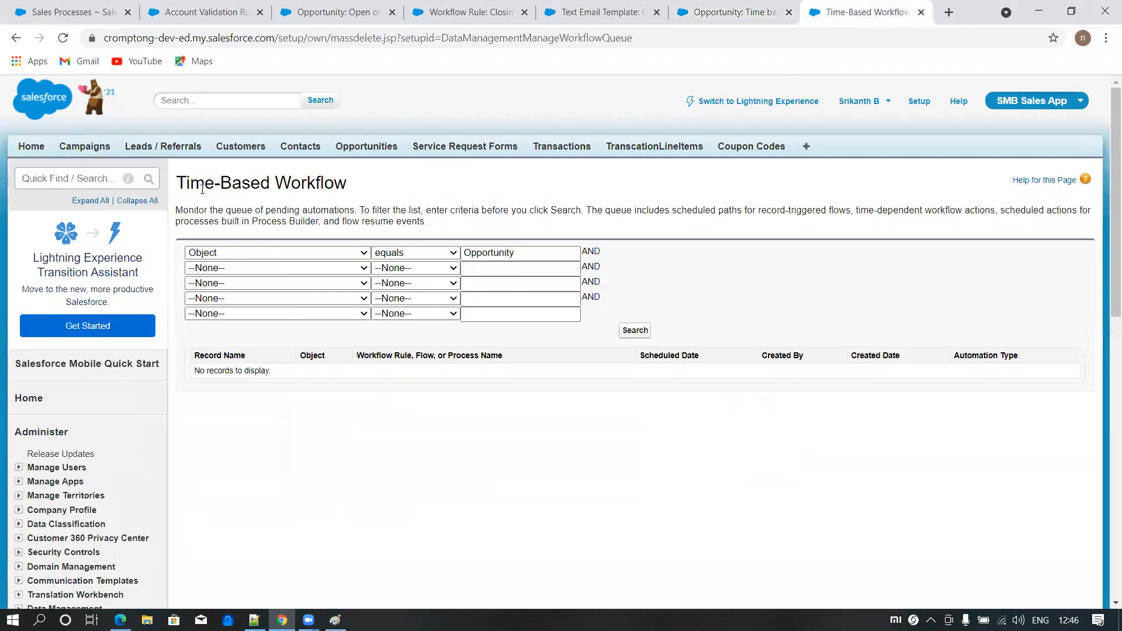
left_click_drag(185, 183, 347, 183)
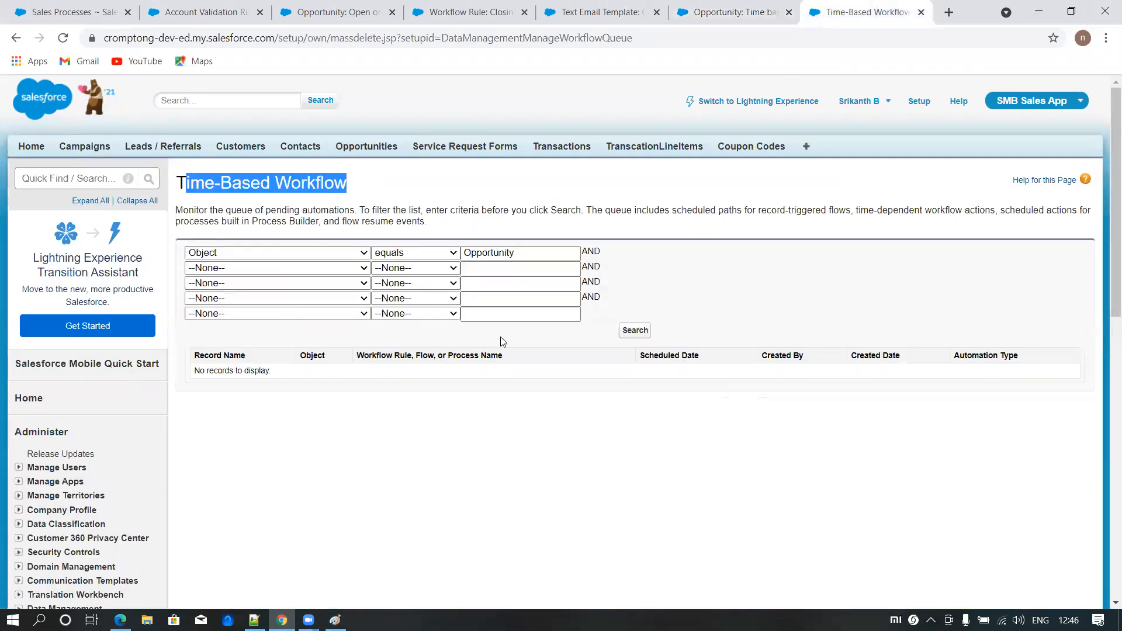
left_click(638, 331)
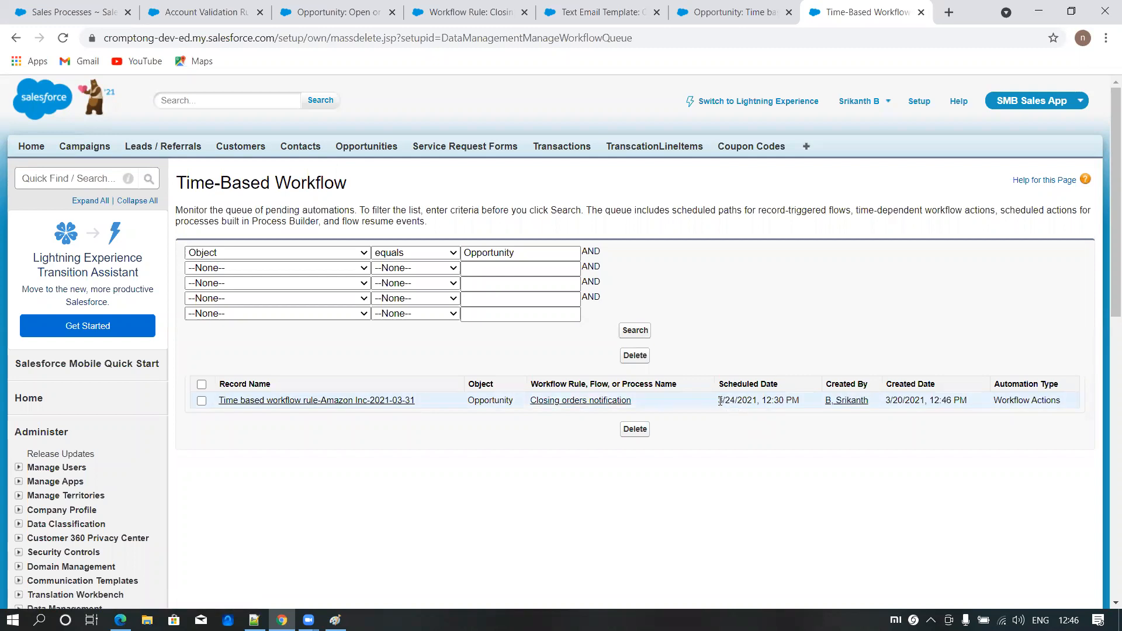
left_click_drag(719, 401, 739, 400)
left_click(1069, 620)
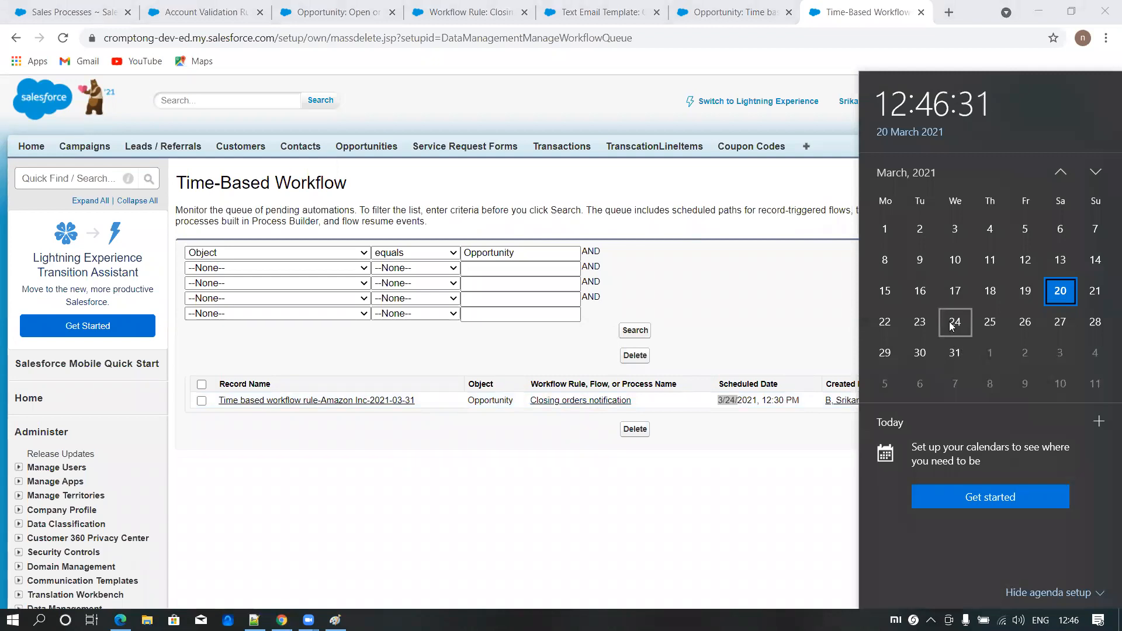
left_click(819, 314)
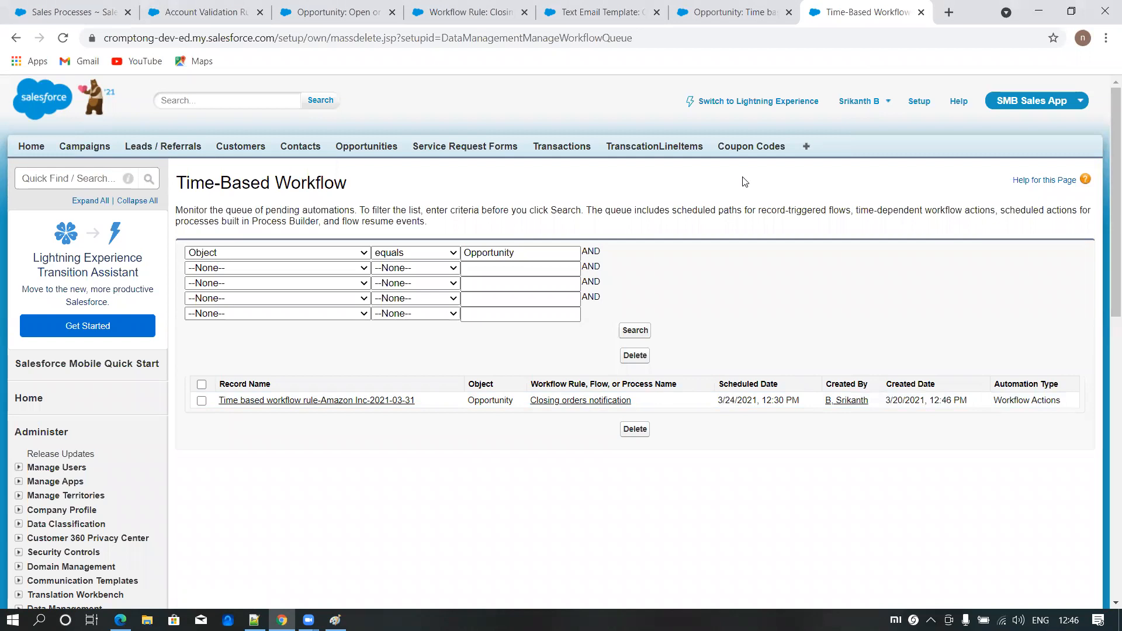
- Set the opportunity's type to Existing Customer - Upgrade, save it, and rerun the search of the Time-Based Workflow queue
left_click(736, 14)
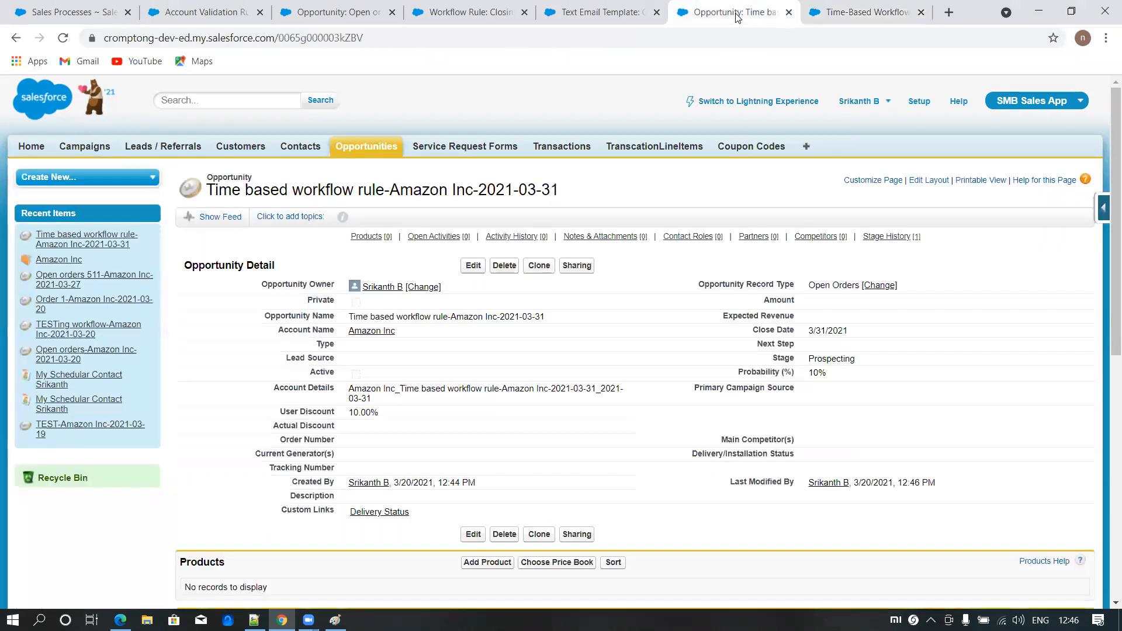
left_click(473, 266)
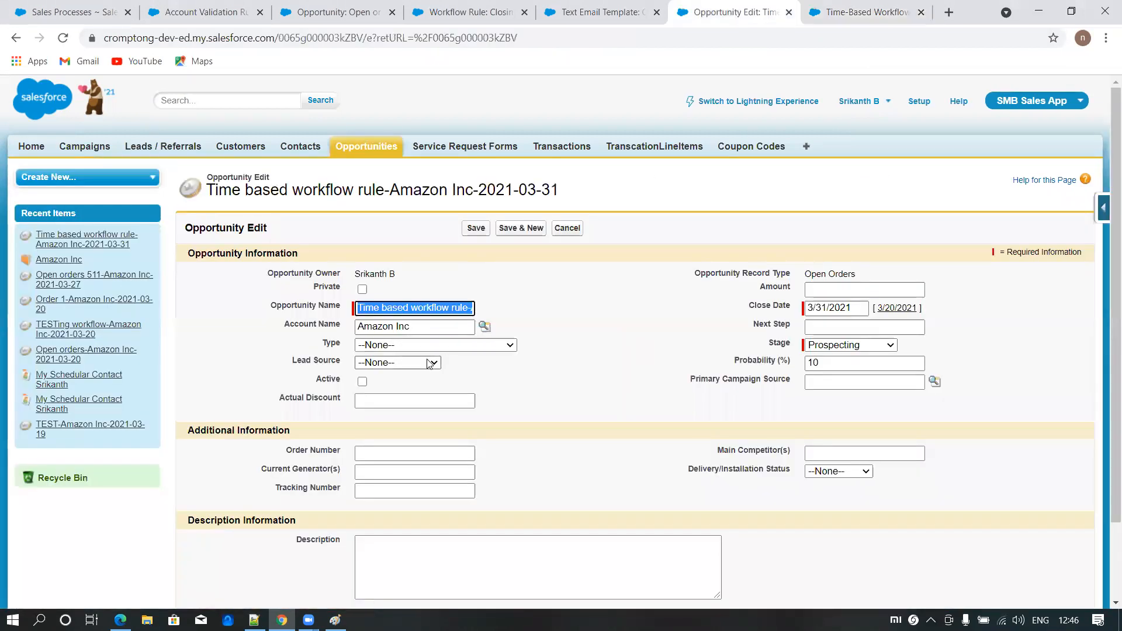
left_click(428, 345)
left_click(420, 371)
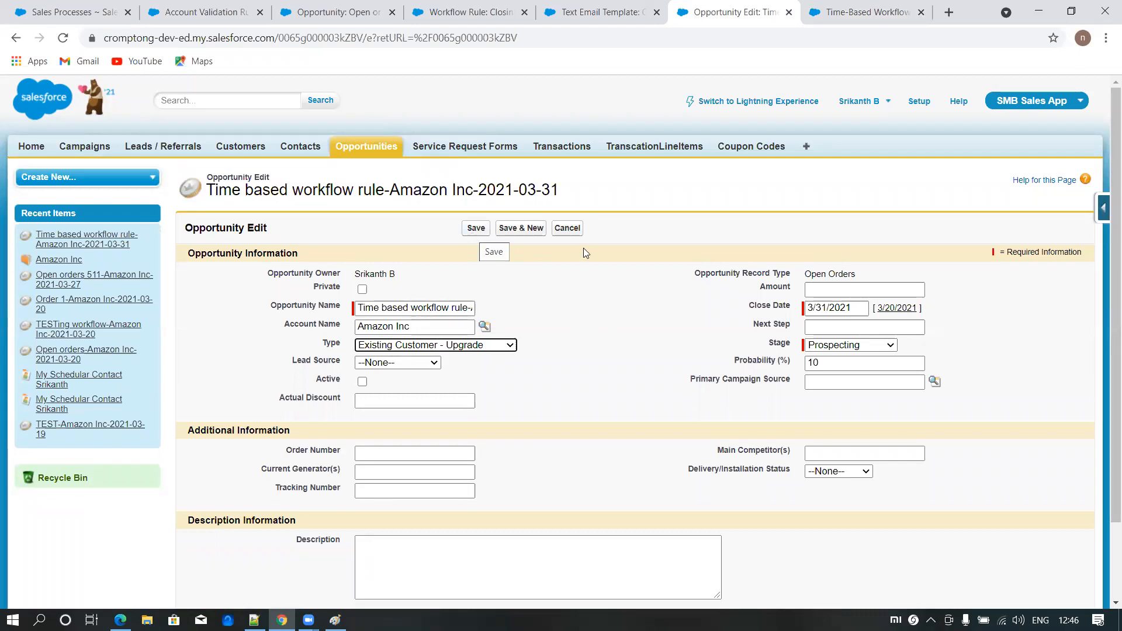
left_click(471, 231)
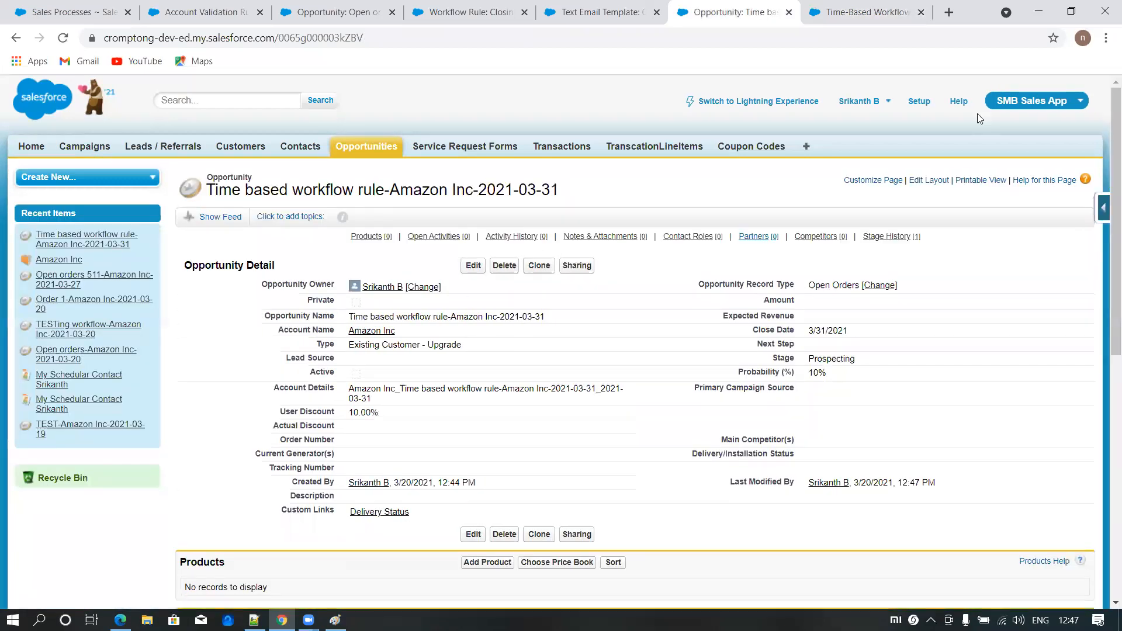
left_click(856, 18)
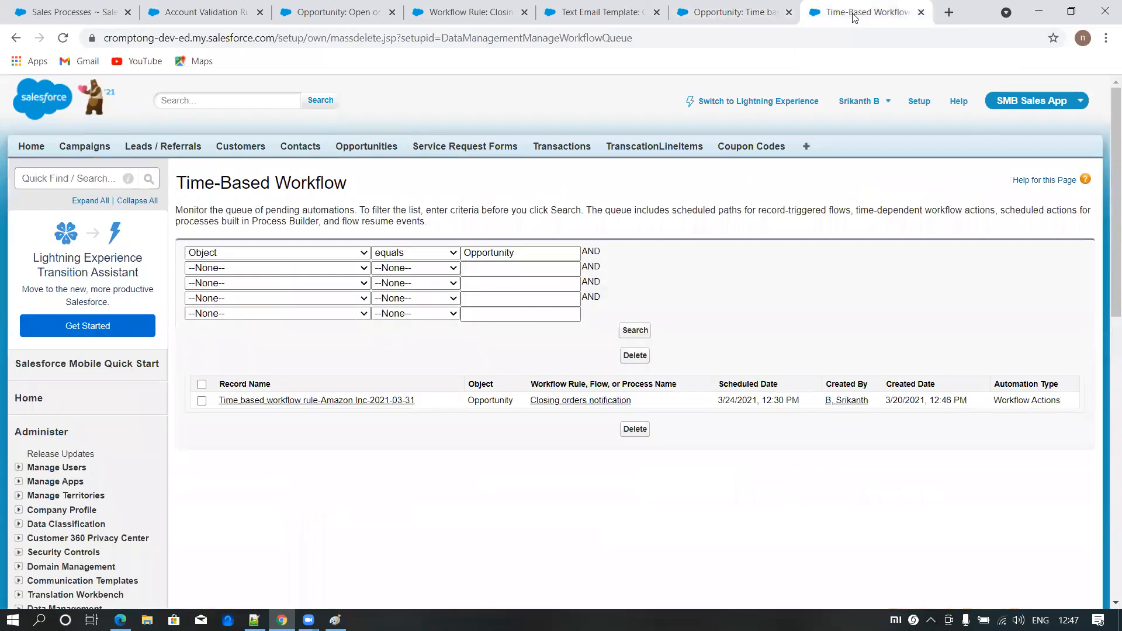
left_click(638, 335)
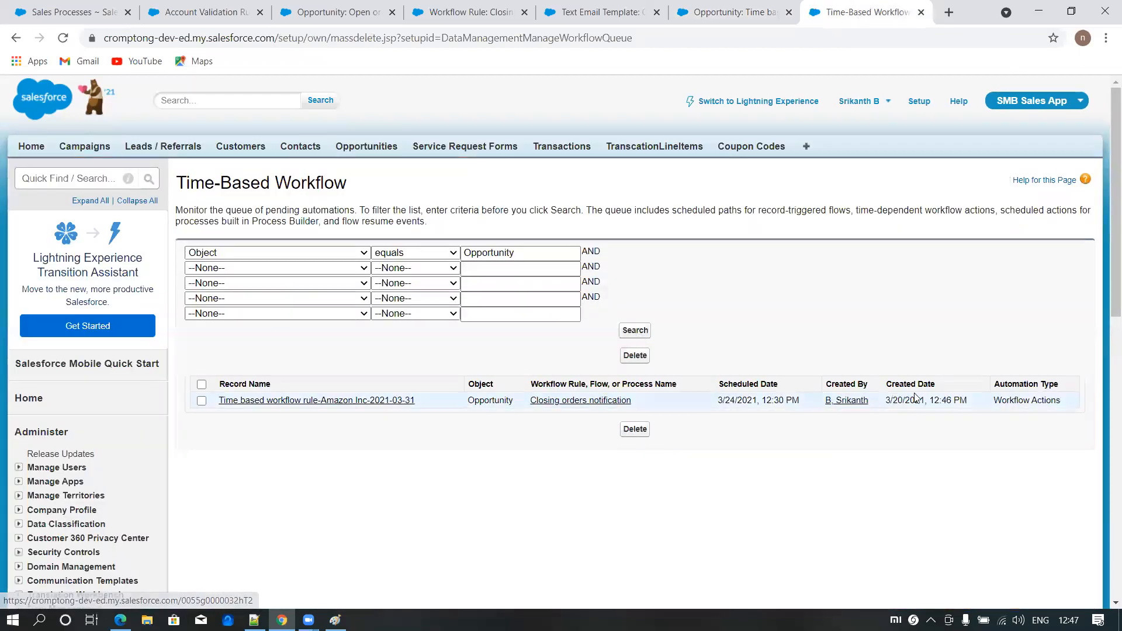
- Clear the account name on the Time based workflow rule opportunity and save the record
left_click(719, 17)
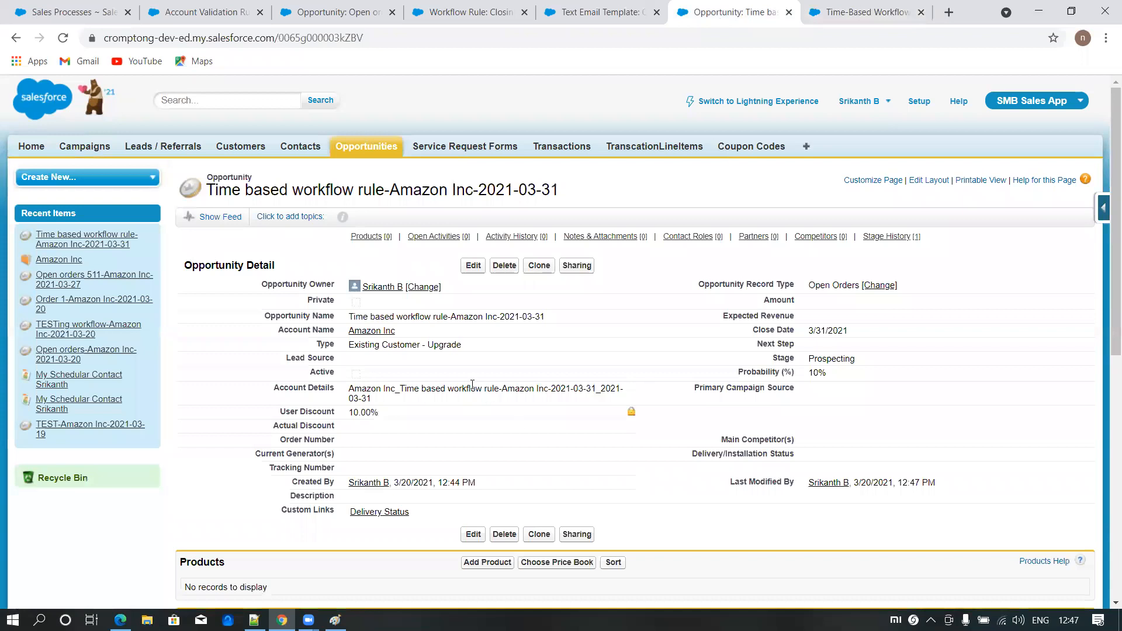
double_click(452, 331)
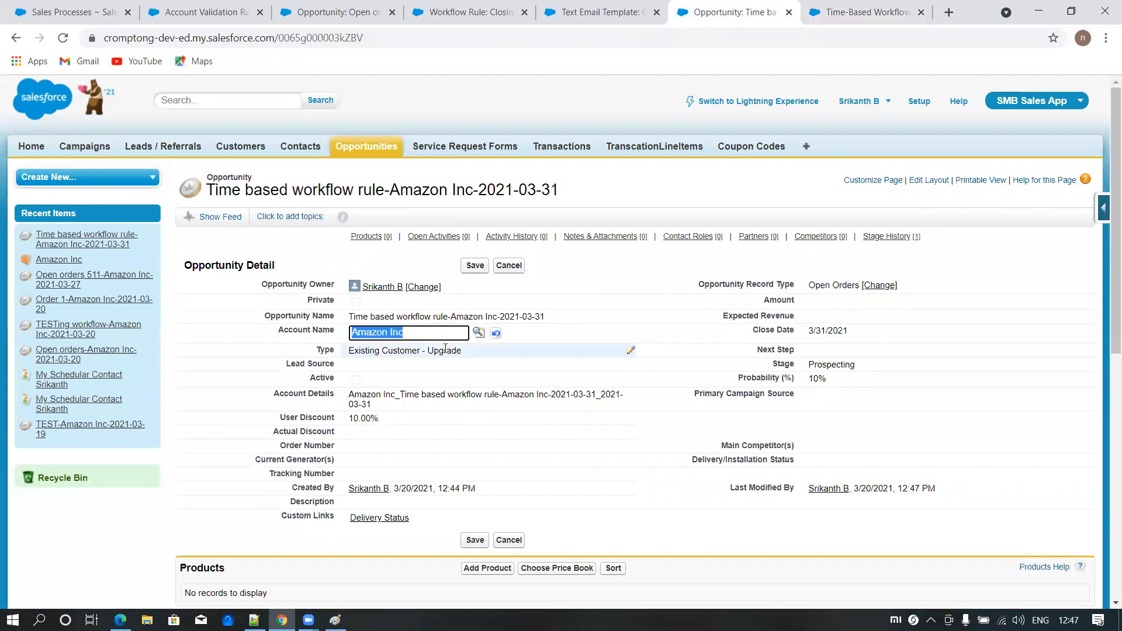
key("BackSpace")
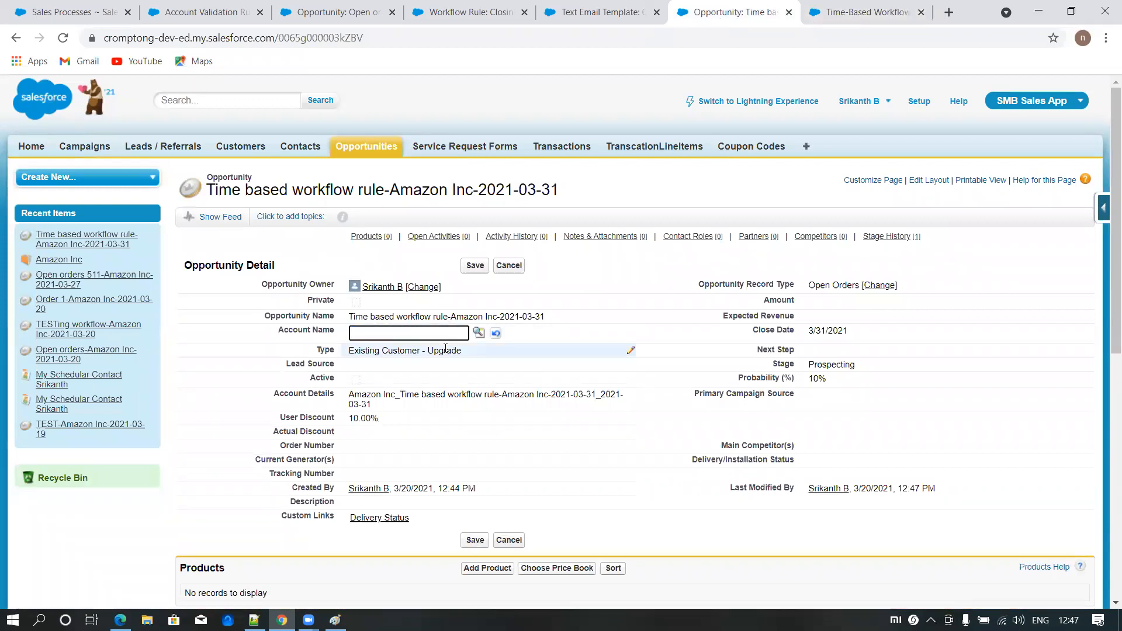
left_click(471, 267)
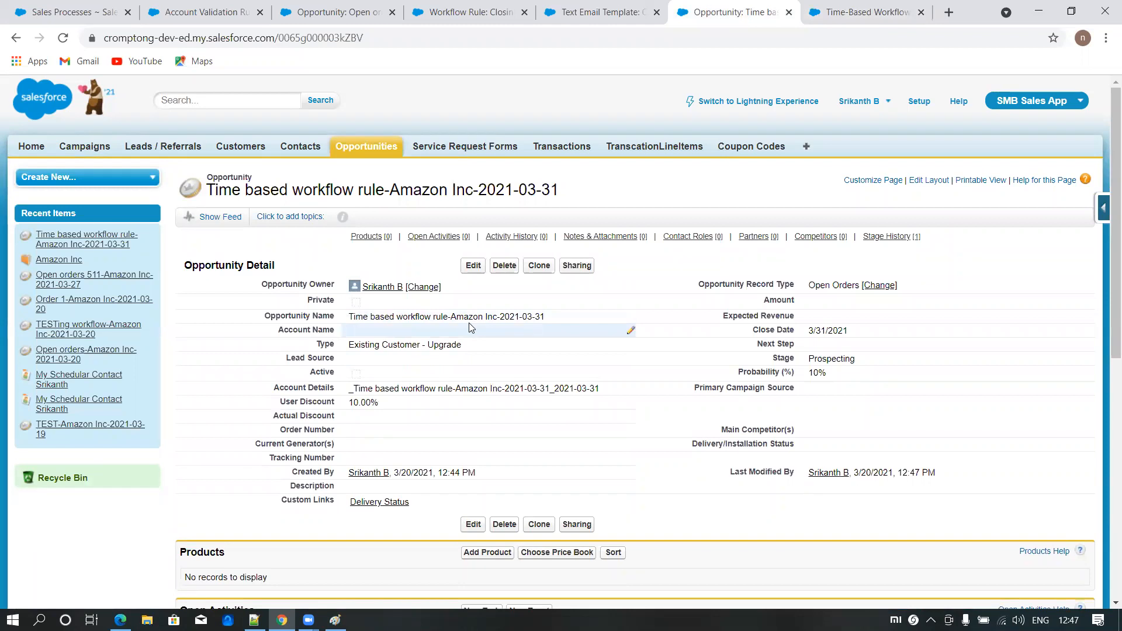
- Rerun the Opportunity search in the Time-Based Workflow queue to check for the opportunity's pending action
left_click(860, 18)
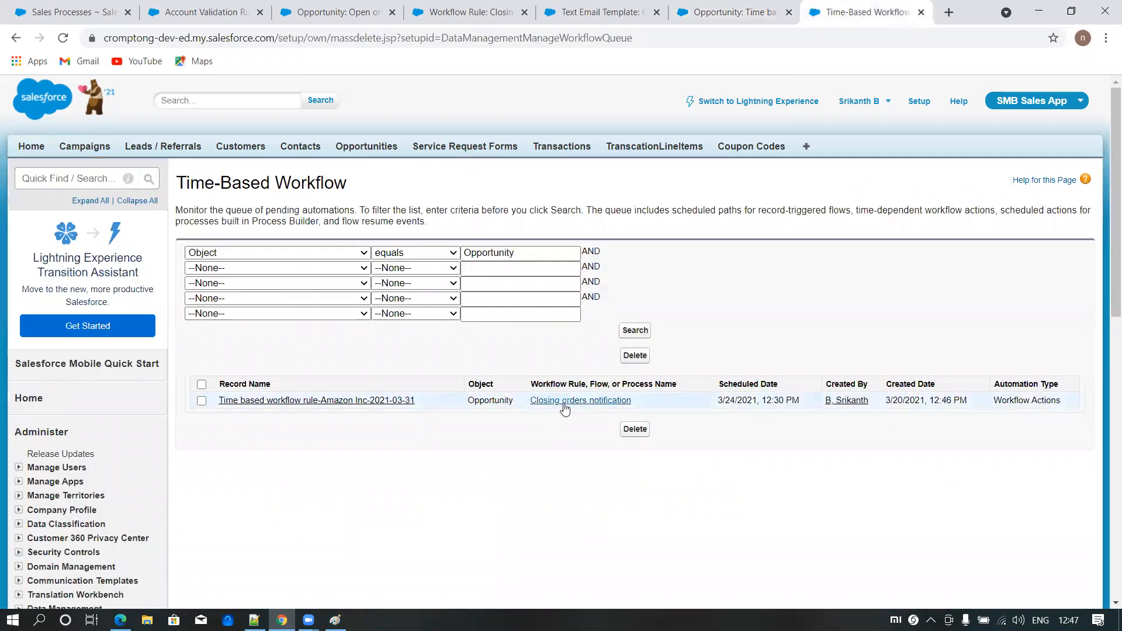
left_click(632, 336)
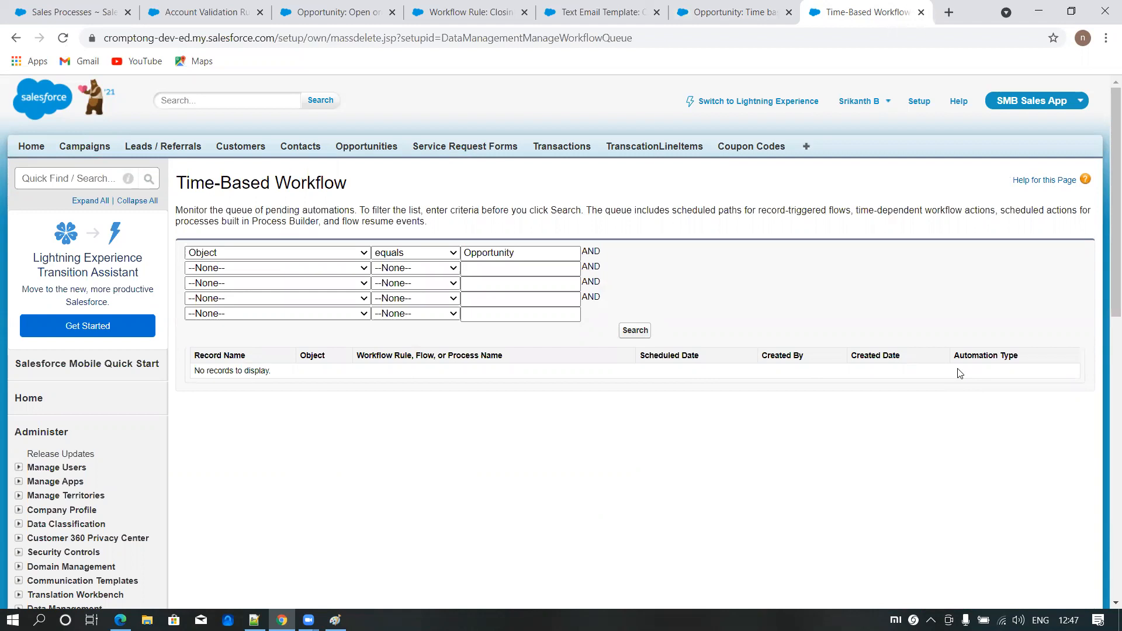
- Assign the Amazon Inc account to the Time based workflow rule opportunity, save it, and rerun the Time-Based Workflow queue search
left_click(733, 12)
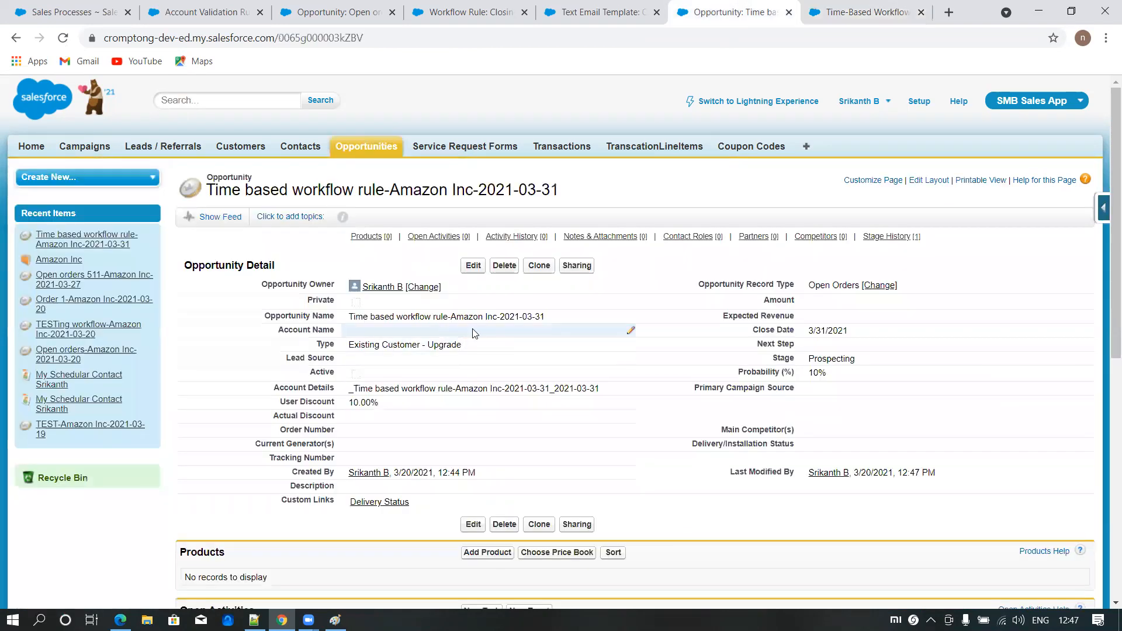
double_click(561, 331)
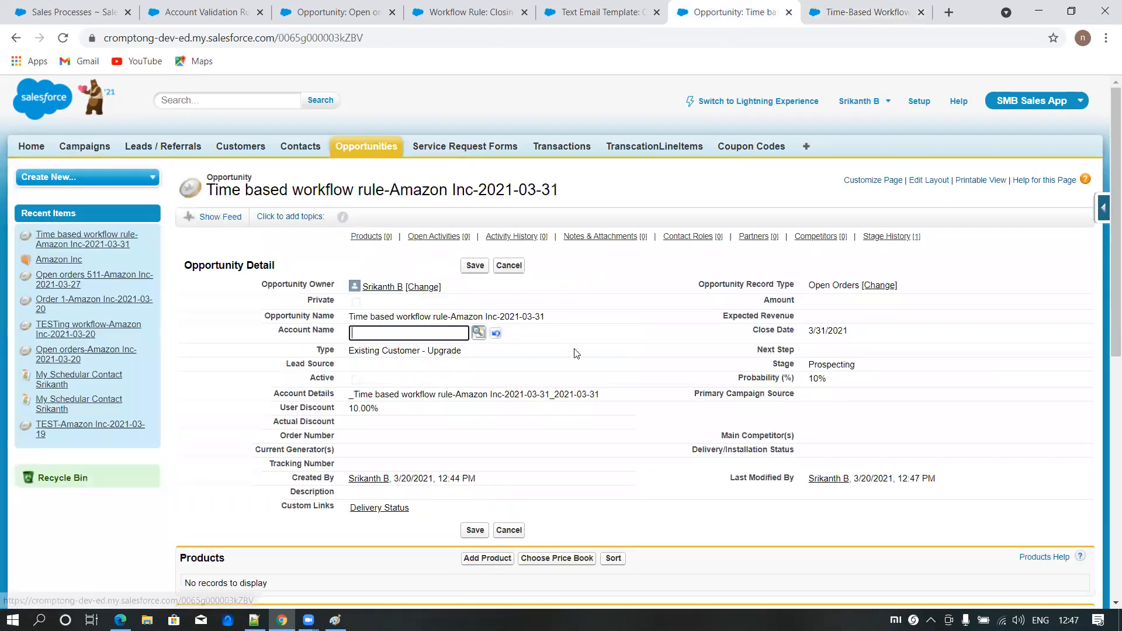
left_click(479, 334)
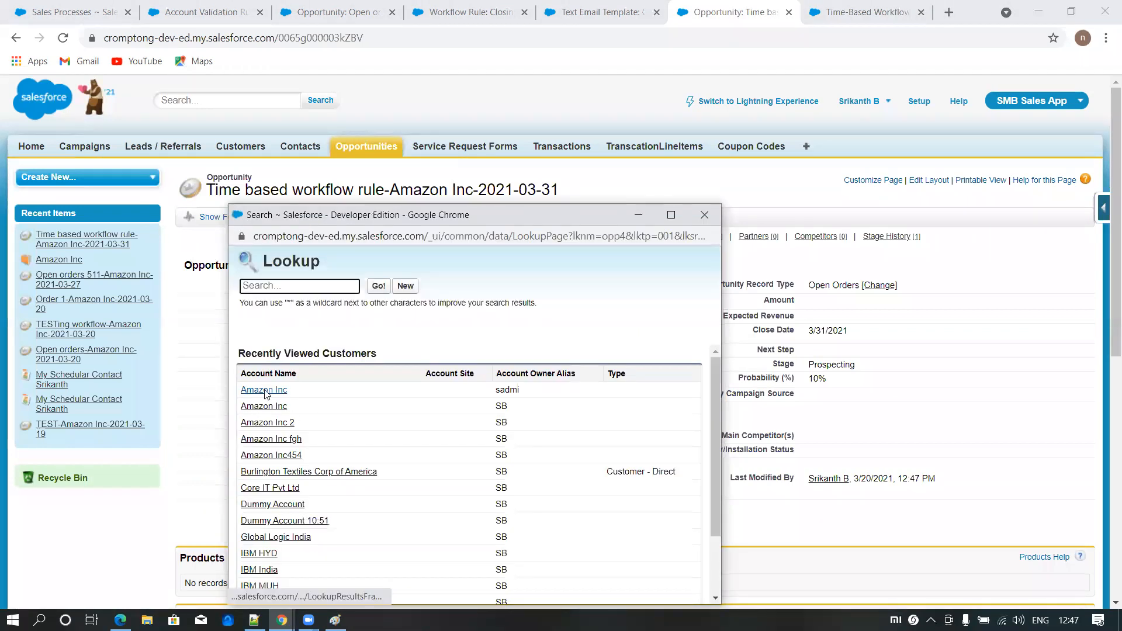
left_click(265, 393)
left_click(480, 269)
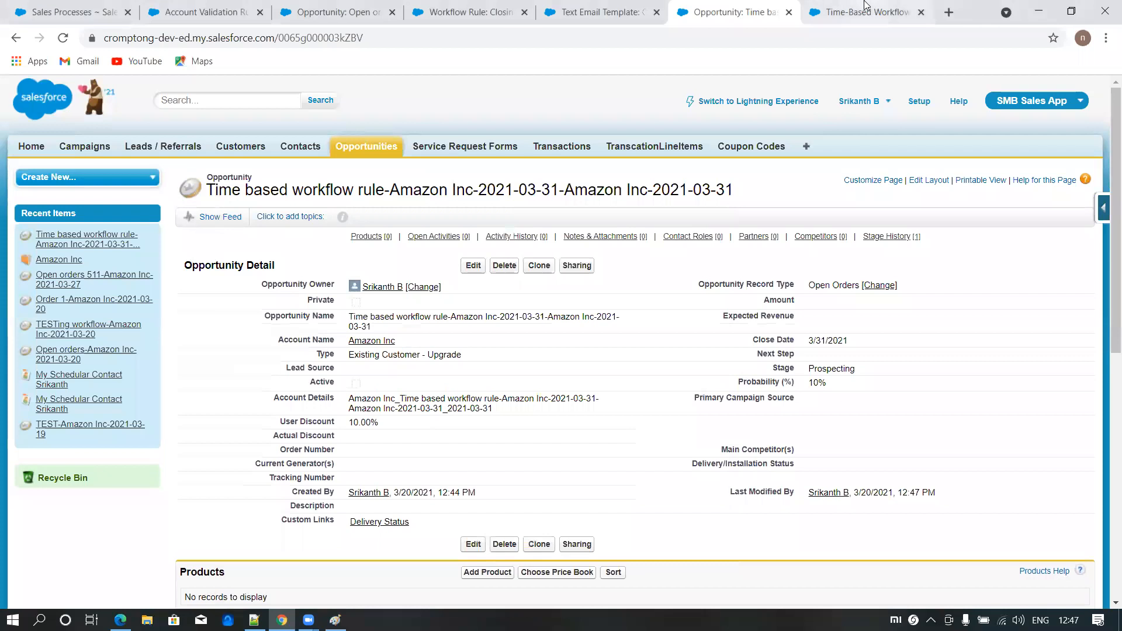
left_click(866, 16)
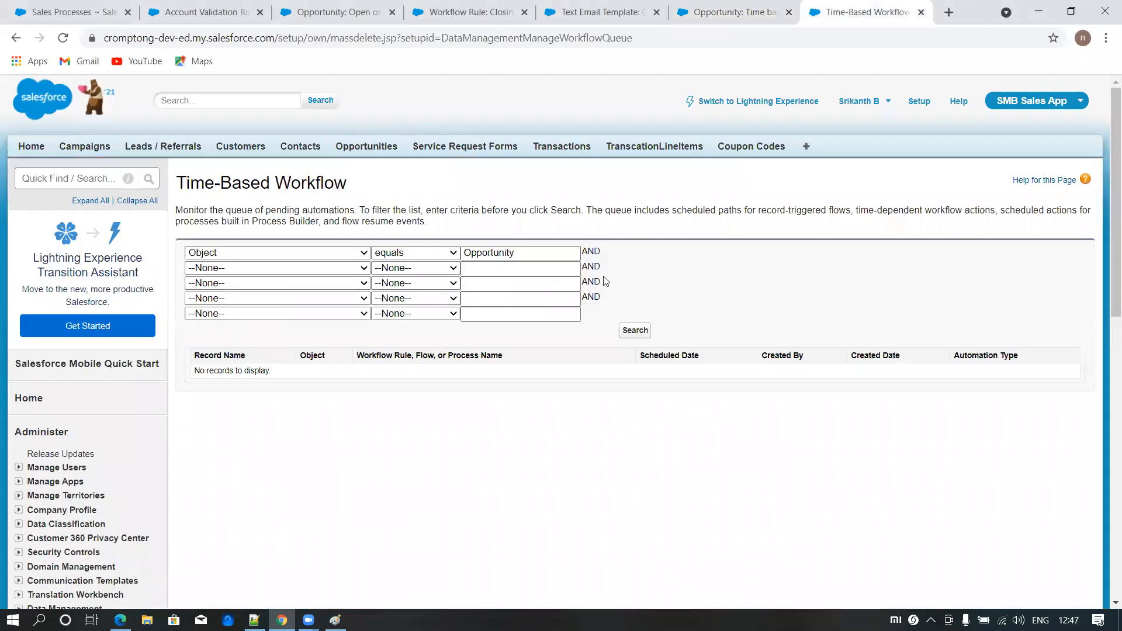
left_click(630, 334)
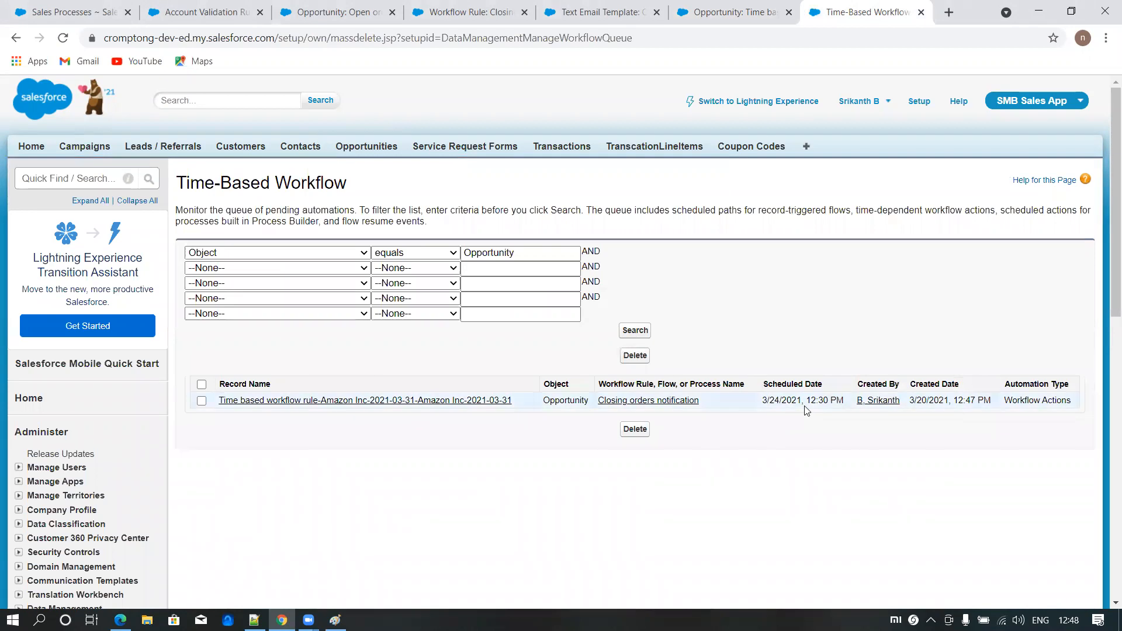
- Set the Time based workflow rule opportunity's close date to 3/30/2021 and save the record
left_click(727, 12)
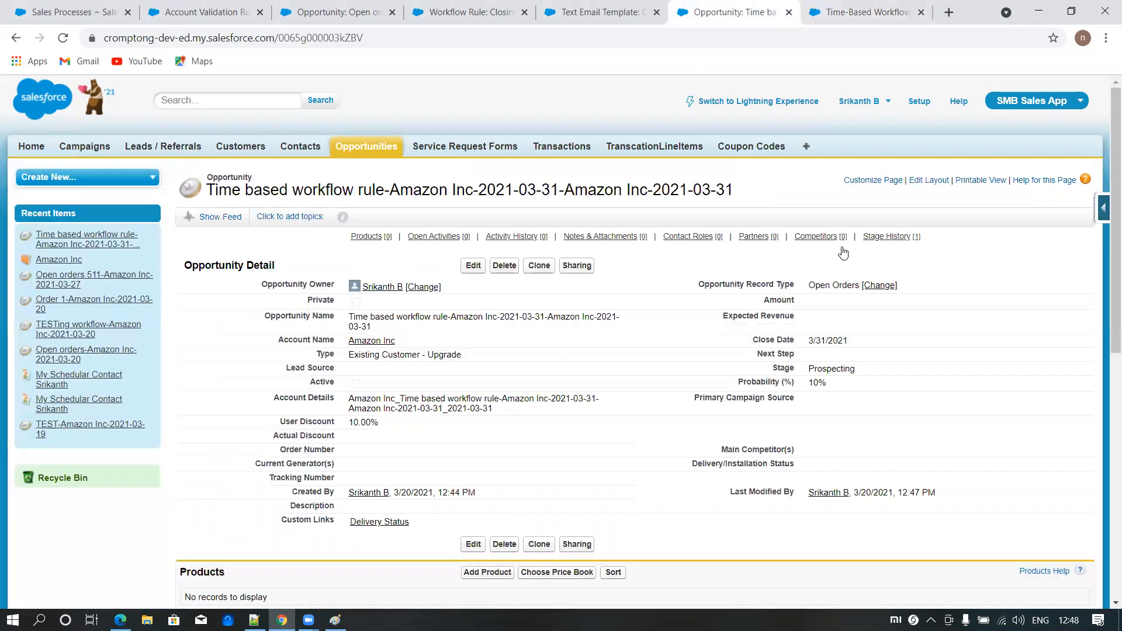
left_click(854, 344)
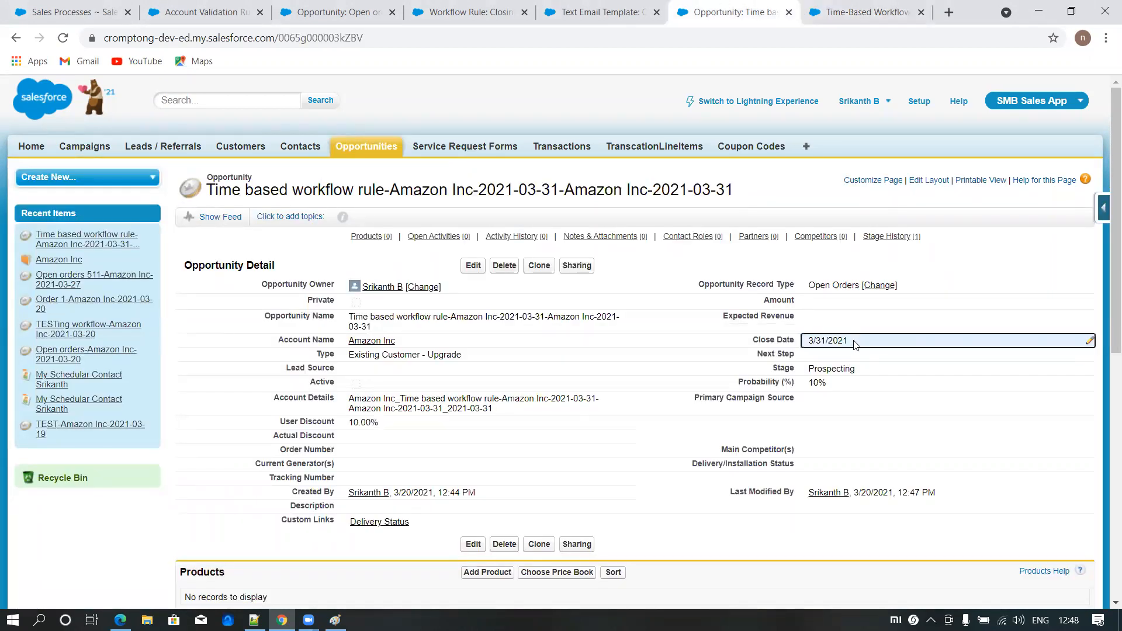
double_click(854, 344)
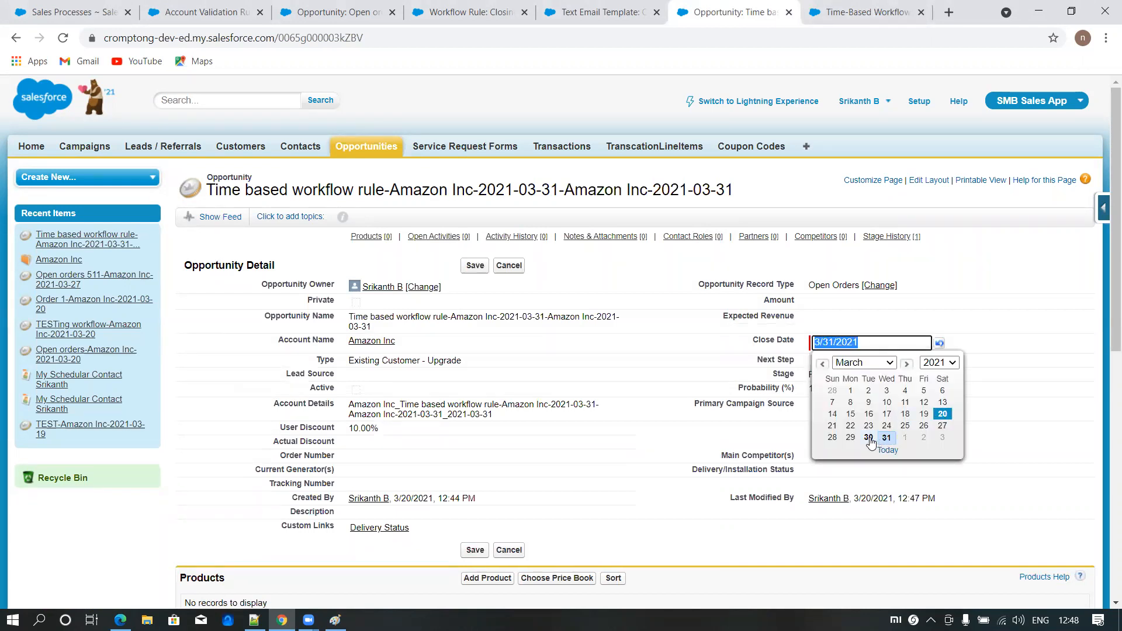
left_click(869, 438)
left_click(861, 341)
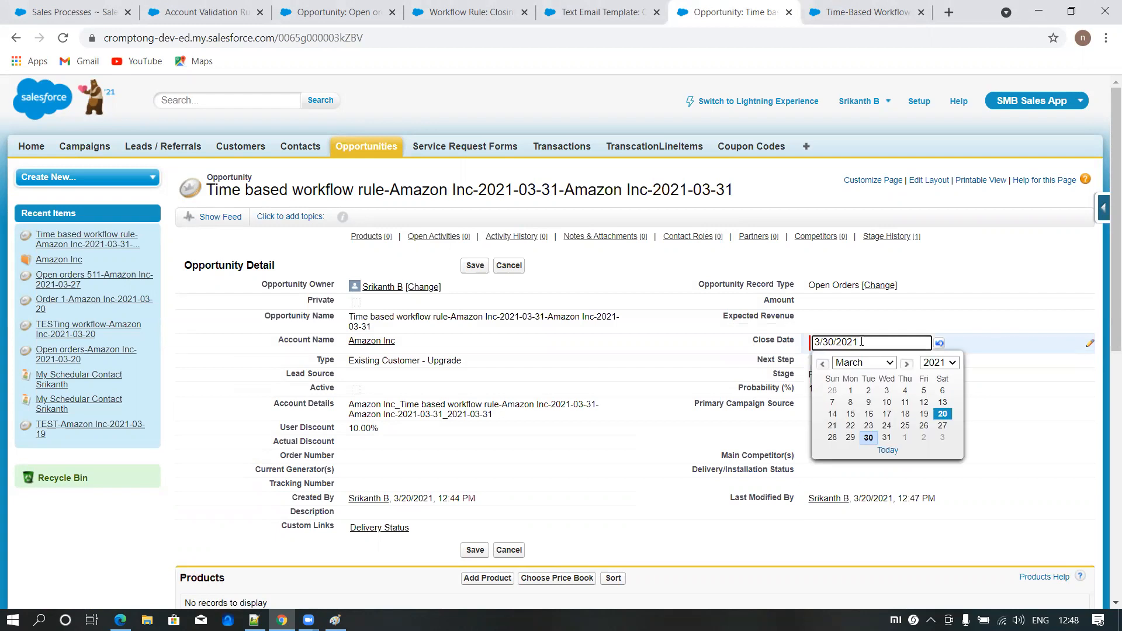
left_click(474, 266)
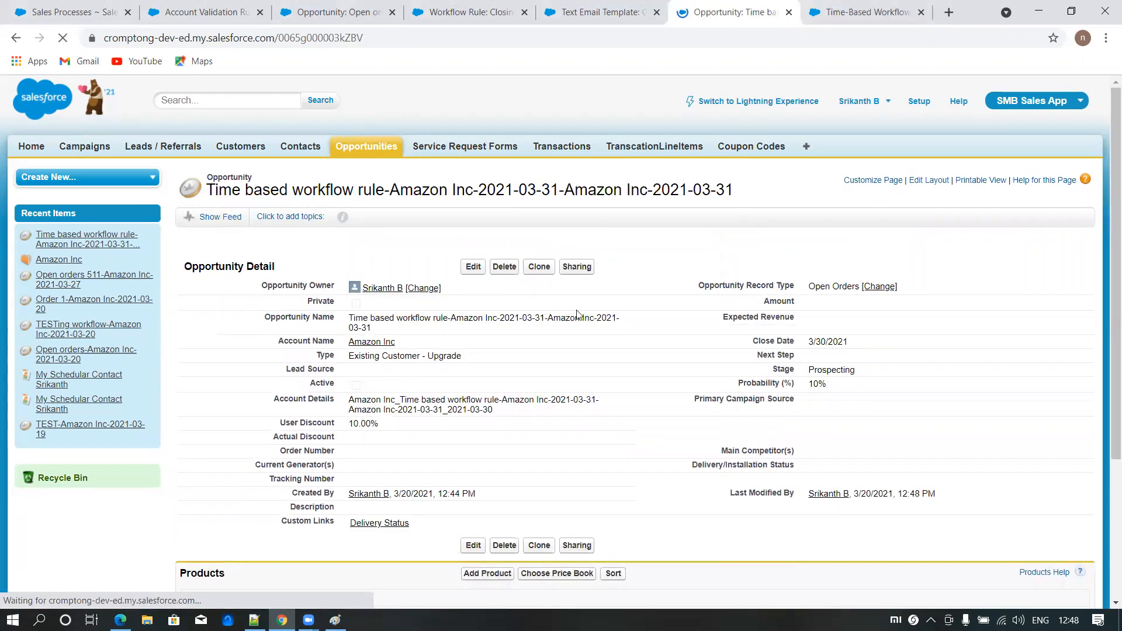
- Rerun the Opportunity search in the Time-Based Workflow queue and check the entry's scheduled date
key("ctrl+Tab")
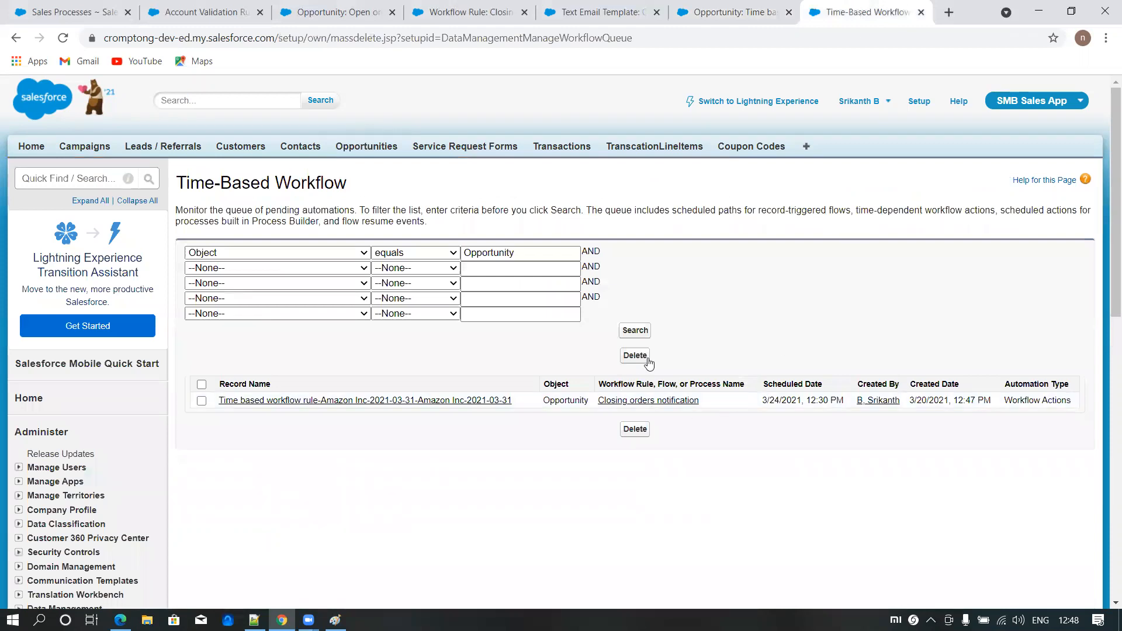
left_click(635, 331)
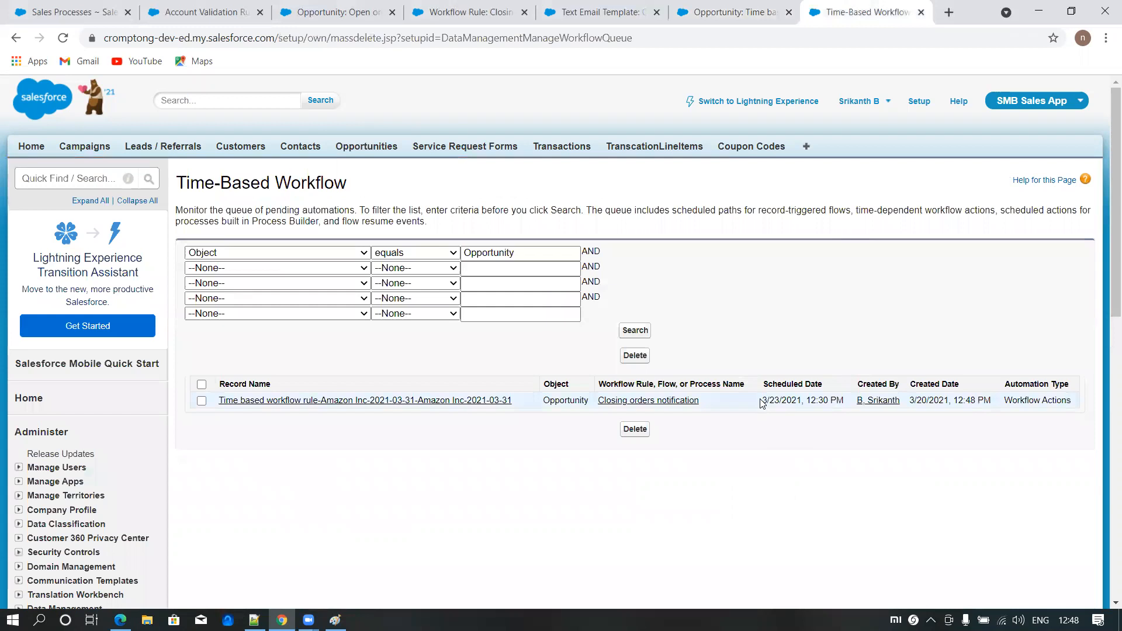
left_click_drag(761, 403, 796, 402)
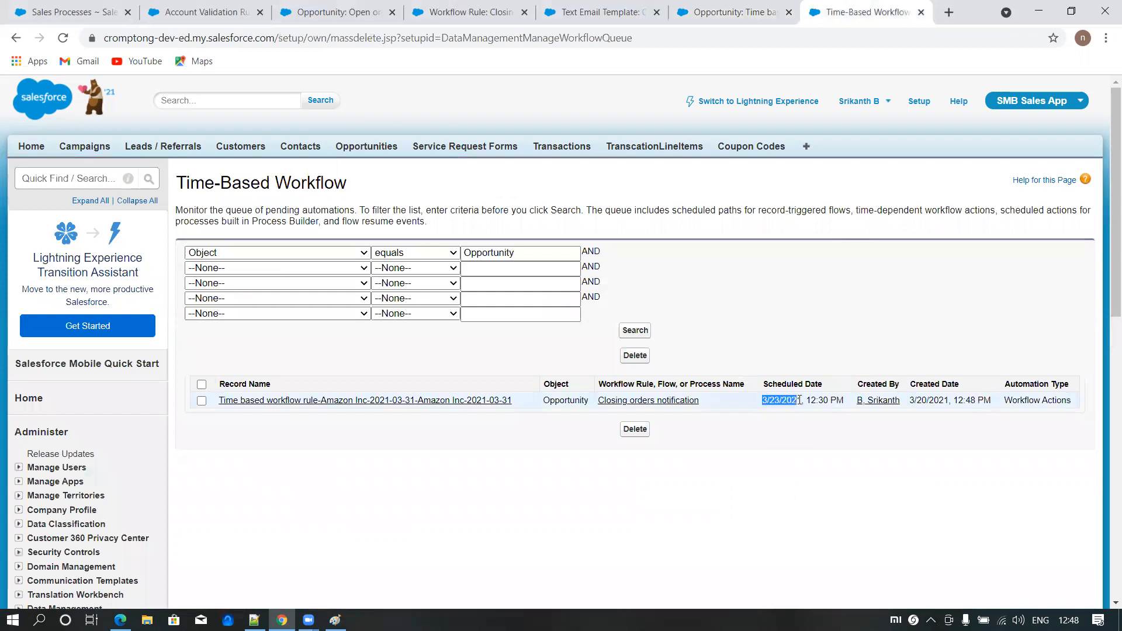
left_click(815, 278)
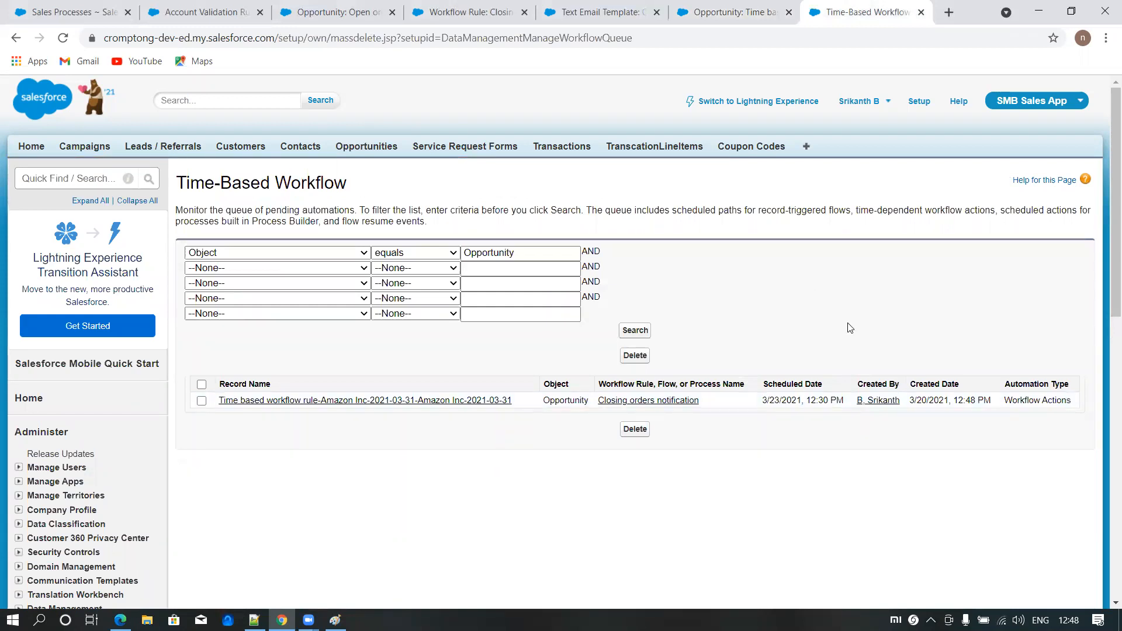
- Edit the Closing orders notification rule and add a second criterion on Opportunity: Type with the equals operator
left_click(470, 12)
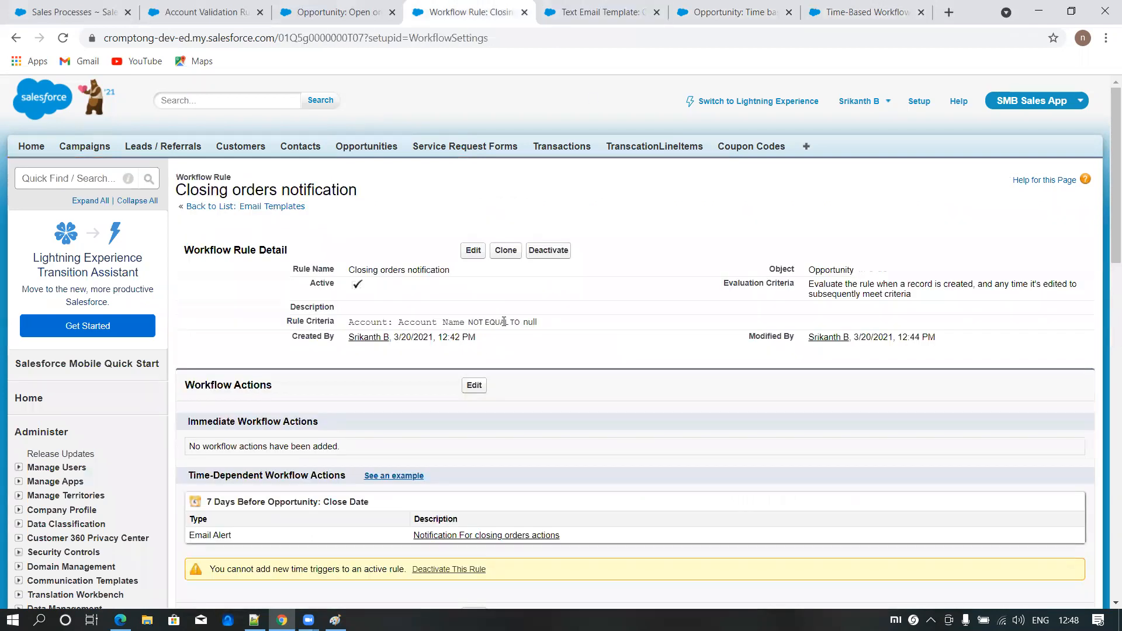
left_click(473, 252)
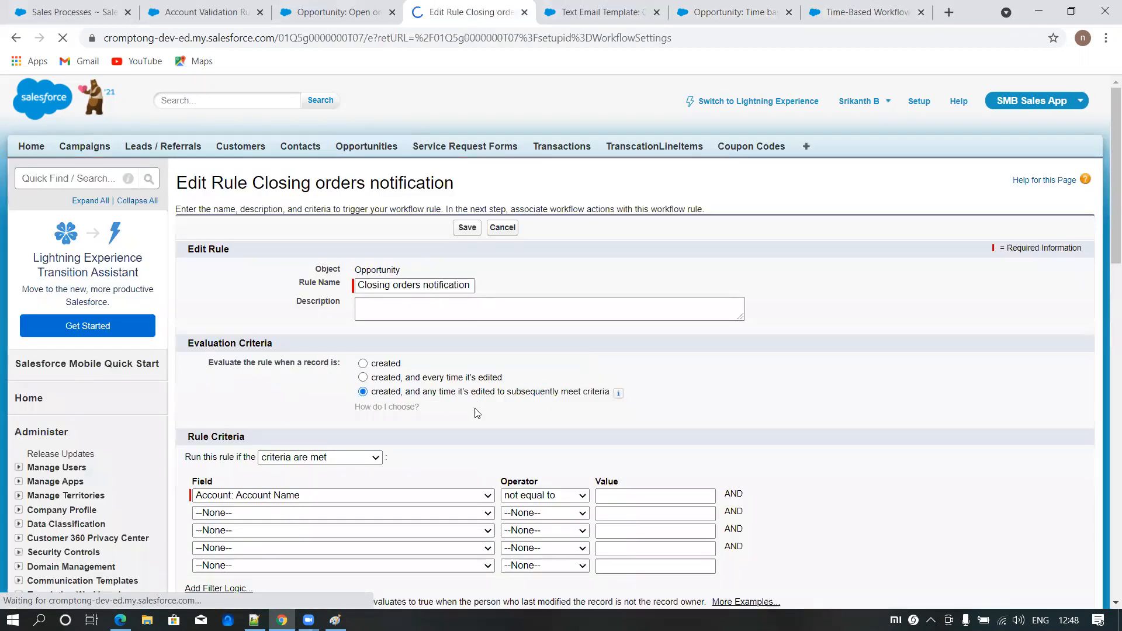
scroll(290, 366, "down", 2)
left_click(290, 366)
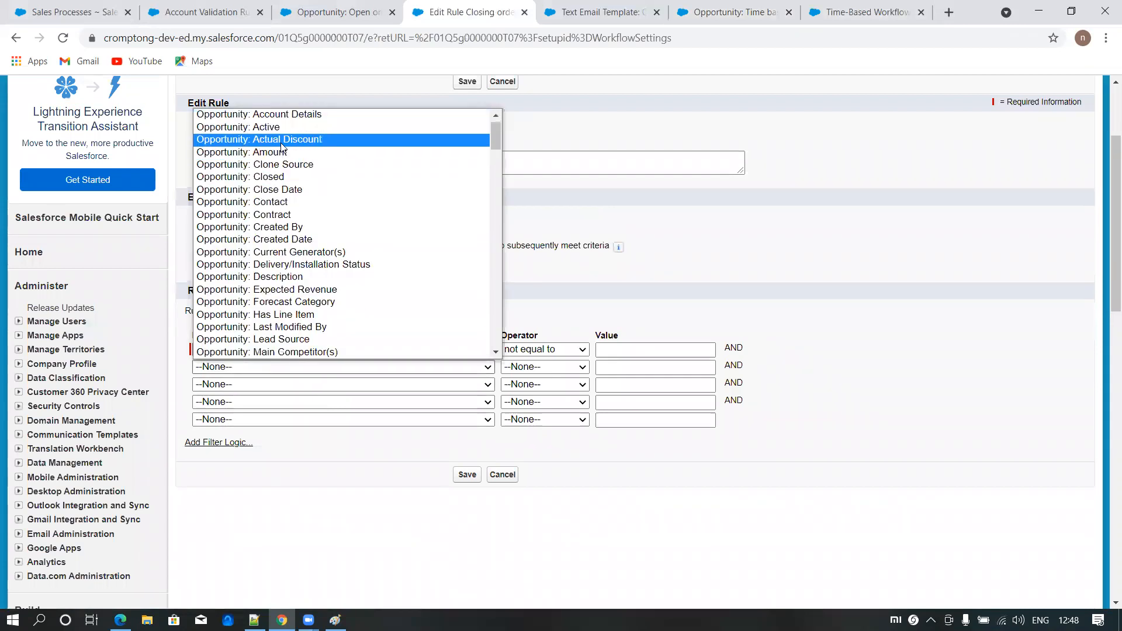
scroll(310, 287, "down", 3)
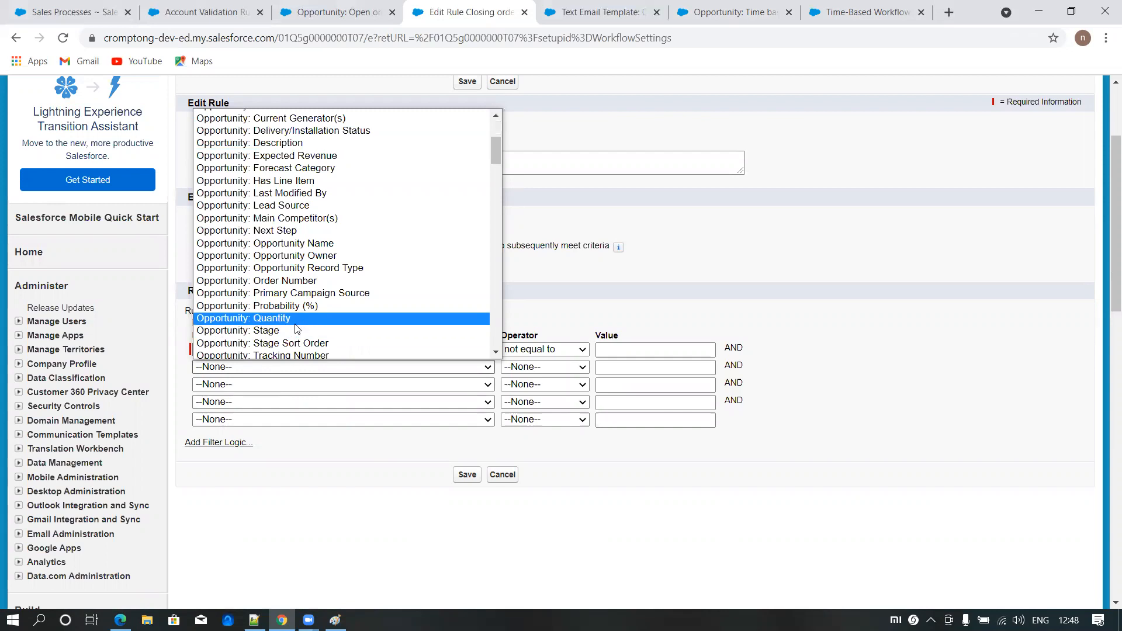
scroll(285, 292, "down", 3)
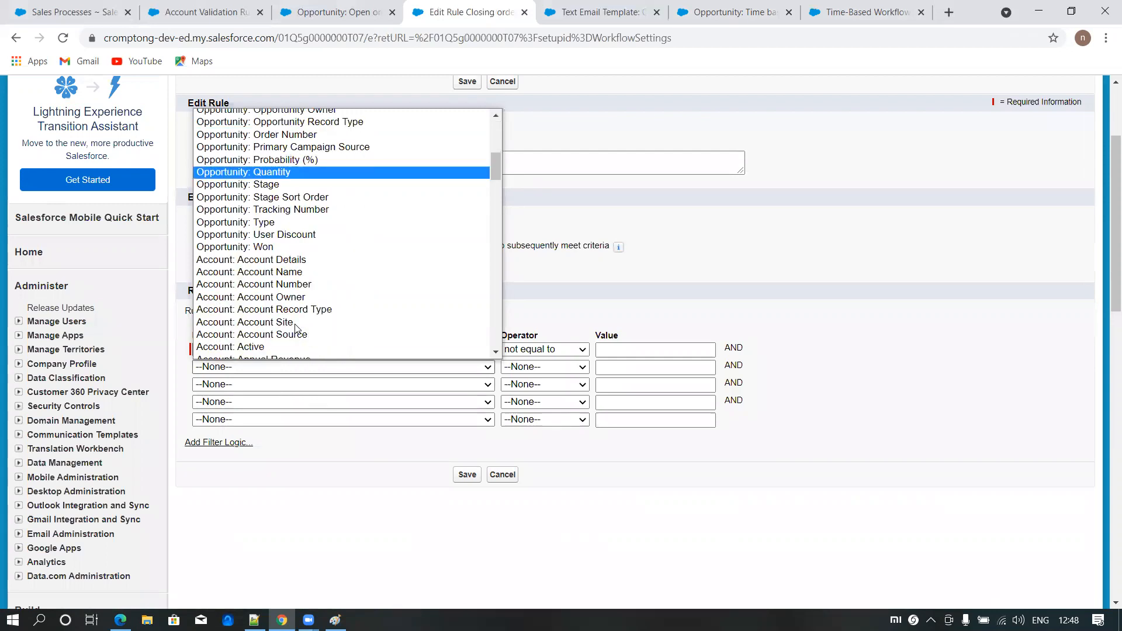
left_click(274, 222)
left_click(531, 366)
left_click(519, 391)
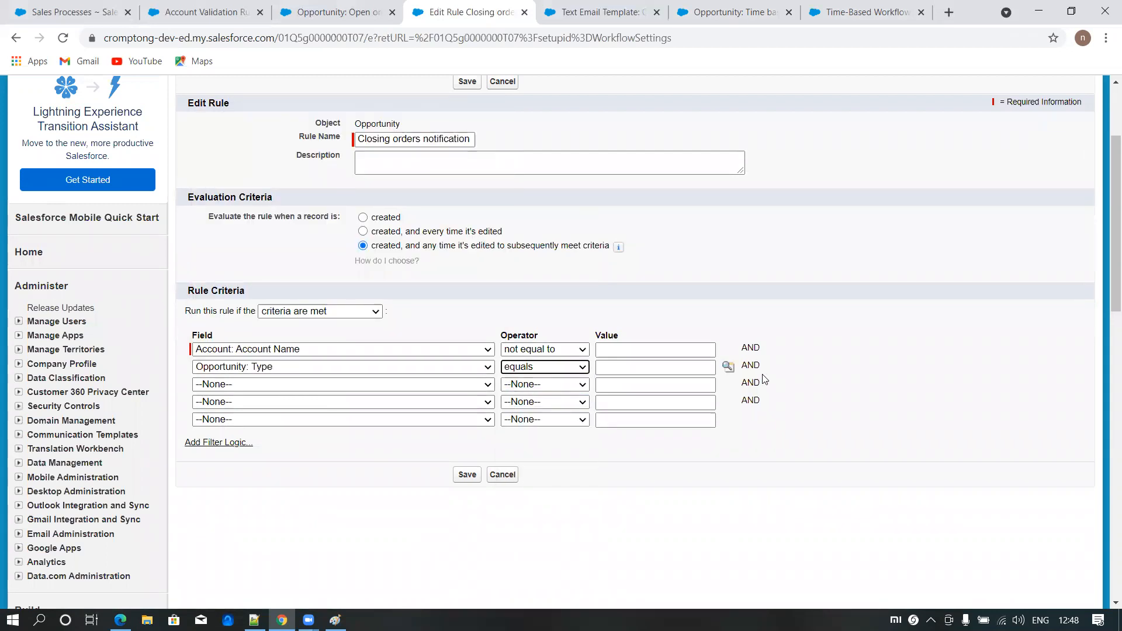
left_click(728, 366)
left_click(25, 140)
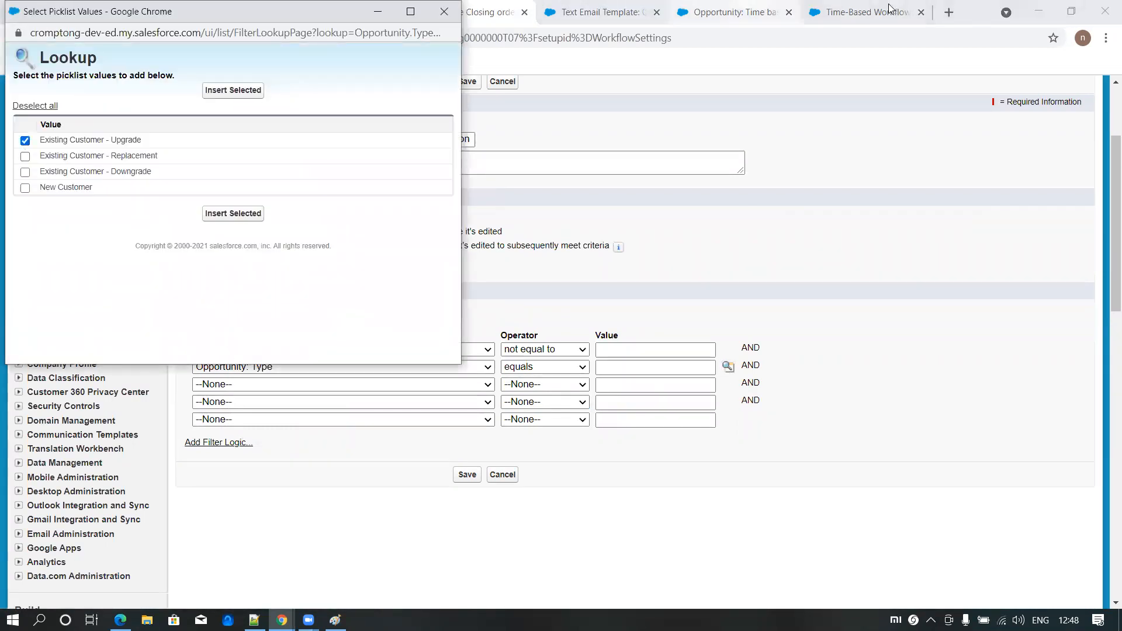
left_click(747, 14)
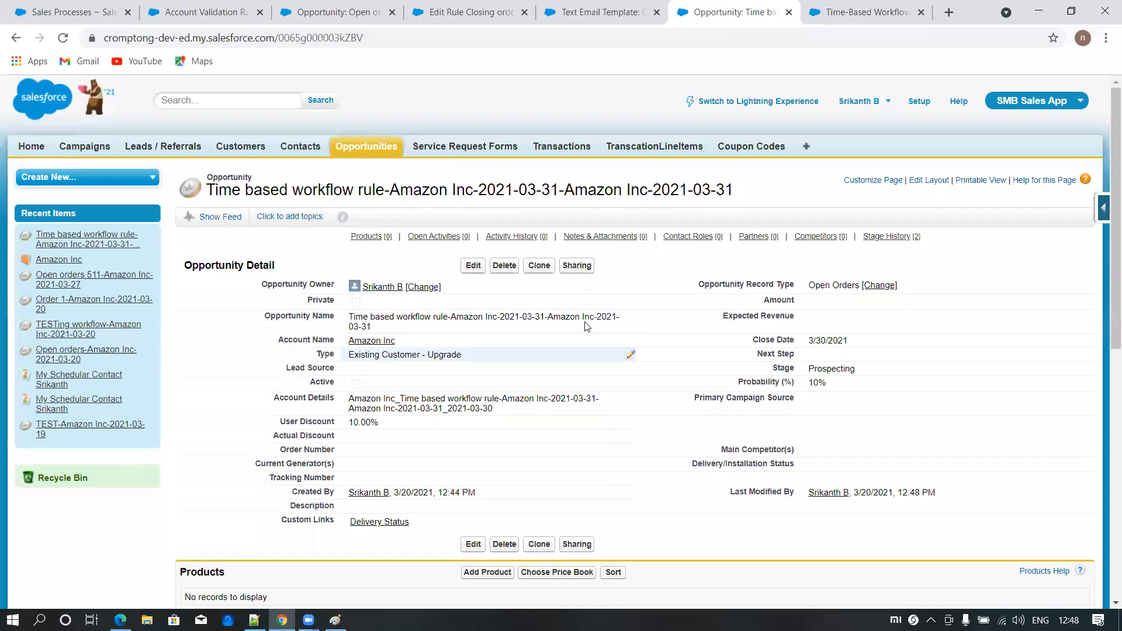
left_click(467, 16)
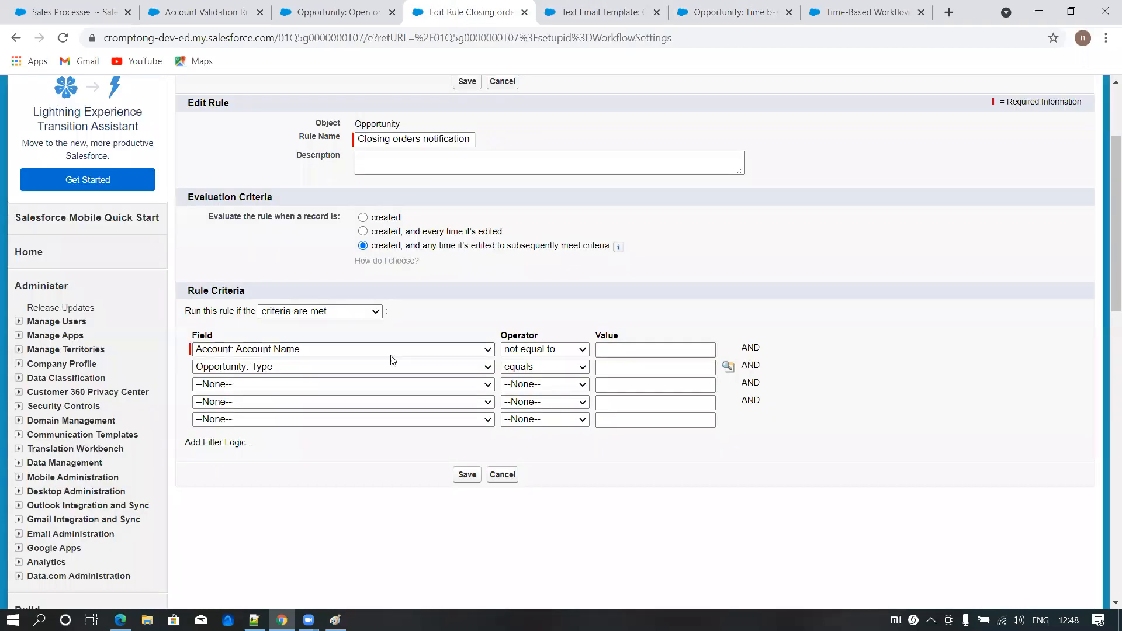
- Set the Opportunity: Type criterion's value to New Customer, save the rule, and rerun the Time-Based Workflow queue search
left_click(728, 368)
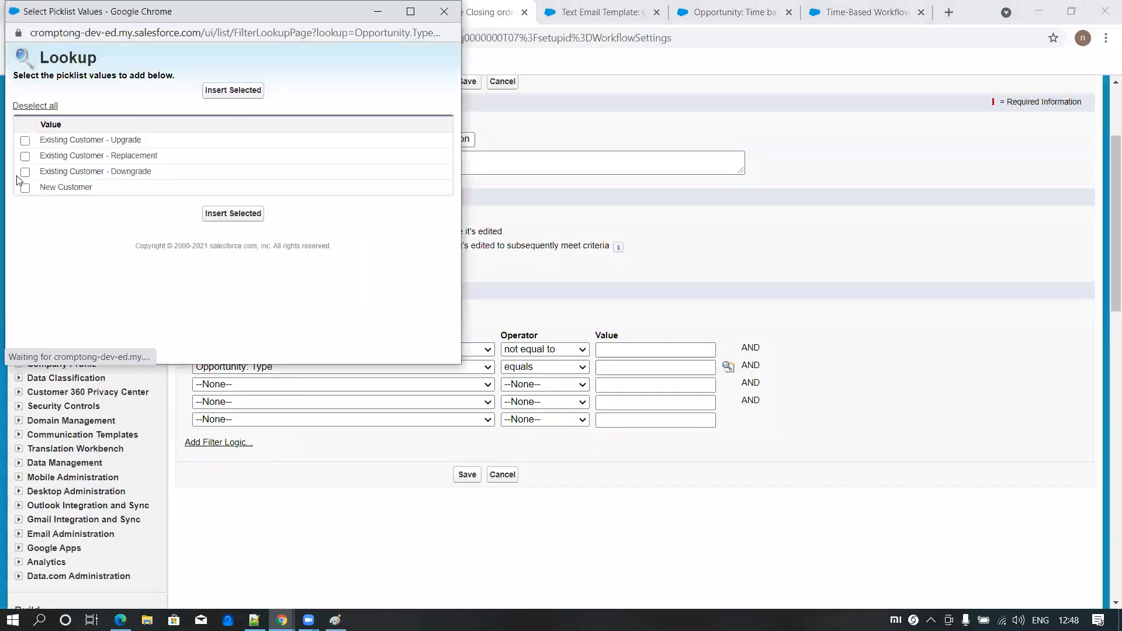
left_click(24, 188)
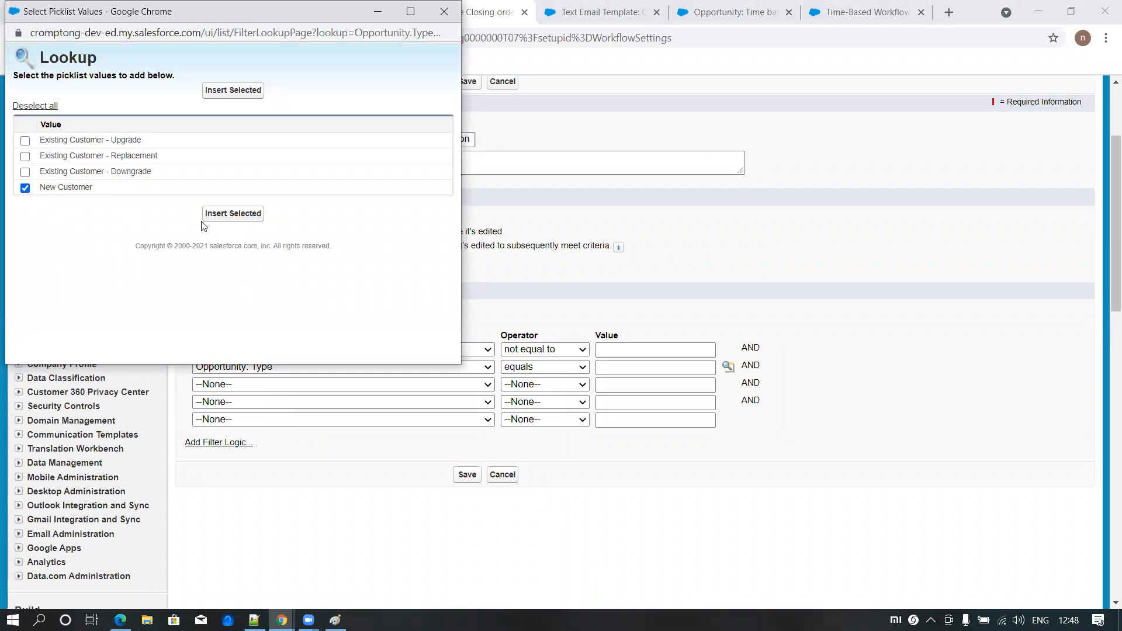
left_click(224, 213)
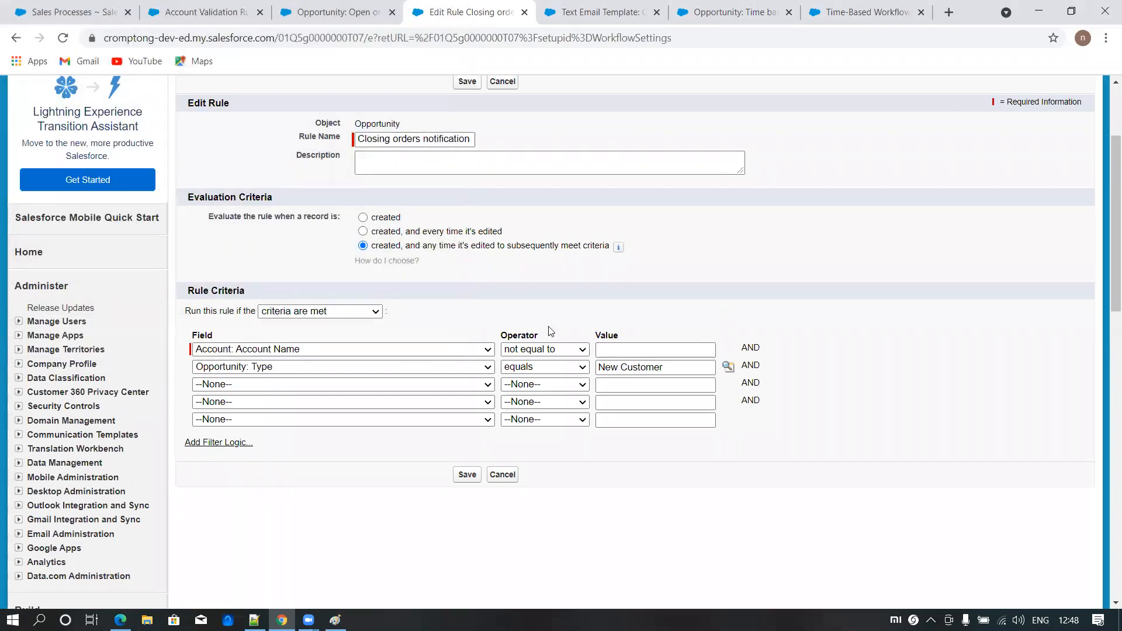
left_click(467, 82)
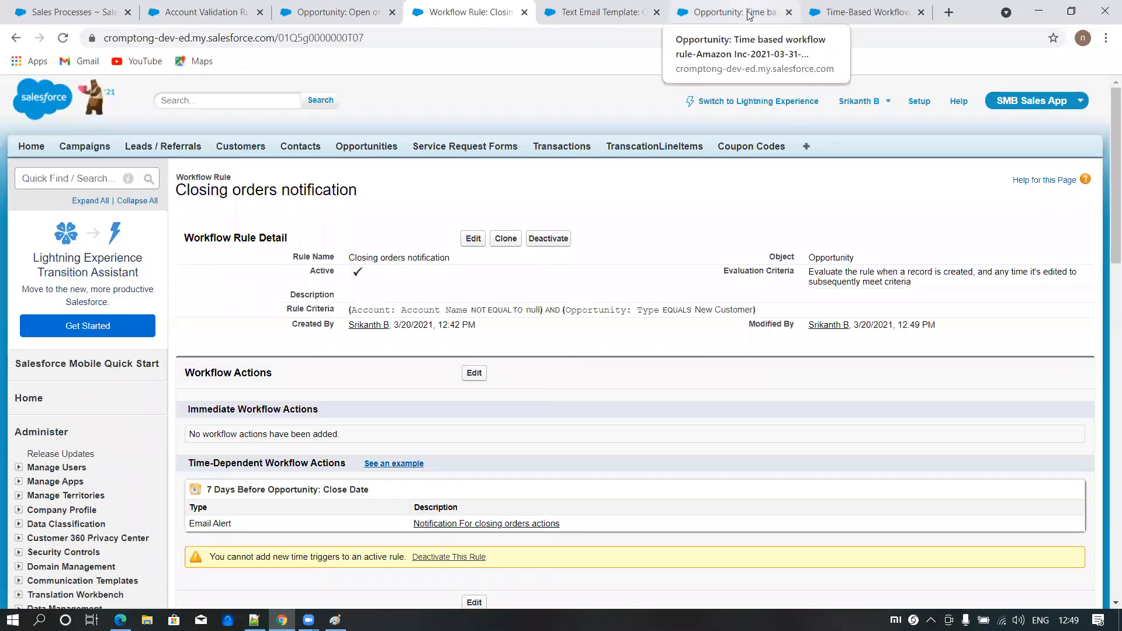
left_click(835, 13)
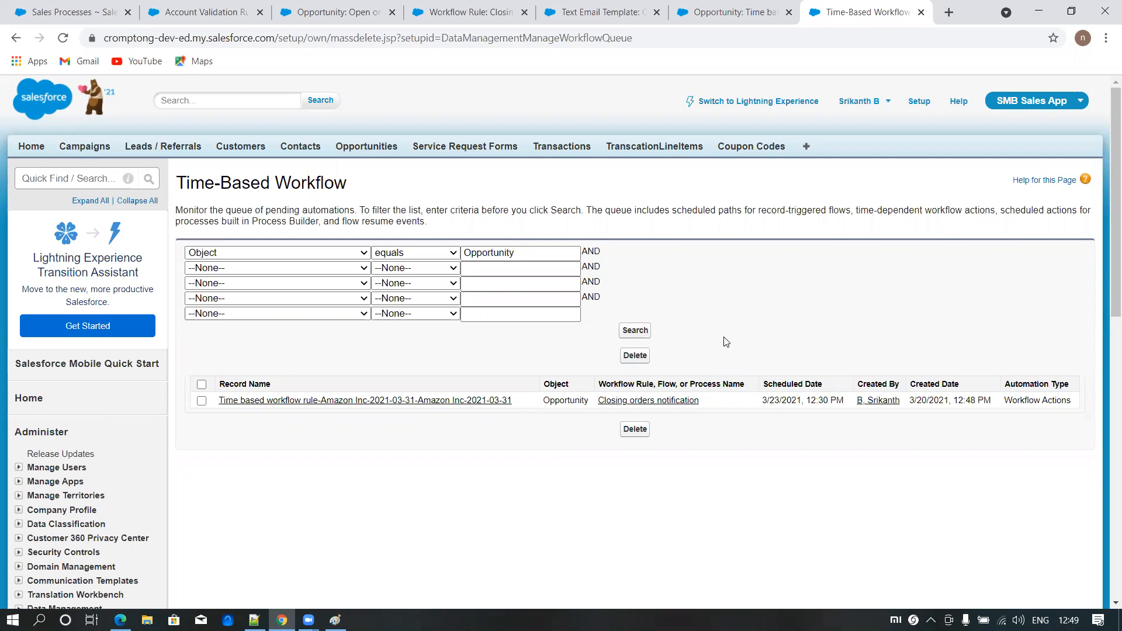
left_click(634, 331)
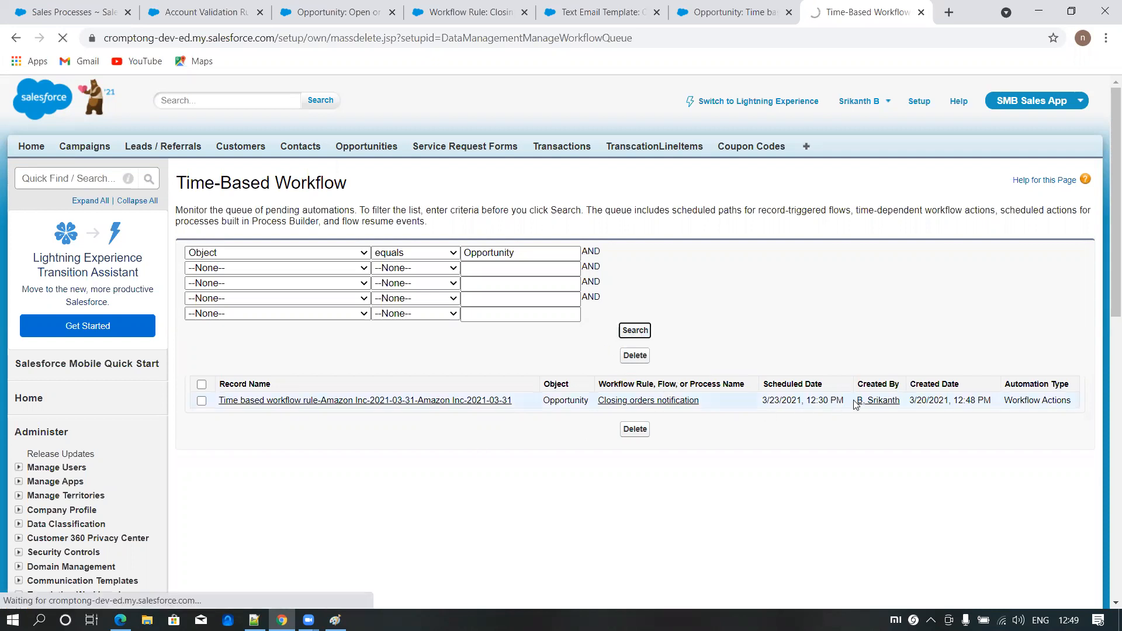
- Set the opportunity's type to Existing Customer - Replacement, save it, and rerun the Time-Based Workflow queue search
left_click(712, 17)
left_click(469, 266)
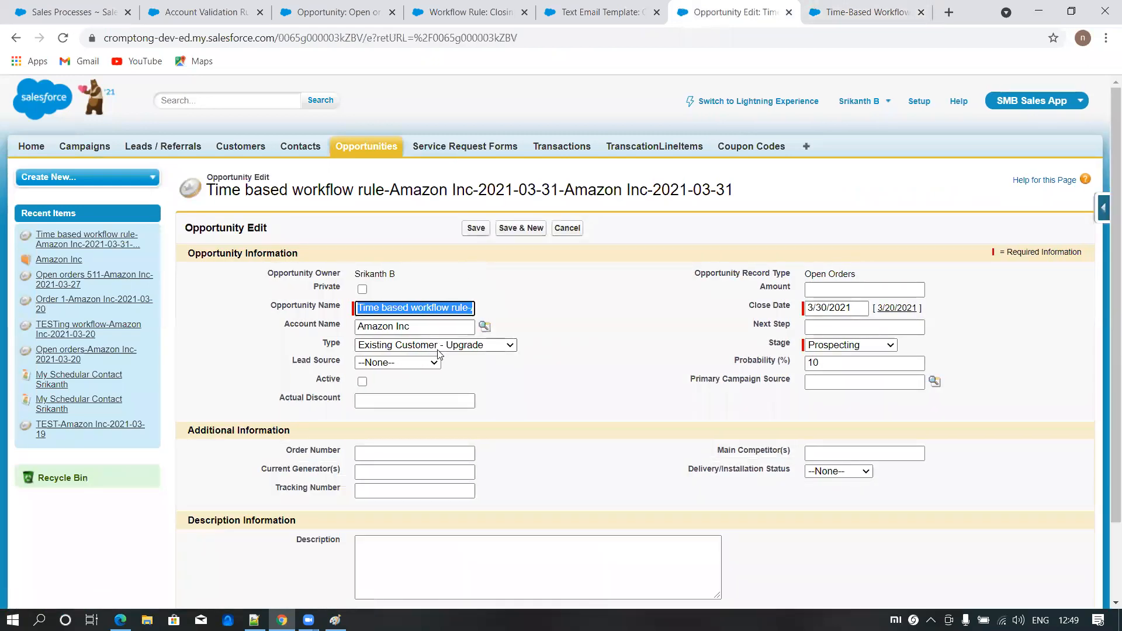
left_click(437, 349)
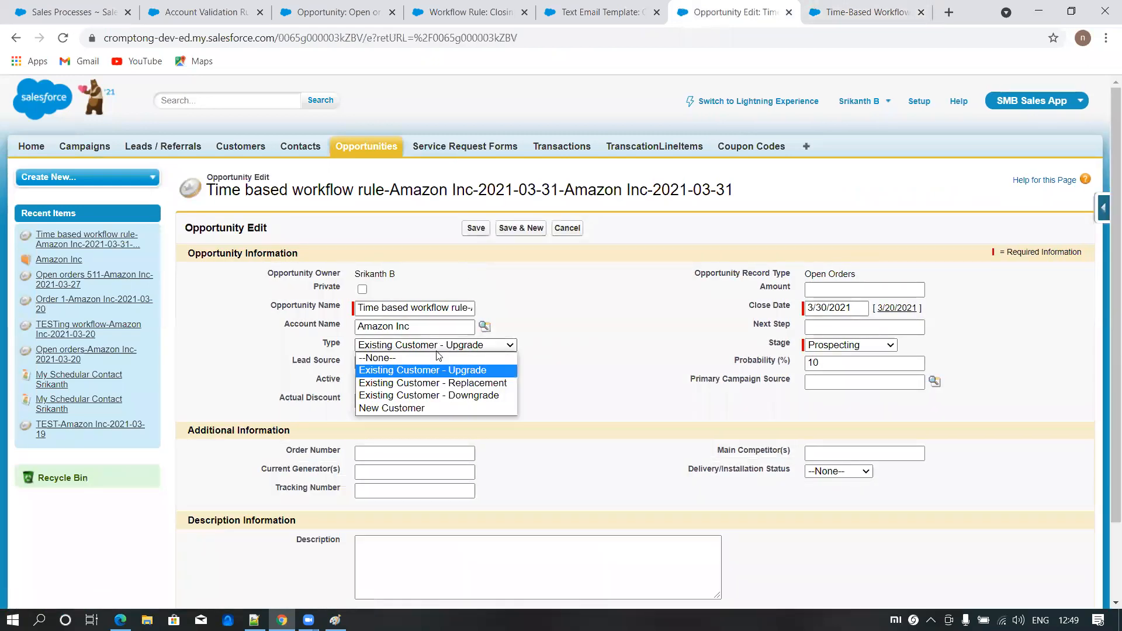
left_click(410, 386)
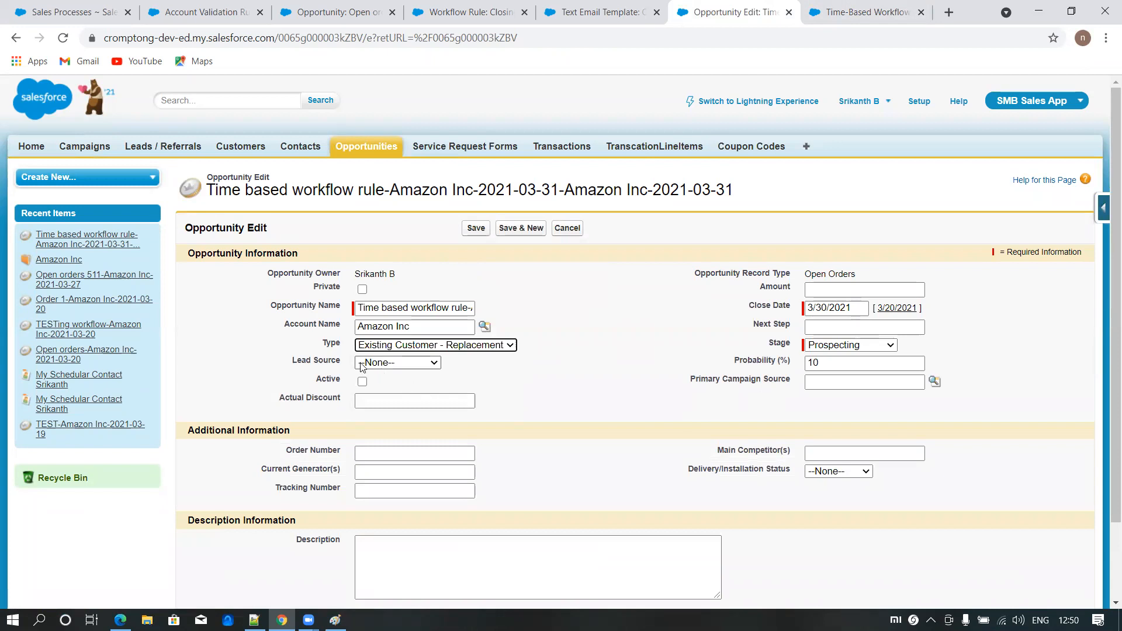
left_click(474, 229)
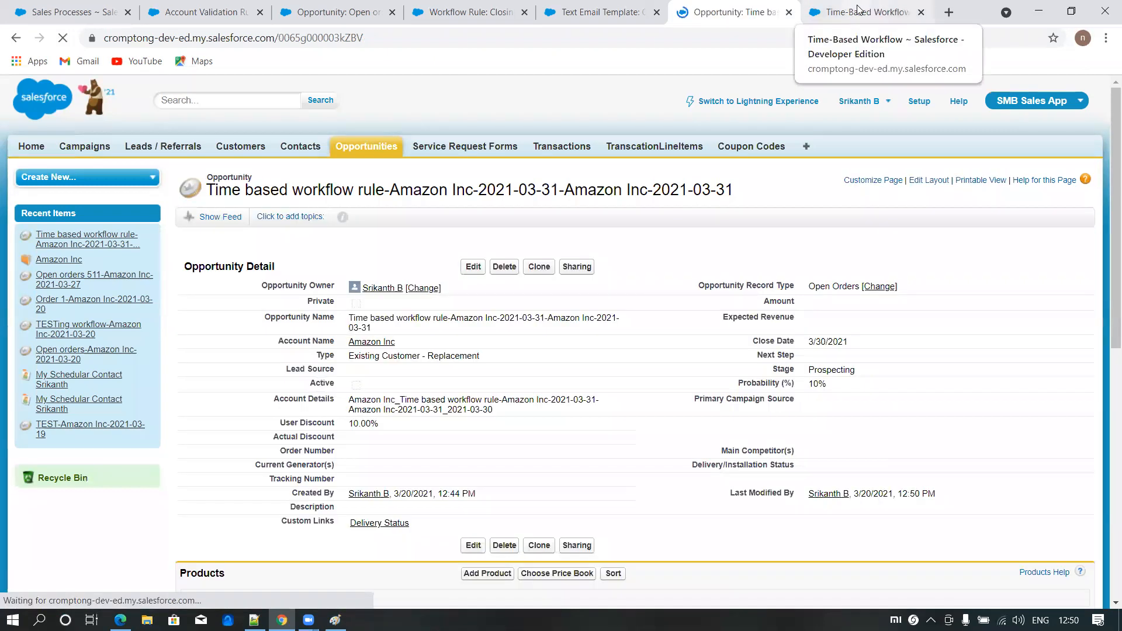
left_click(857, 9)
left_click(633, 330)
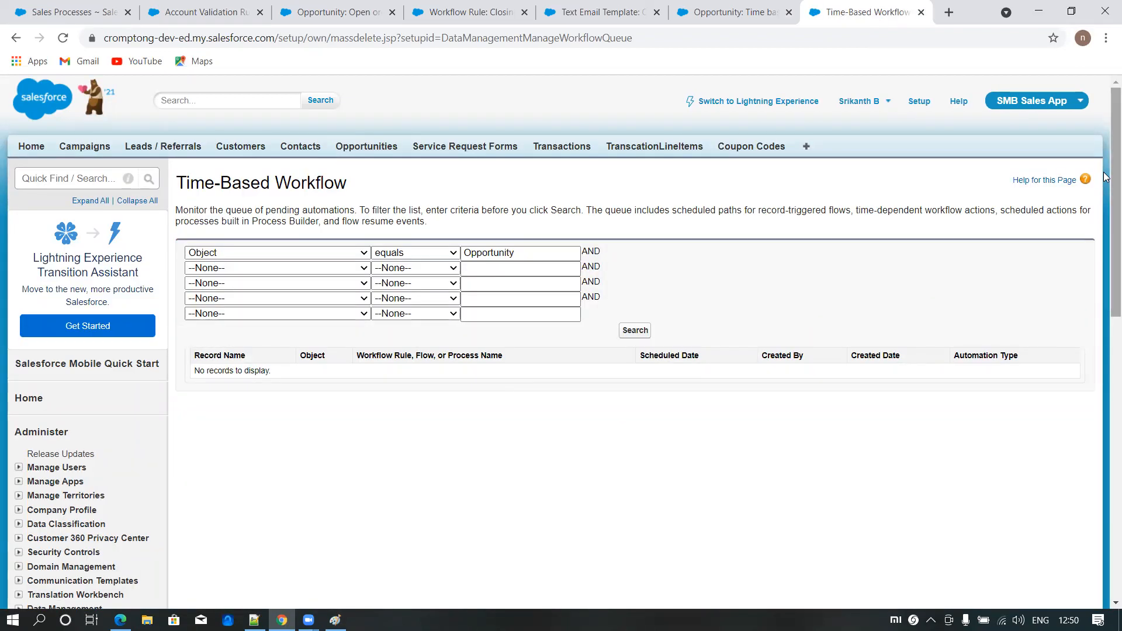
- Edit the time based workflow rule opportunity, setting its type to New Customer and close date to 3/27/2021, and save it
left_click(744, 11)
left_click(483, 266)
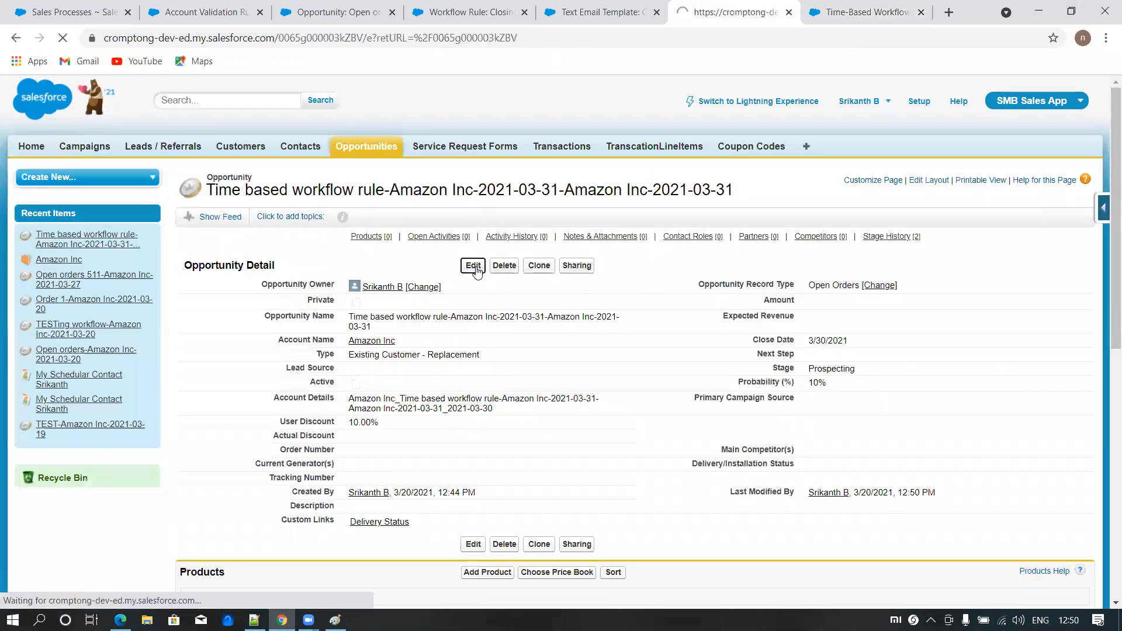
left_click(419, 346)
left_click(394, 409)
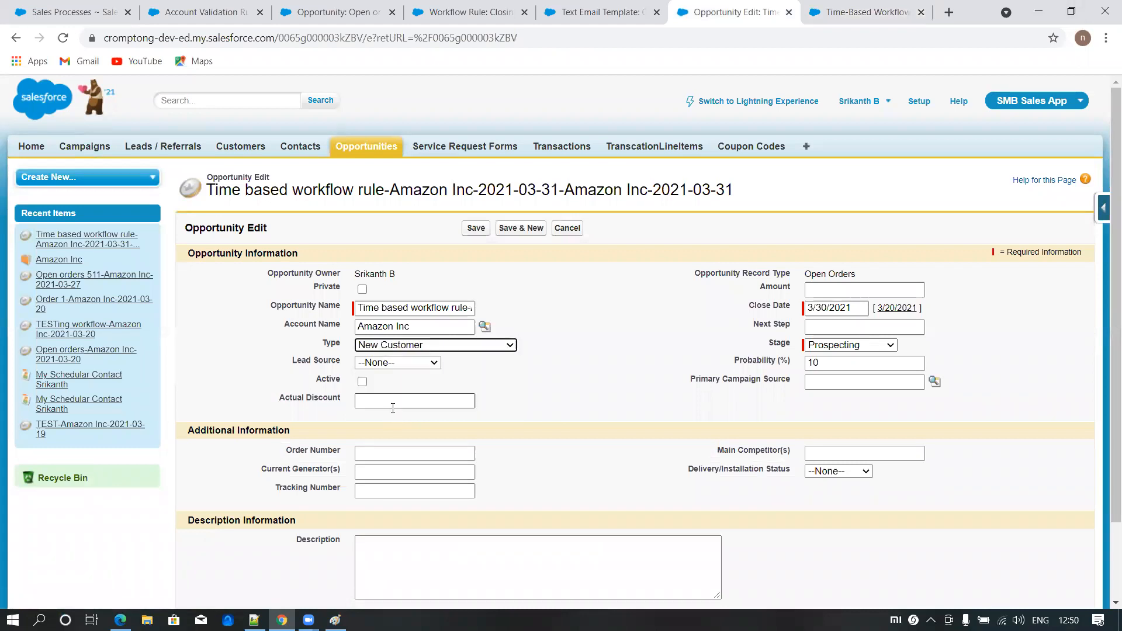
left_click(843, 306)
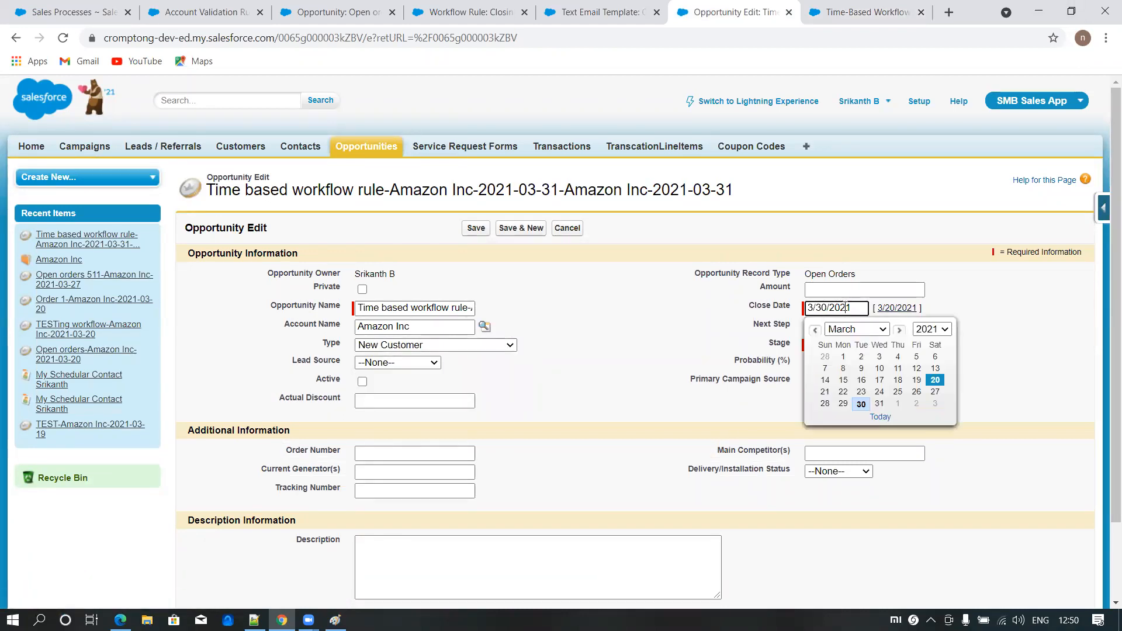
left_click(936, 393)
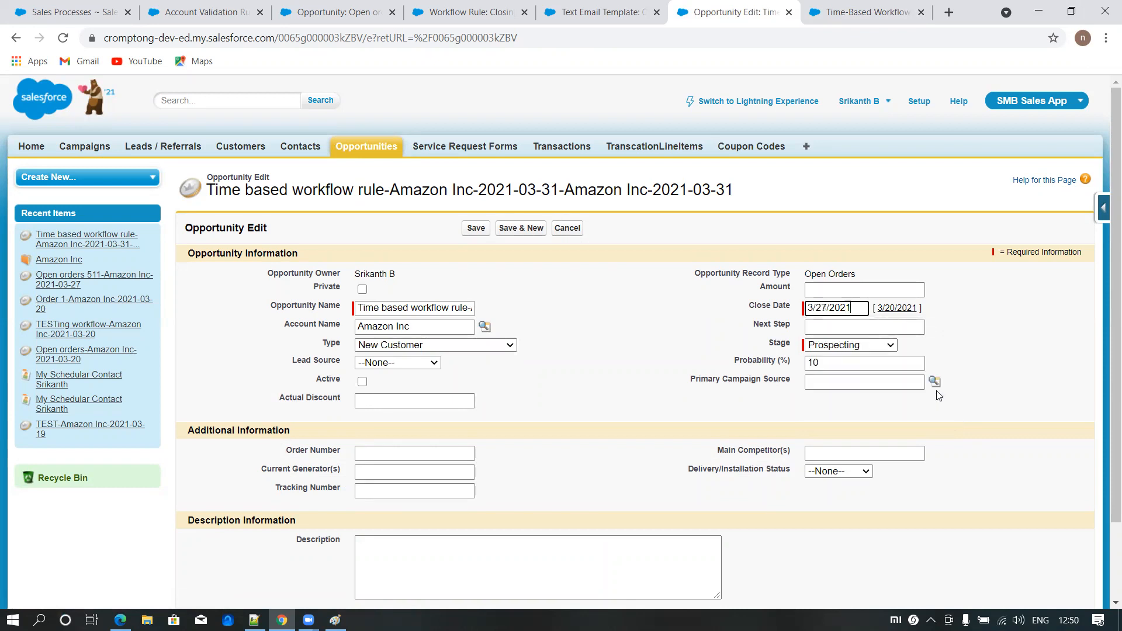
left_click(848, 308)
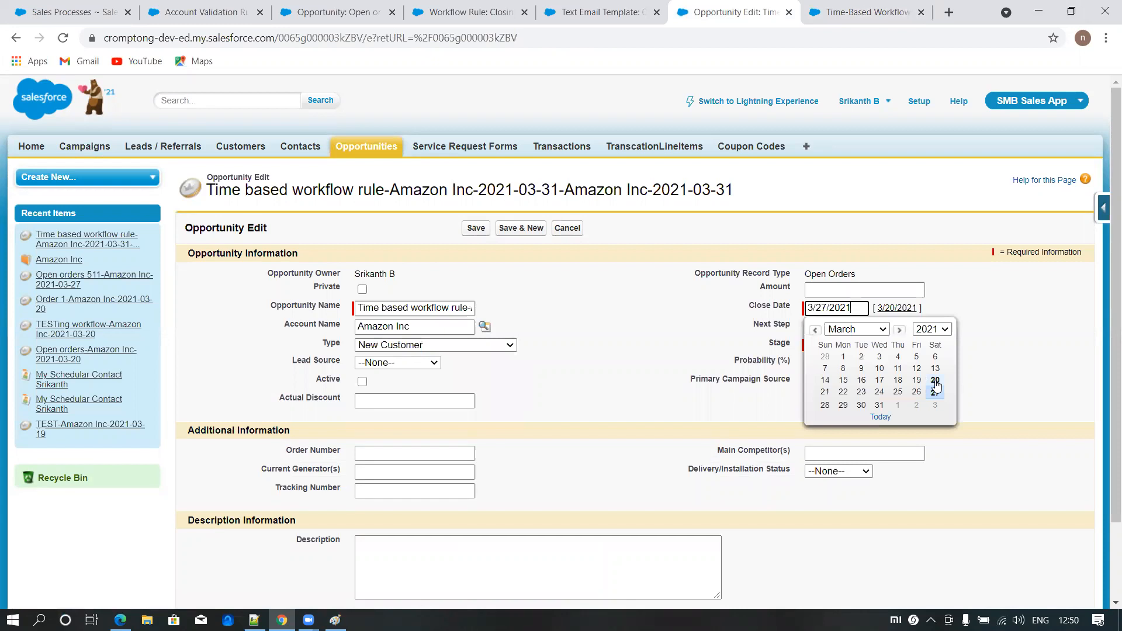
left_click(1053, 358)
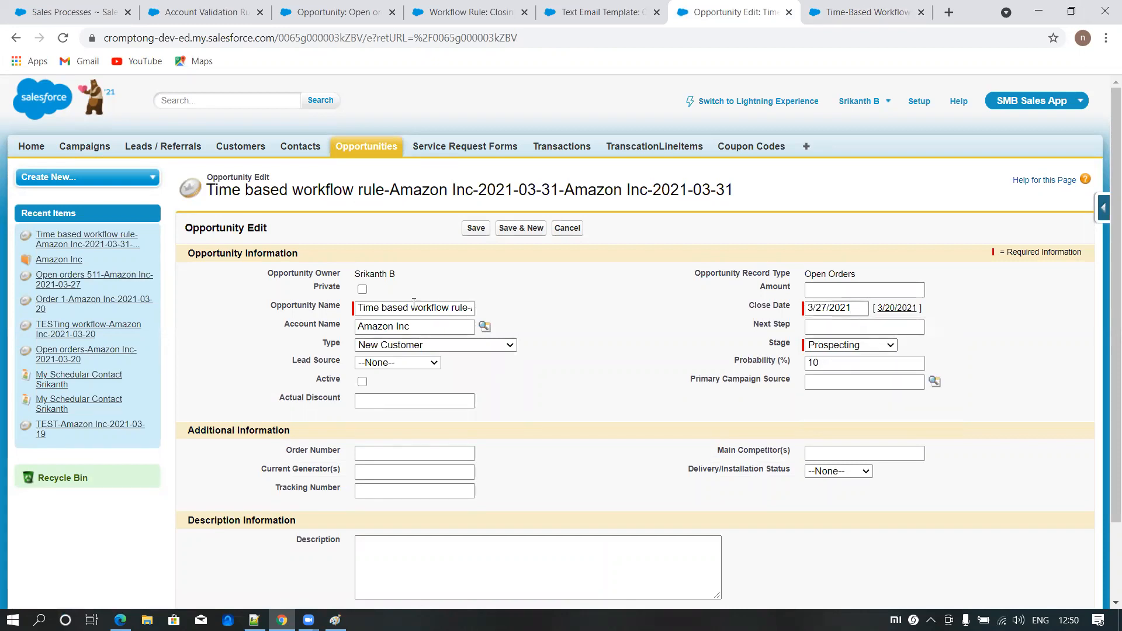
left_click(475, 229)
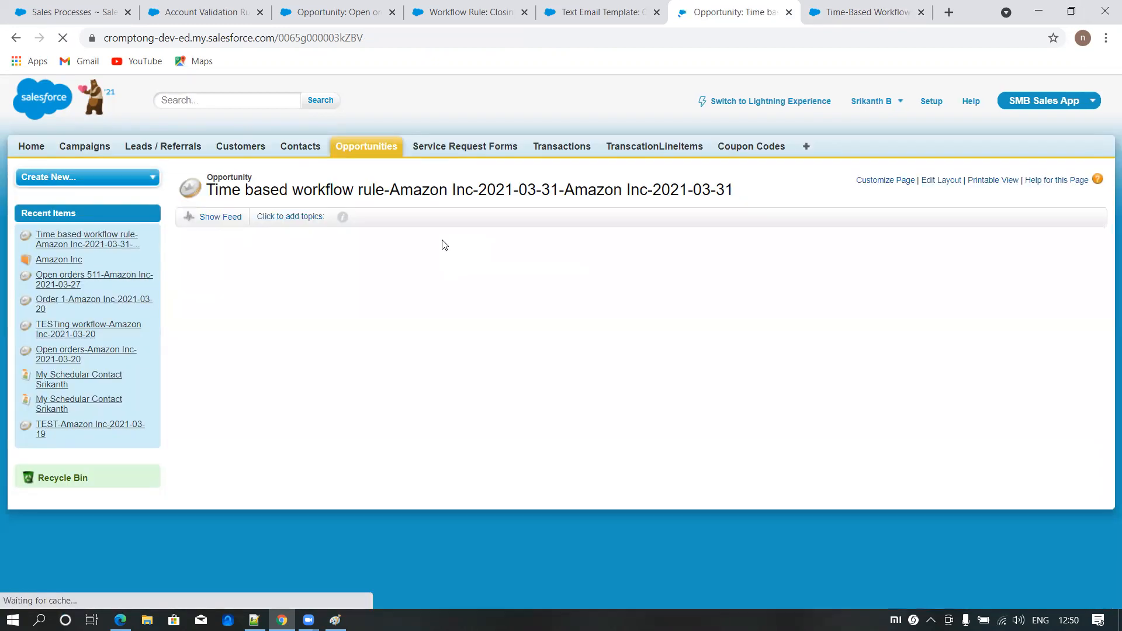
- Rerun the Opportunity search in the Time-Based Workflow queue and examine the scheduled time of the Closing orders notification entry
left_click(861, 17)
left_click(633, 332)
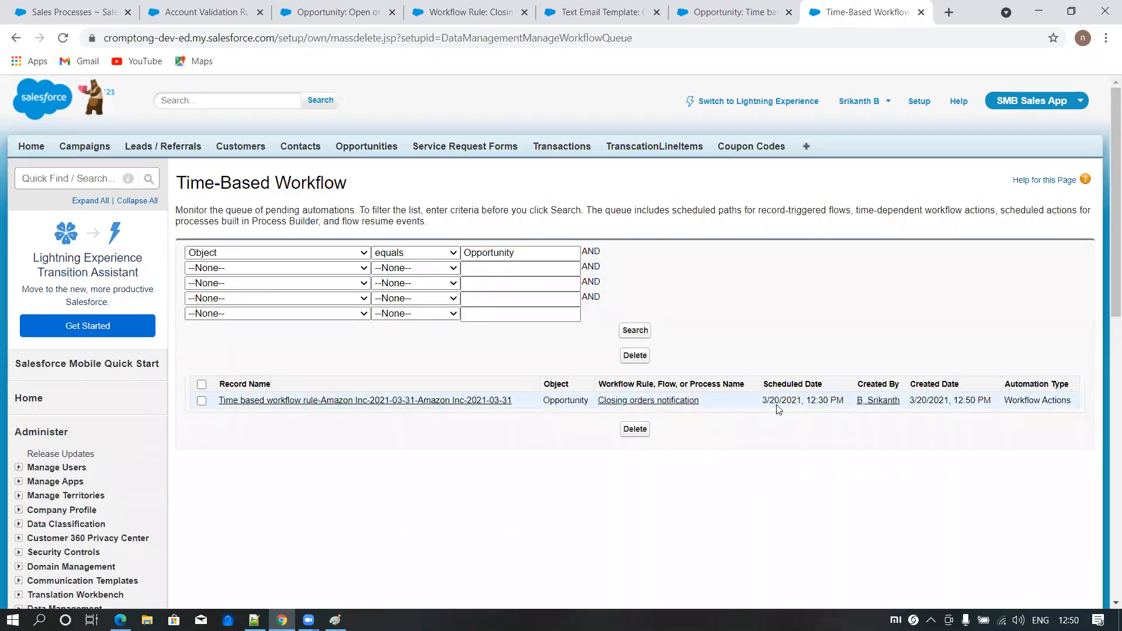
left_click_drag(806, 400, 846, 401)
left_click(775, 430)
left_click_drag(805, 401, 829, 401)
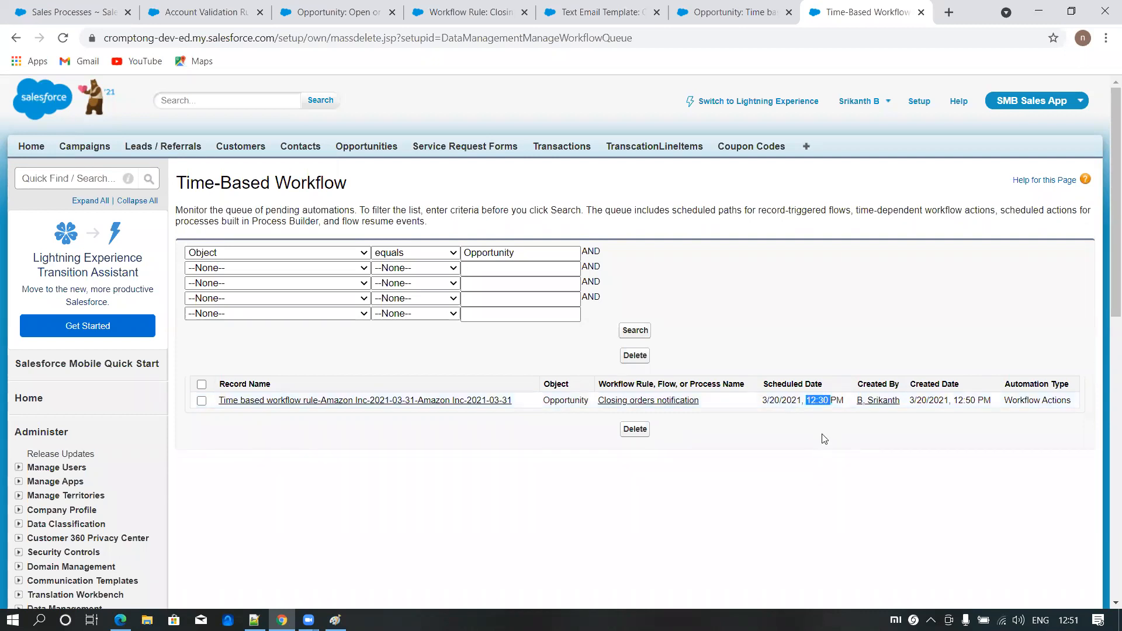